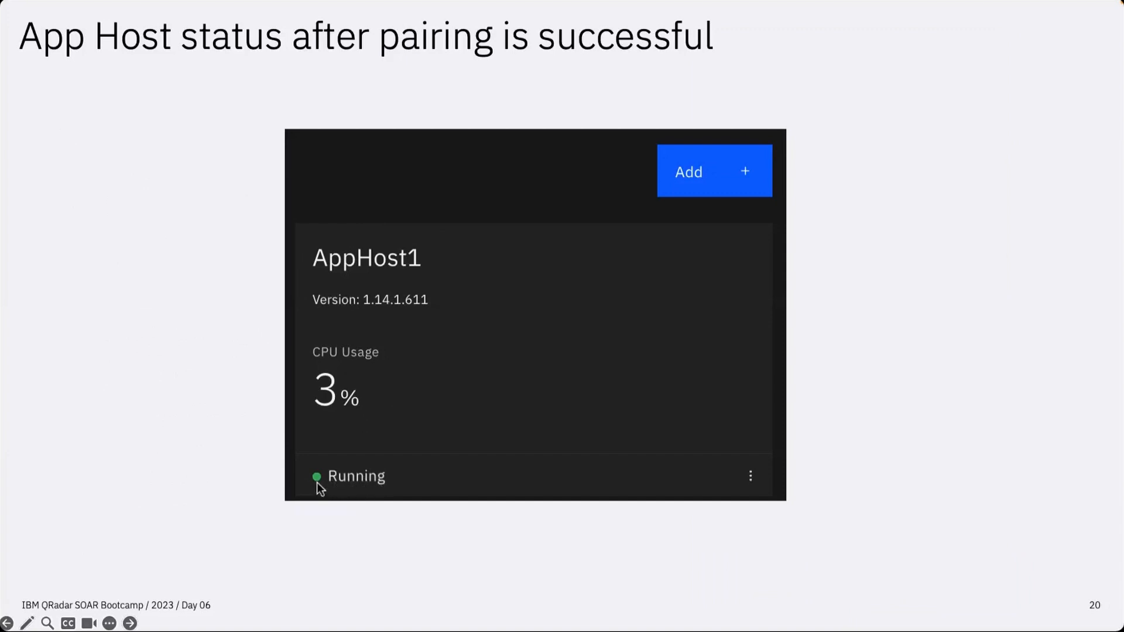
# - Peek at the next slide, then return to slide 20 on App Host pairing status
pyautogui.press('Right')
pyautogui.press('Left')
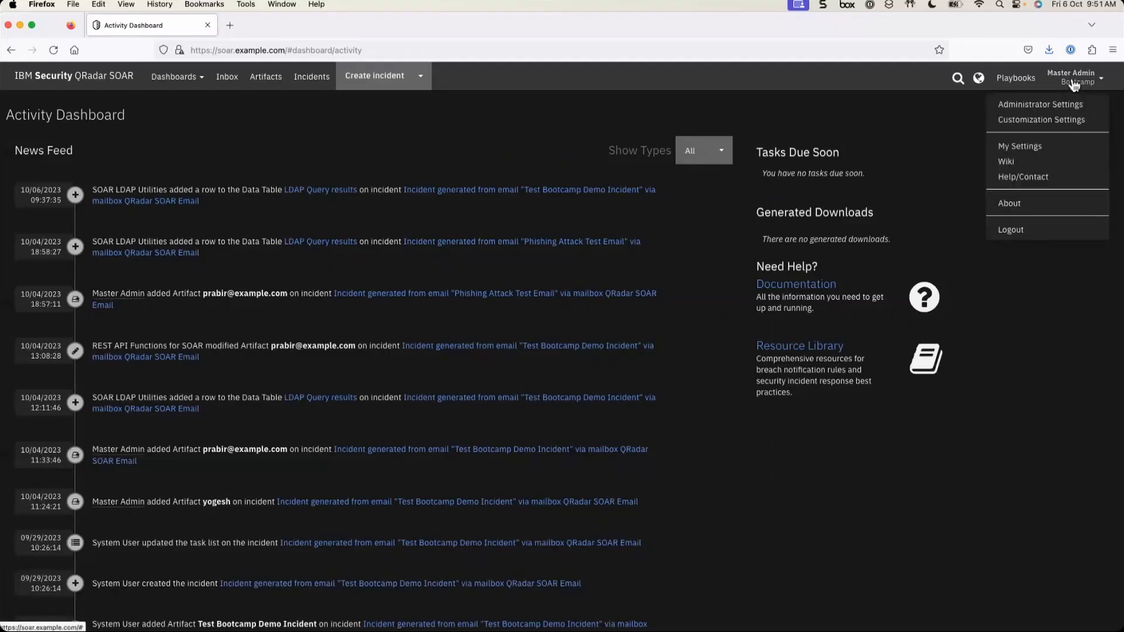
# - Log out of the master admin account, sign back in as the test administrator, then zoom in
pyautogui.click(1021, 230)
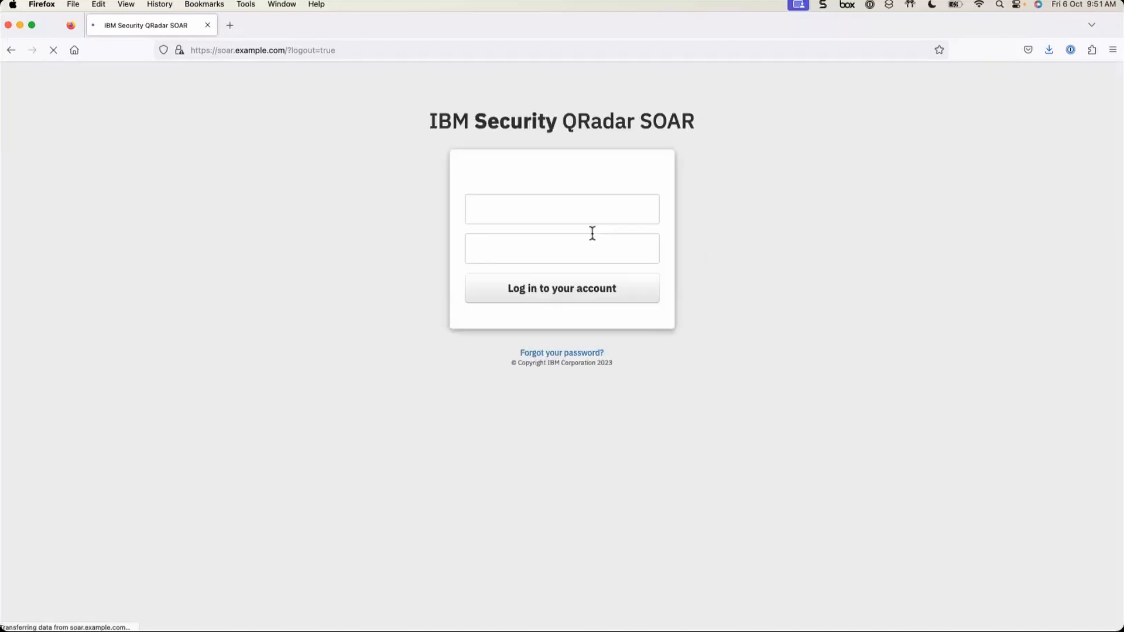
pyautogui.click(518, 209)
pyautogui.click(520, 253)
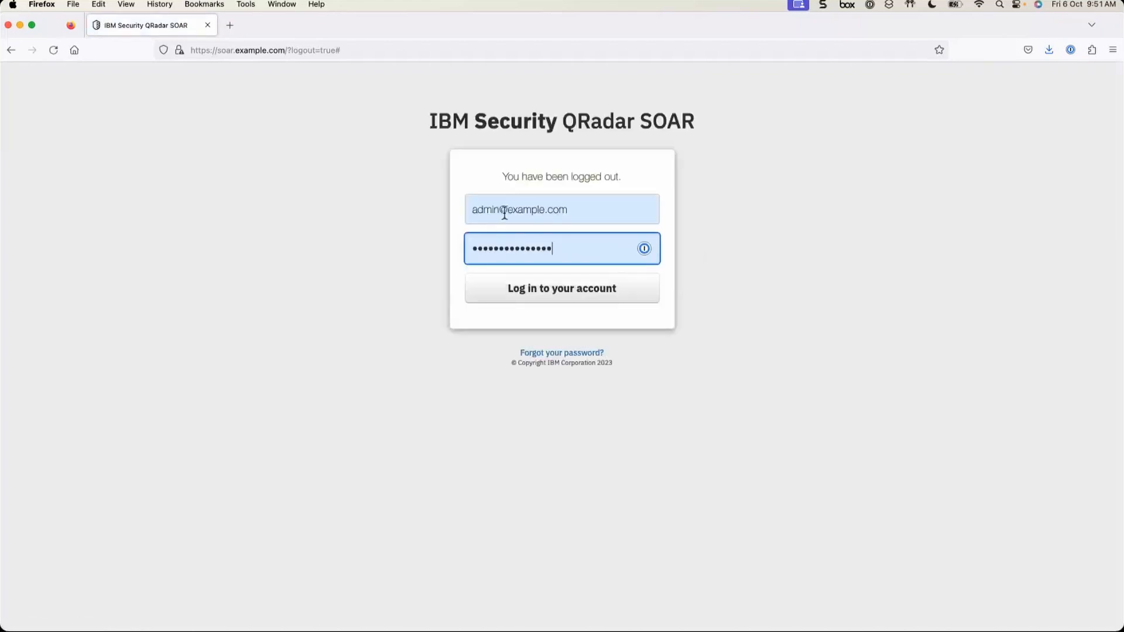
pyautogui.moveTo(499, 210); pyautogui.dragTo(393, 202)
pyautogui.write('test')
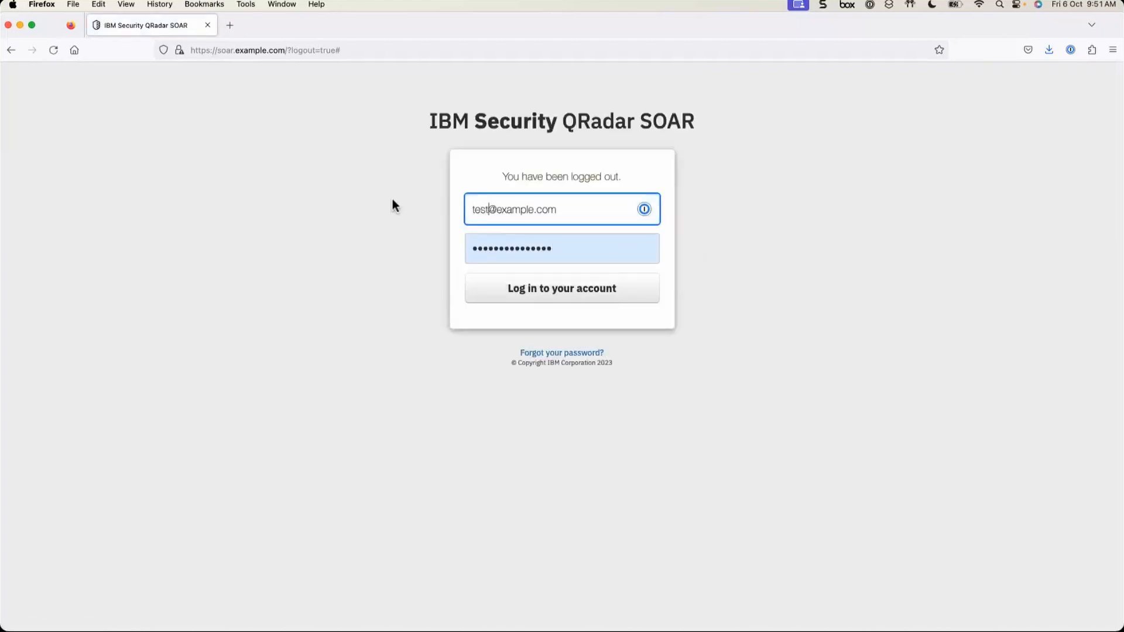
pyautogui.click(539, 299)
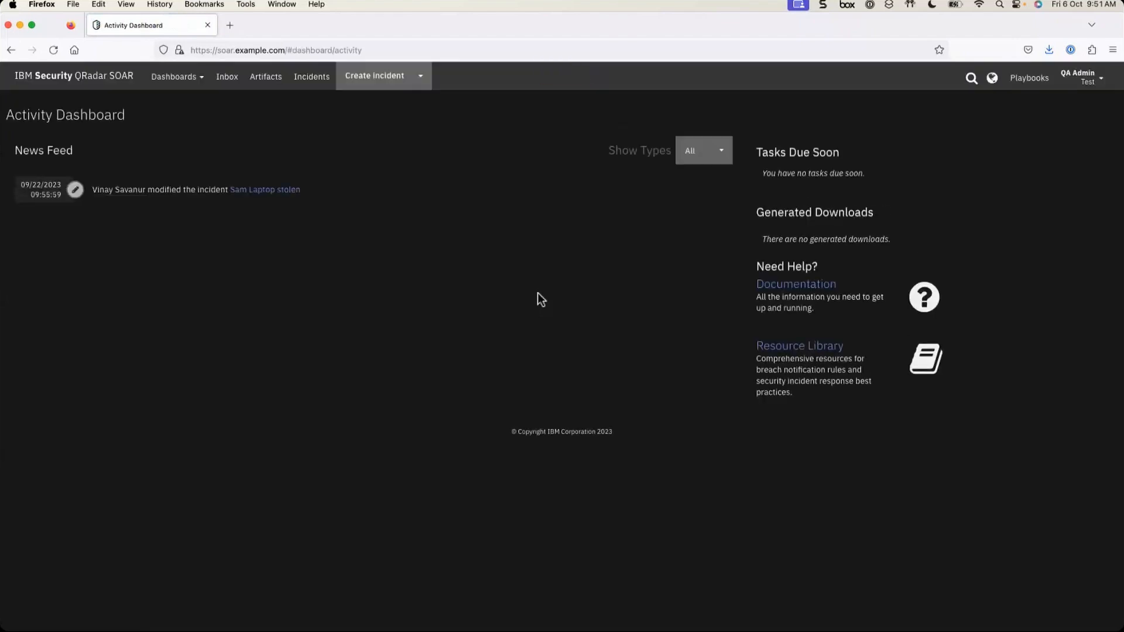
pyautogui.press('super+plus')
pyautogui.press('super+plus')
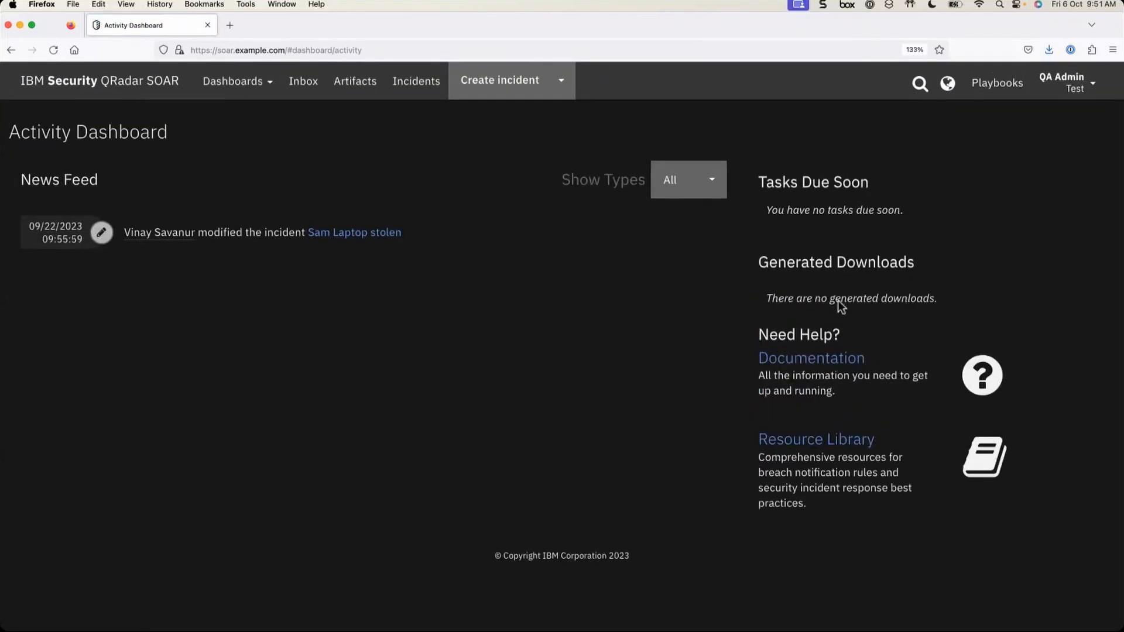
# - From Administrator Settings, go to the Apps tab and begin adding a new App Host
pyautogui.click(1075, 89)
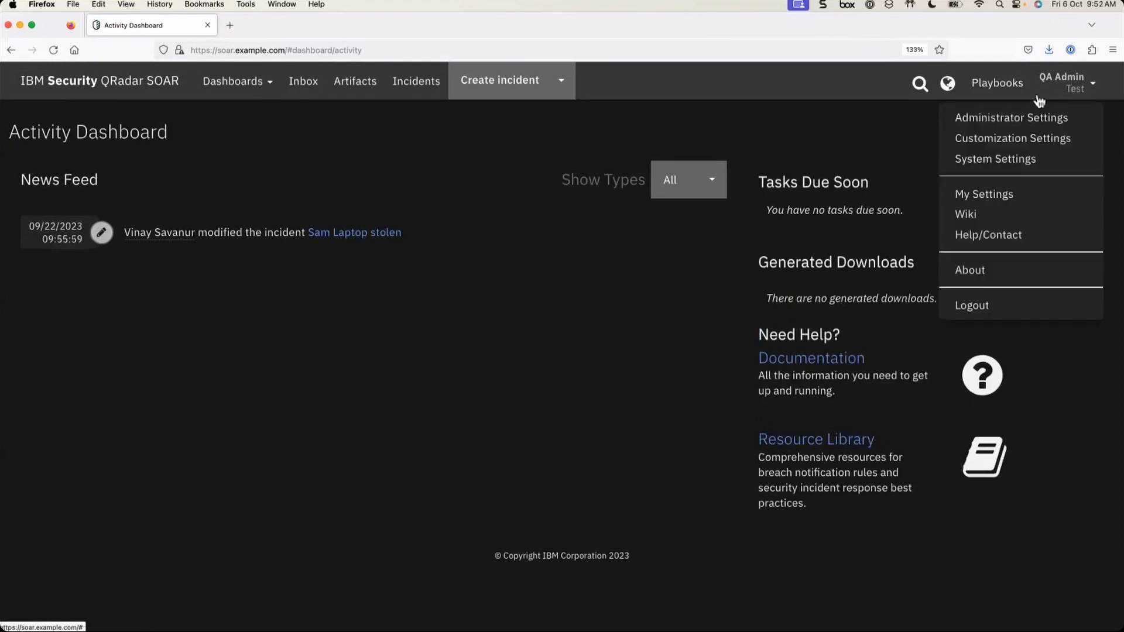
pyautogui.click(1007, 120)
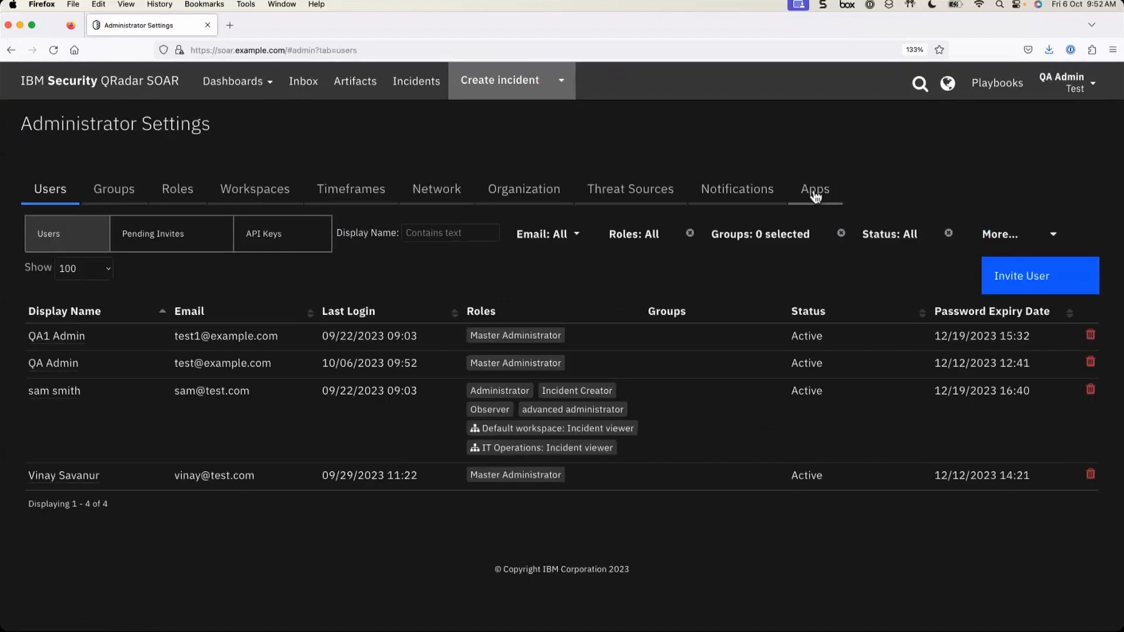
pyautogui.click(832, 190)
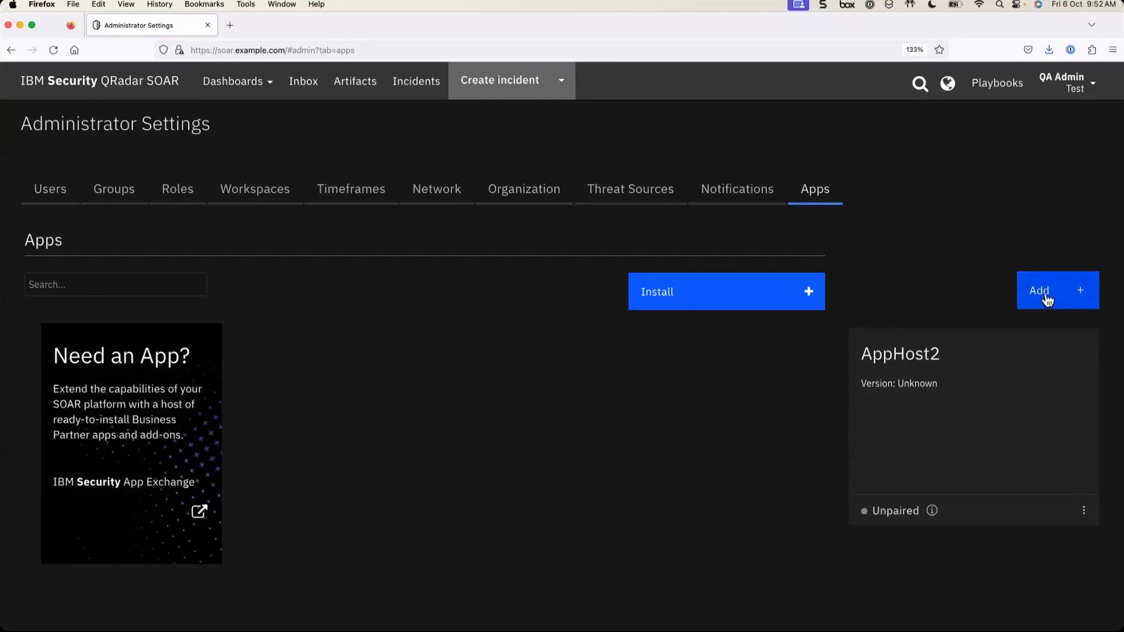
pyautogui.click(1048, 300)
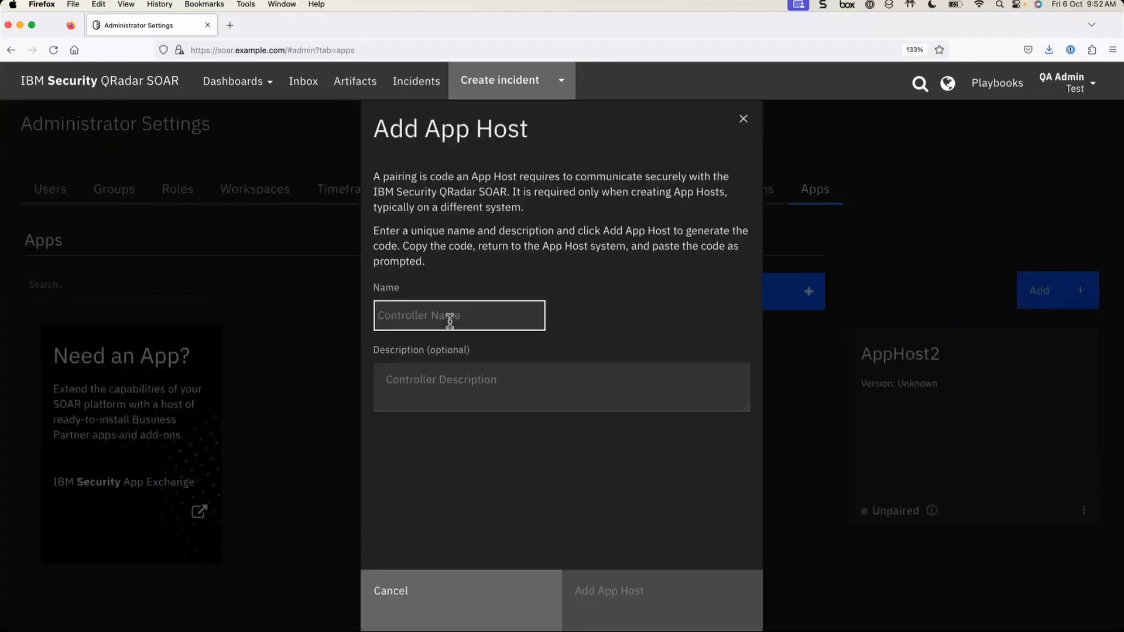
# - Add App Host 'AppHost3' with description 'Test App Host for Bootcamp' and generate its pairing code
pyautogui.write('AppHost')
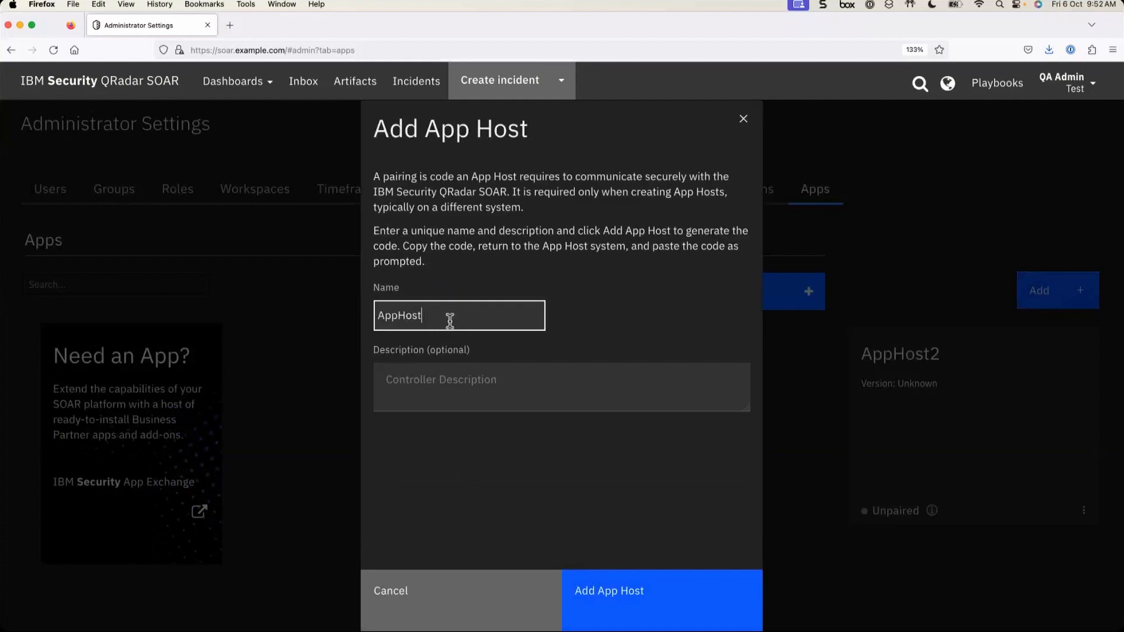
pyautogui.write('3')
pyautogui.click(430, 409)
pyautogui.write('Test ')
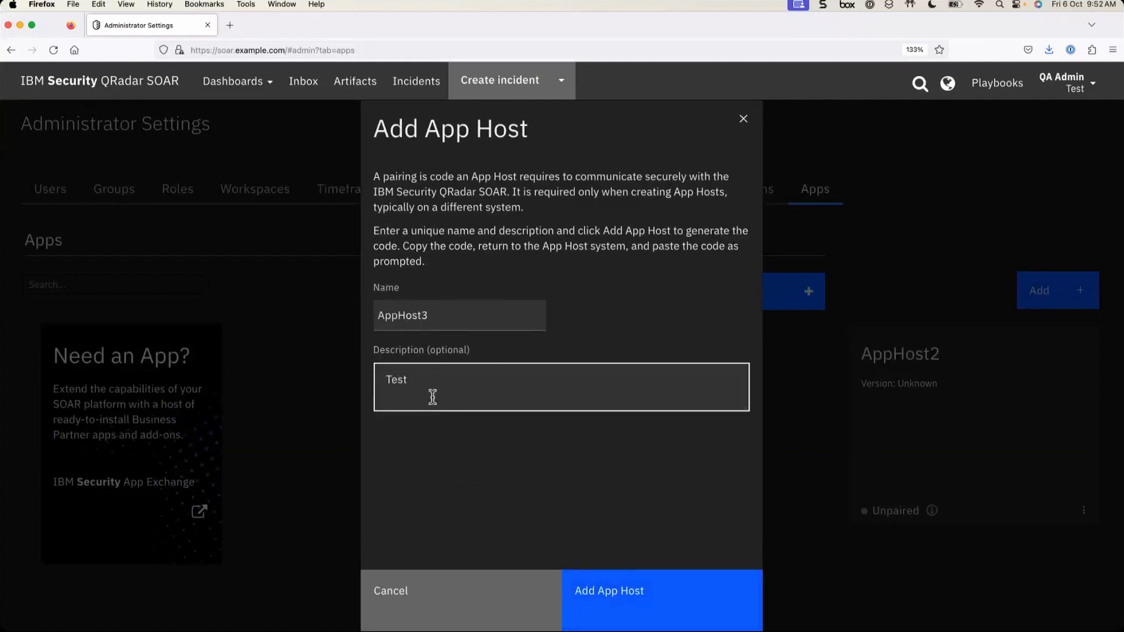
pyautogui.write('App Host for Bootcamp')
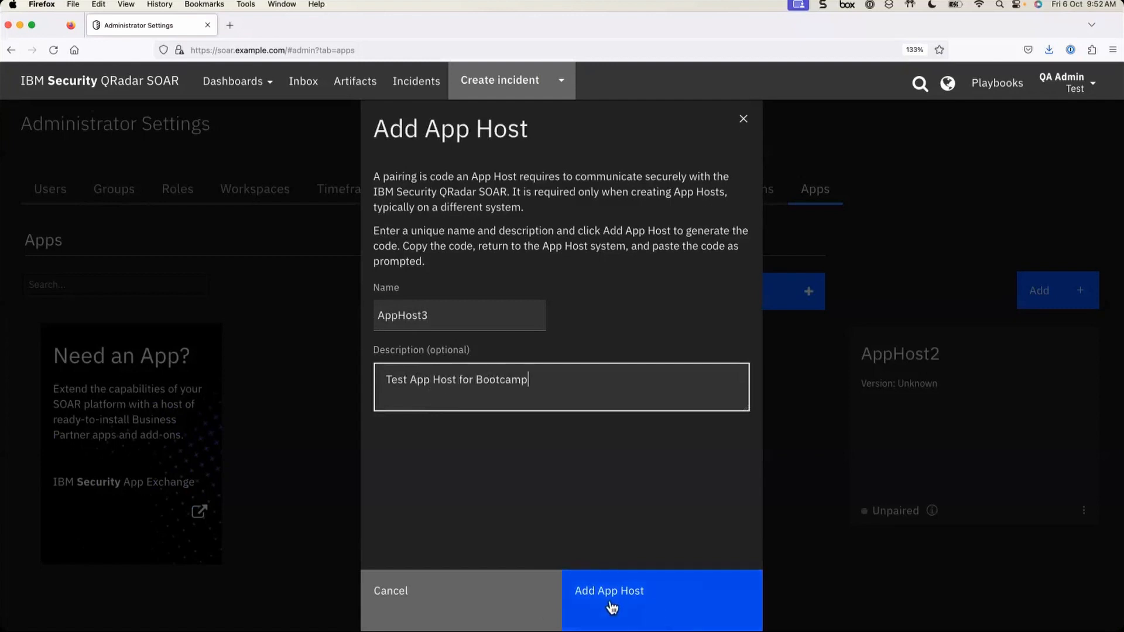
pyautogui.click(612, 606)
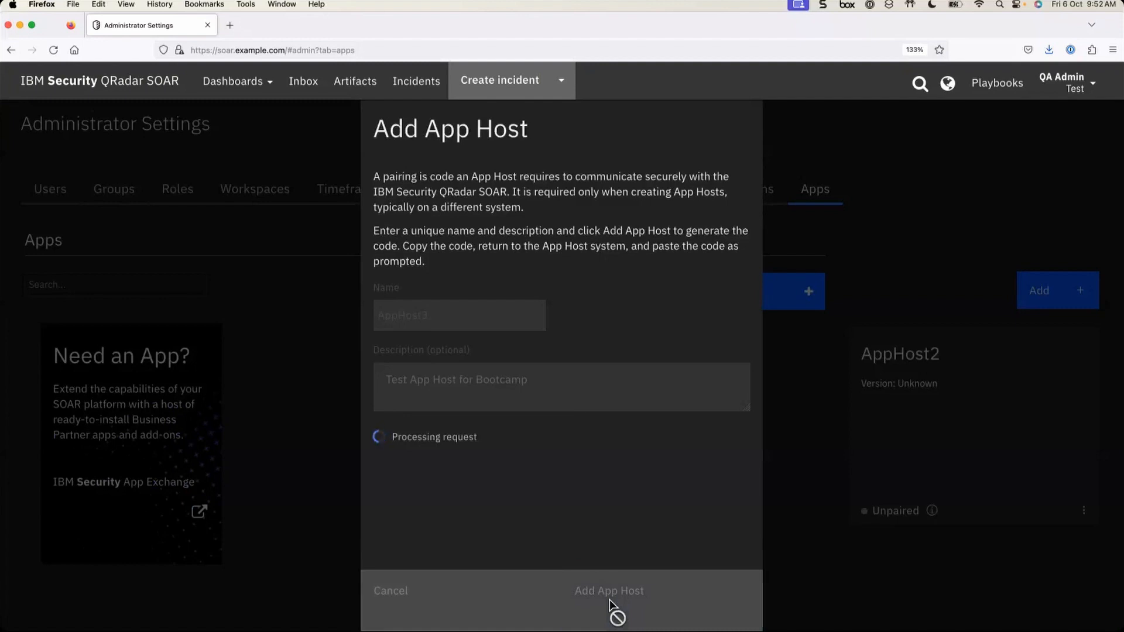
# - Scroll down to AppHost3's pairing code and copy it to the clipboard
pyautogui.scroll(-3, 575, 387)
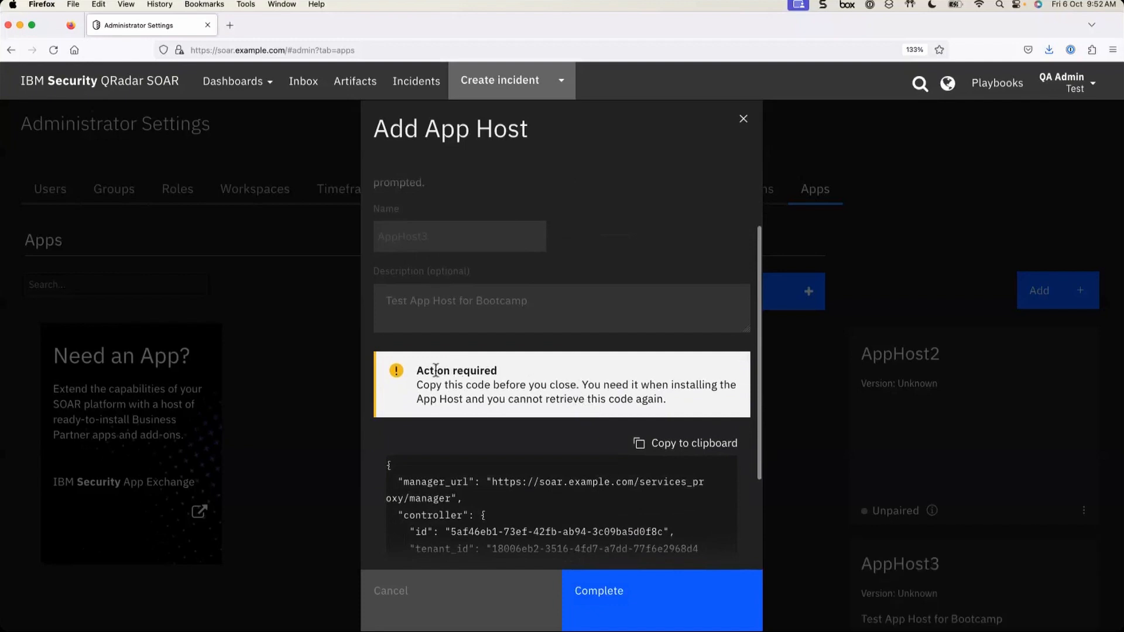
pyautogui.moveTo(415, 371); pyautogui.dragTo(509, 373)
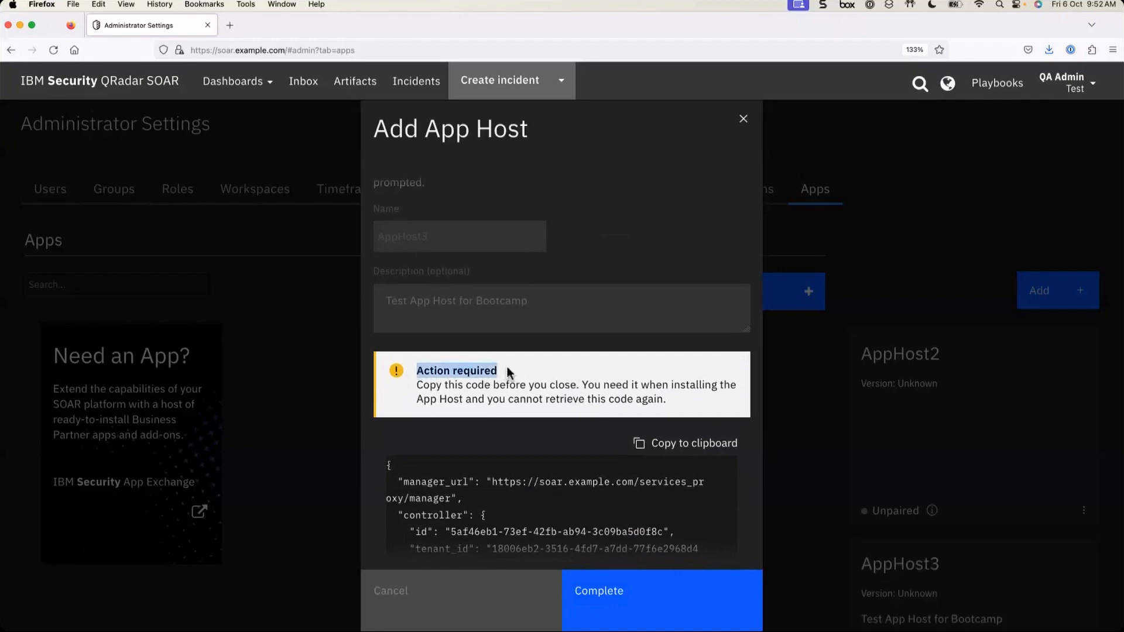
pyautogui.scroll(-1, 457, 397)
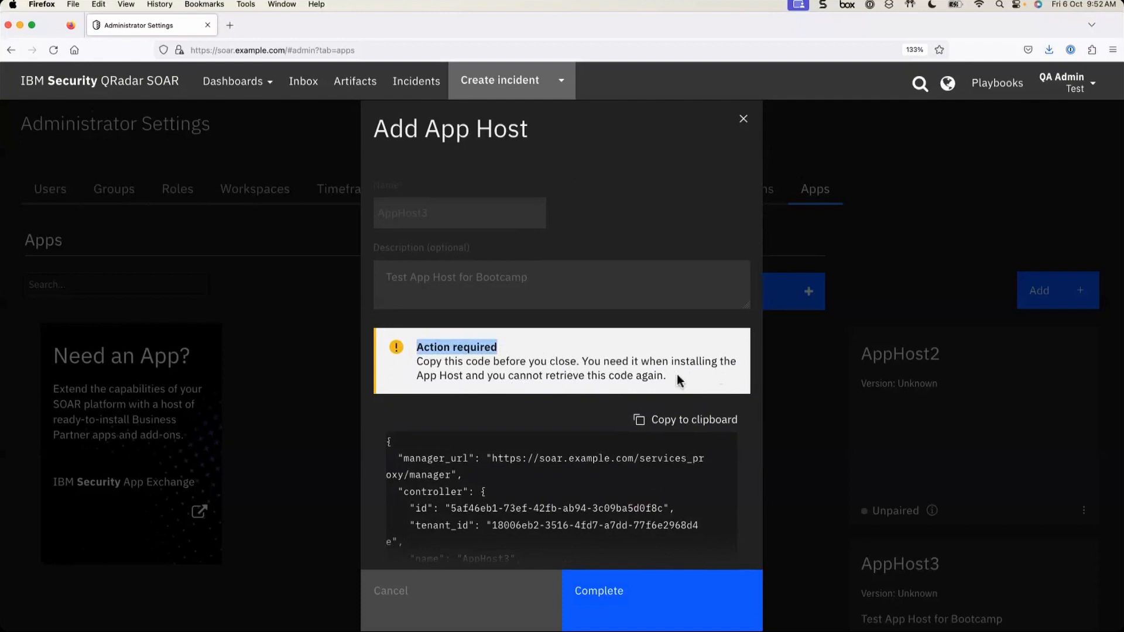
pyautogui.scroll(-2, 612, 437)
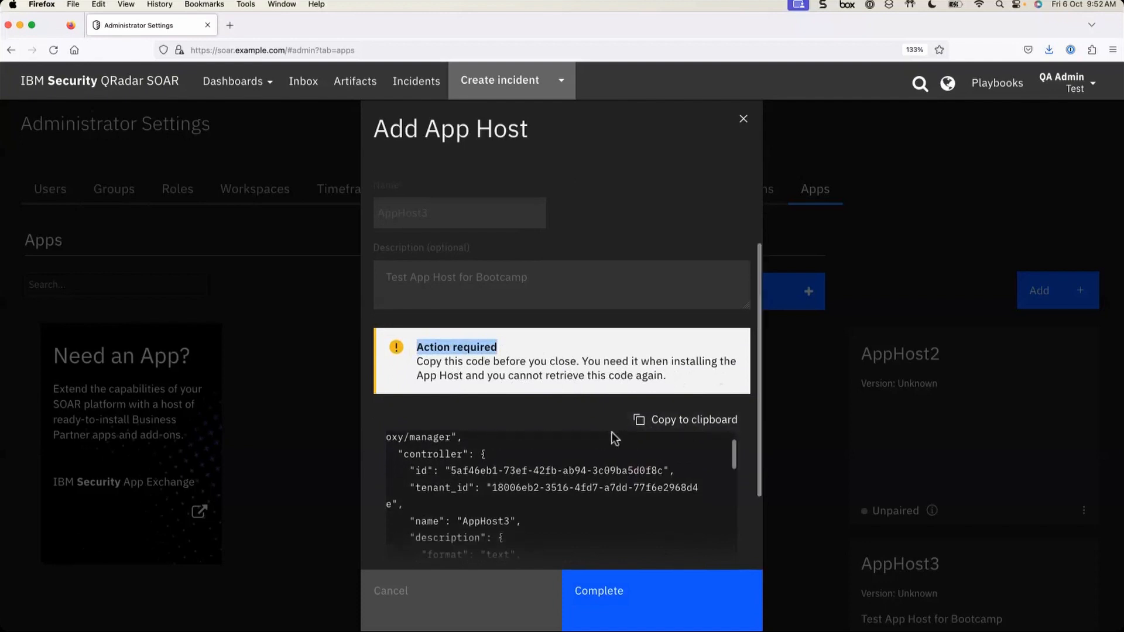
pyautogui.scroll(3, 613, 436)
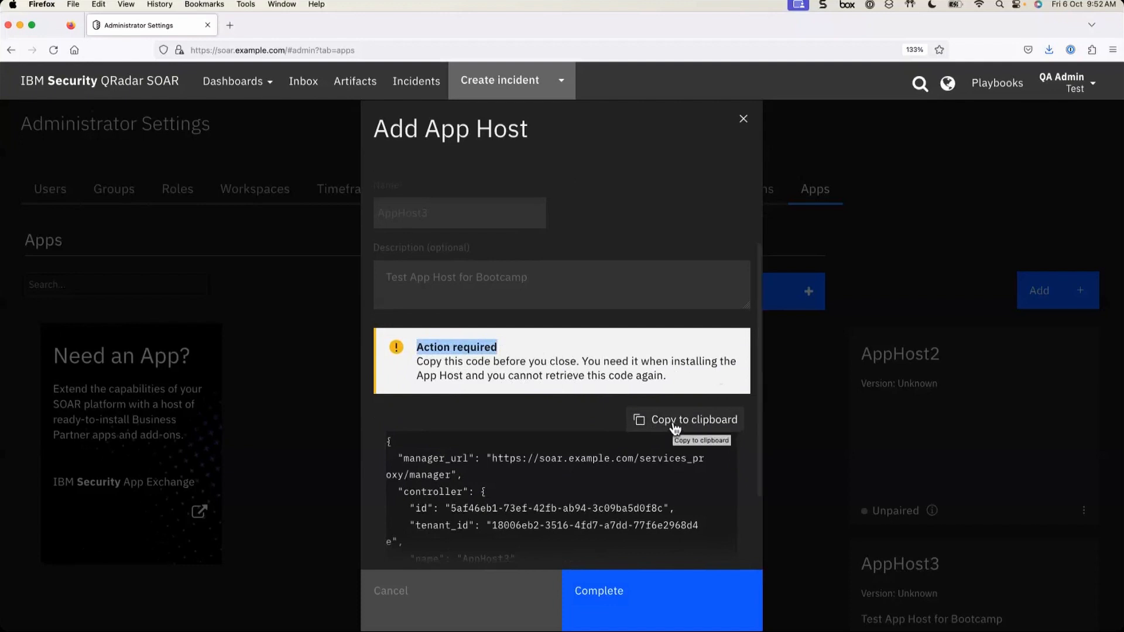
pyautogui.click(676, 429)
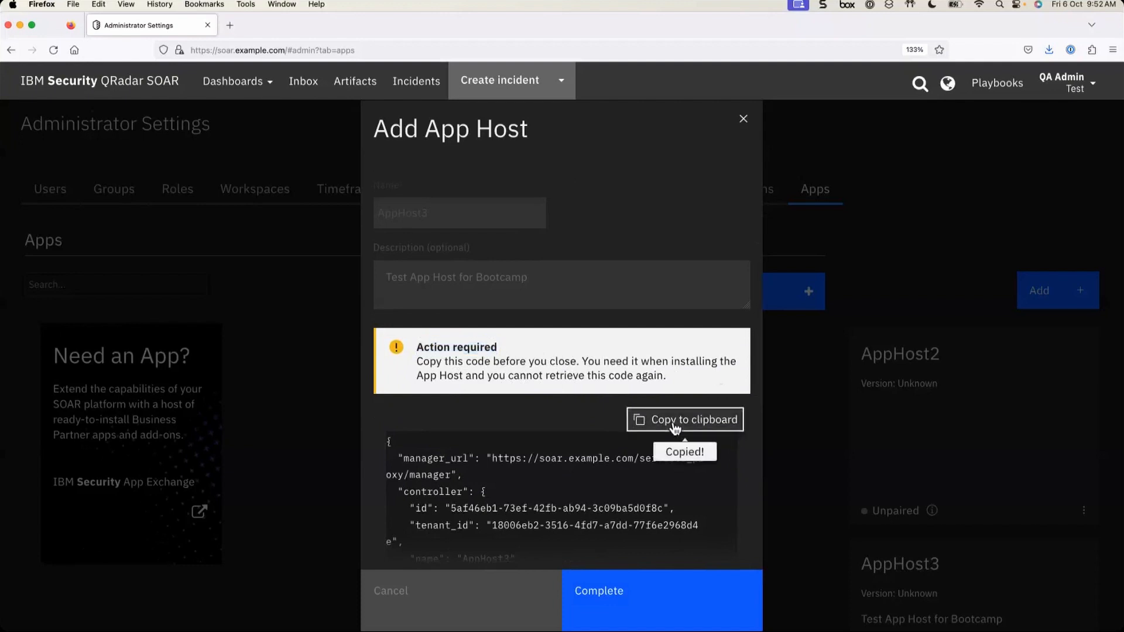
pyautogui.scroll(-10, 540, 492)
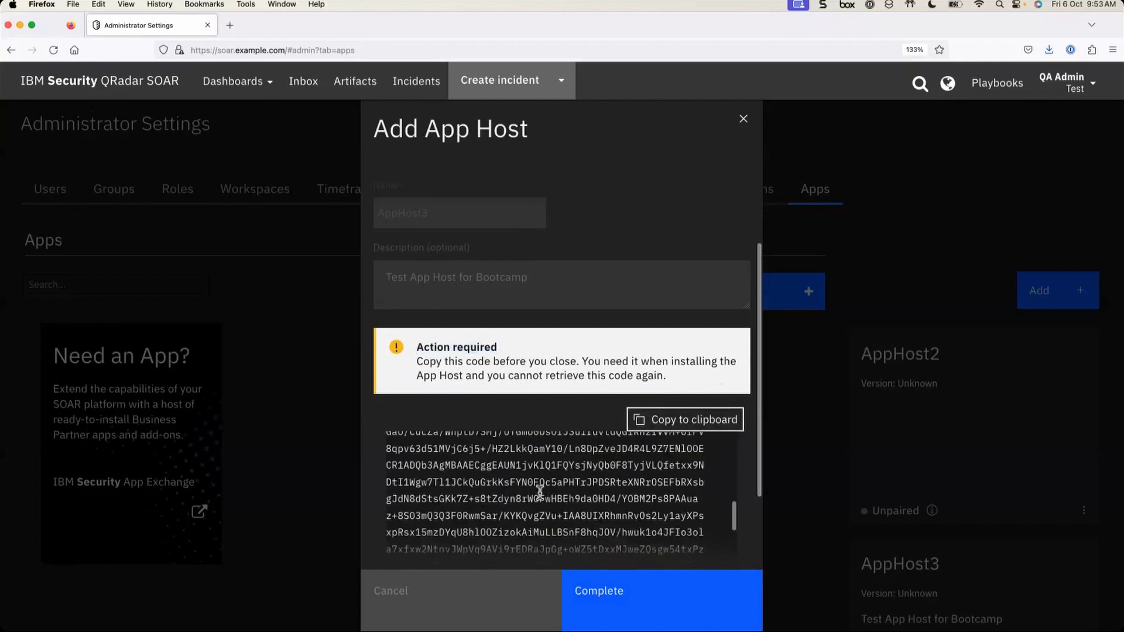
pyautogui.scroll(10, 539, 492)
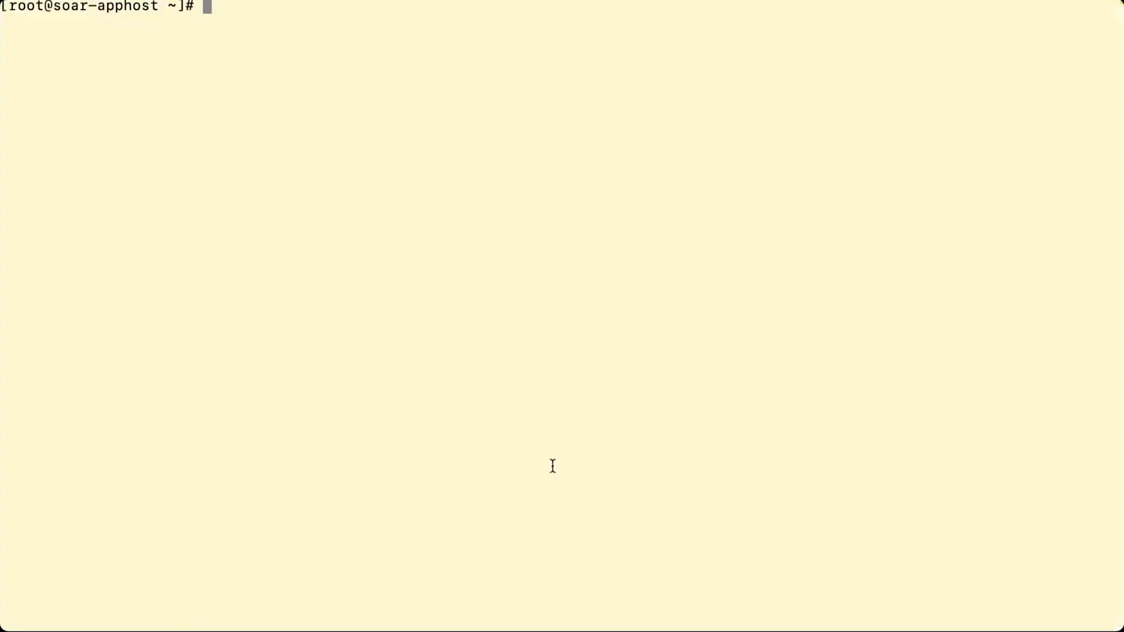
# - Run cat /etc/redhat-release to confirm Red Hat Enterprise Linux Server release 7.9 (Maipo)
pyautogui.press('Return')
pyautogui.press('Return')
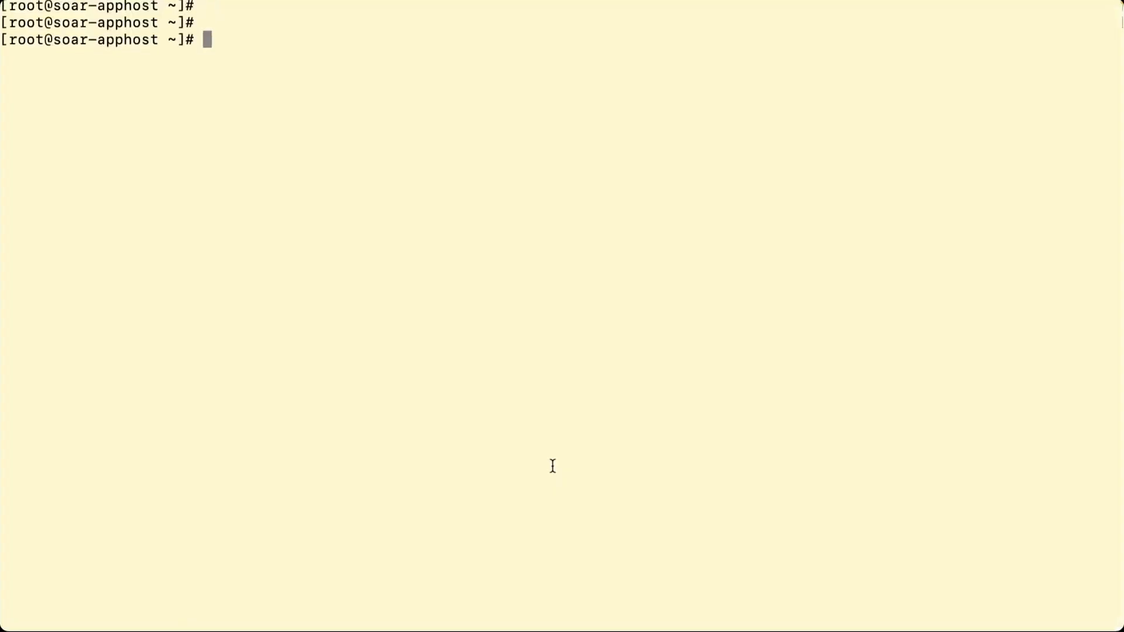
pyautogui.write('cat /etc/red')
pyautogui.press('Tab')
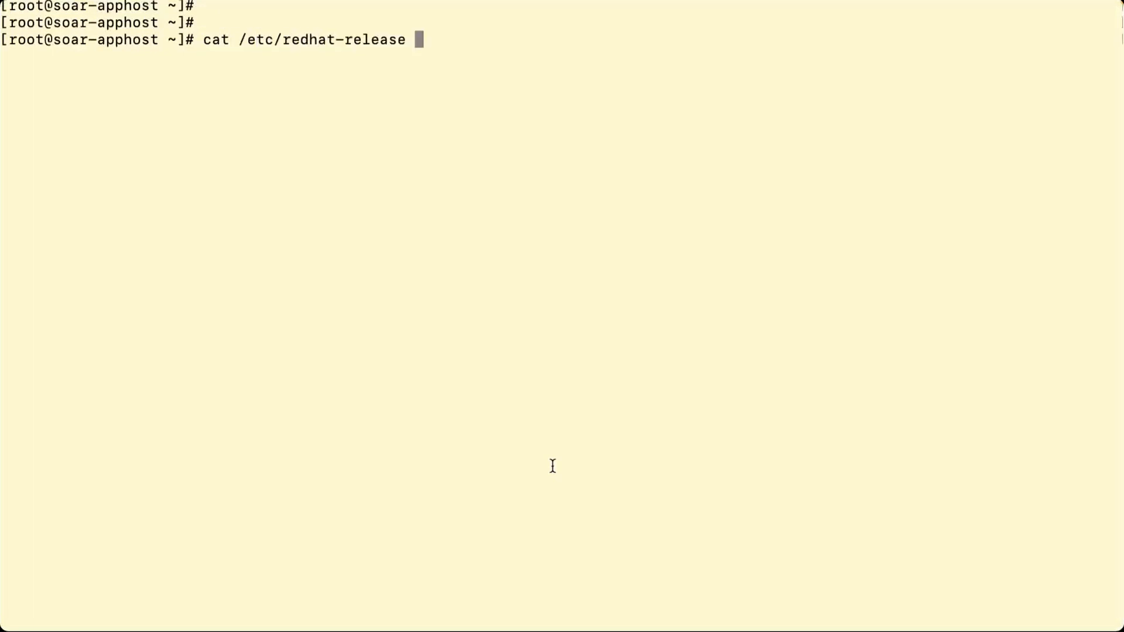
pyautogui.press('Return')
pyautogui.press('Return')
pyautogui.press('Return')
pyautogui.press('Return')
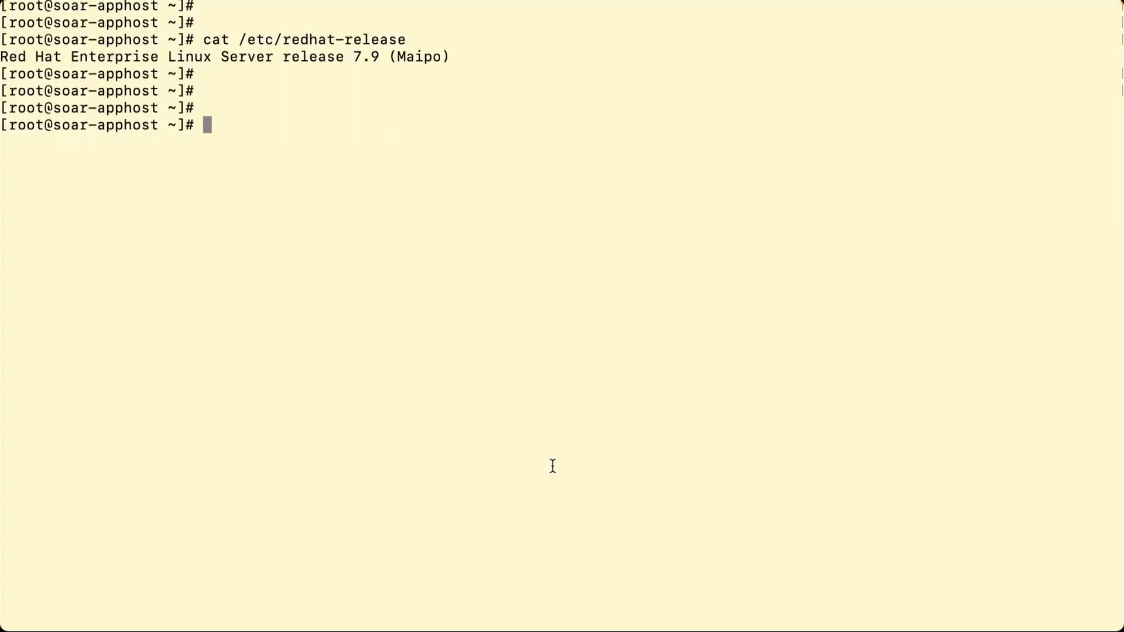
pyautogui.write('vim pairing')
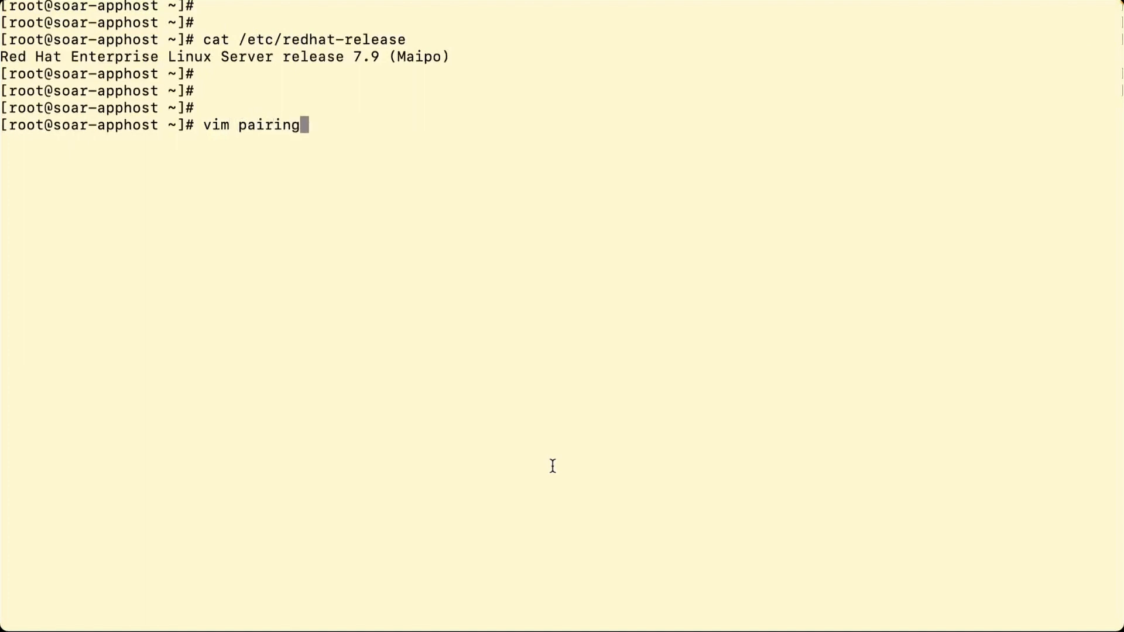
pyautogui.write('code_apphost2.json')
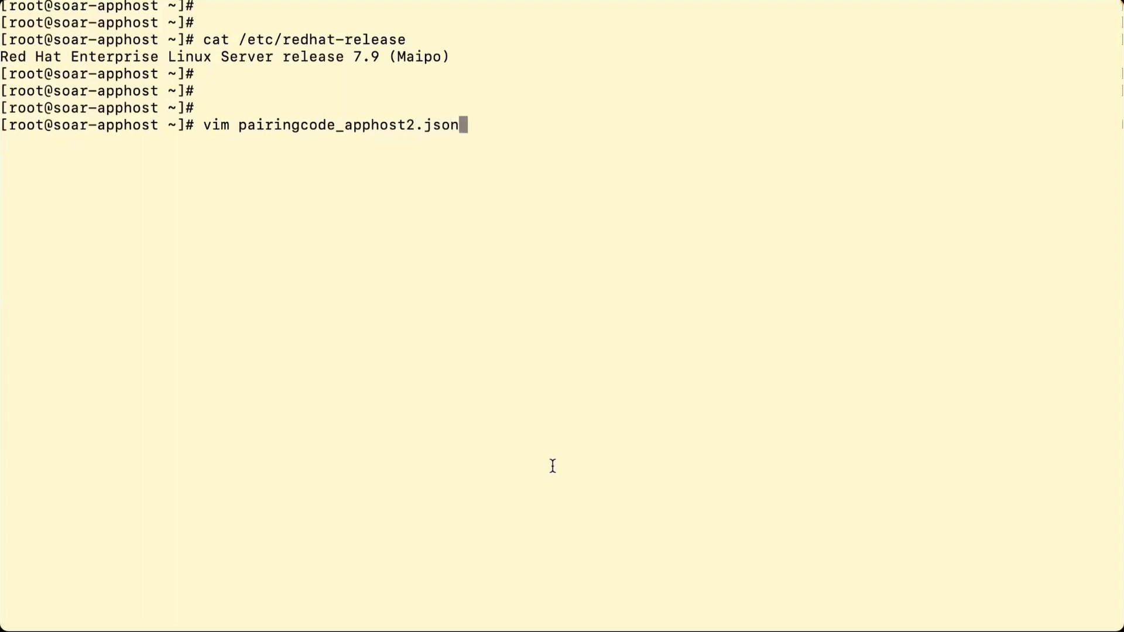
# - Open pairingcode_apphost2.json in vi after the vim command fails
pyautogui.press('Return')
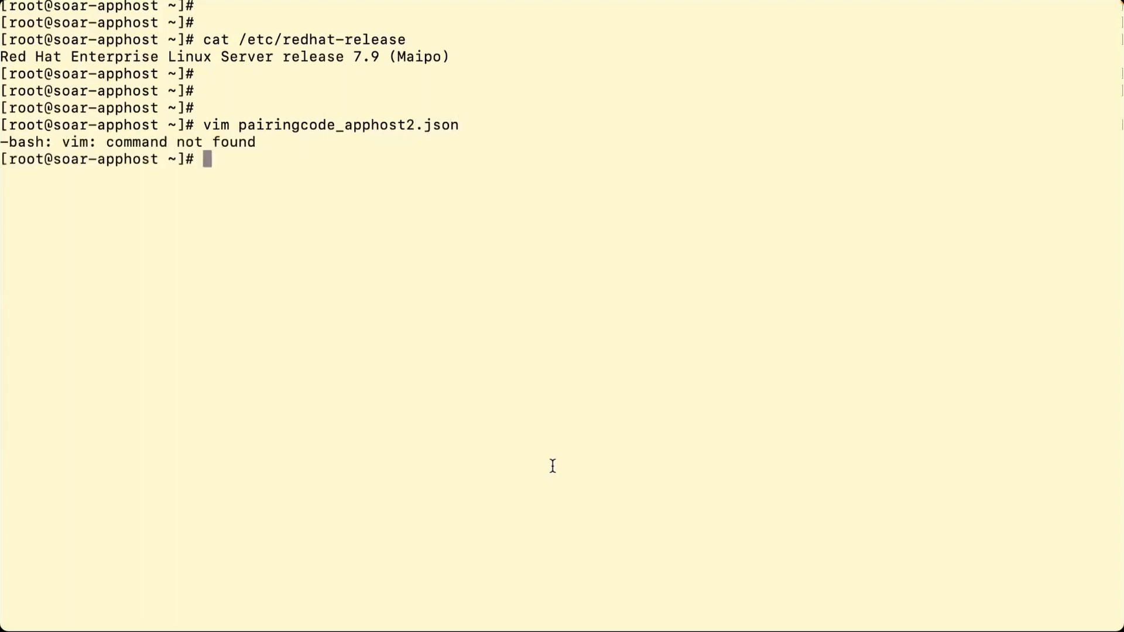
pyautogui.press('Up')
pyautogui.hotkey('ctrl', 'a')
pyautogui.press('Right')
pyautogui.press('Right')
pyautogui.press('Right')
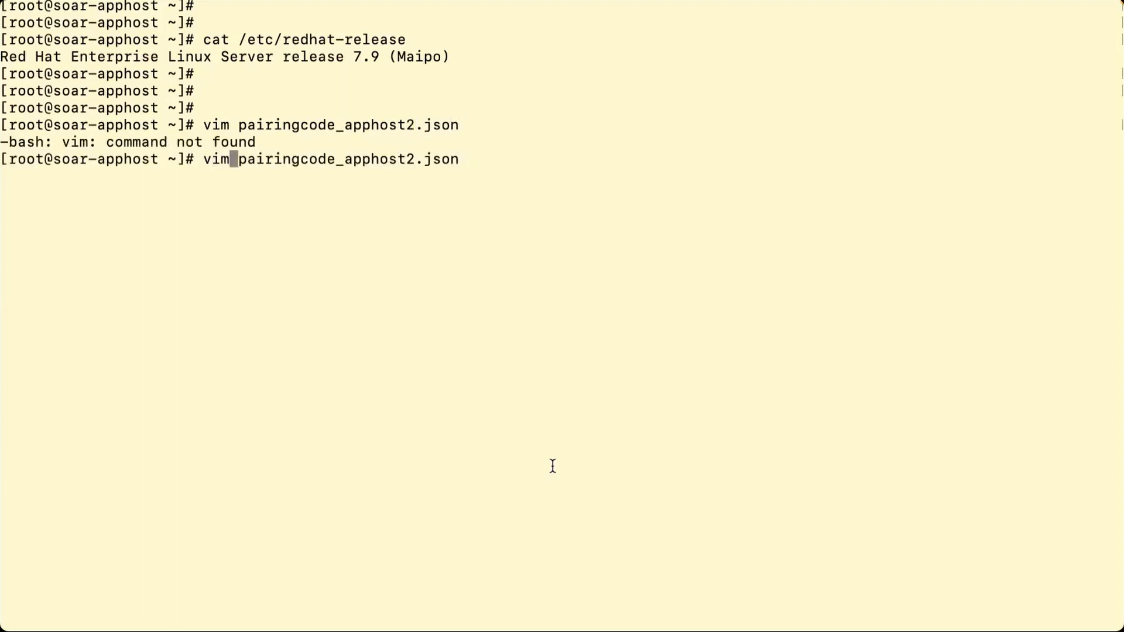
pyautogui.press('BackSpace')
pyautogui.press('Return')
# - Paste the pairing code JSON into the file and save it with :wq
pyautogui.press('i')
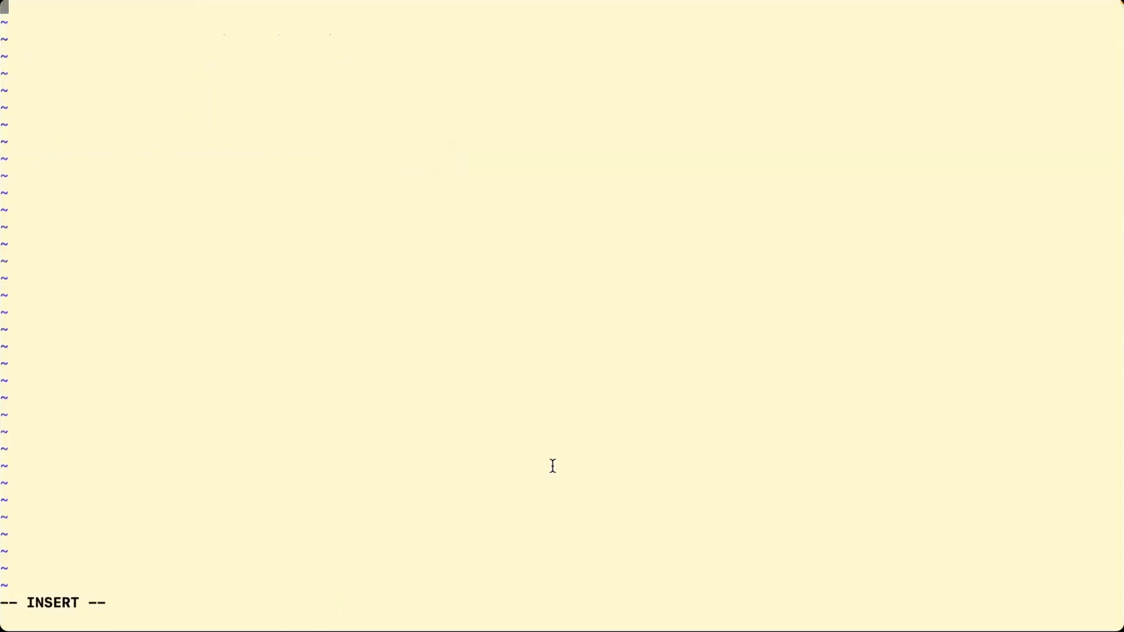
pyautogui.press('super+v')
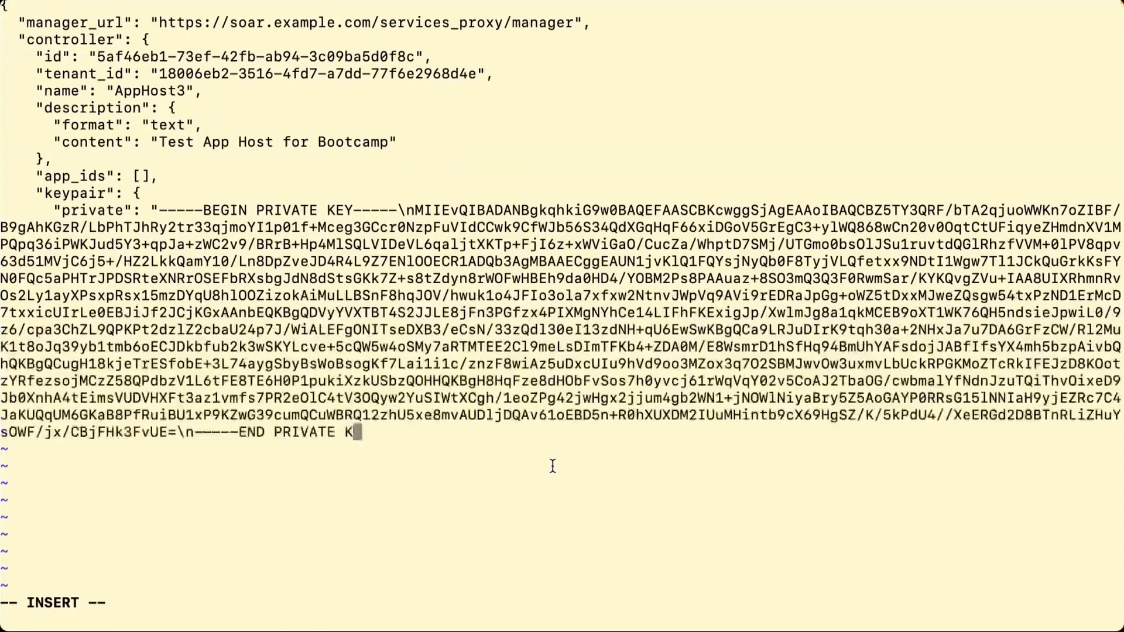
pyautogui.press('Escape')
pyautogui.write(':wq')
pyautogui.press('Return')
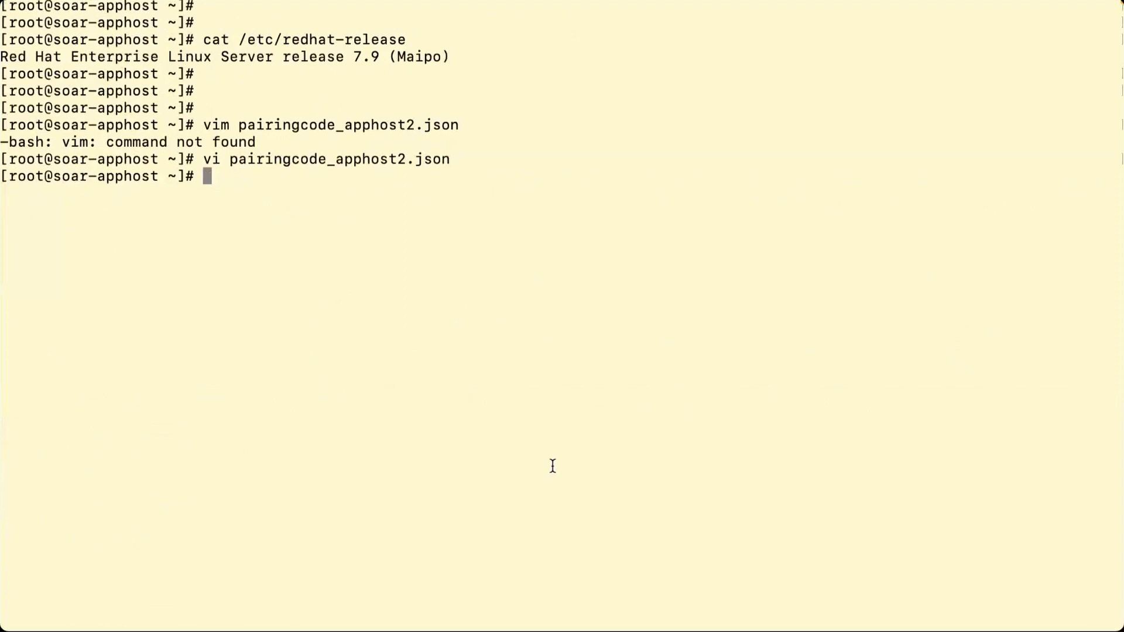
pyautogui.write('manag')
pyautogui.press('Tab')
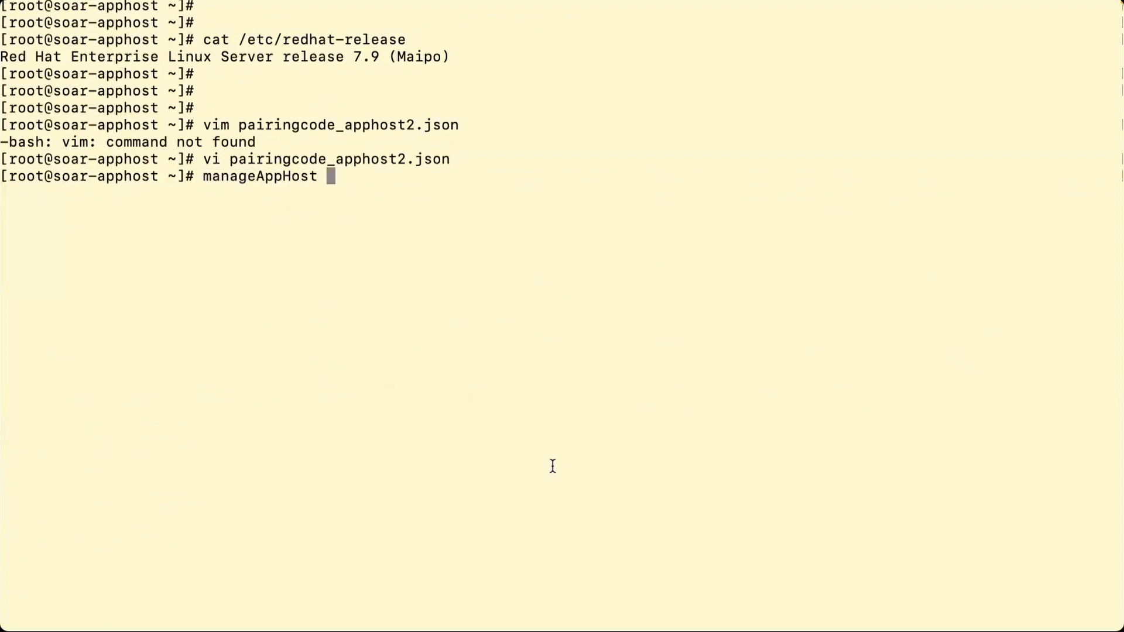
# - Run manageAppHost --help and point out the install command in its command list
pyautogui.write('--help')
pyautogui.press('Return')
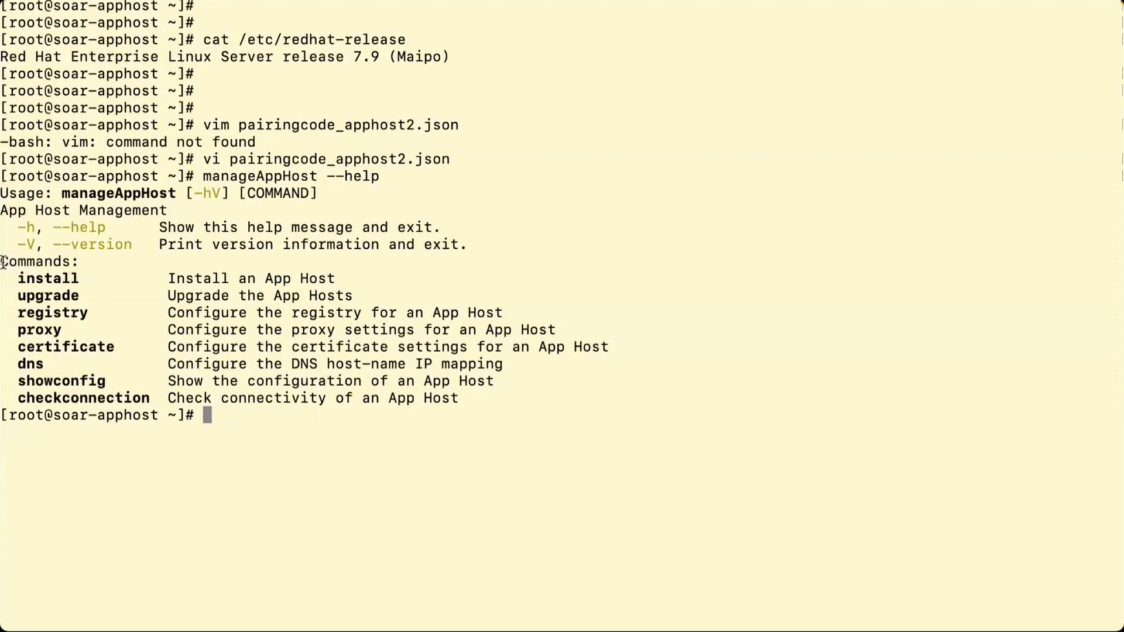
pyautogui.moveTo(3, 261); pyautogui.dragTo(65, 280)
pyautogui.click(83, 291)
pyautogui.moveTo(18, 279); pyautogui.dragTo(90, 279)
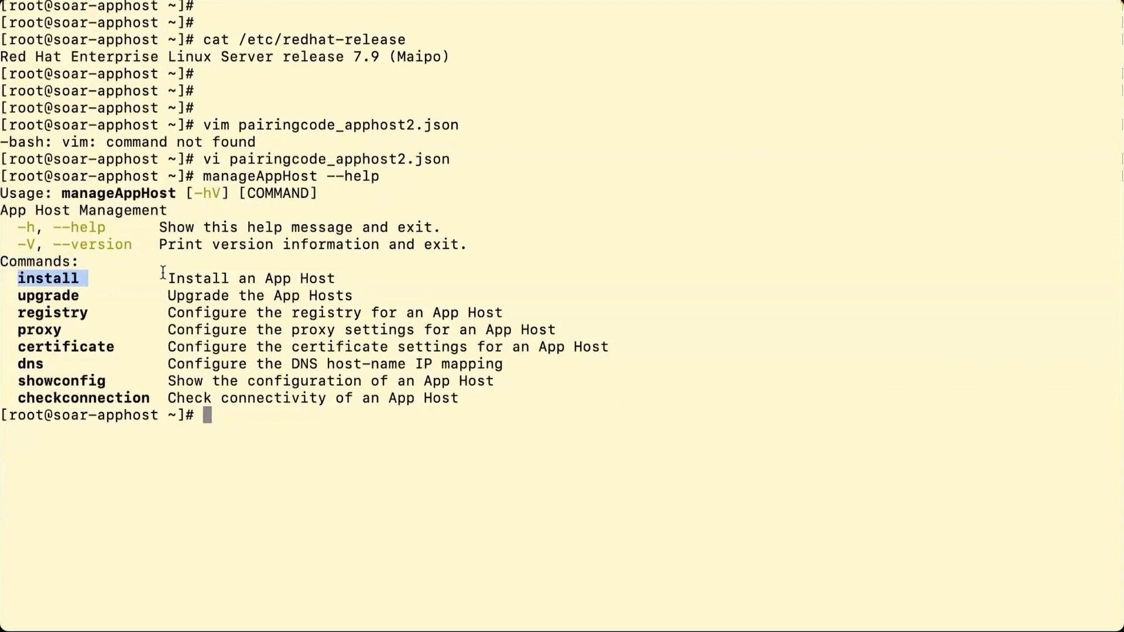
pyautogui.moveTo(163, 275); pyautogui.dragTo(352, 276)
pyautogui.click(338, 446)
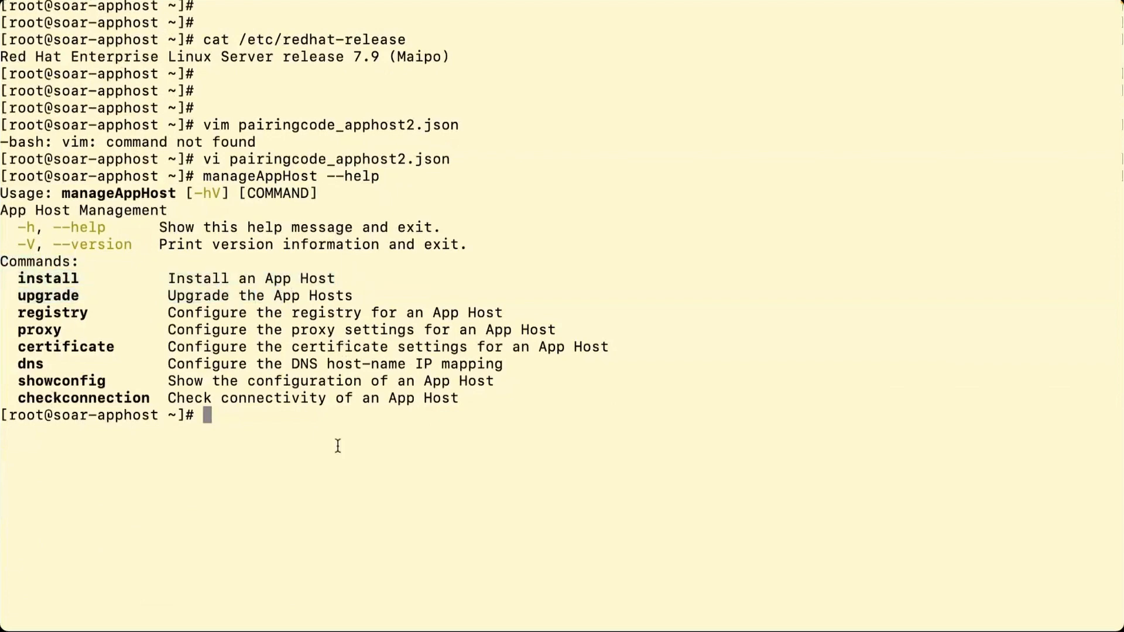
# - Edit the command into manageAppHost install --help
pyautogui.press('Up')
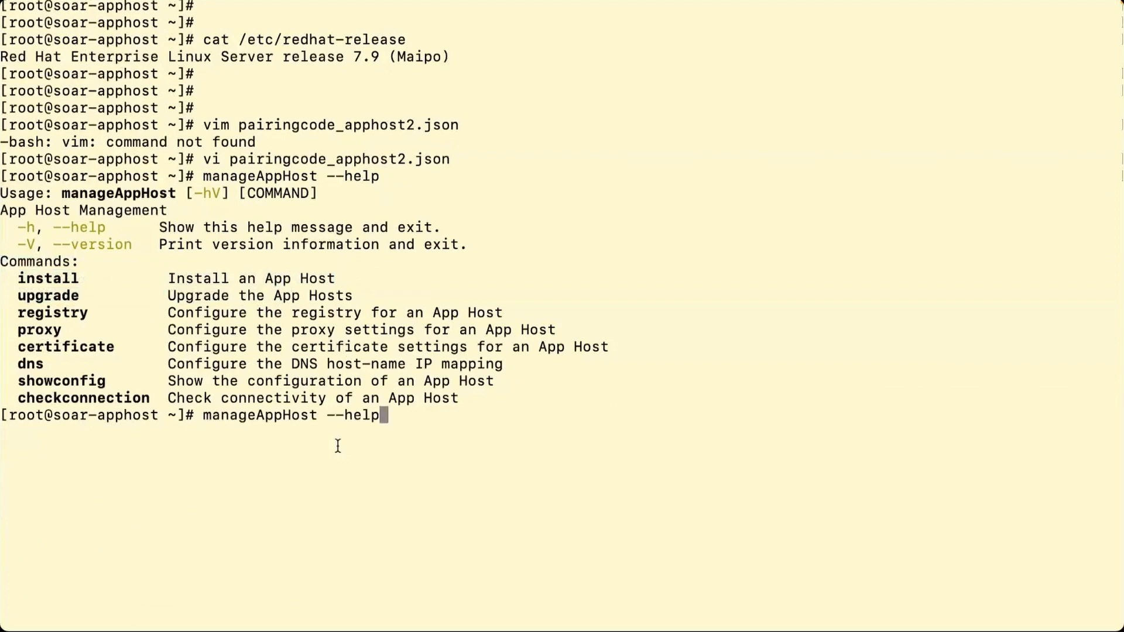
pyautogui.press('BackSpace')
pyautogui.press('BackSpace')
pyautogui.press('BackSpace')
pyautogui.press('BackSpace')
pyautogui.press('BackSpace')
pyautogui.press('BackSpace')
pyautogui.press('BackSpace')
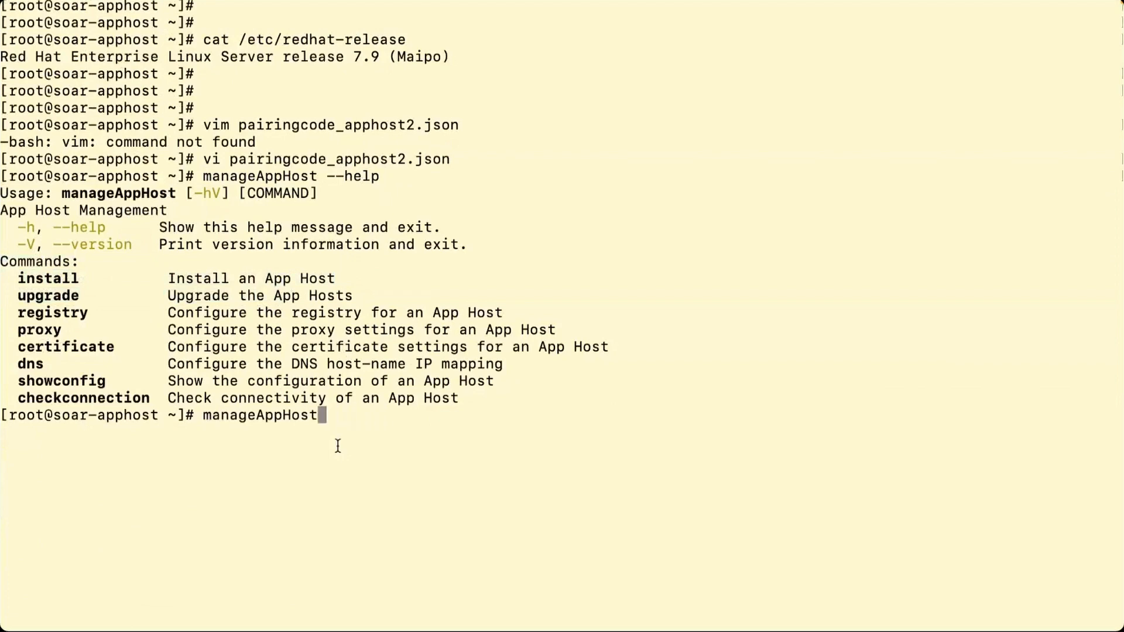
pyautogui.write('install')
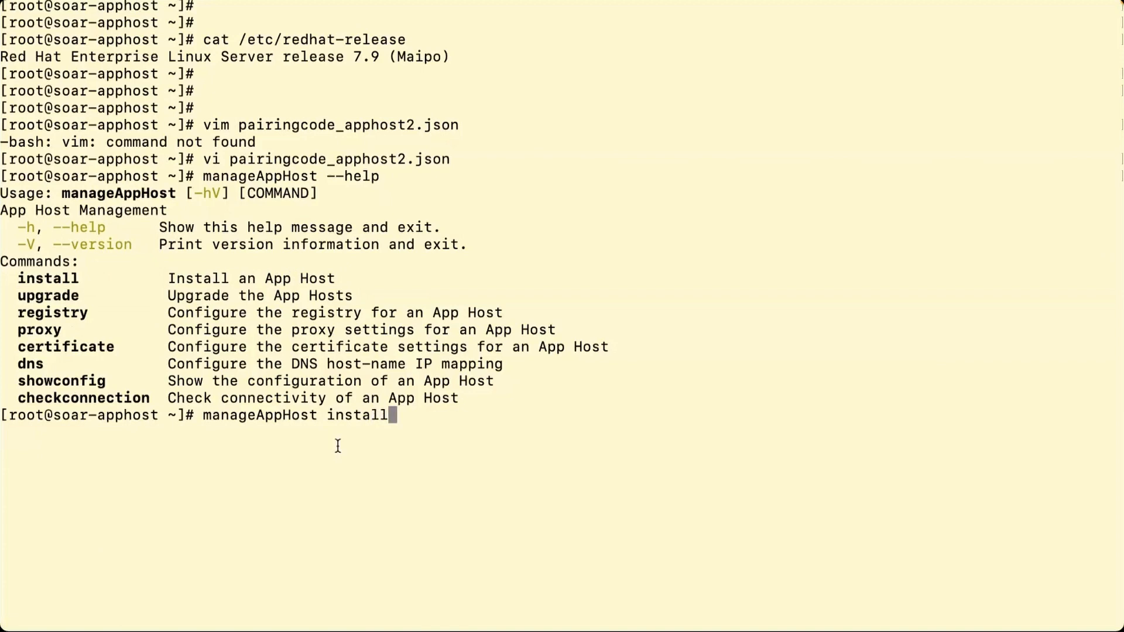
pyautogui.write(' --help')
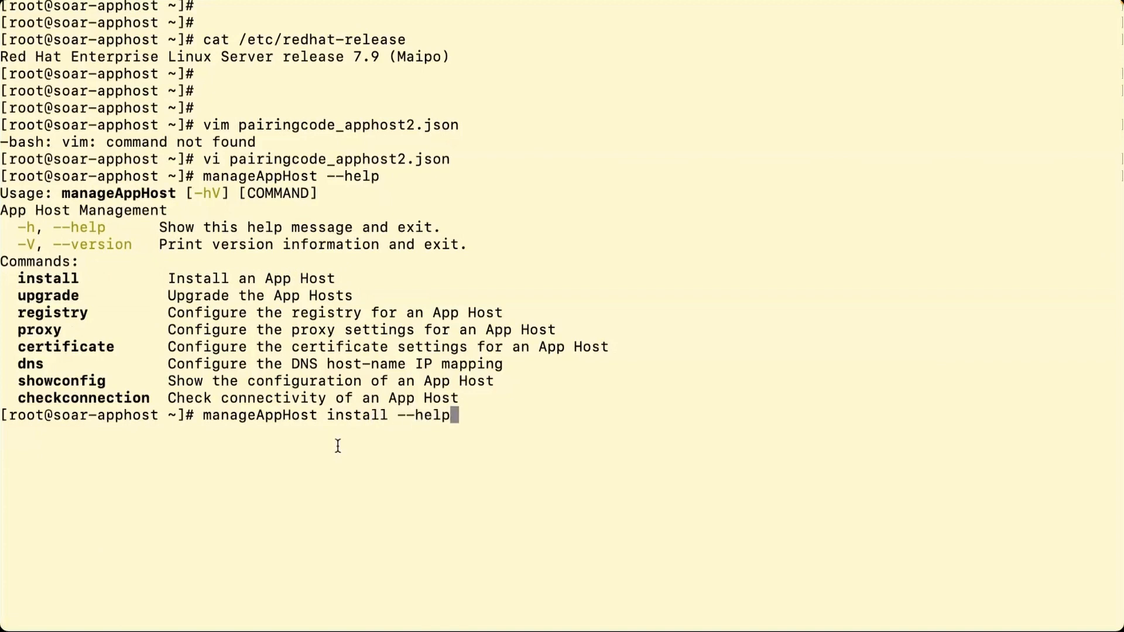
# - Run manageAppHost install --help and highlight the -p pairing-info file option
pyautogui.press('Return')
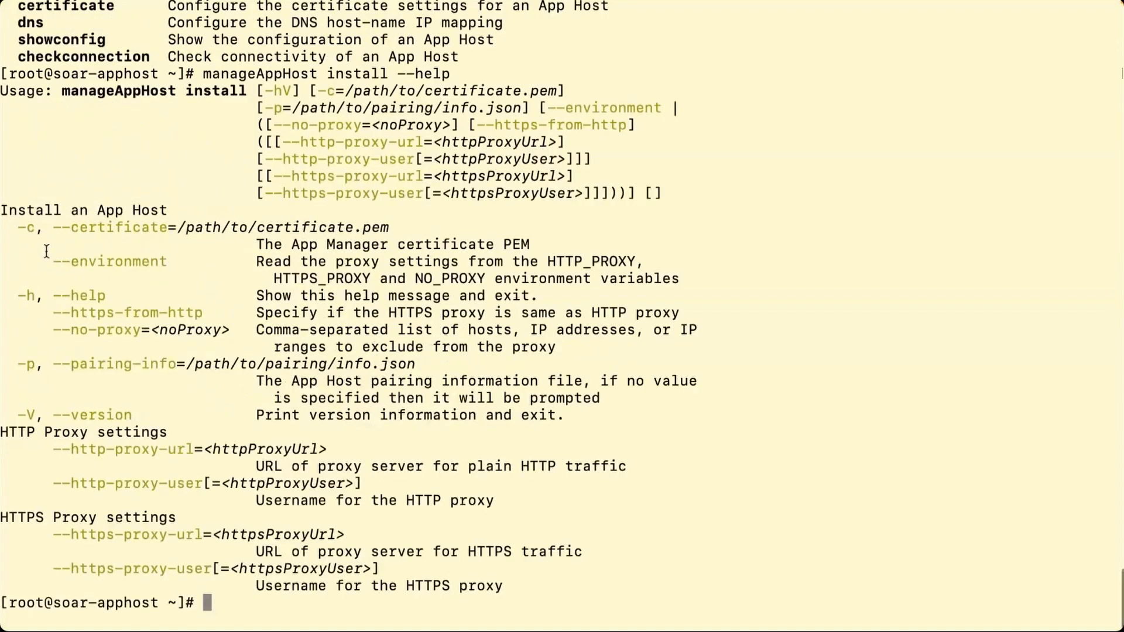
pyautogui.moveTo(9, 364); pyautogui.dragTo(626, 385)
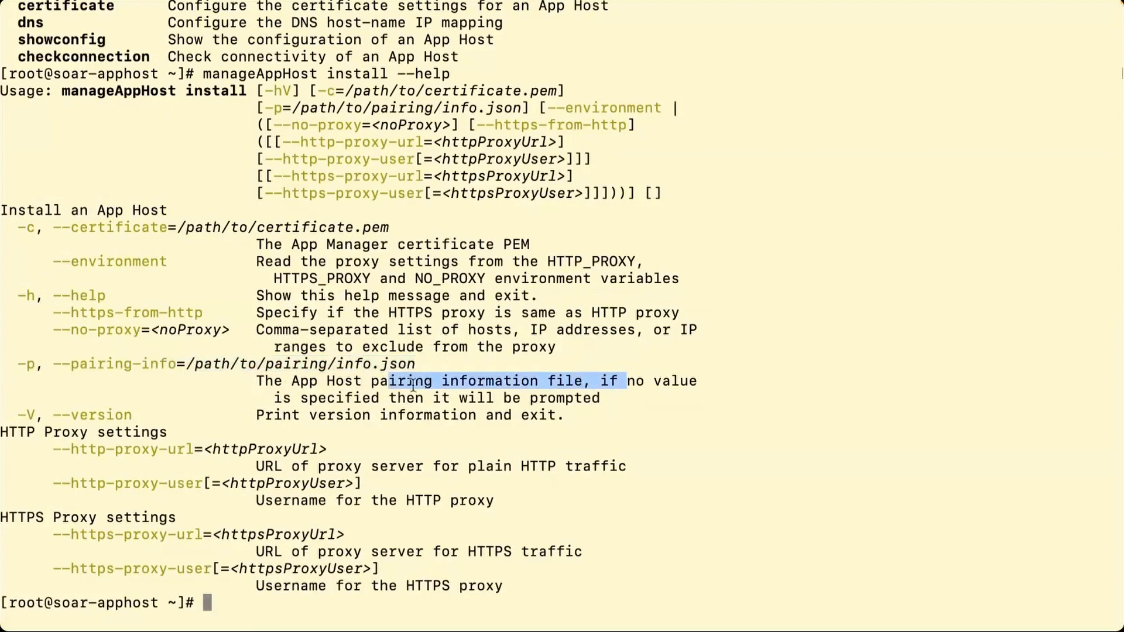
pyautogui.moveTo(407, 399); pyautogui.dragTo(602, 396)
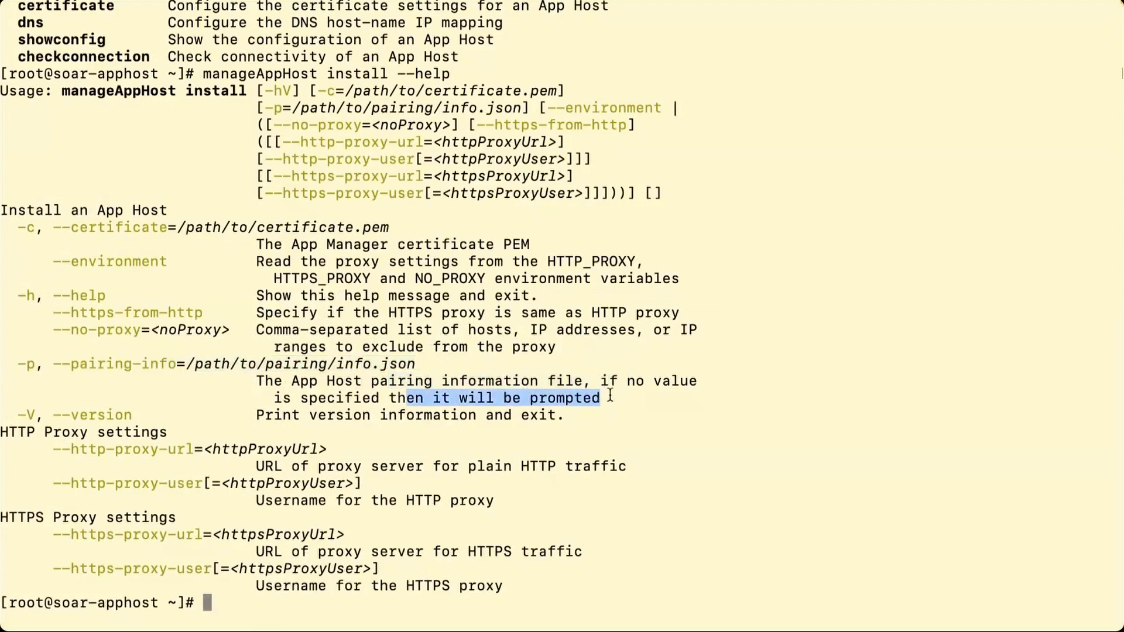
pyautogui.click(649, 422)
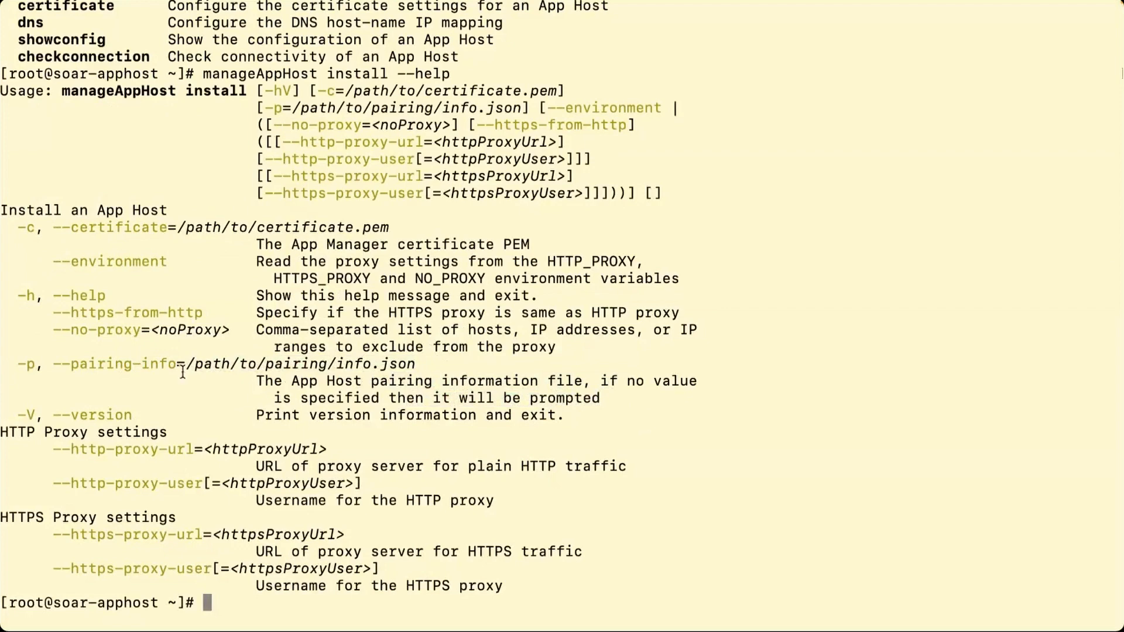
# - Draft manageAppHost install -p pairingcode_apphost2.json, then discard it without running
pyautogui.press('Up')
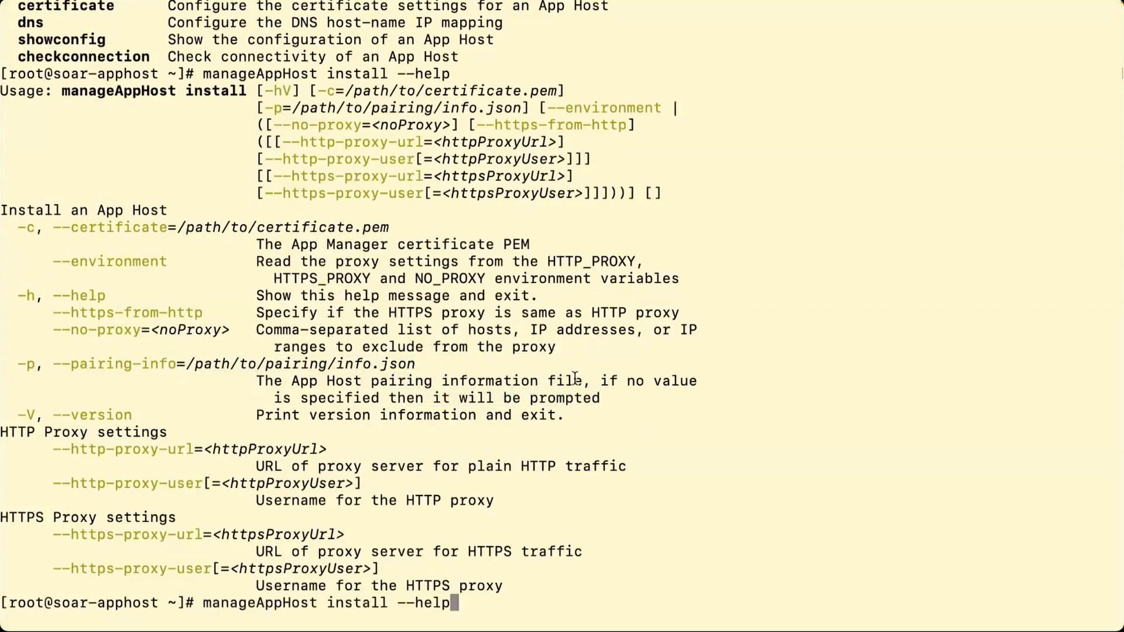
pyautogui.press('BackSpace')
pyautogui.press('BackSpace')
pyautogui.press('BackSpace')
pyautogui.press('BackSpace')
pyautogui.press('BackSpace')
pyautogui.write('p pa')
pyautogui.press('Tab')
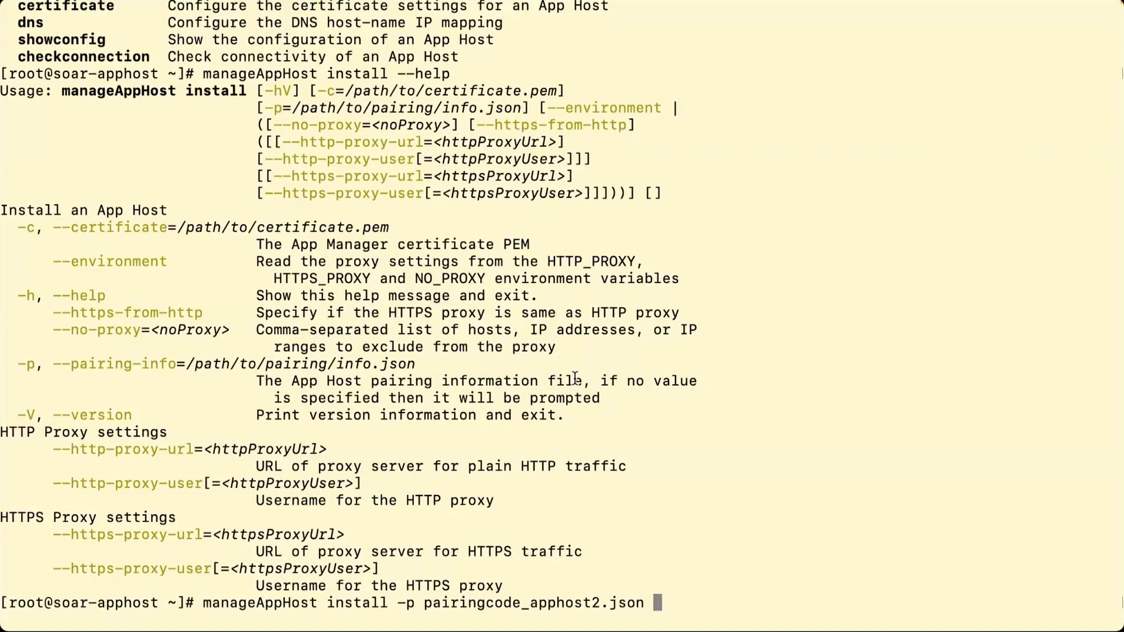
pyautogui.hotkey('ctrl', 'u')
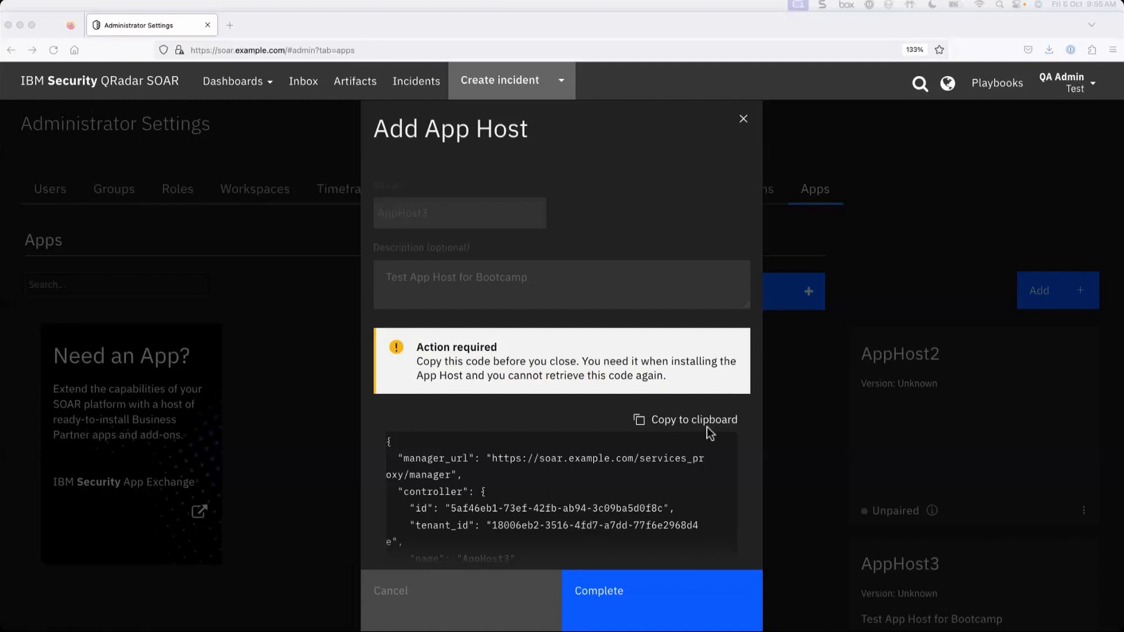
# - Review AppHost3's full pairing code JSON and complete the Add App Host dialog
pyautogui.scroll(-2, 663, 470)
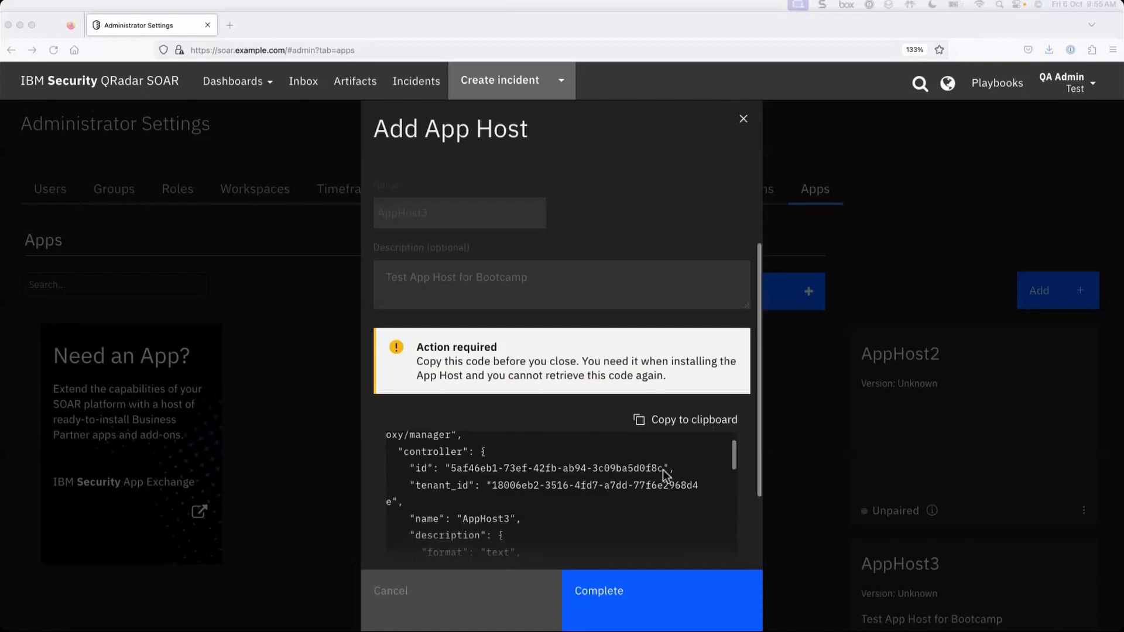
pyautogui.scroll(2, 663, 469)
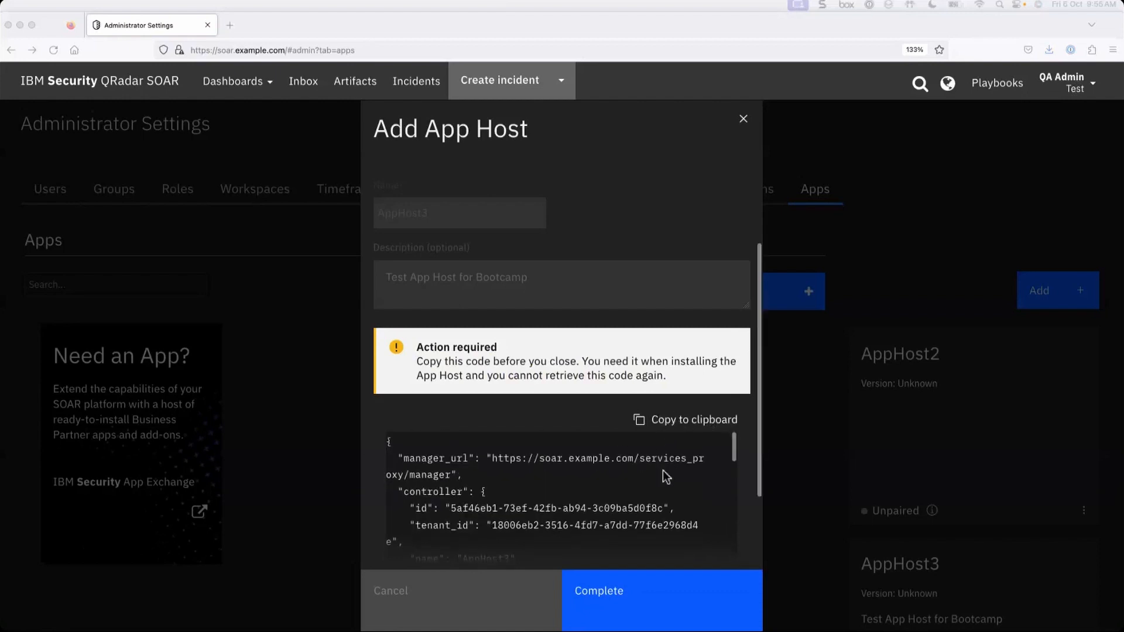
pyautogui.scroll(-8, 666, 477)
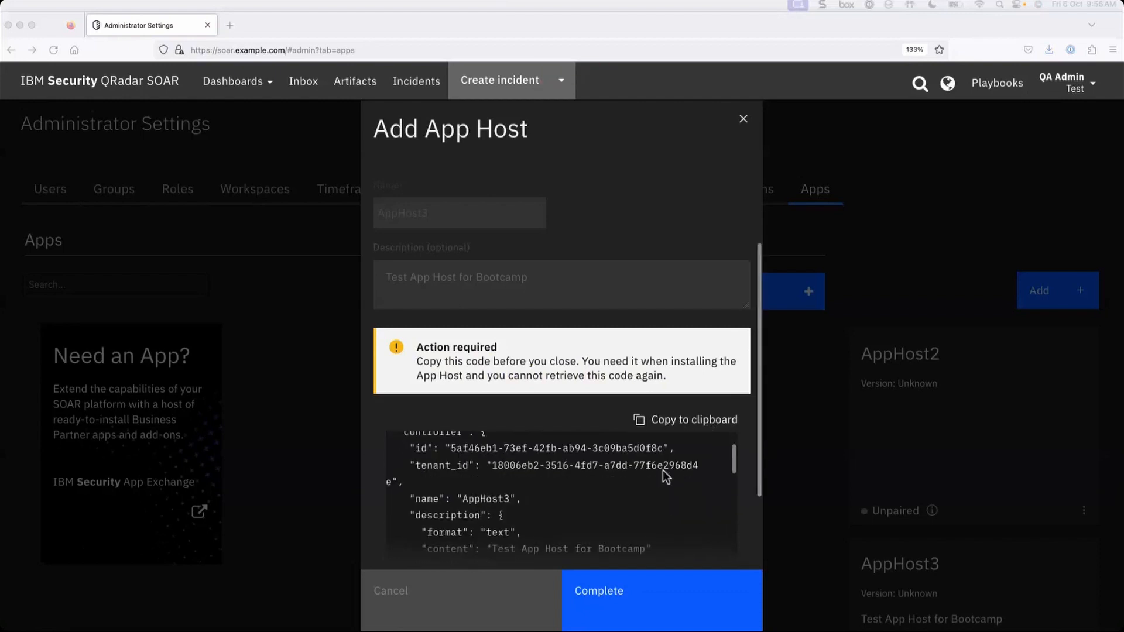
pyautogui.scroll(-6, 666, 477)
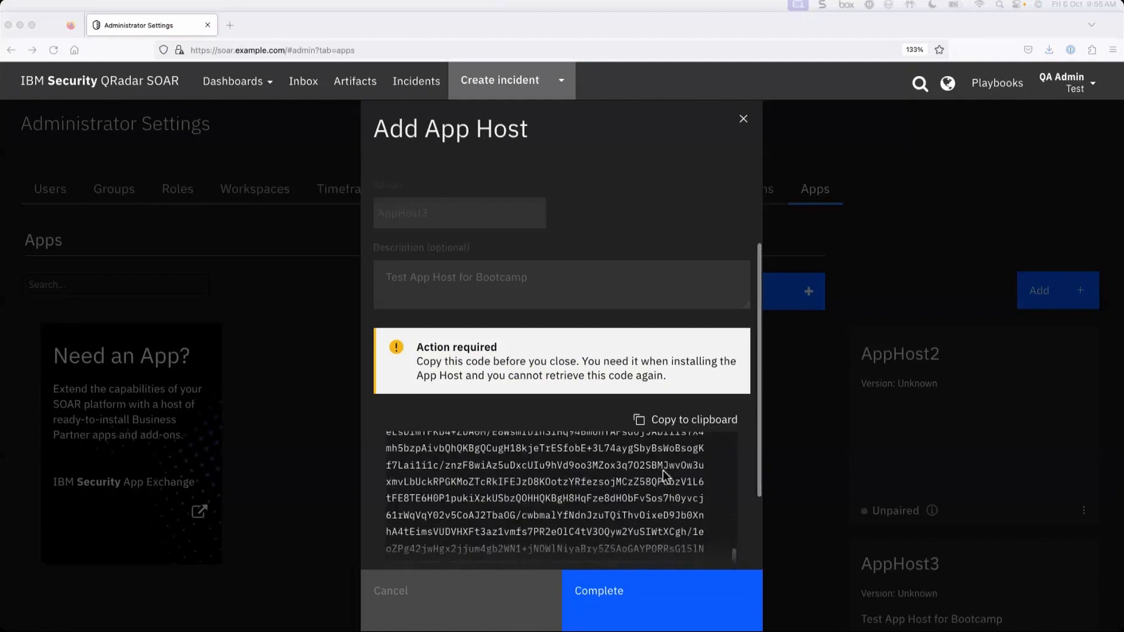
pyautogui.scroll(-4, 666, 477)
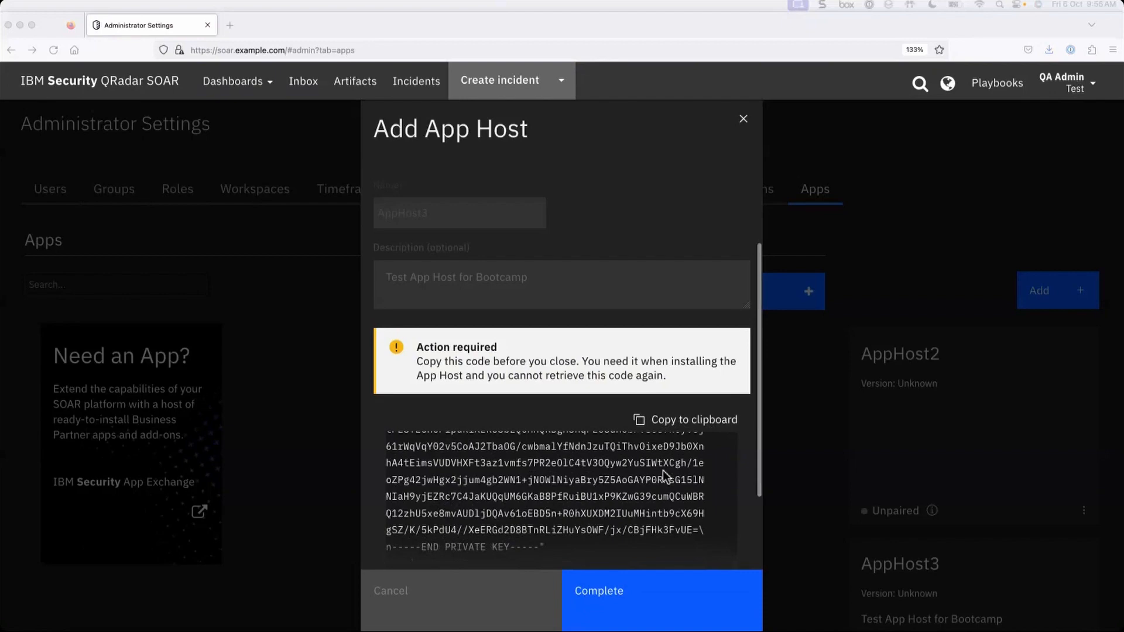
pyautogui.scroll(-3, 666, 477)
pyautogui.scroll(5, 666, 477)
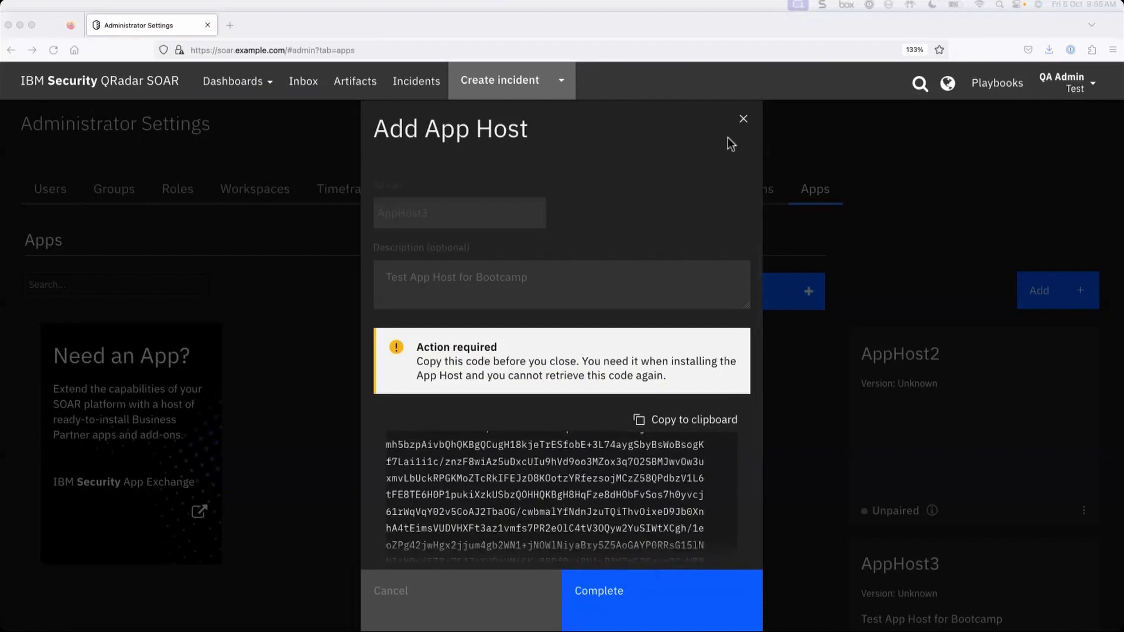
pyautogui.click(657, 609)
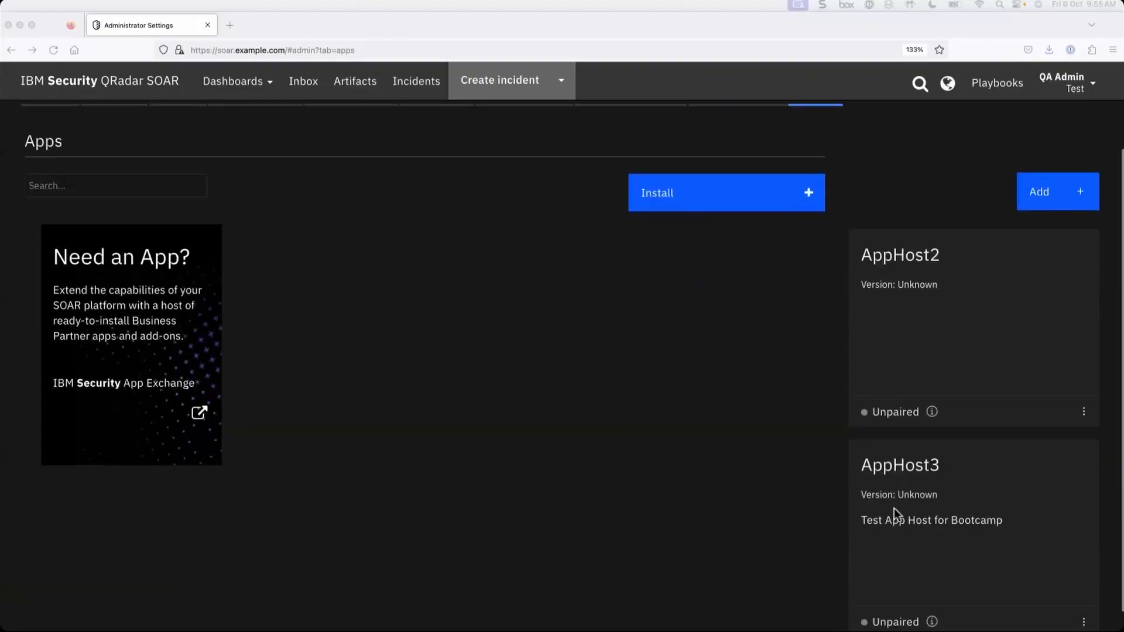
pyautogui.scroll(-1, 936, 503)
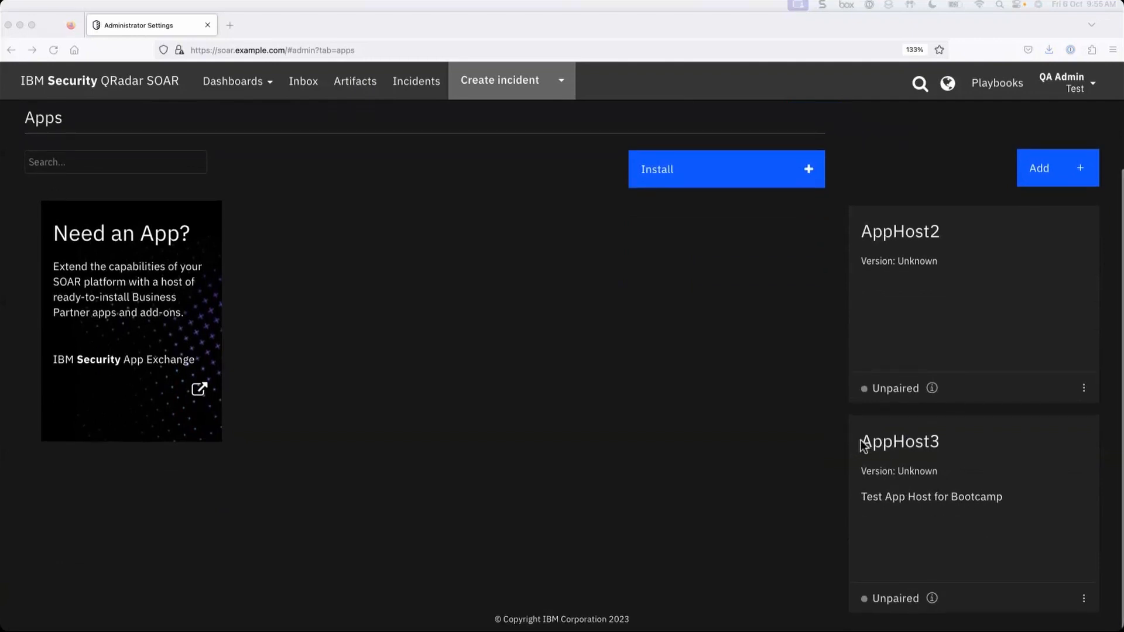
pyautogui.moveTo(863, 445); pyautogui.dragTo(952, 447)
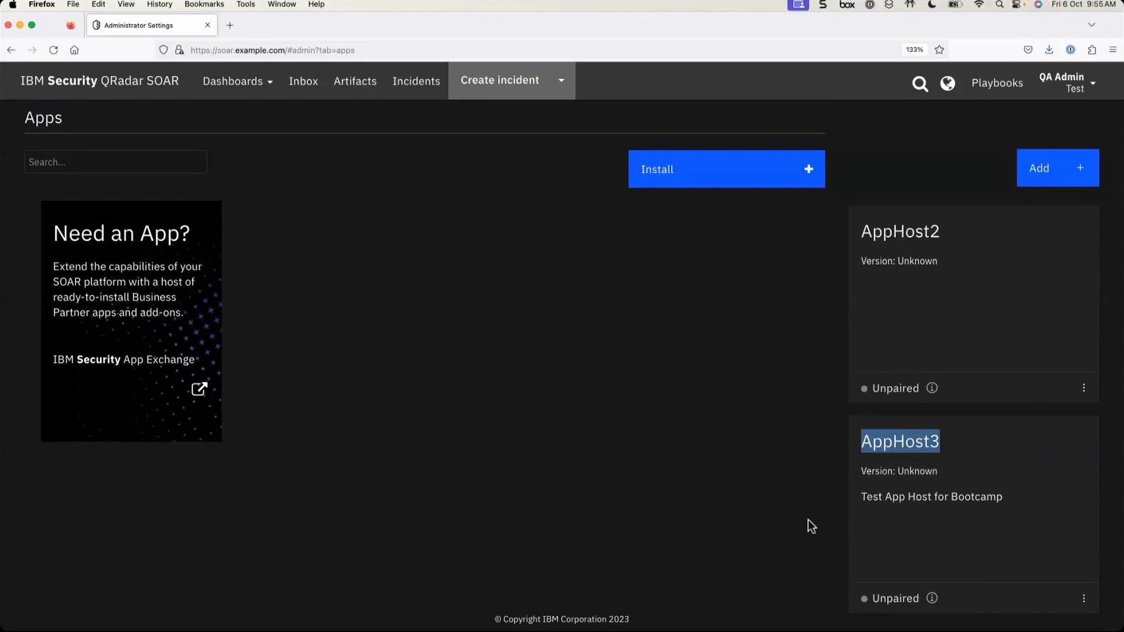
pyautogui.click(798, 546)
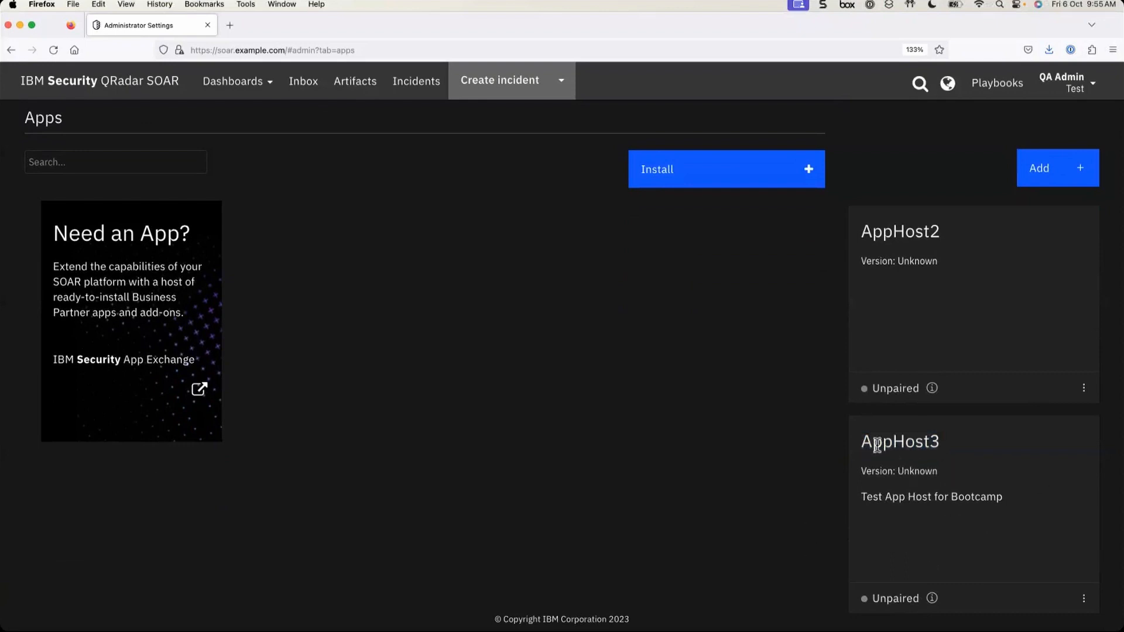
pyautogui.moveTo(863, 442); pyautogui.dragTo(968, 472)
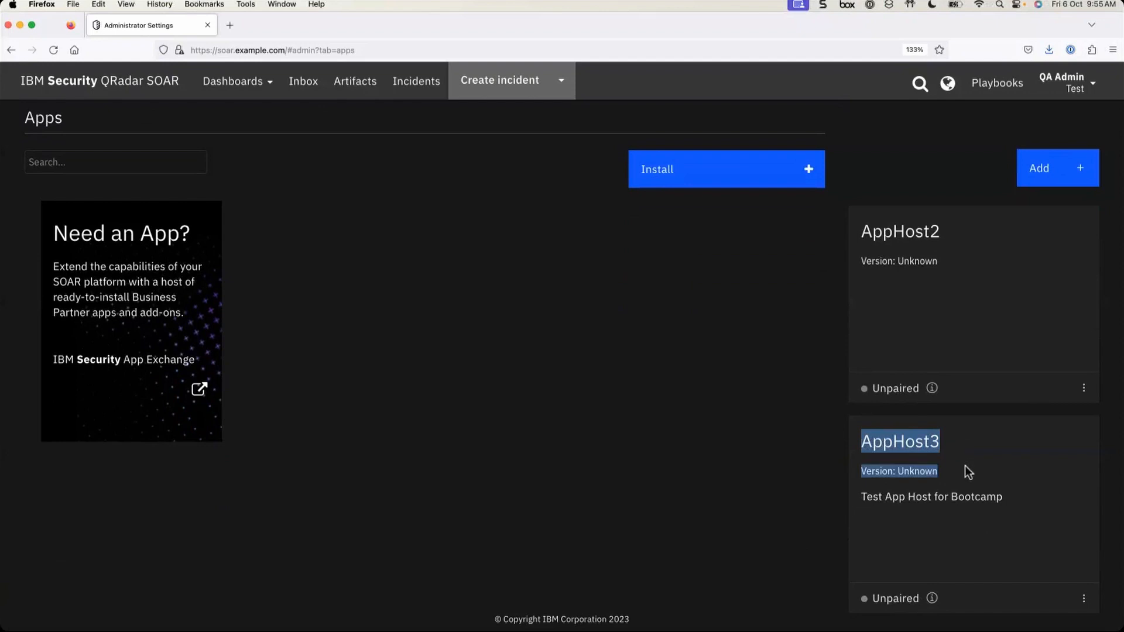
pyautogui.click(930, 529)
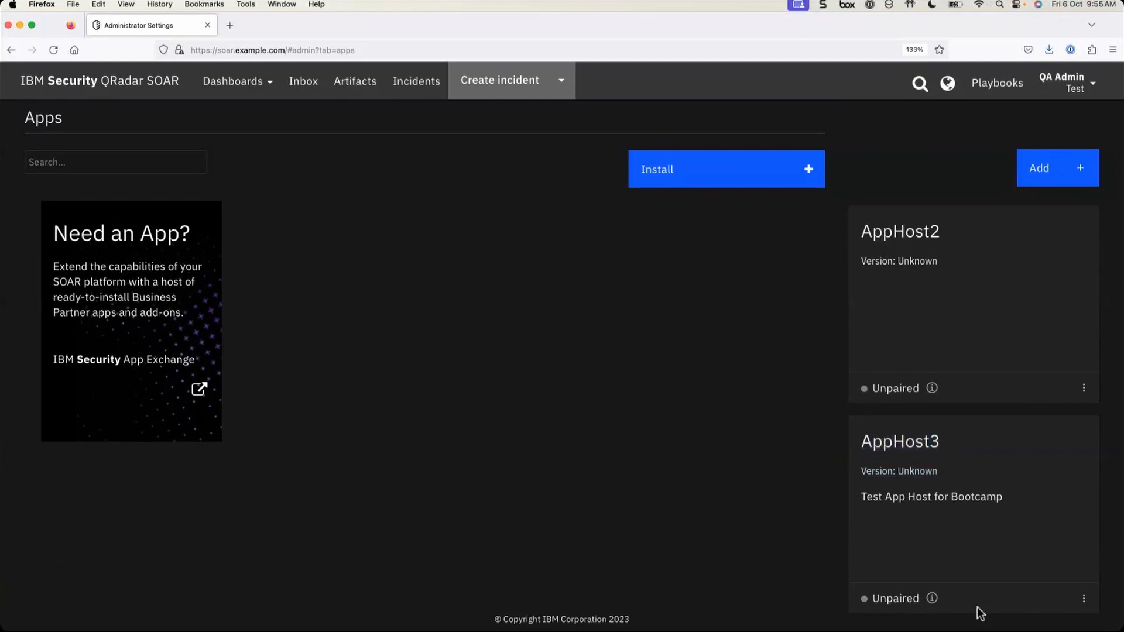
pyautogui.doubleClick(876, 470)
pyautogui.doubleClick(924, 471)
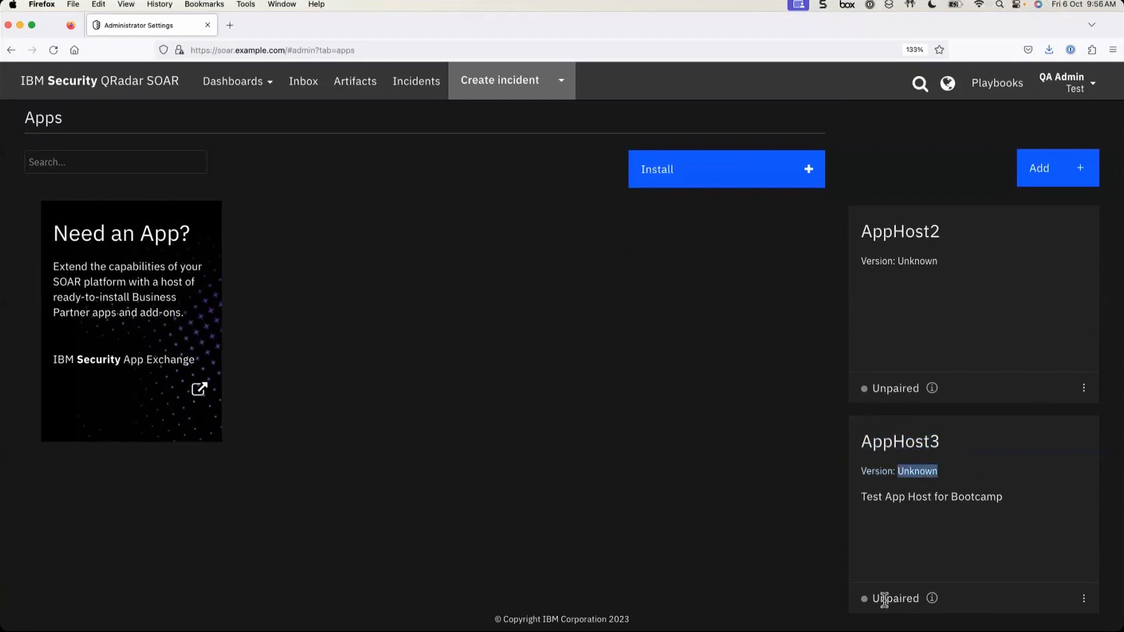
pyautogui.moveTo(872, 599); pyautogui.dragTo(919, 601)
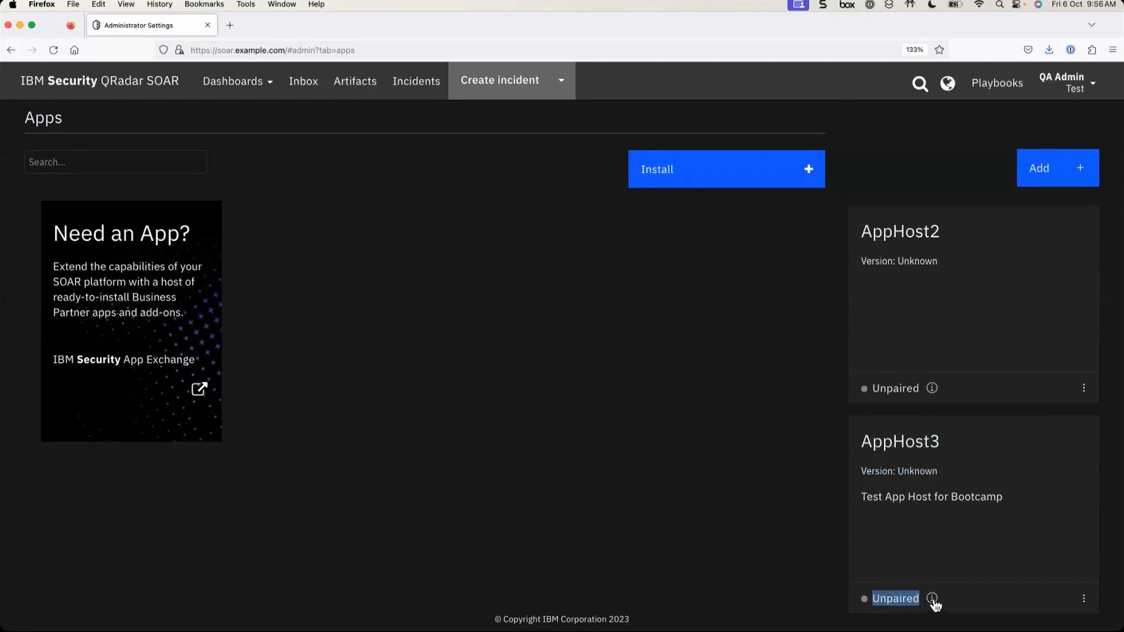
pyautogui.click(934, 600)
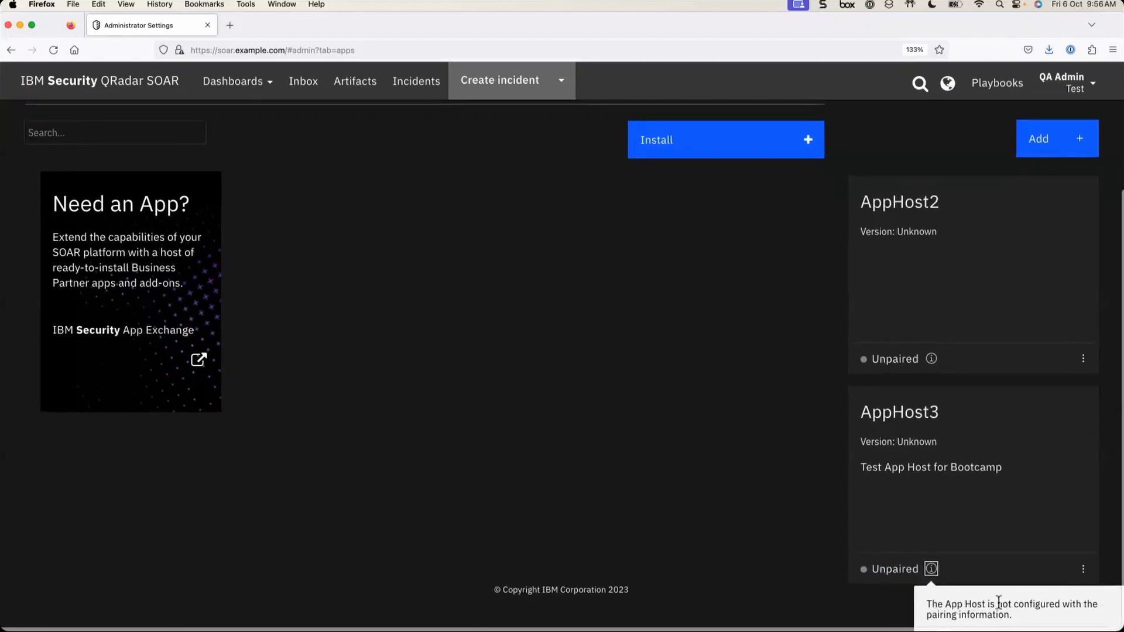
pyautogui.click(838, 593)
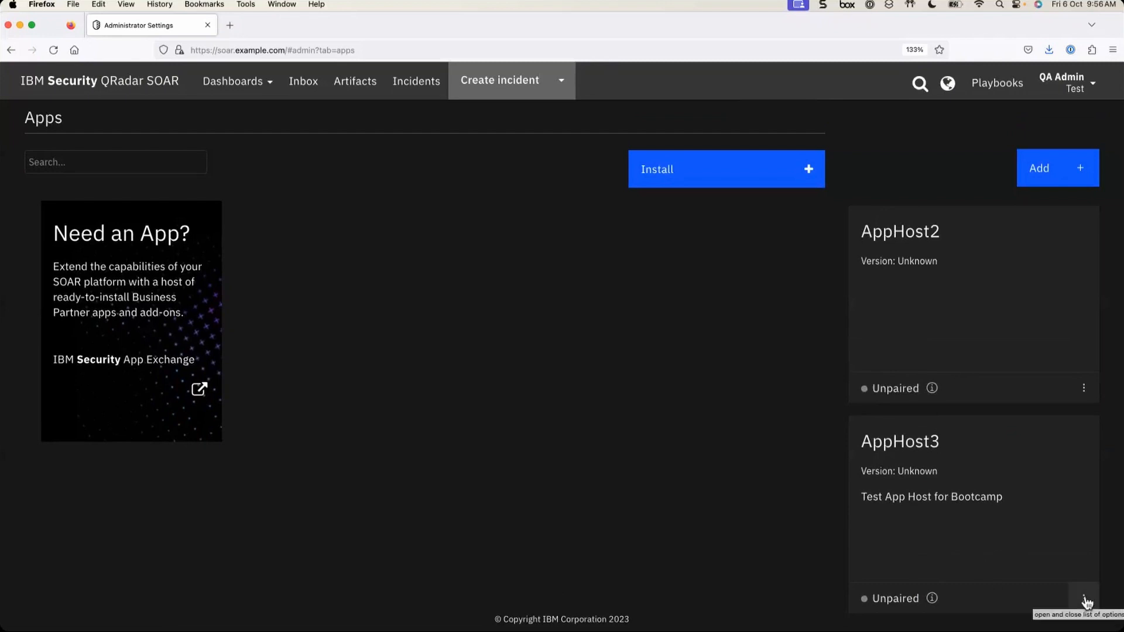
# - Renew AppHost3 to generate a new pairing code, review it, and complete the renewal
pyautogui.click(1085, 600)
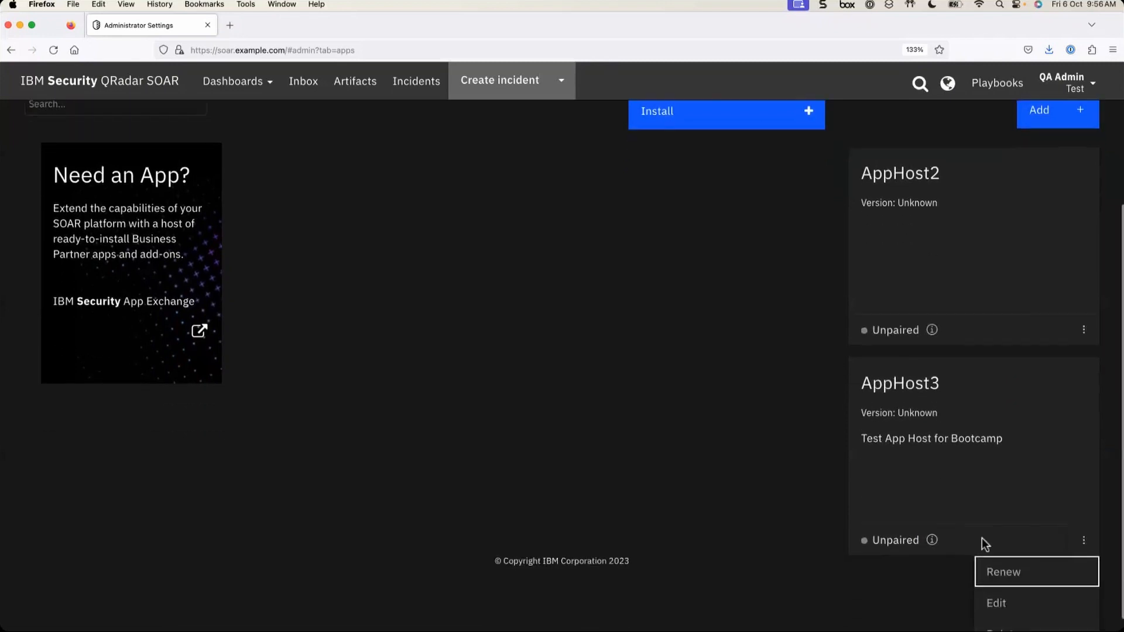
pyautogui.click(1019, 559)
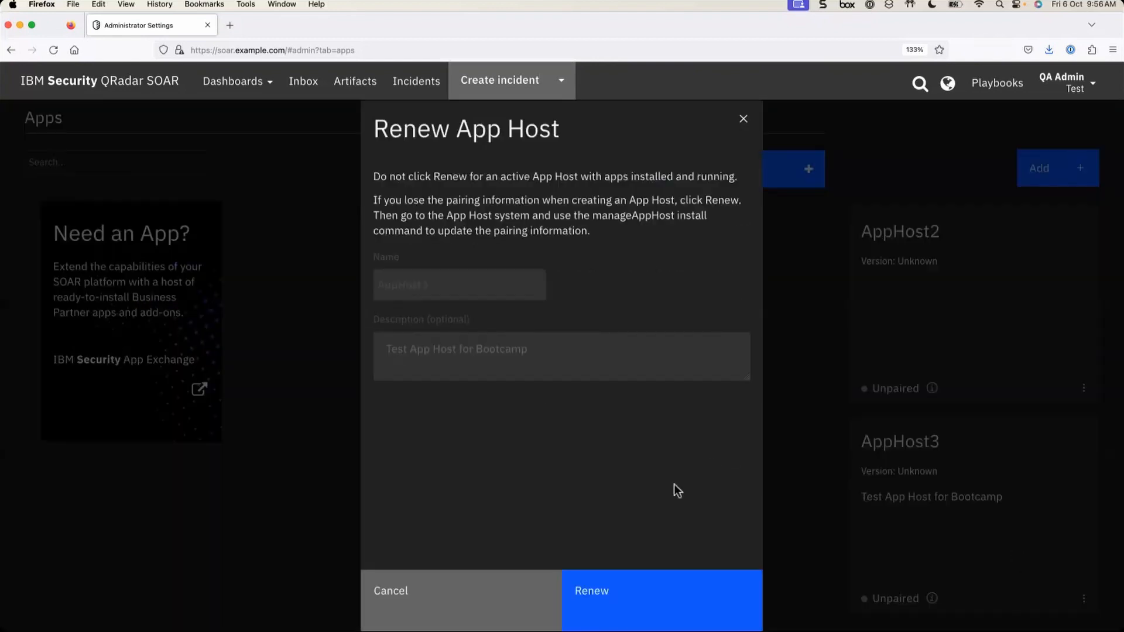
pyautogui.click(632, 609)
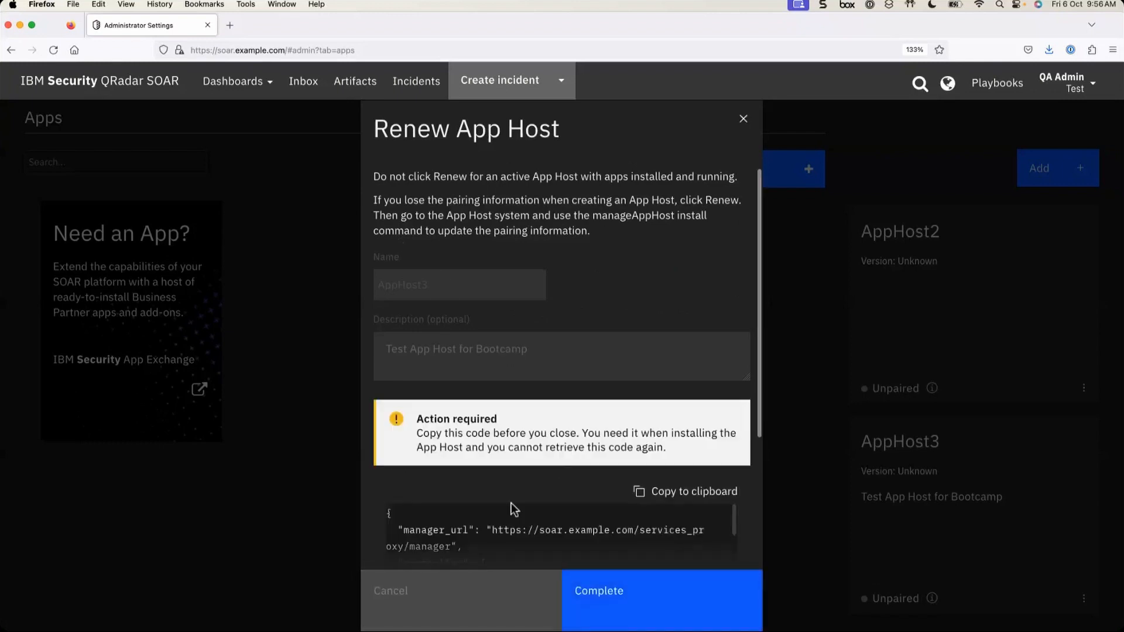
pyautogui.scroll(-1, 514, 509)
pyautogui.scroll(1, 513, 508)
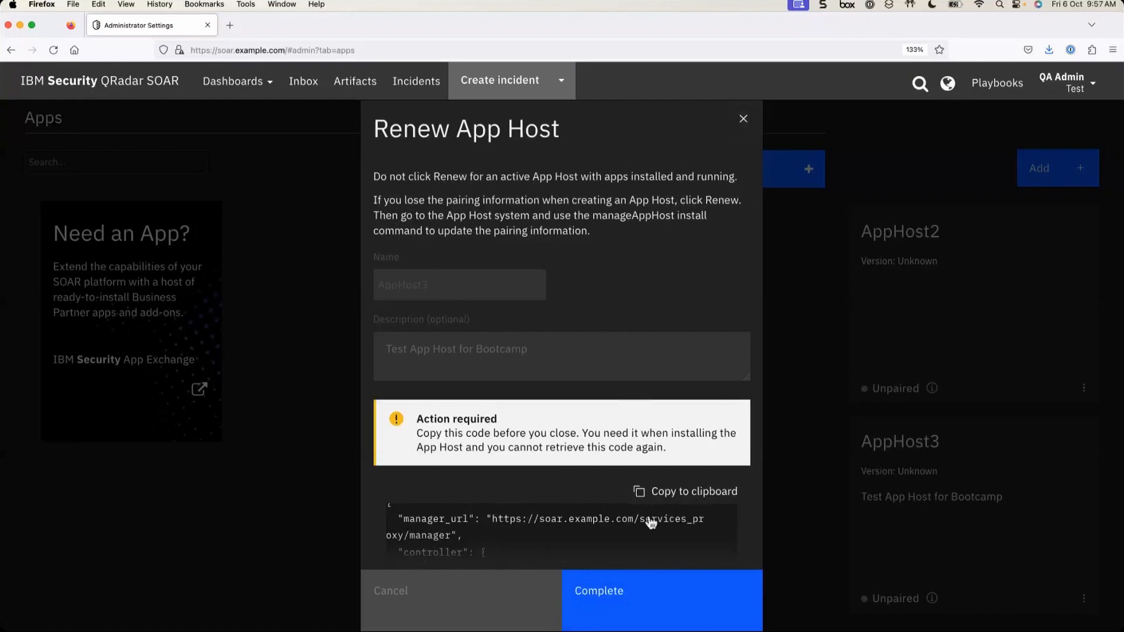
pyautogui.click(632, 597)
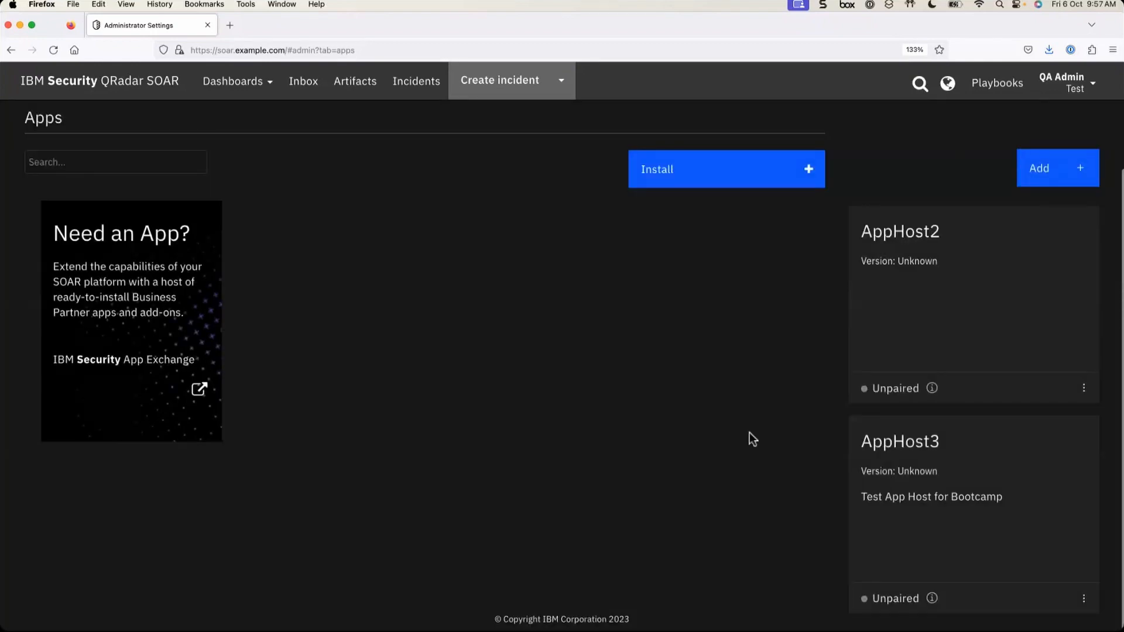
# - Log out of QRadar SOAR and log back in with the saved credentials
pyautogui.click(1072, 83)
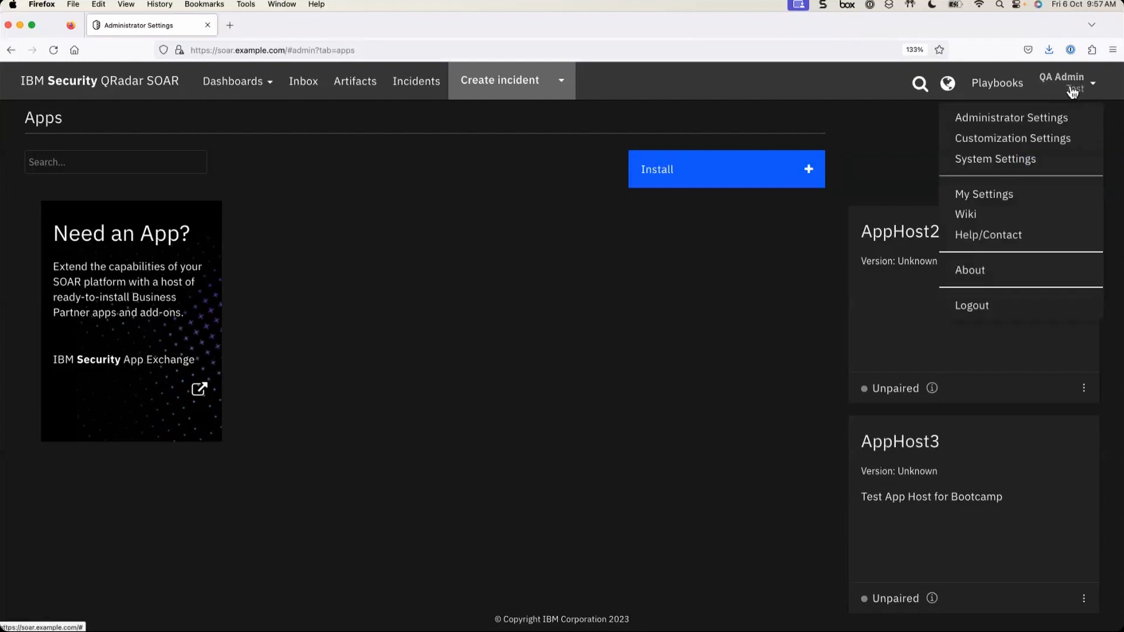
pyautogui.click(981, 311)
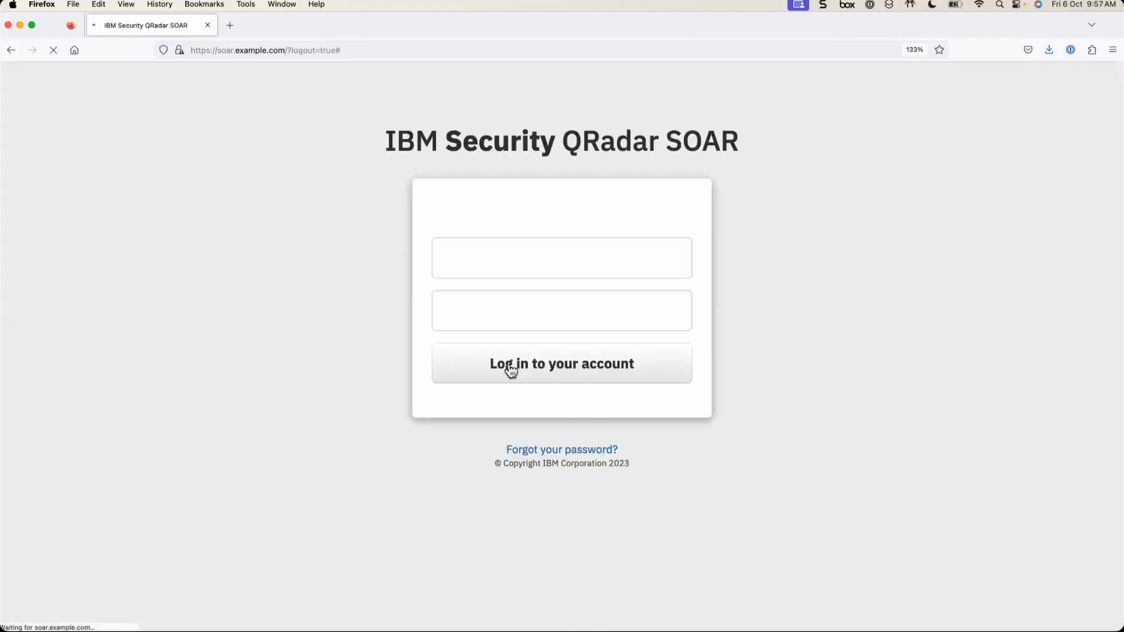
pyautogui.click(534, 264)
pyautogui.click(502, 302)
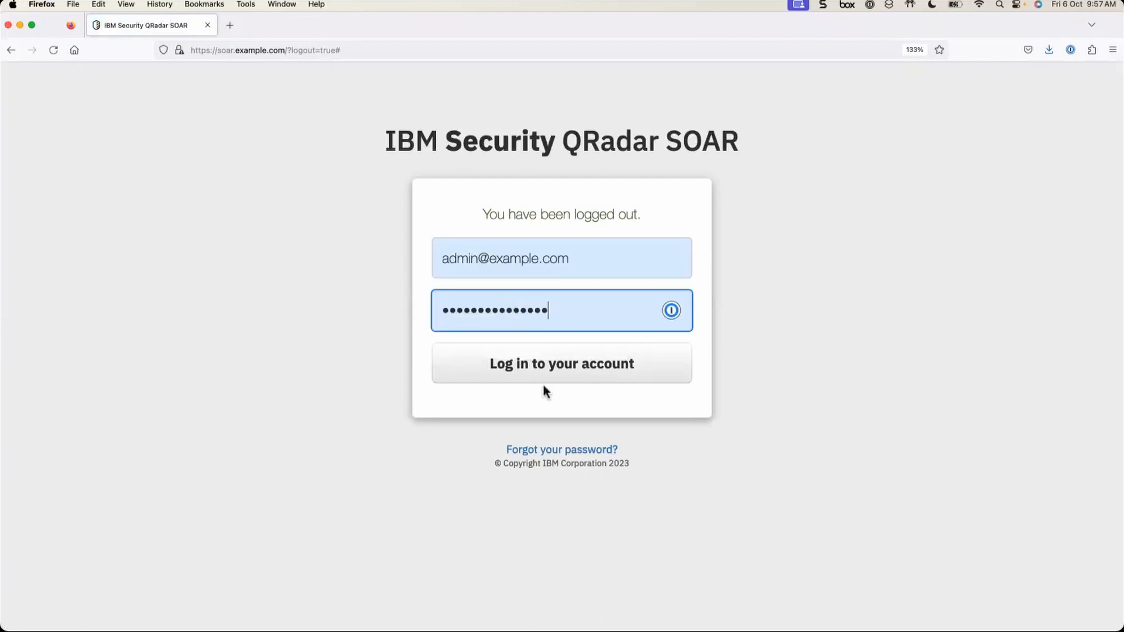
pyautogui.click(551, 369)
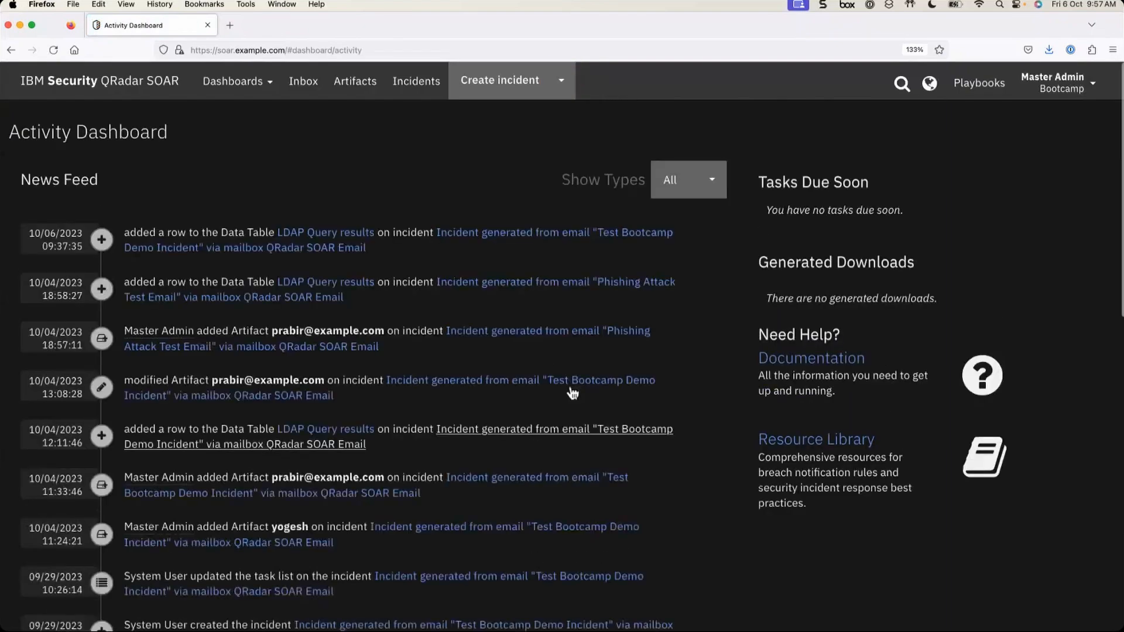
# - Open Administrator Settings > Apps and point out AppHost1's version 1.14.1.611, 3% CPU and Running status
pyautogui.click(1084, 86)
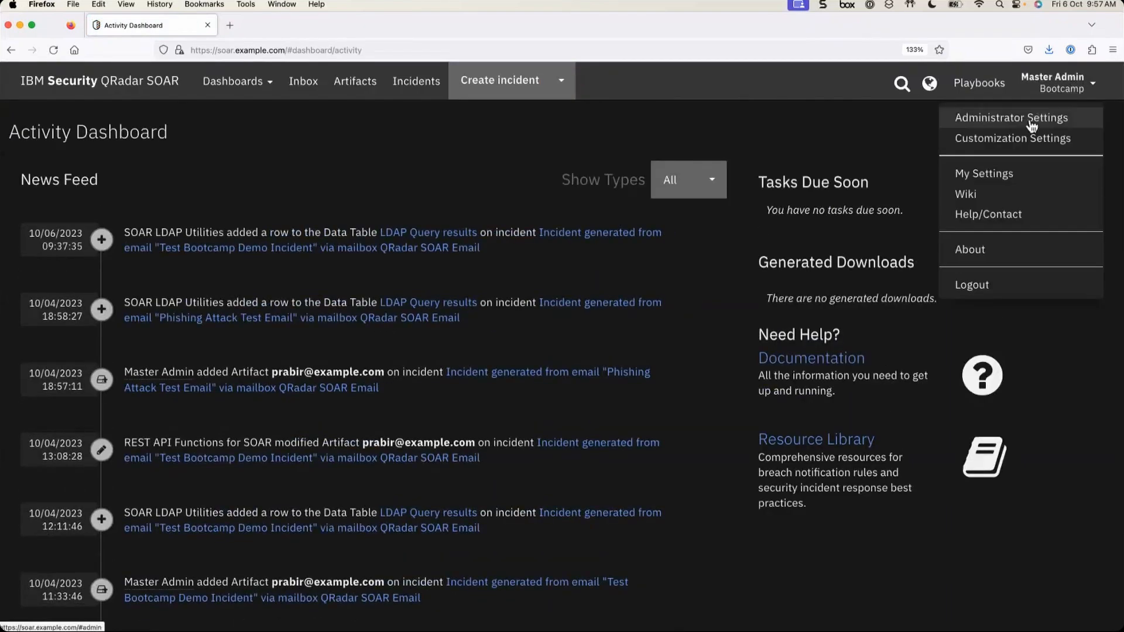
pyautogui.click(1031, 119)
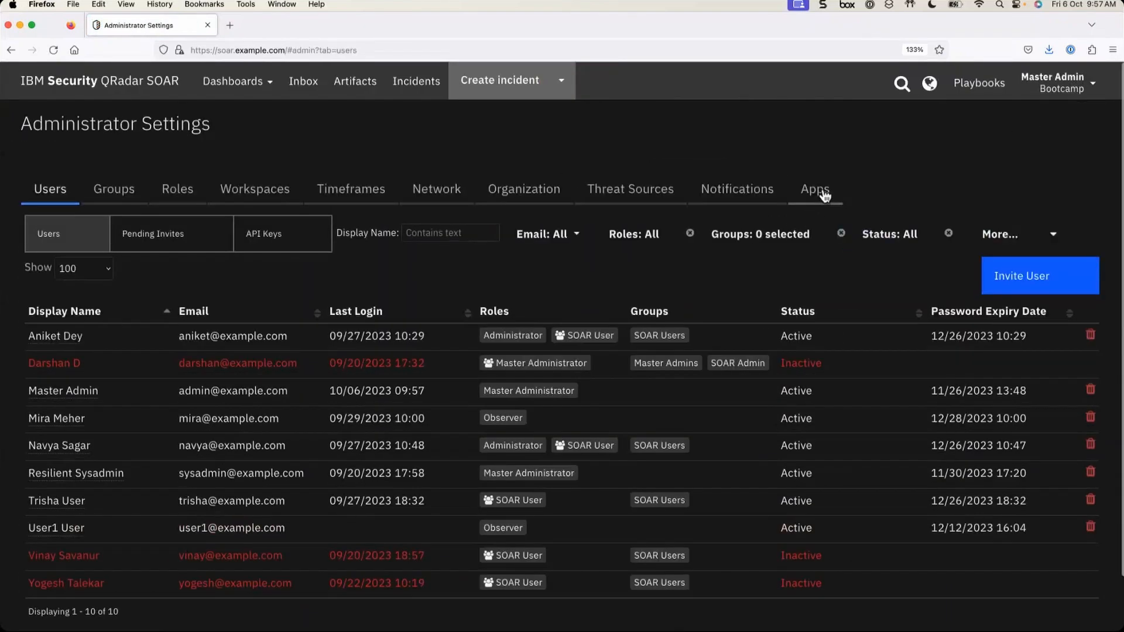
pyautogui.click(820, 190)
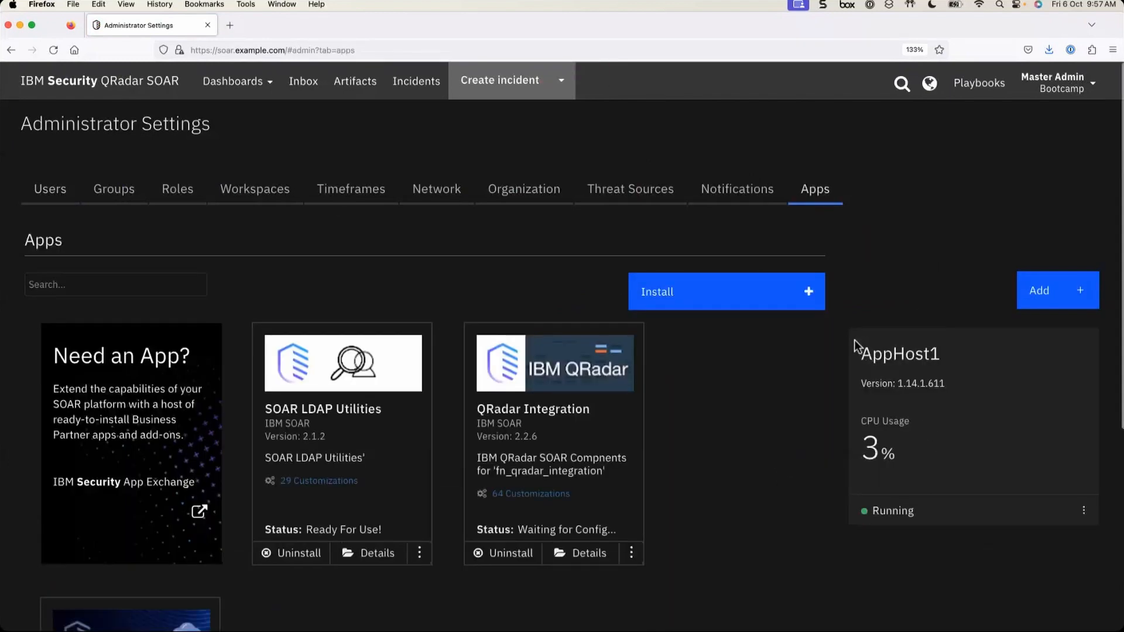
pyautogui.moveTo(862, 343); pyautogui.dragTo(1039, 505)
pyautogui.click(945, 359)
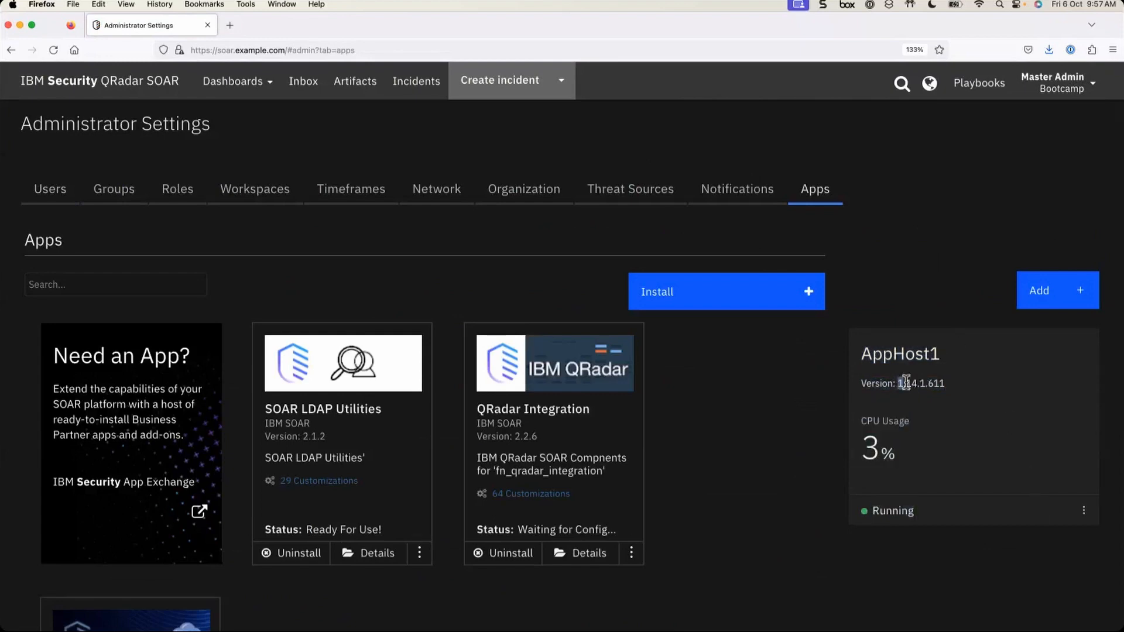
pyautogui.moveTo(897, 384); pyautogui.dragTo(954, 393)
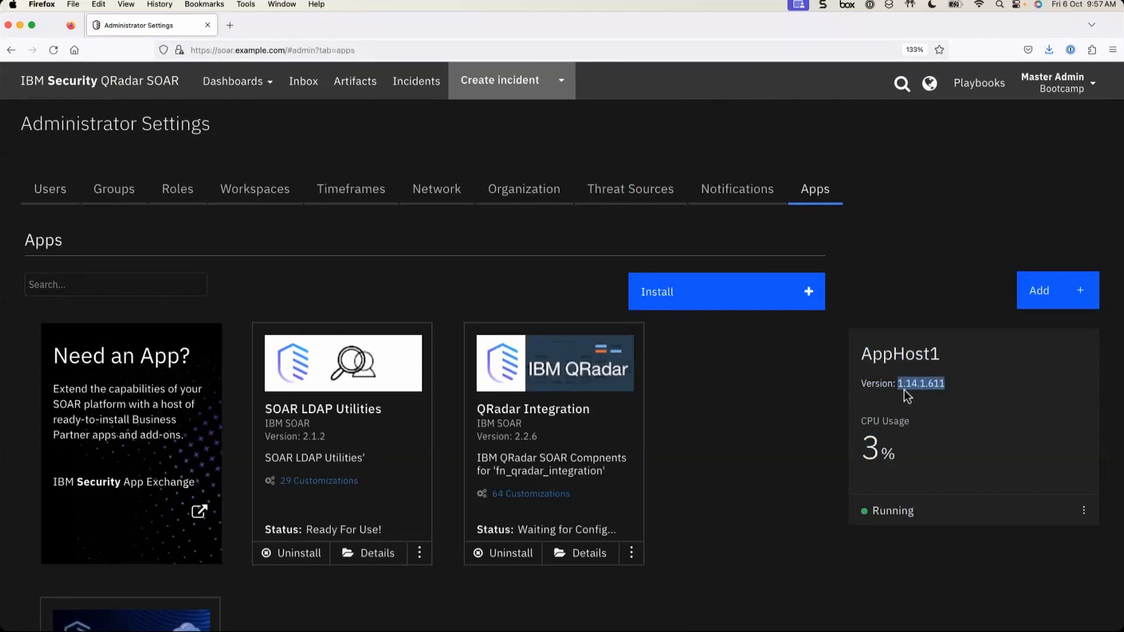
pyautogui.moveTo(898, 385); pyautogui.dragTo(948, 384)
pyautogui.moveTo(860, 448); pyautogui.dragTo(915, 453)
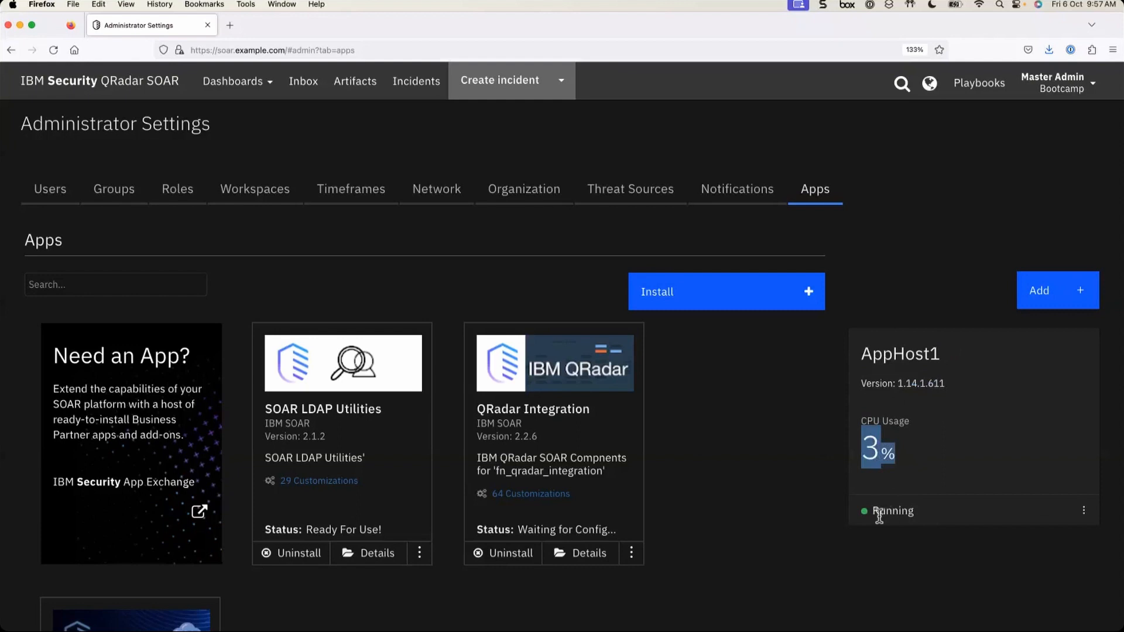
pyautogui.moveTo(867, 510); pyautogui.dragTo(925, 513)
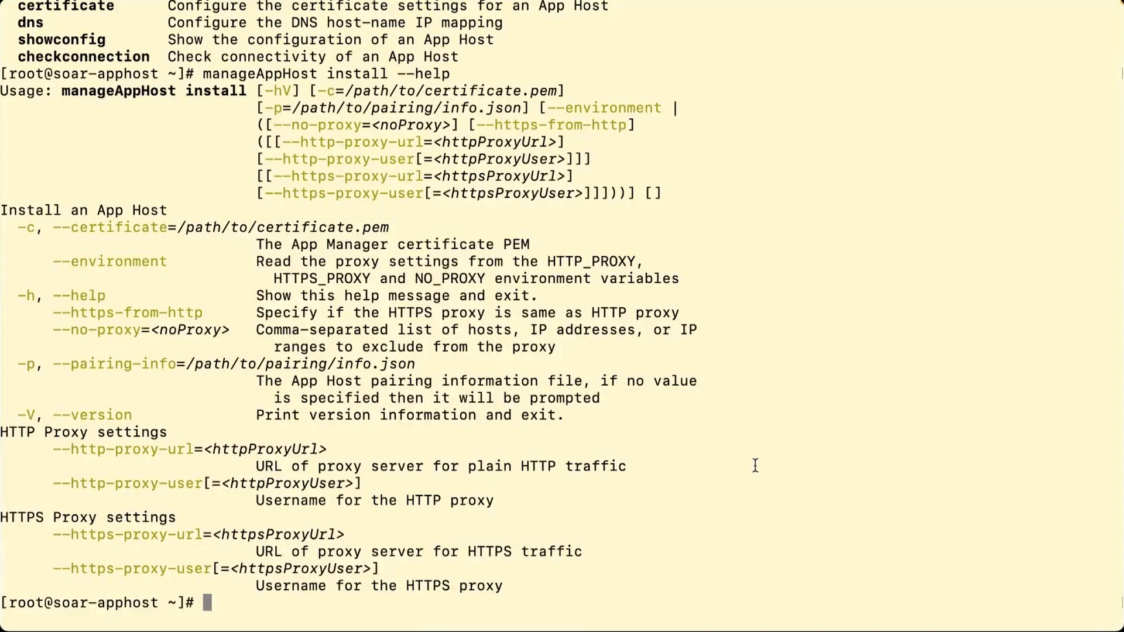
# - Clear the terminal and run 'systemctl status k3s', confirming the service is active (running)
pyautogui.hotkey('ctrl', 'l')
pyautogui.press('Return')
pyautogui.press('Return')
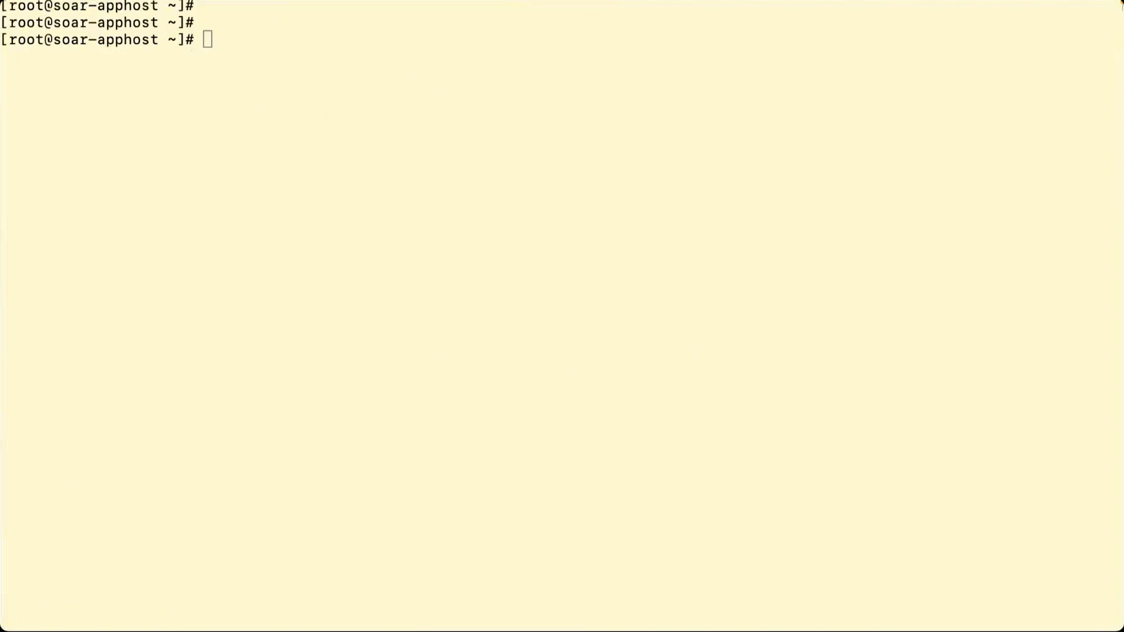
pyautogui.click(654, 309)
pyautogui.write('systemctl ')
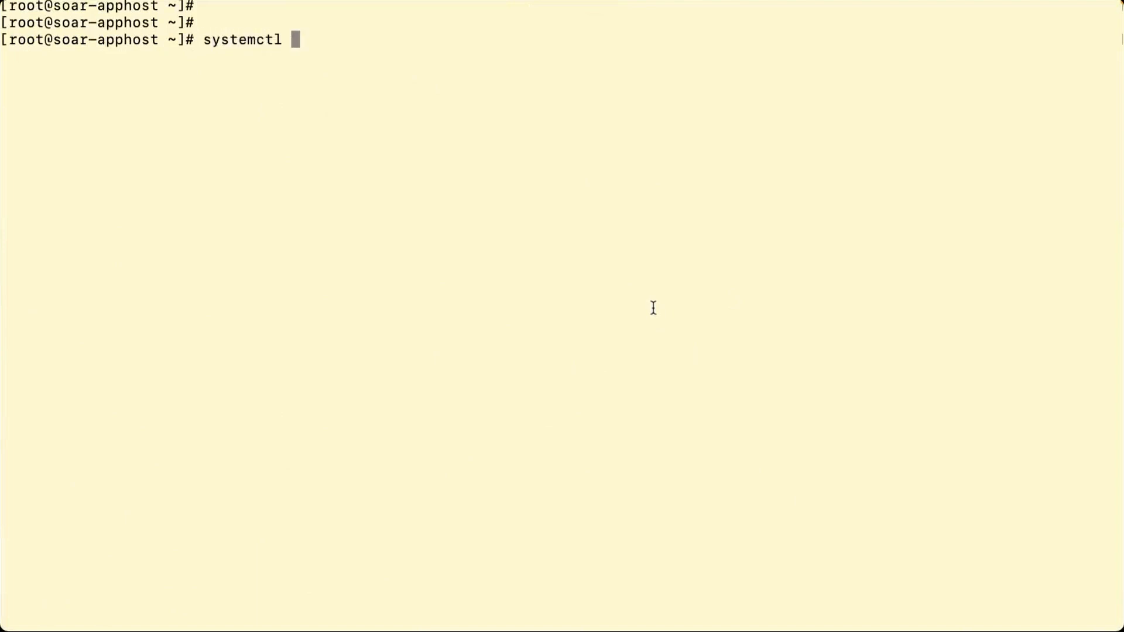
pyautogui.write('k3')
pyautogui.press('BackSpace')
pyautogui.press('BackSpace')
pyautogui.write('stau')
pyautogui.press('BackSpace')
pyautogui.write('tus ')
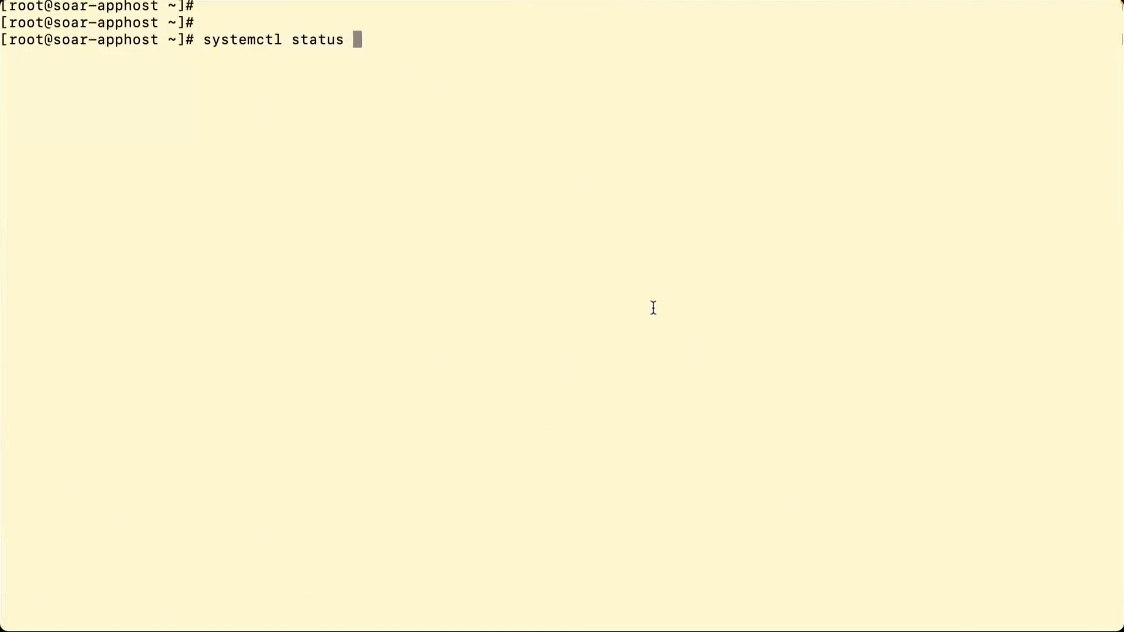
pyautogui.write('k3s')
pyautogui.press('Return')
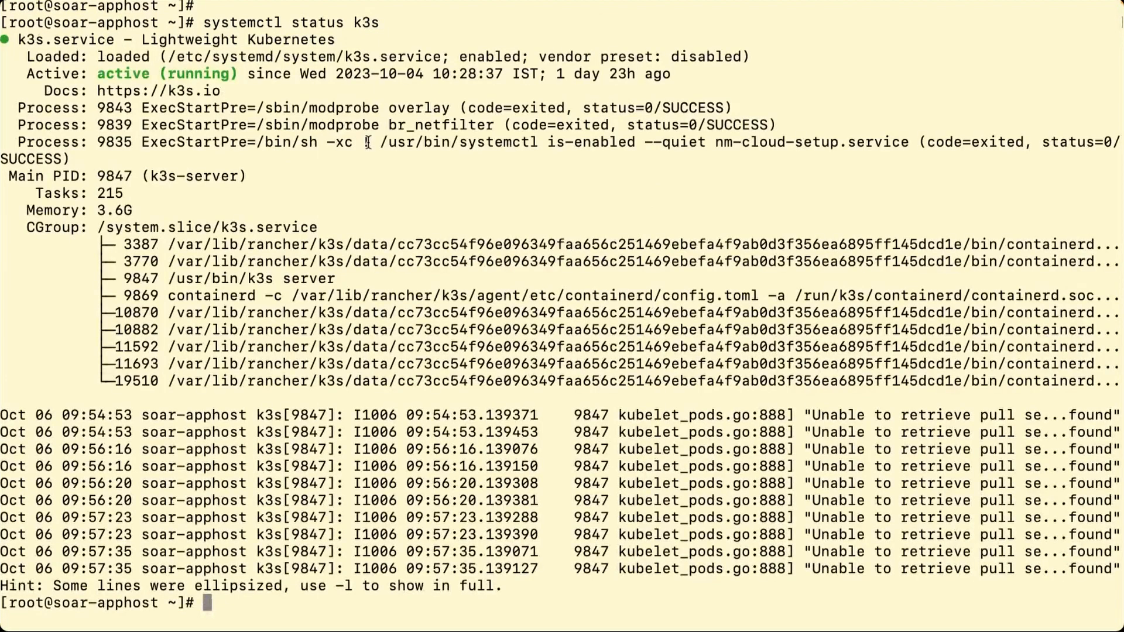
pyautogui.moveTo(237, 74); pyautogui.dragTo(97, 74)
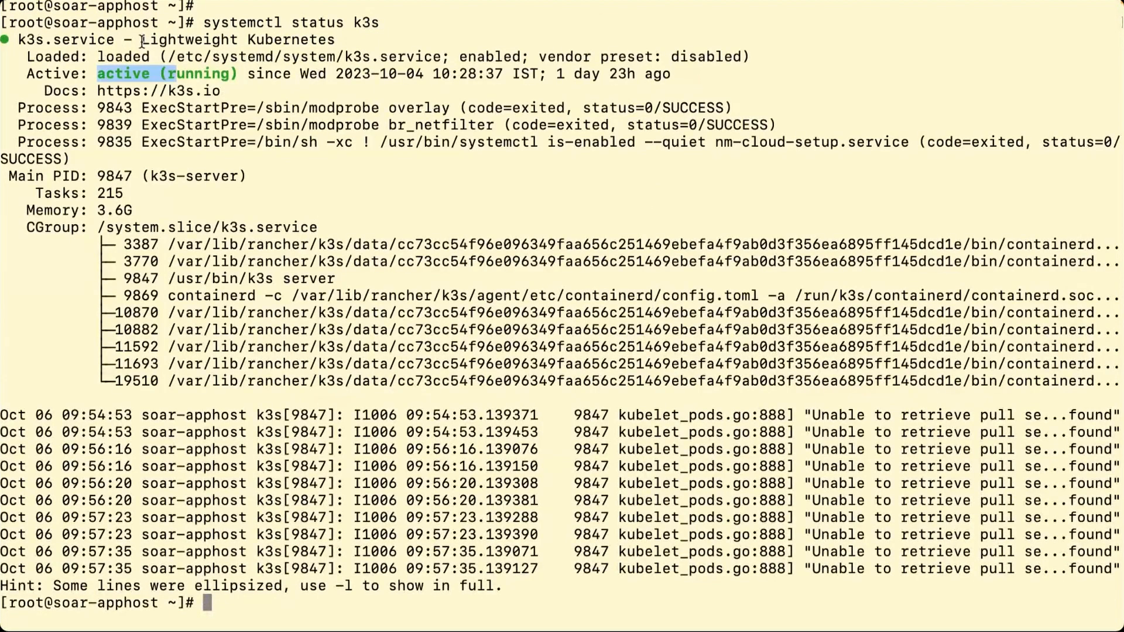
pyautogui.click(340, 227)
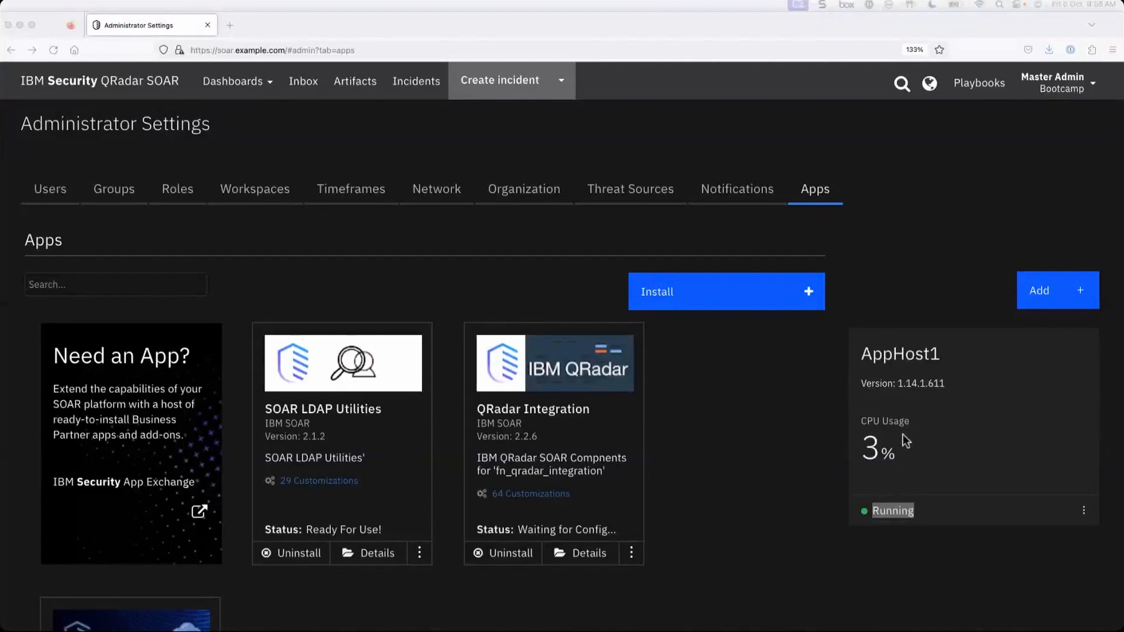
# - Highlight the AppHost1 name on the Apps page to show its status
pyautogui.moveTo(861, 360); pyautogui.dragTo(999, 358)
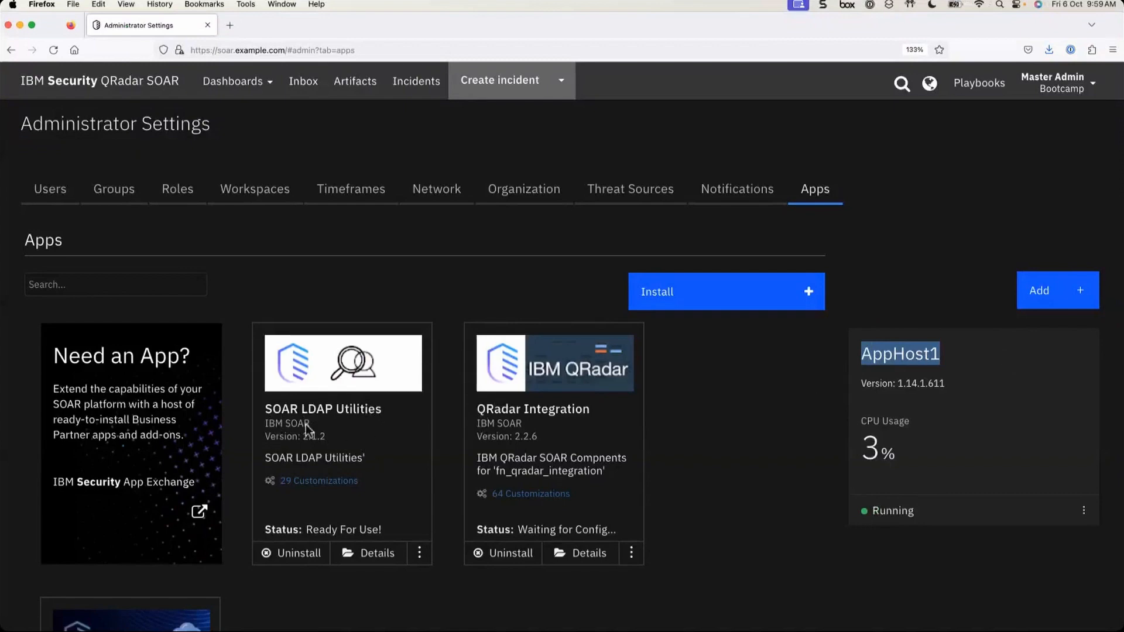
pyautogui.click(922, 421)
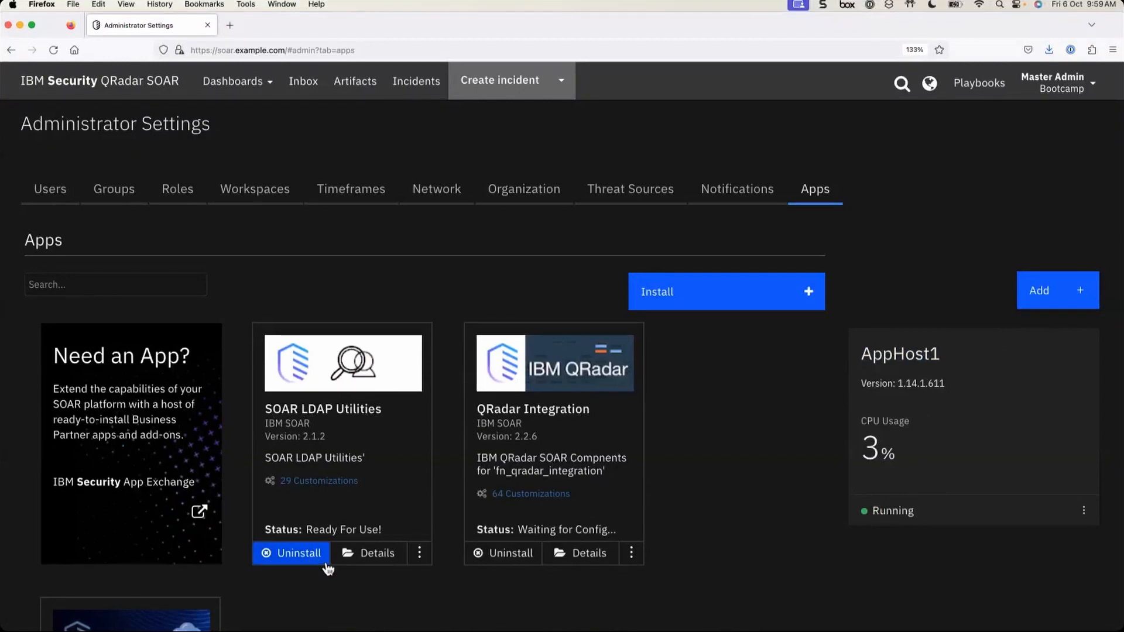
pyautogui.scroll(-2, 314, 518)
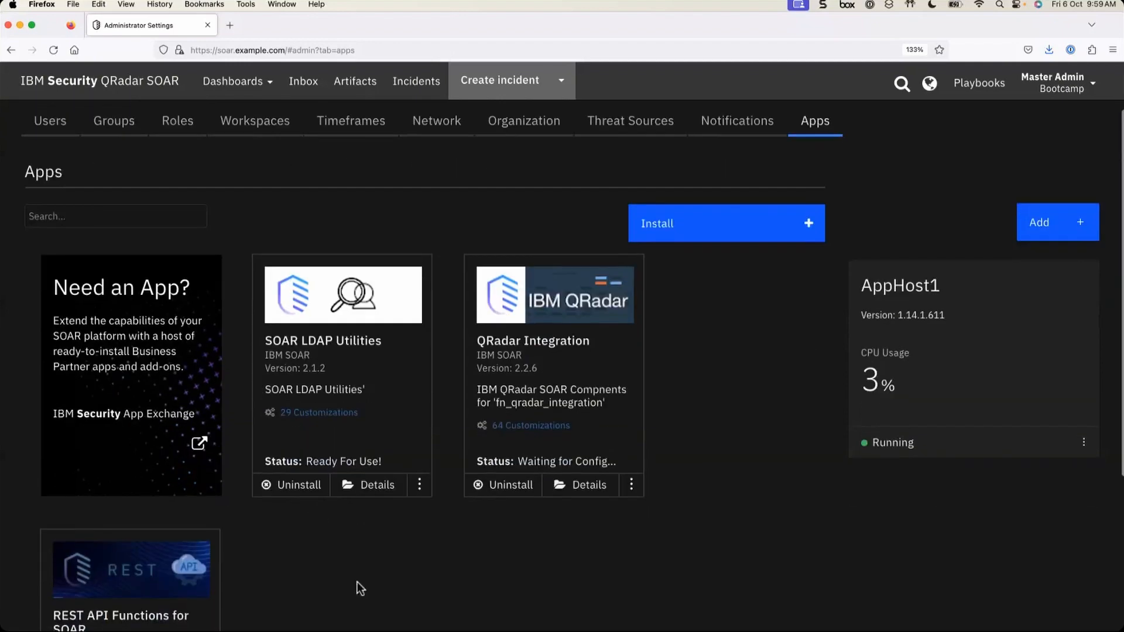
pyautogui.click(660, 223)
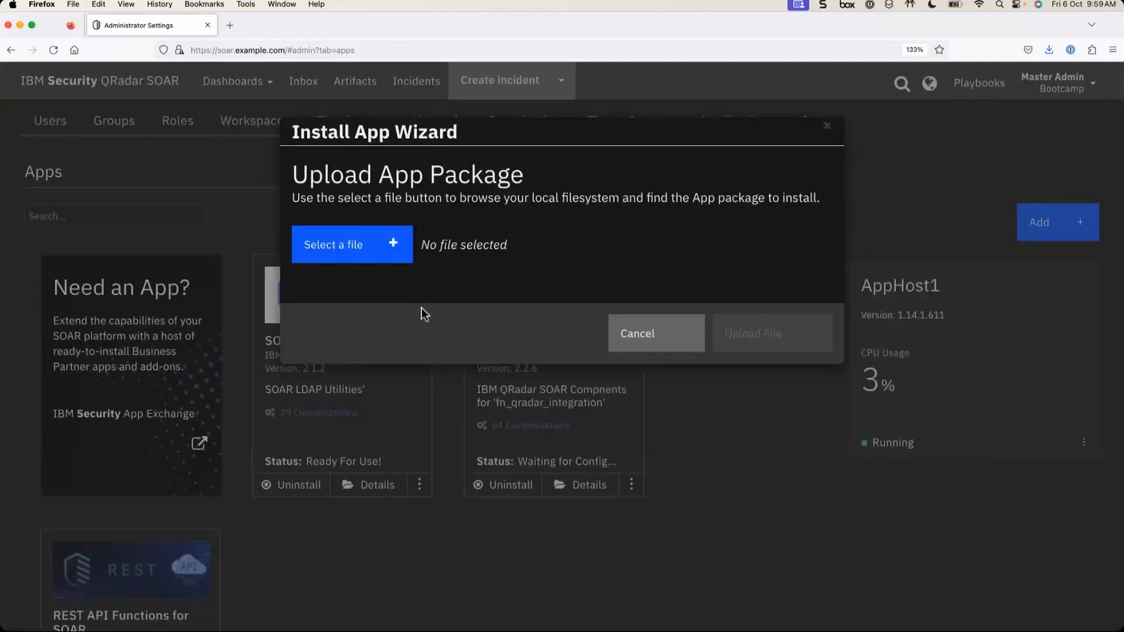
pyautogui.click(639, 338)
pyautogui.scroll(1, 490, 570)
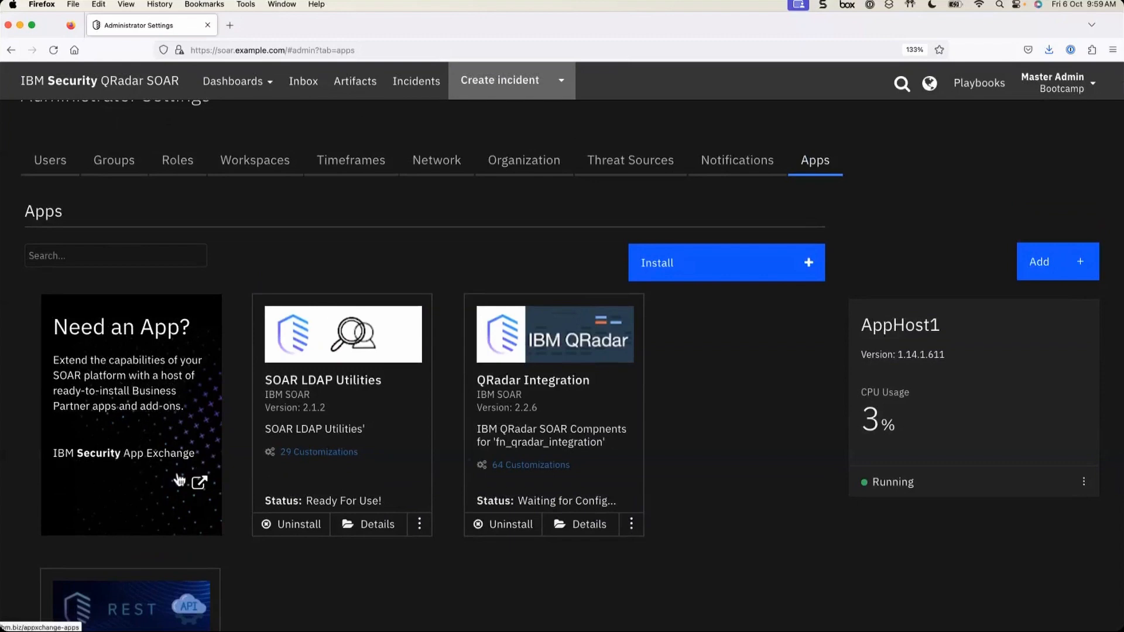
# - Open IBM Security App Exchange from the 'Need an App?' tile and browse the 201 QRadar SOAR apps
pyautogui.click(197, 483)
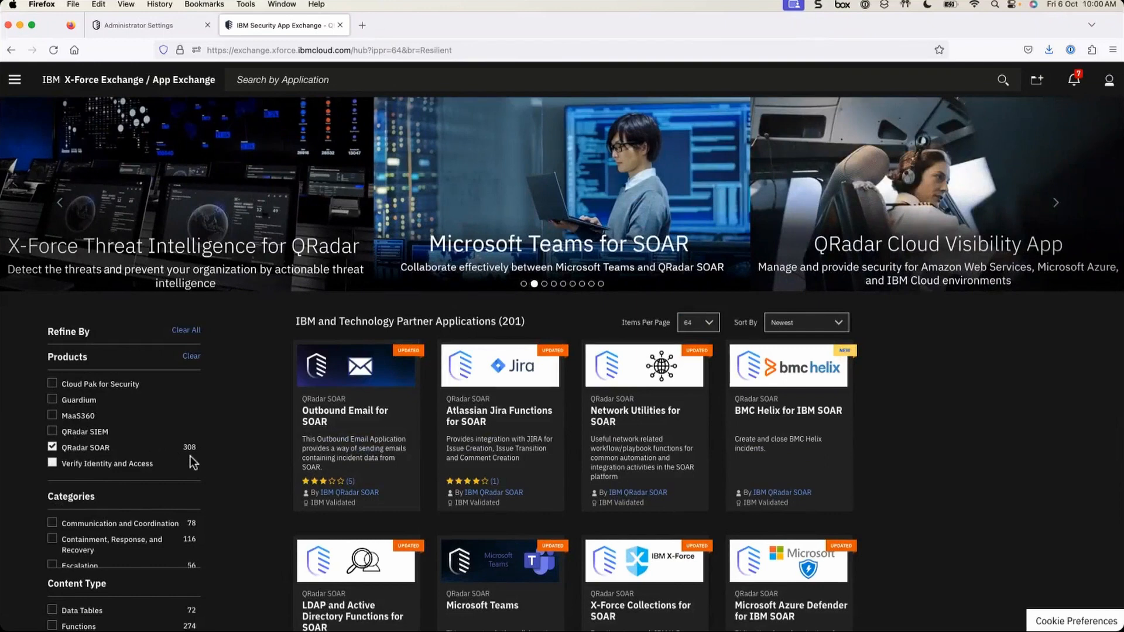
pyautogui.scroll(-1, 190, 456)
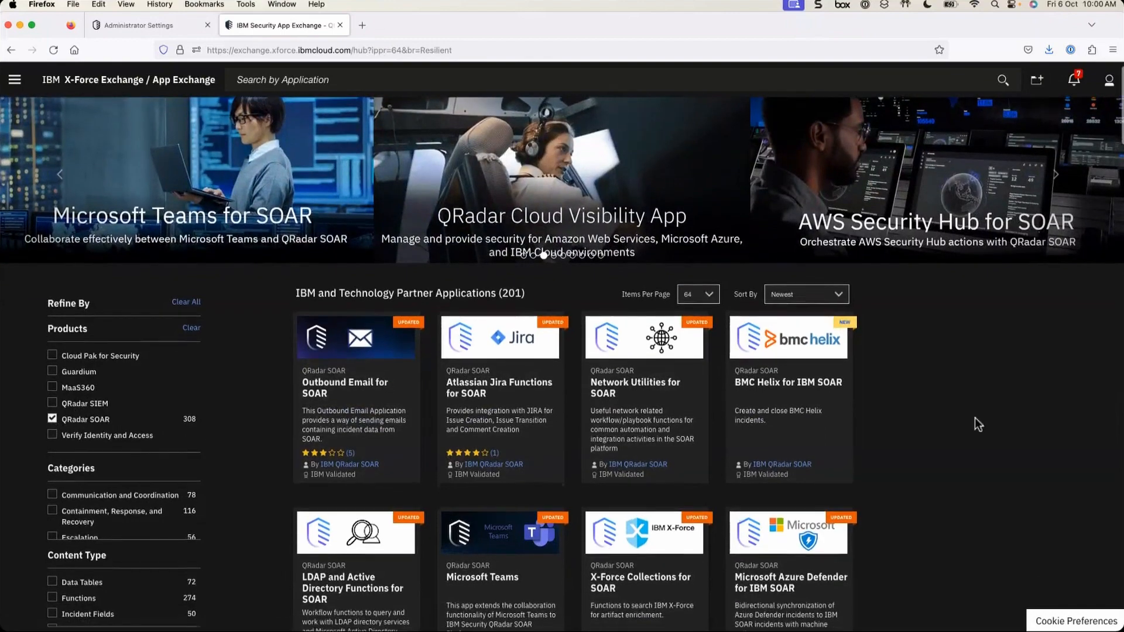
pyautogui.scroll(-4, 975, 417)
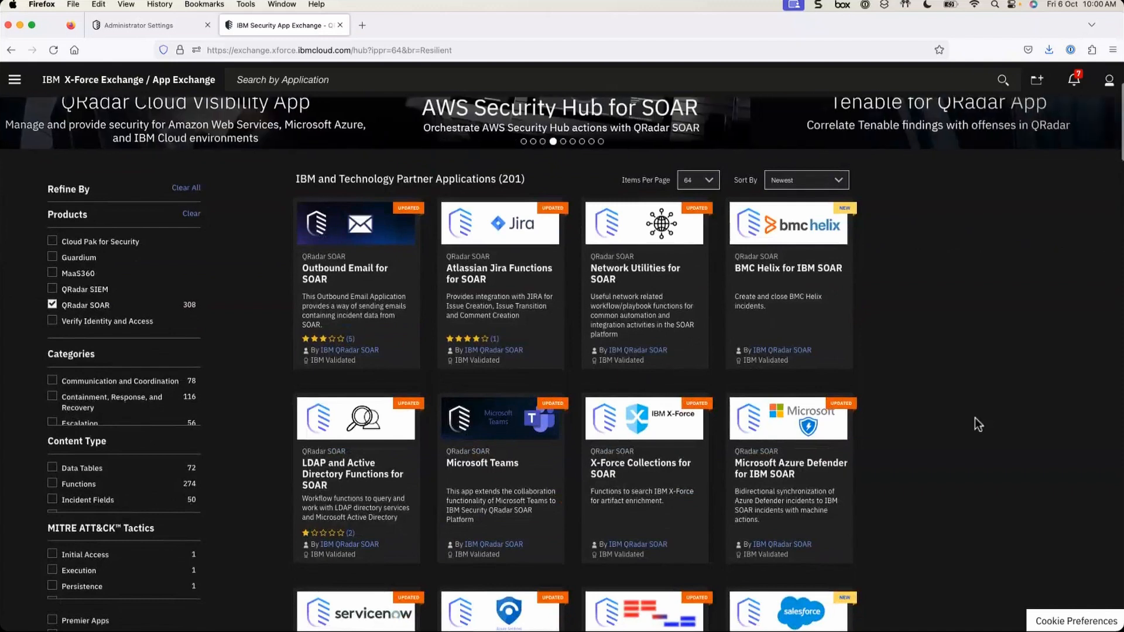
pyautogui.scroll(2, 975, 417)
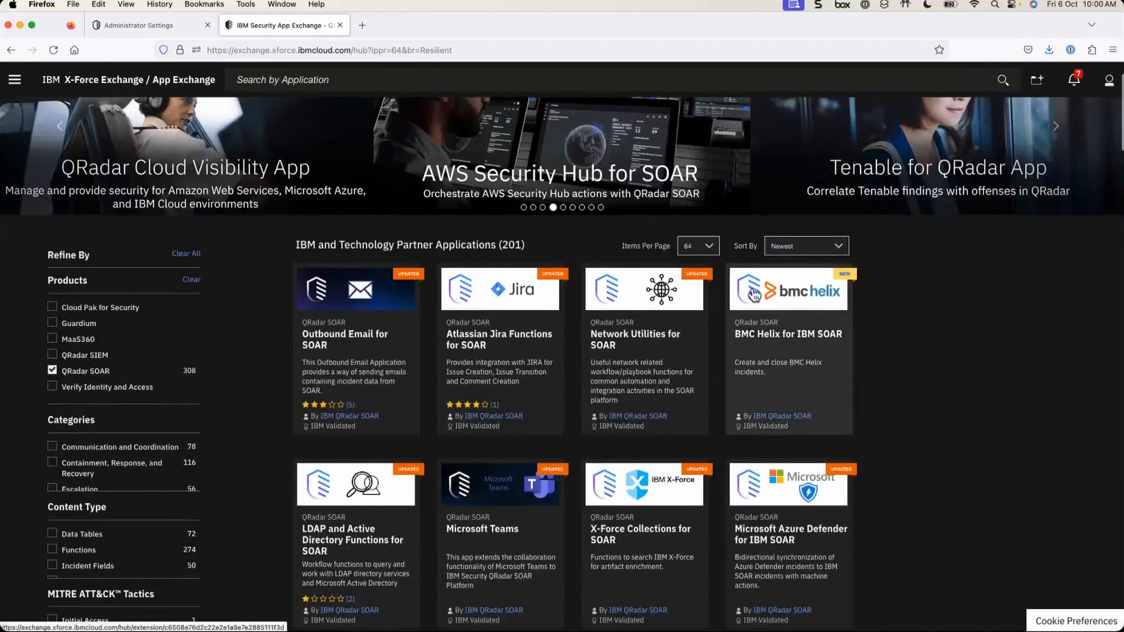
pyautogui.click(306, 75)
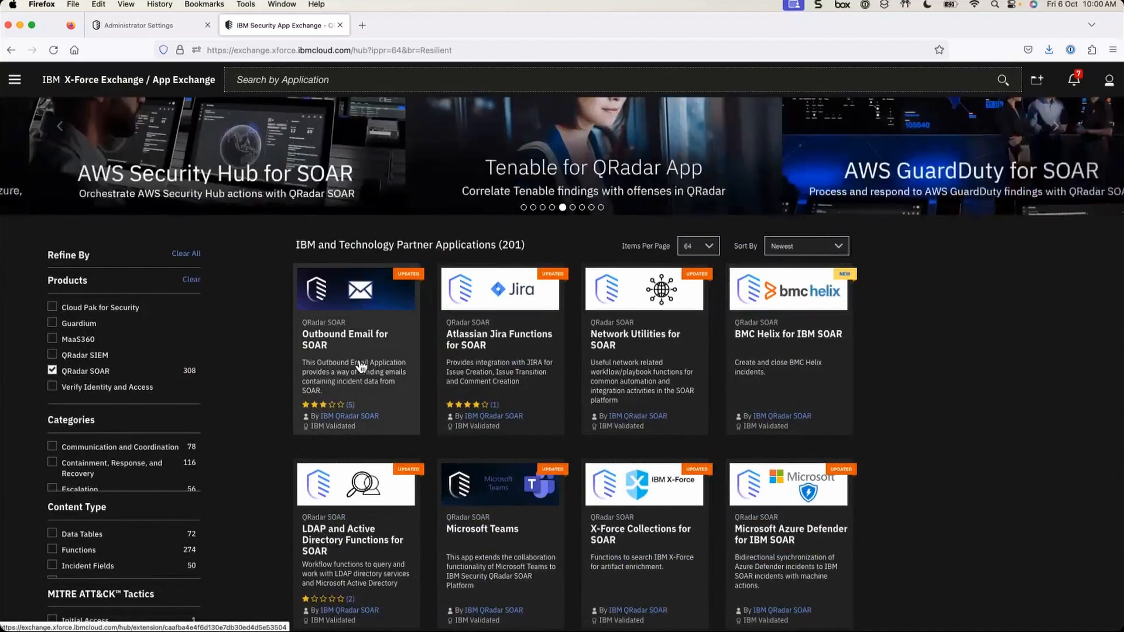
# - Download Outbound Email for SOAR 2.1.0 after accepting the terms, noting its MD5 hash
pyautogui.click(361, 367)
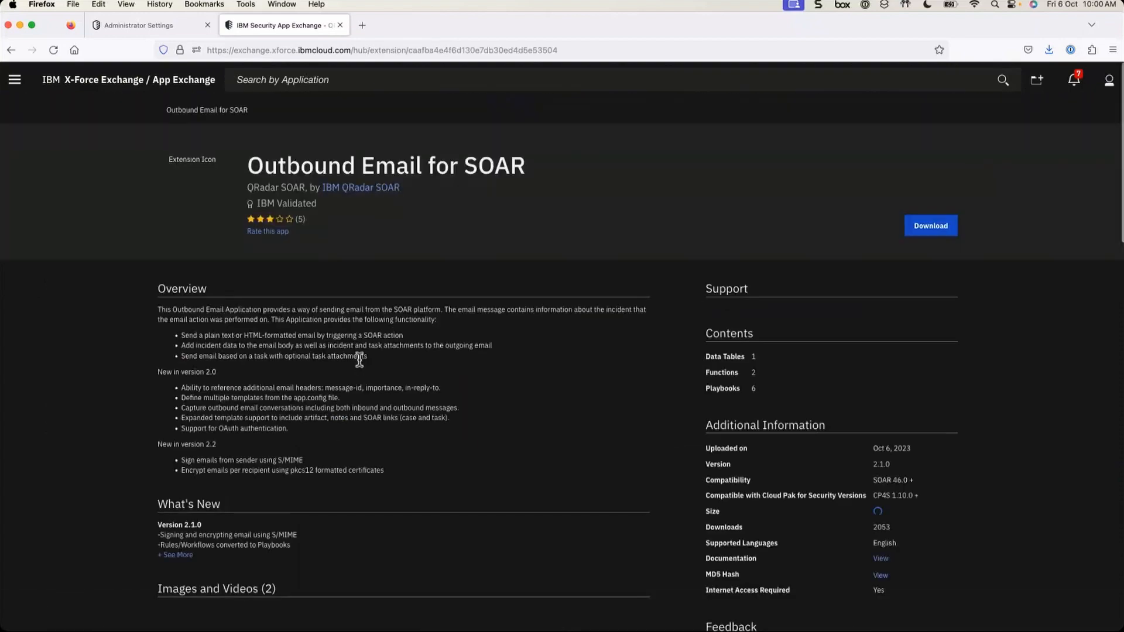
pyautogui.click(930, 226)
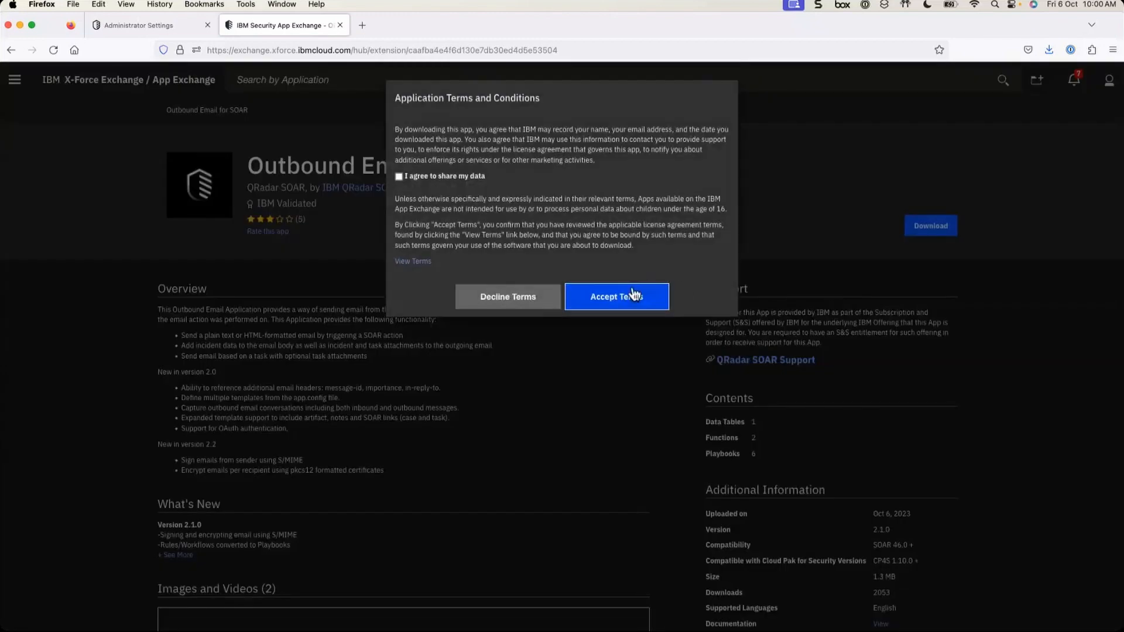
pyautogui.click(644, 299)
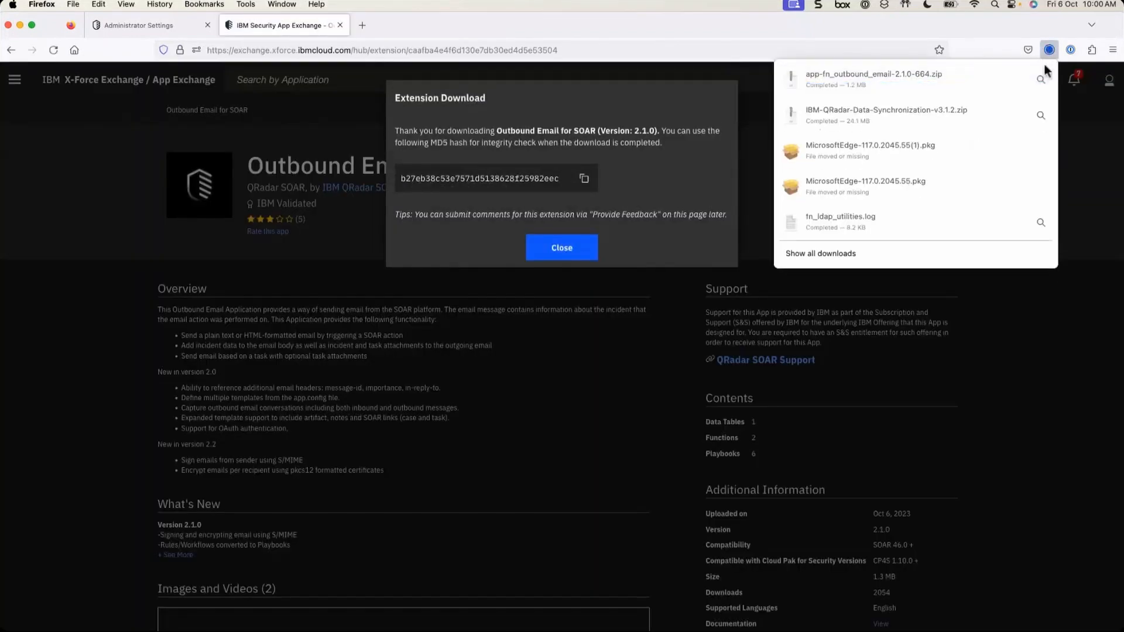
pyautogui.click(986, 33)
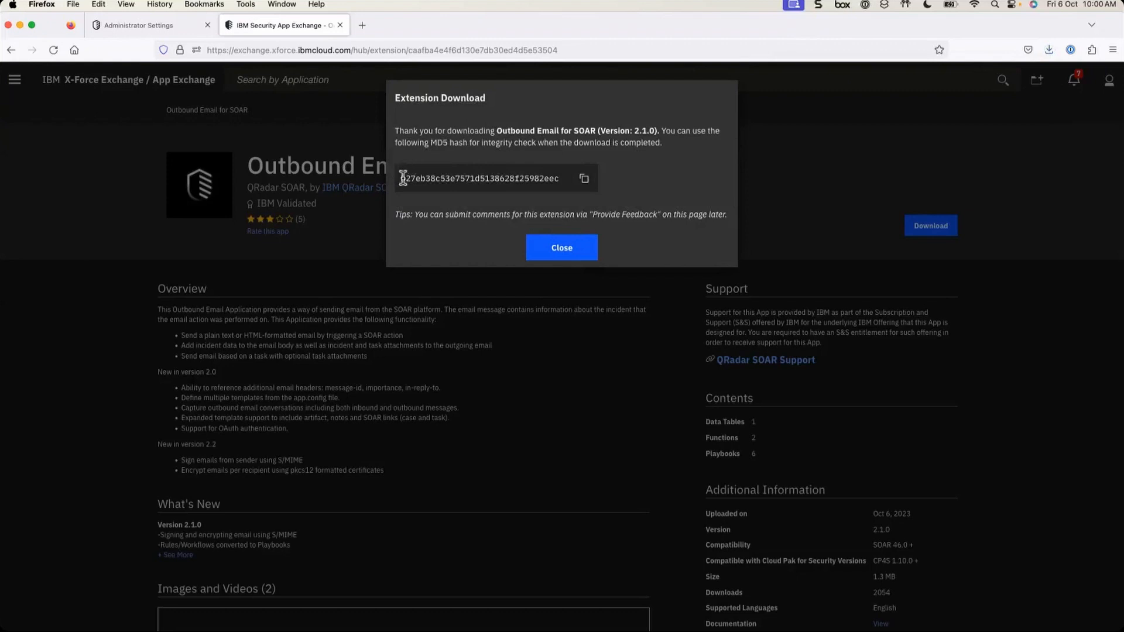
pyautogui.moveTo(402, 178); pyautogui.dragTo(567, 178)
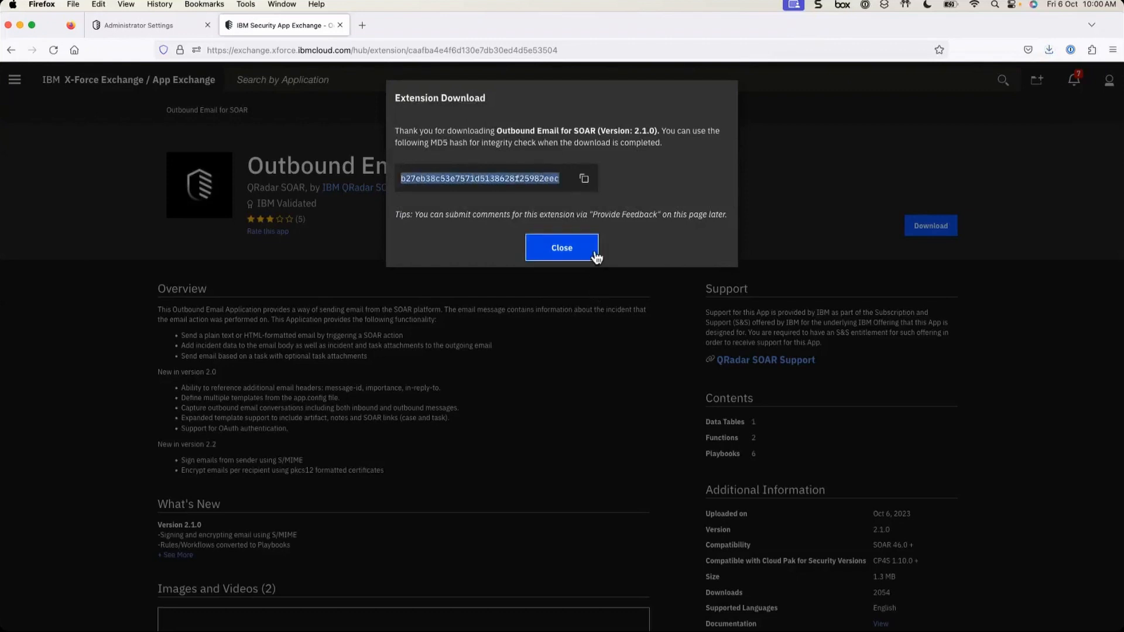
pyautogui.click(563, 248)
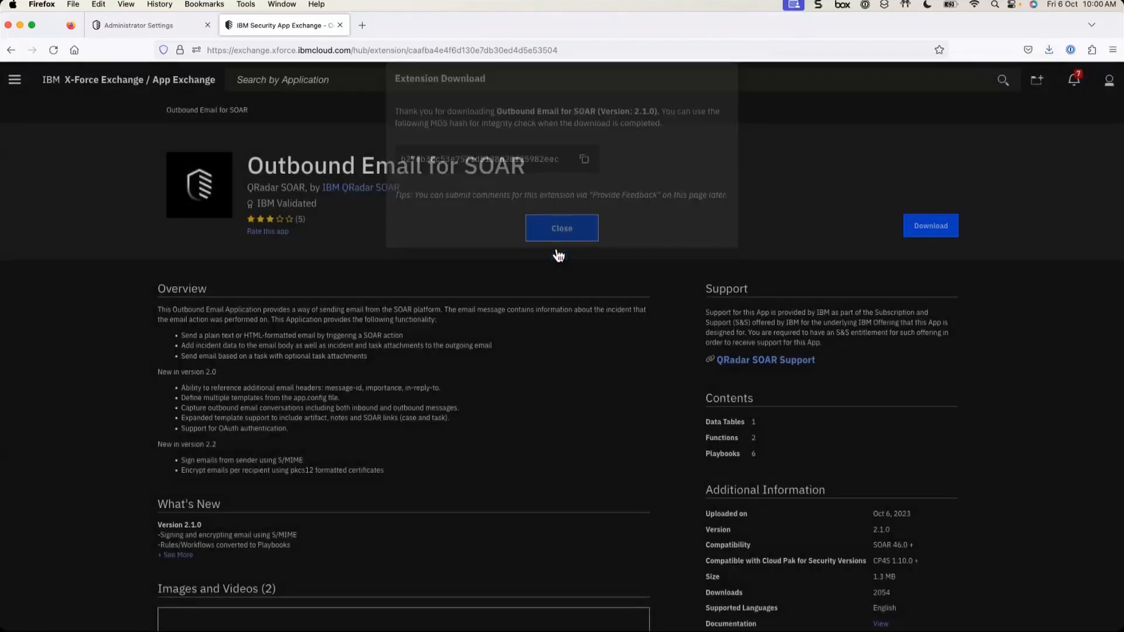
# - In Administrator Settings, start the Install App Wizard and choose app-fn_outbound_email-2.1.0-664.zip
pyautogui.click(177, 30)
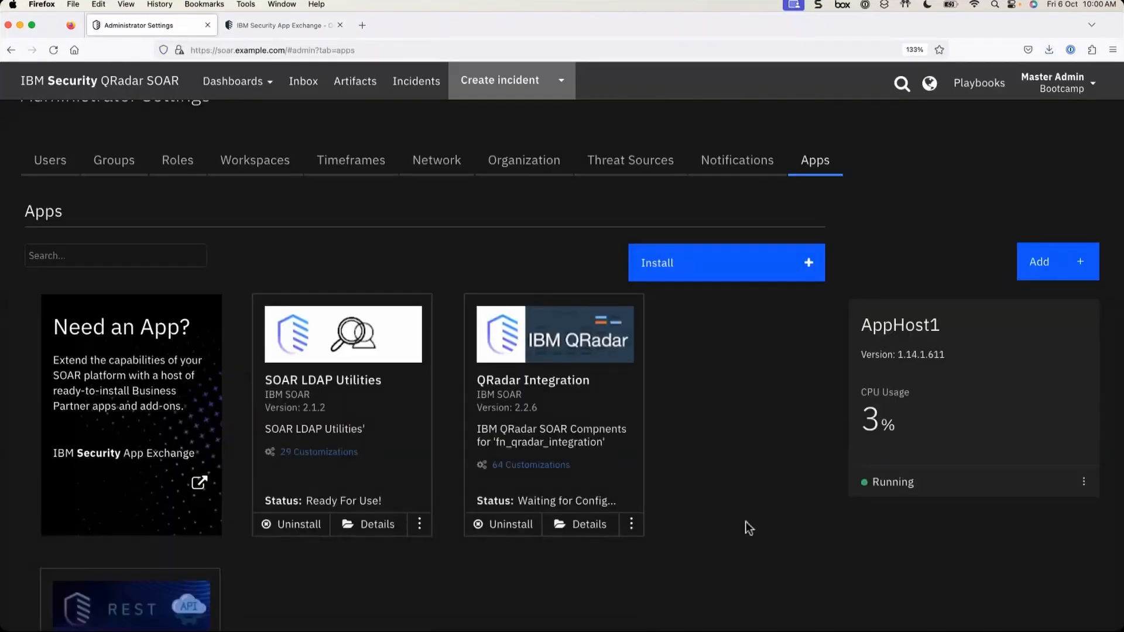
pyautogui.click(697, 278)
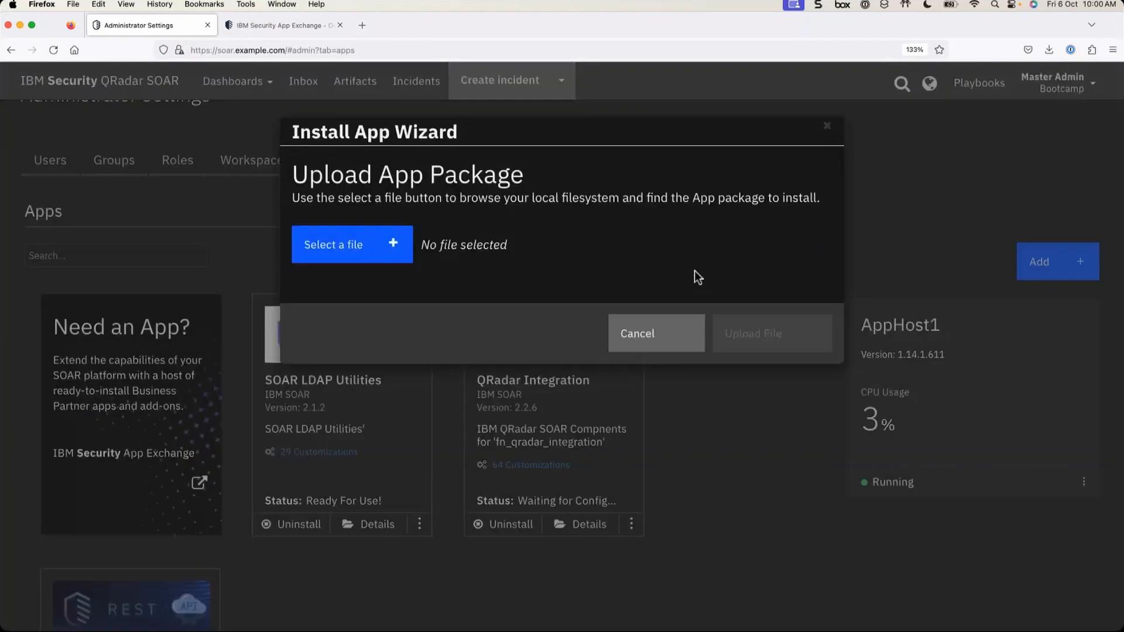
pyautogui.click(394, 251)
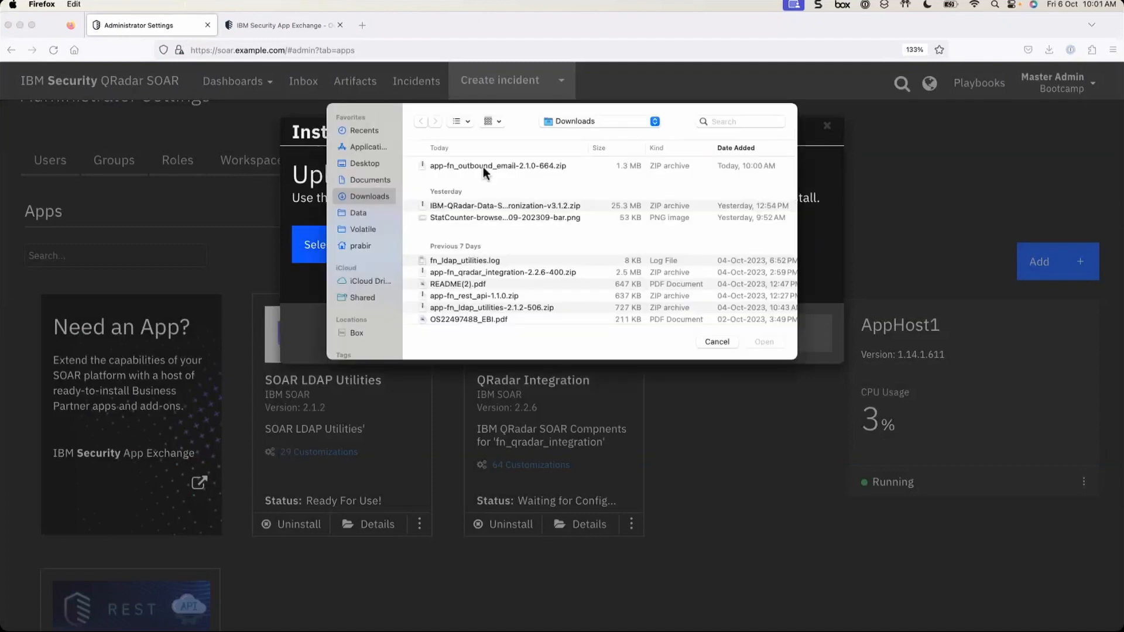
pyautogui.doubleClick(486, 166)
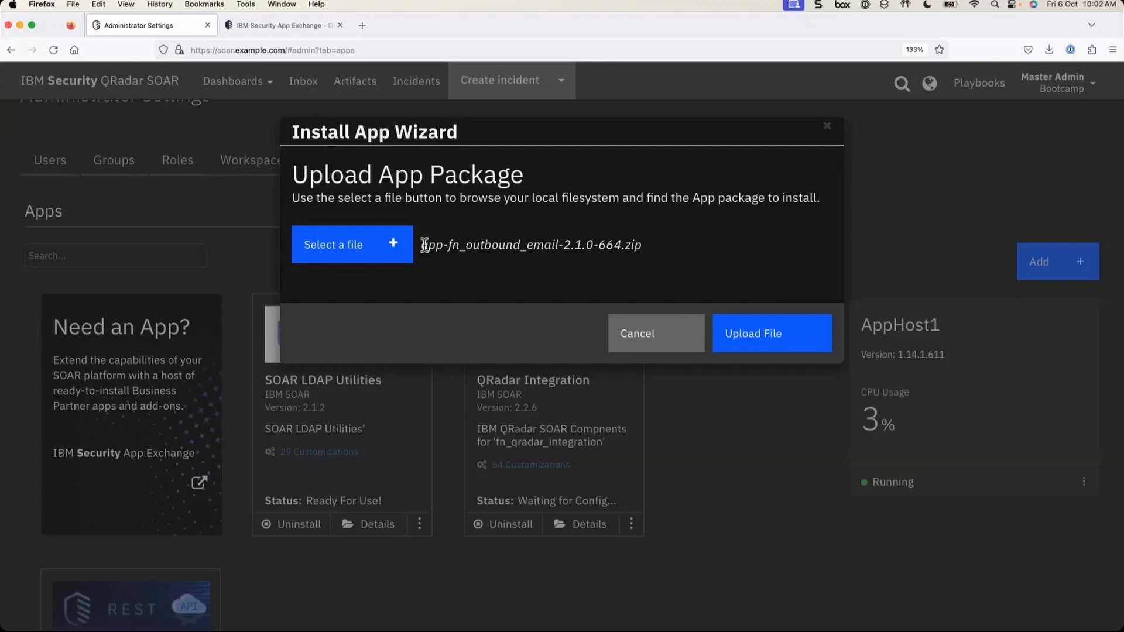
# - Upload the Outbound Email package, review its package information, and continue to the customizations list
pyautogui.moveTo(422, 244); pyautogui.dragTo(648, 242)
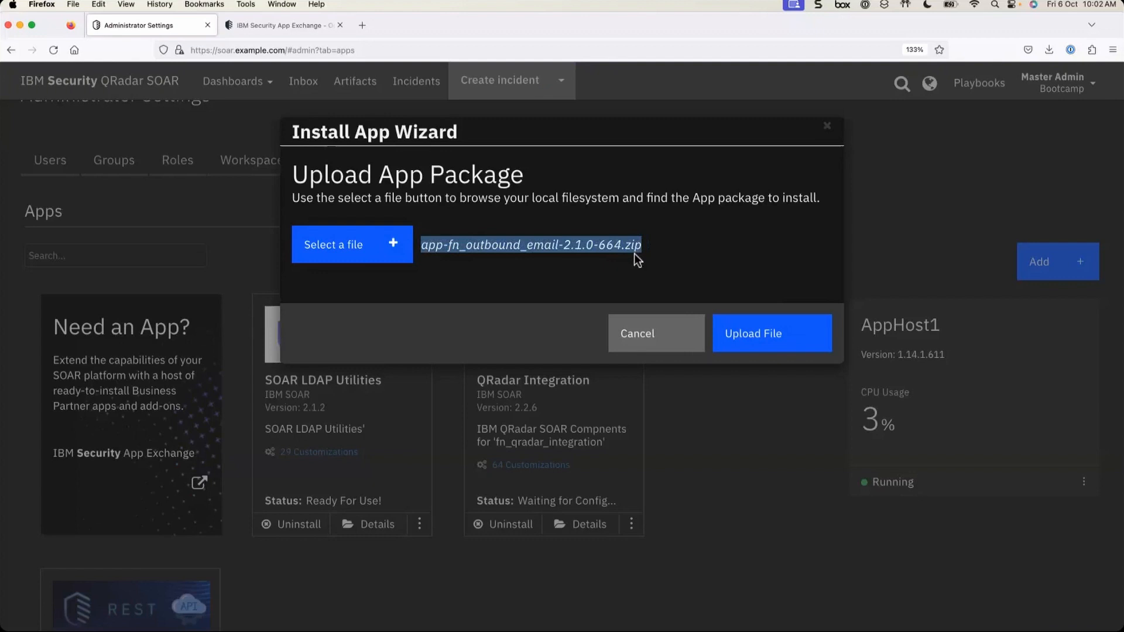
pyautogui.click(774, 339)
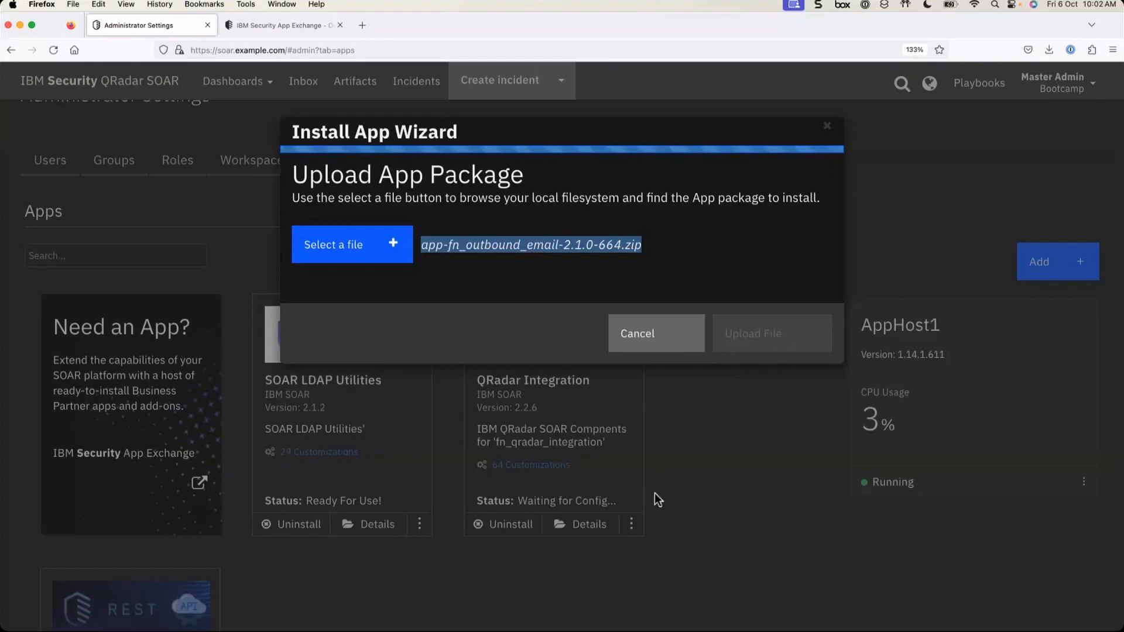
pyautogui.scroll(-3, 655, 493)
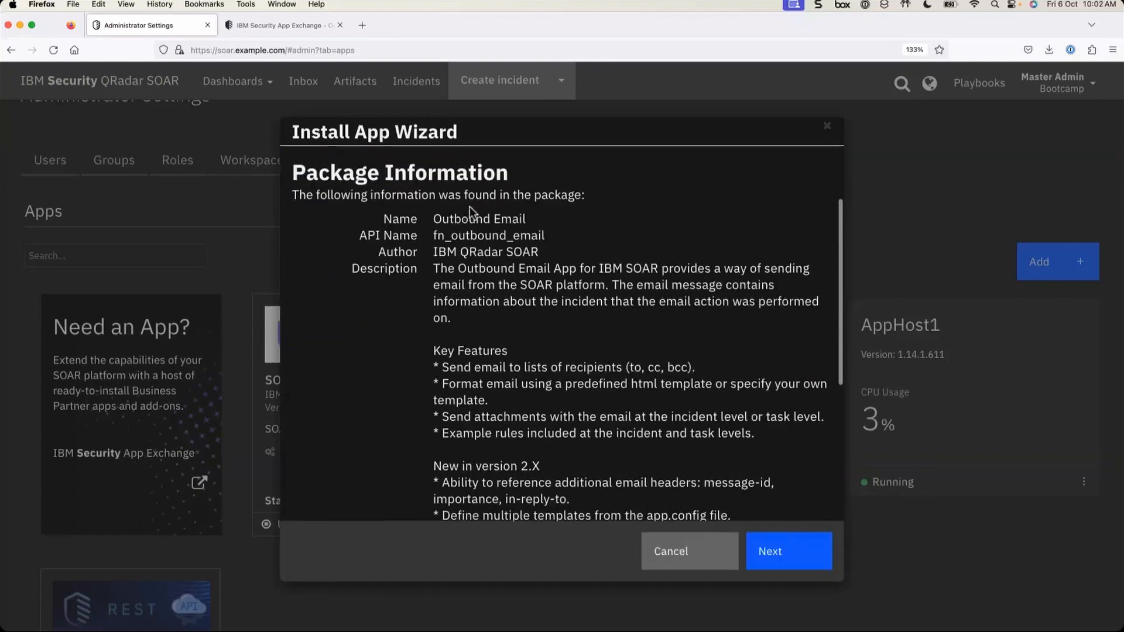
pyautogui.moveTo(468, 195); pyautogui.dragTo(591, 201)
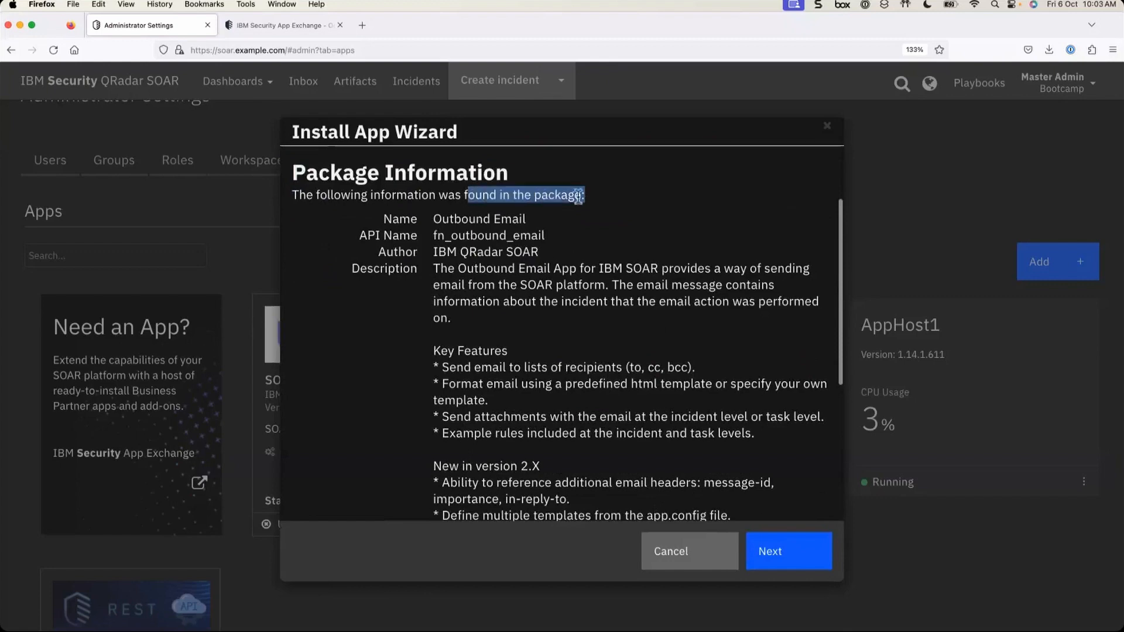
pyautogui.scroll(-3, 538, 324)
pyautogui.scroll(-6, 538, 323)
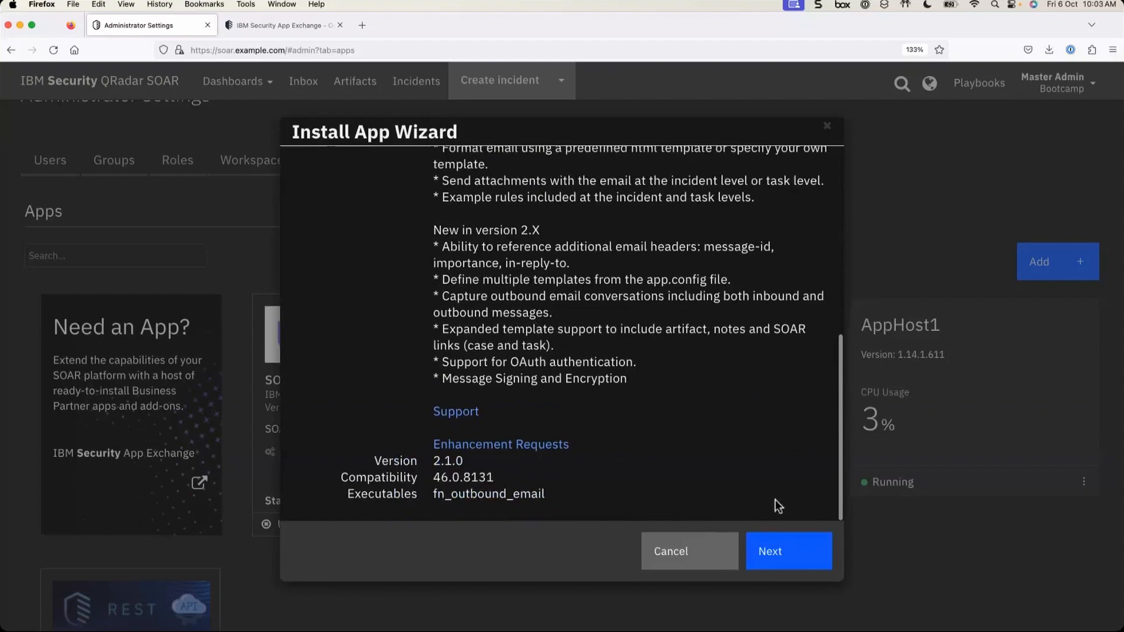
pyautogui.click(798, 566)
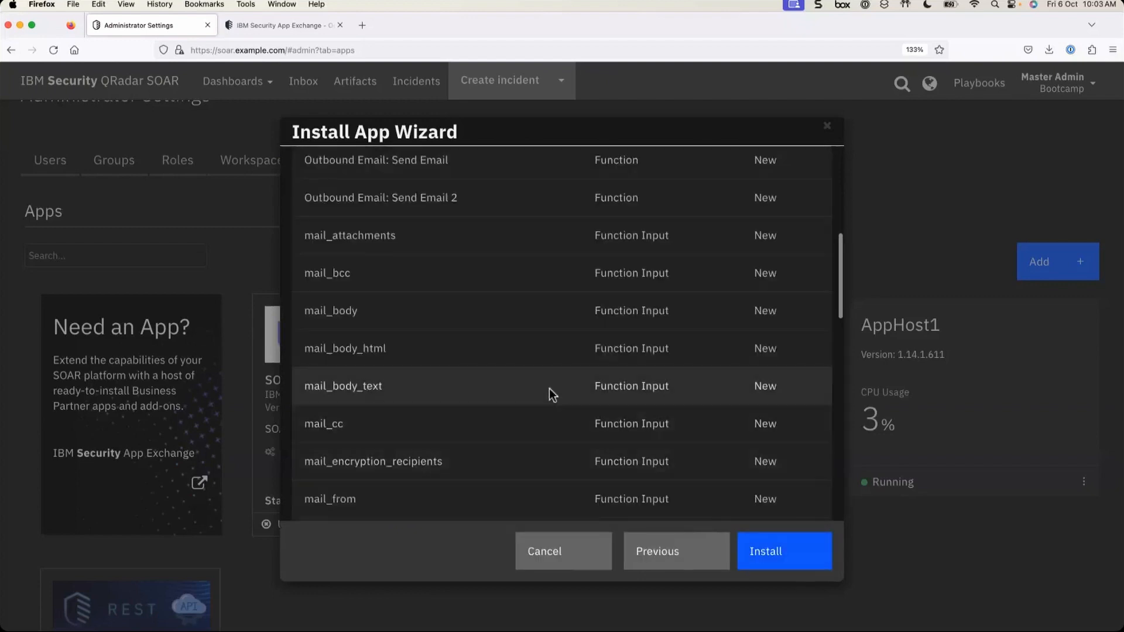
pyautogui.scroll(12, 549, 388)
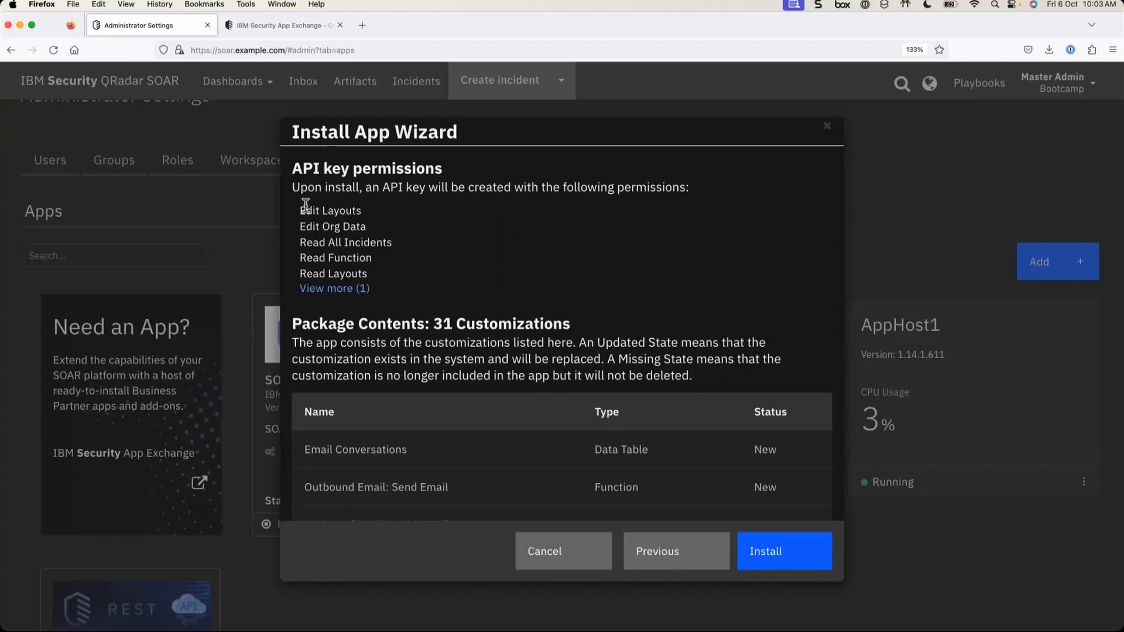
pyautogui.moveTo(300, 210); pyautogui.dragTo(393, 280)
pyautogui.click(363, 289)
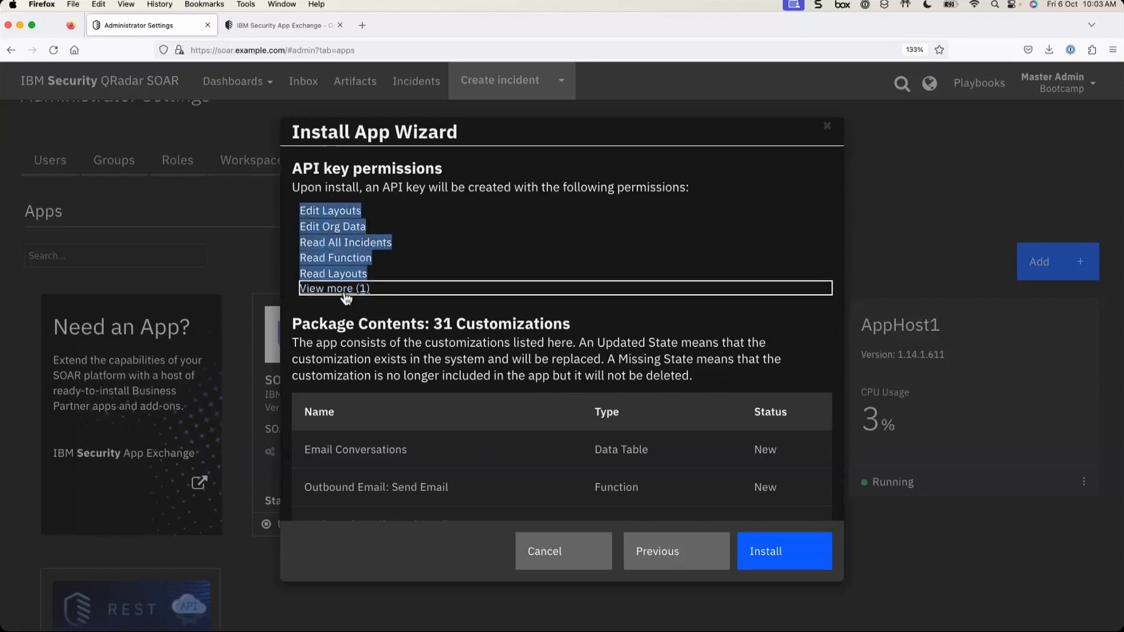
pyautogui.click(406, 243)
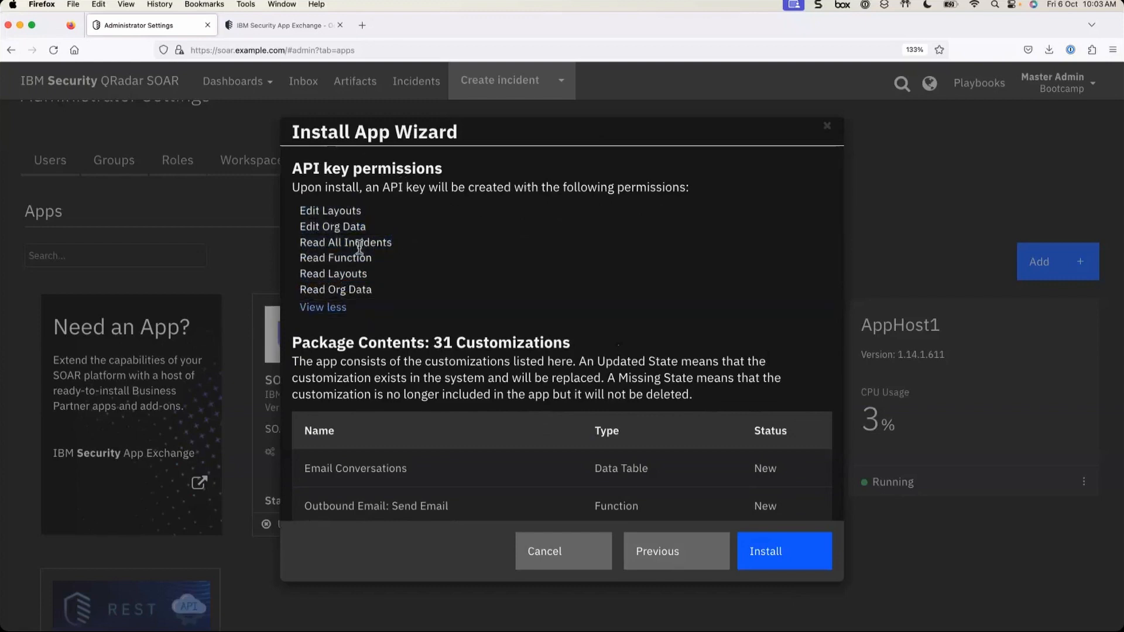
pyautogui.moveTo(322, 210); pyautogui.dragTo(388, 289)
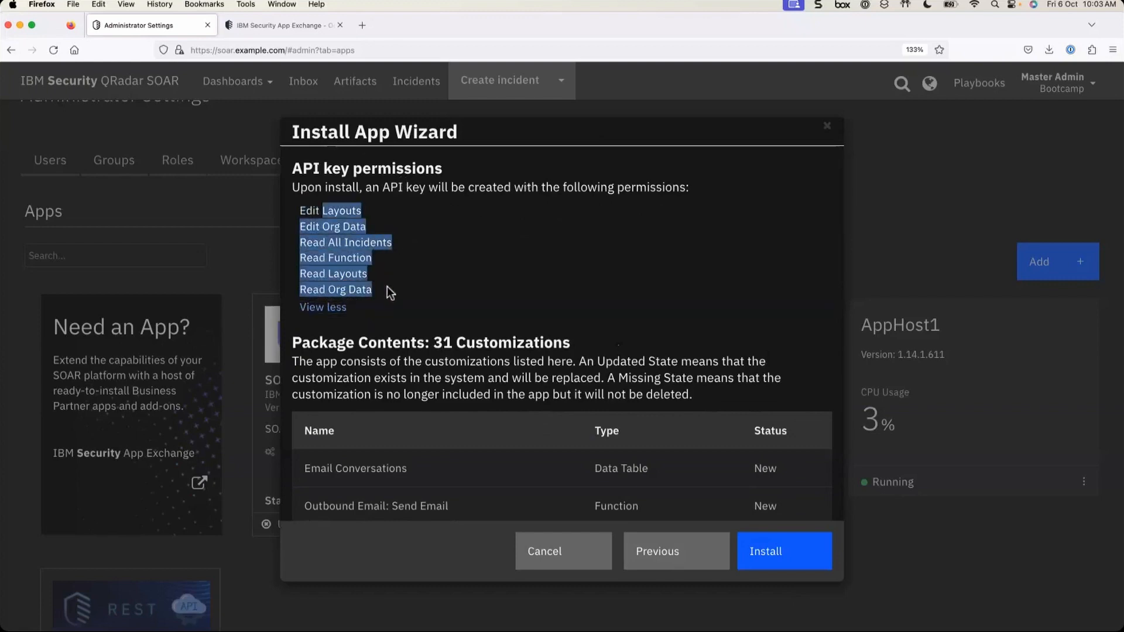
pyautogui.scroll(-3, 439, 296)
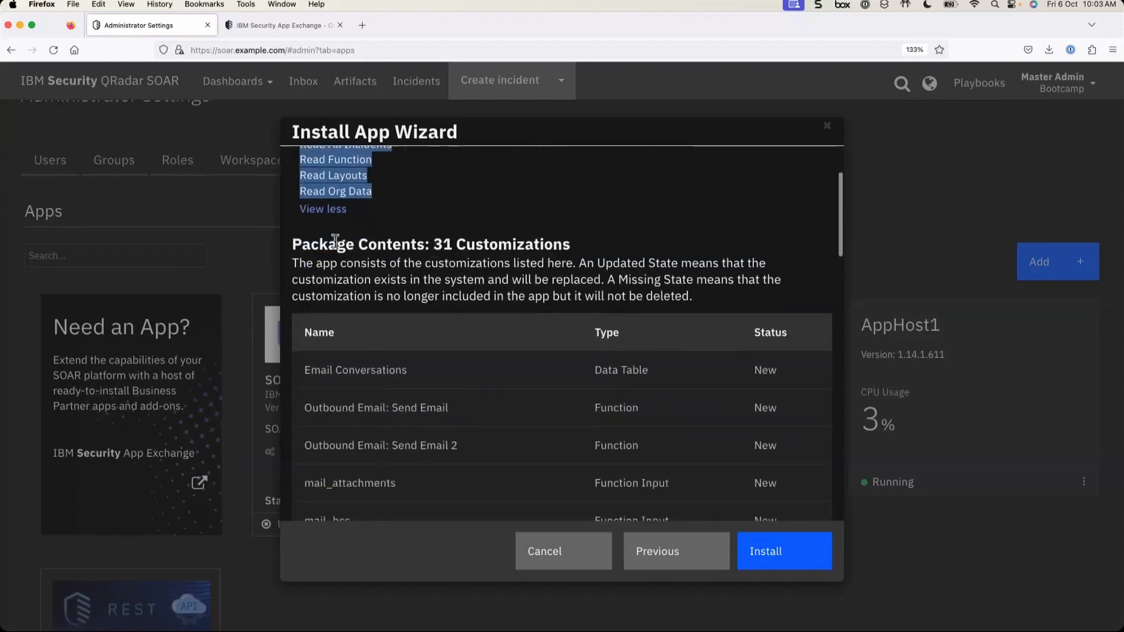
pyautogui.moveTo(433, 245); pyautogui.dragTo(591, 235)
pyautogui.scroll(-2, 518, 427)
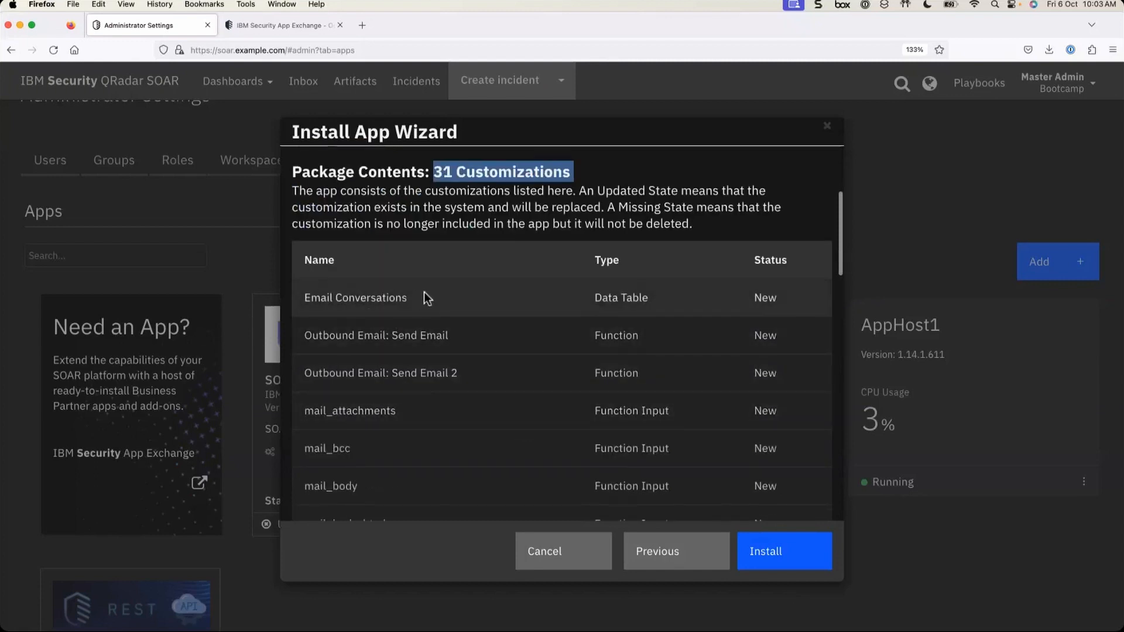
pyautogui.moveTo(594, 295); pyautogui.dragTo(671, 297)
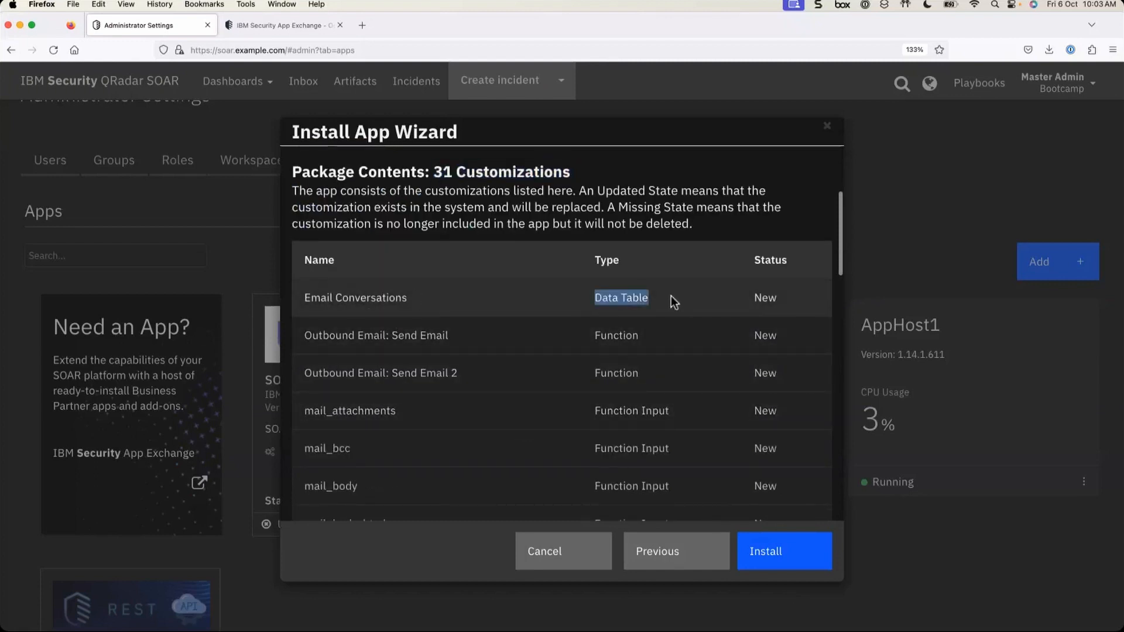
pyautogui.scroll(-3, 632, 401)
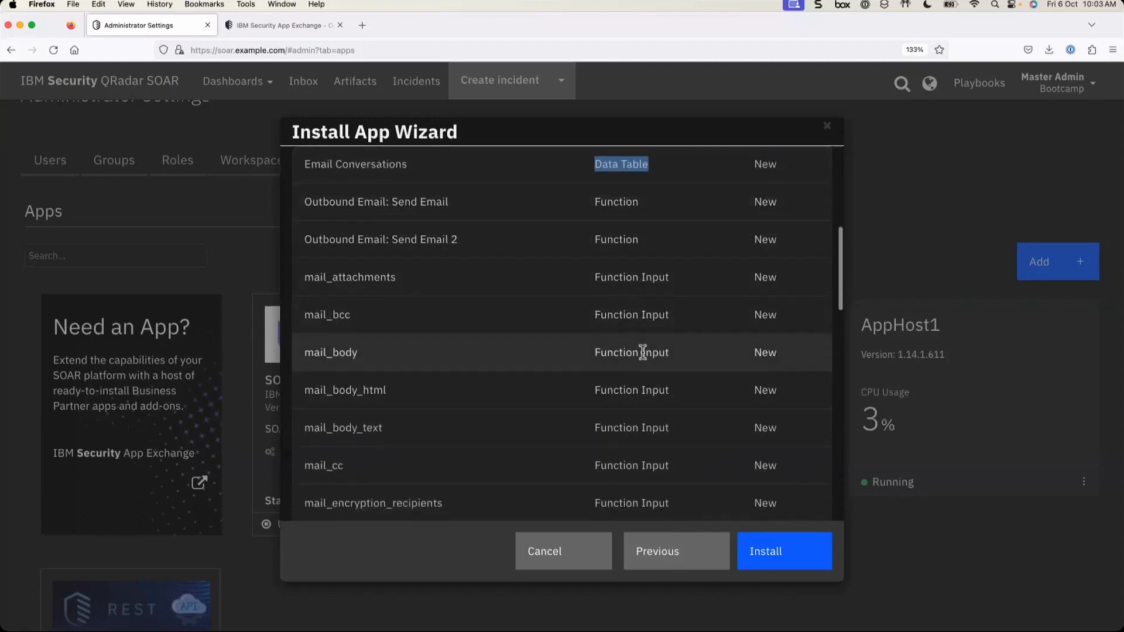
pyautogui.scroll(-6, 643, 351)
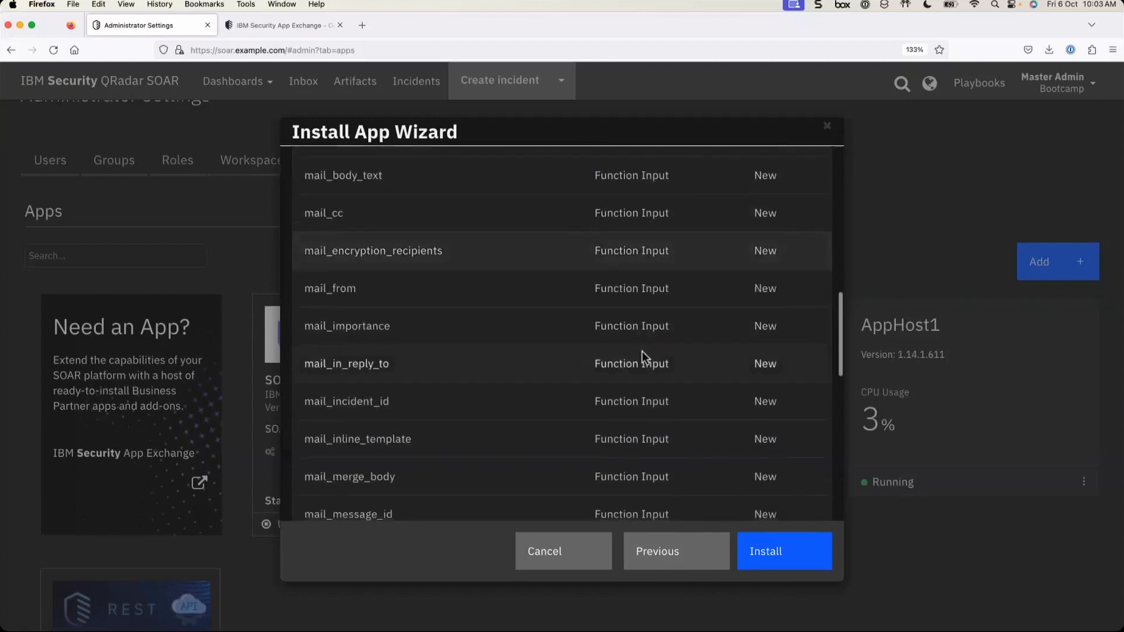
pyautogui.scroll(-12, 642, 352)
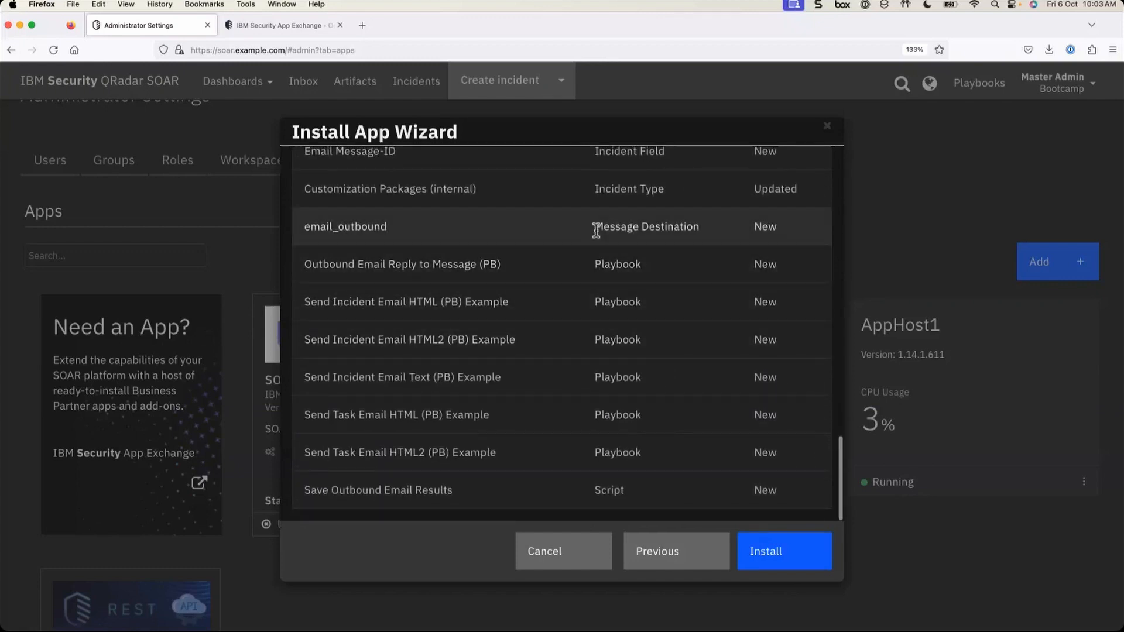
pyautogui.moveTo(595, 228); pyautogui.dragTo(682, 225)
pyautogui.moveTo(601, 264); pyautogui.dragTo(651, 357)
pyautogui.scroll(15, 641, 434)
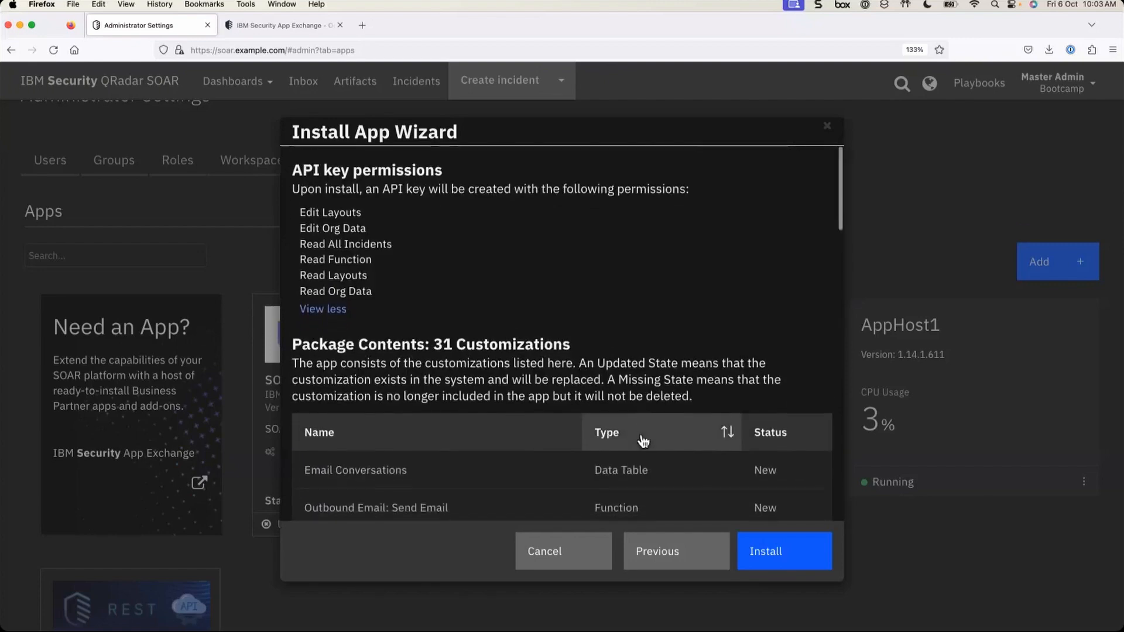
pyautogui.scroll(-10, 644, 438)
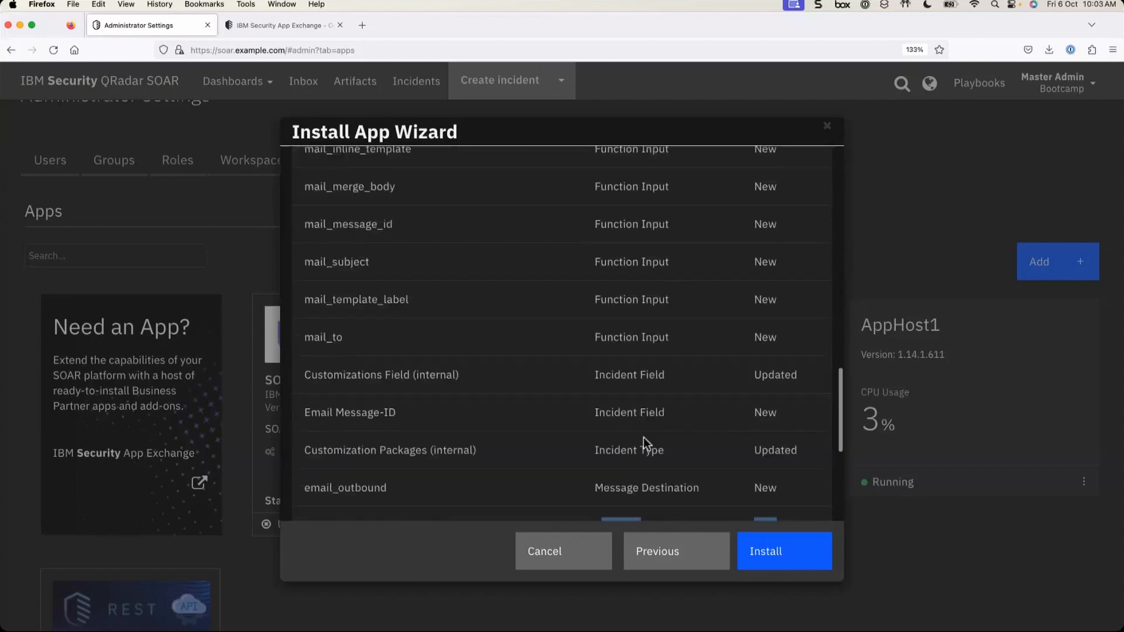
pyautogui.scroll(-5, 644, 438)
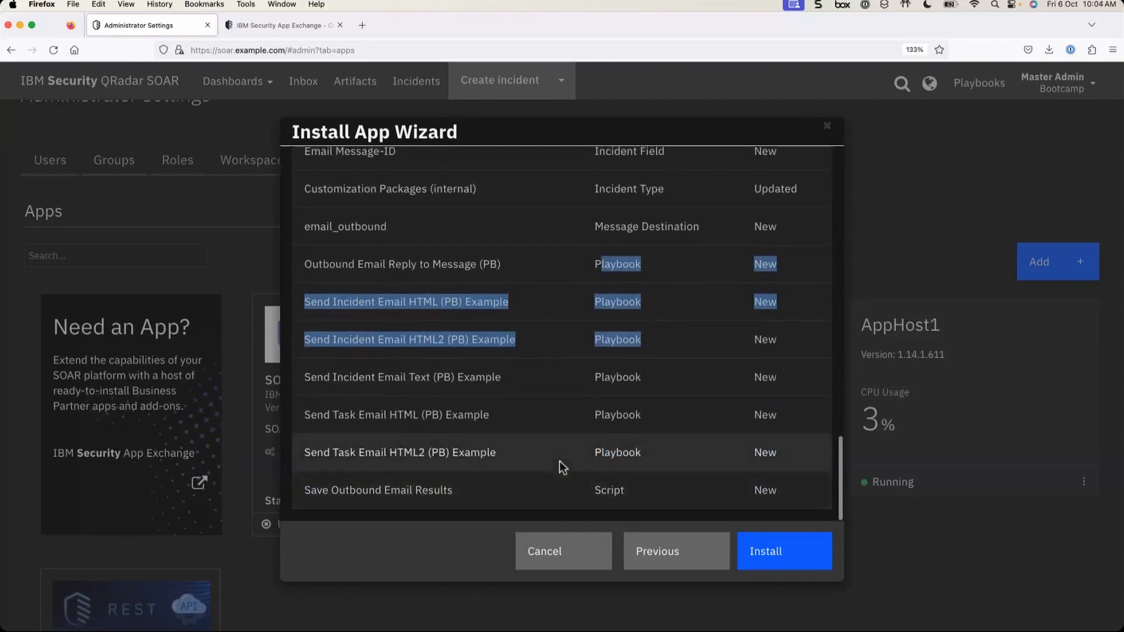
pyautogui.click(583, 309)
pyautogui.scroll(5, 582, 369)
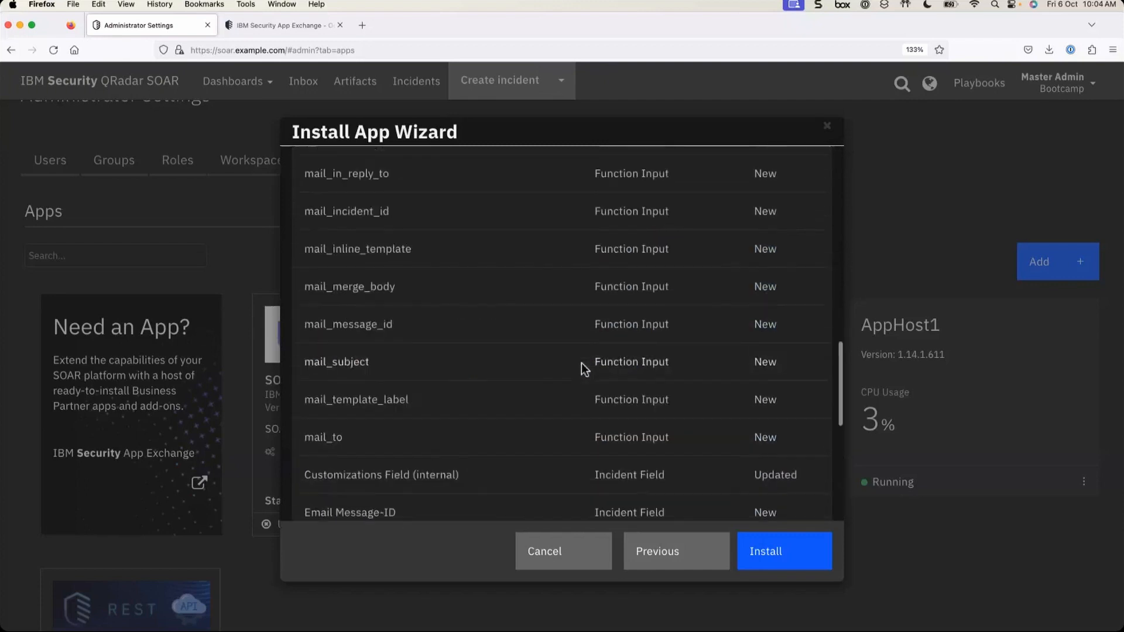
pyautogui.scroll(3, 583, 369)
pyautogui.scroll(-6, 747, 251)
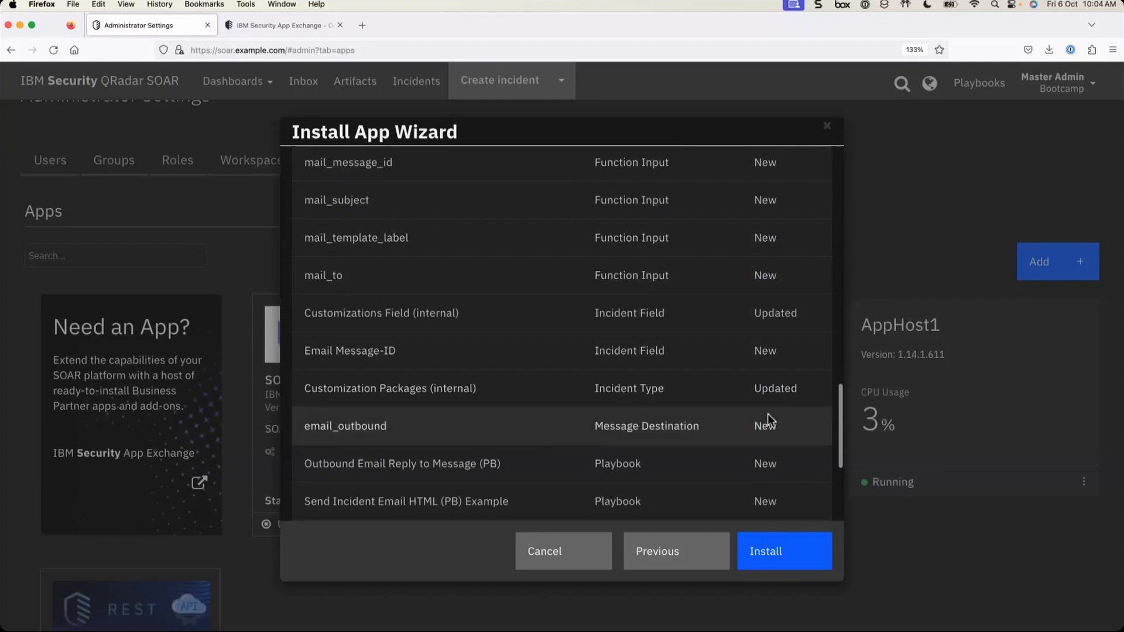
pyautogui.moveTo(753, 388); pyautogui.dragTo(819, 395)
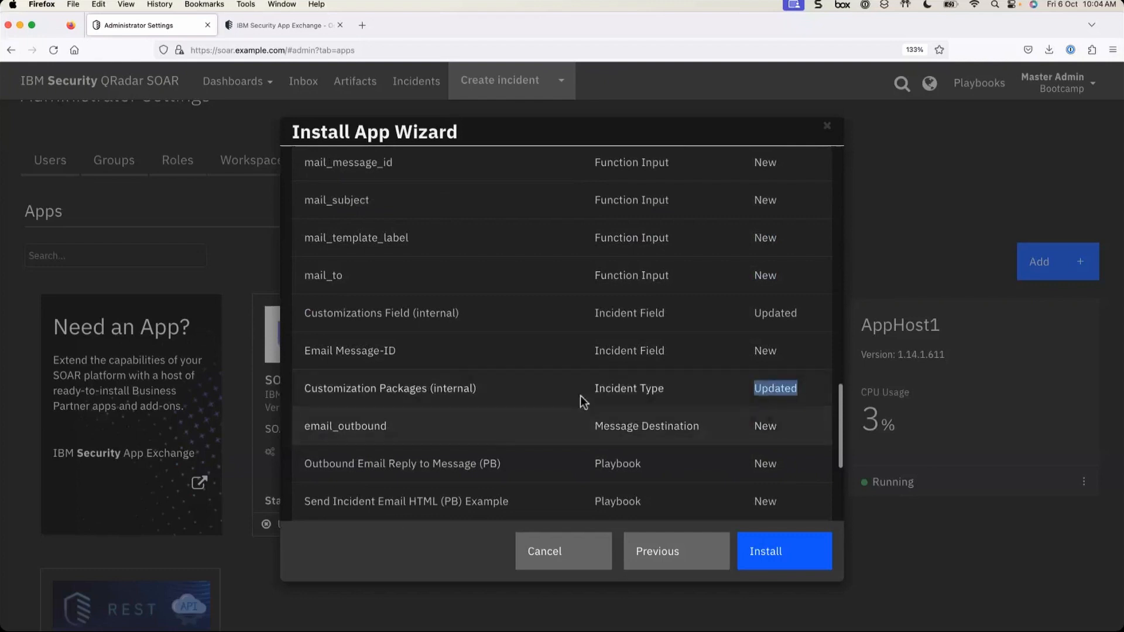
pyautogui.doubleClick(764, 392)
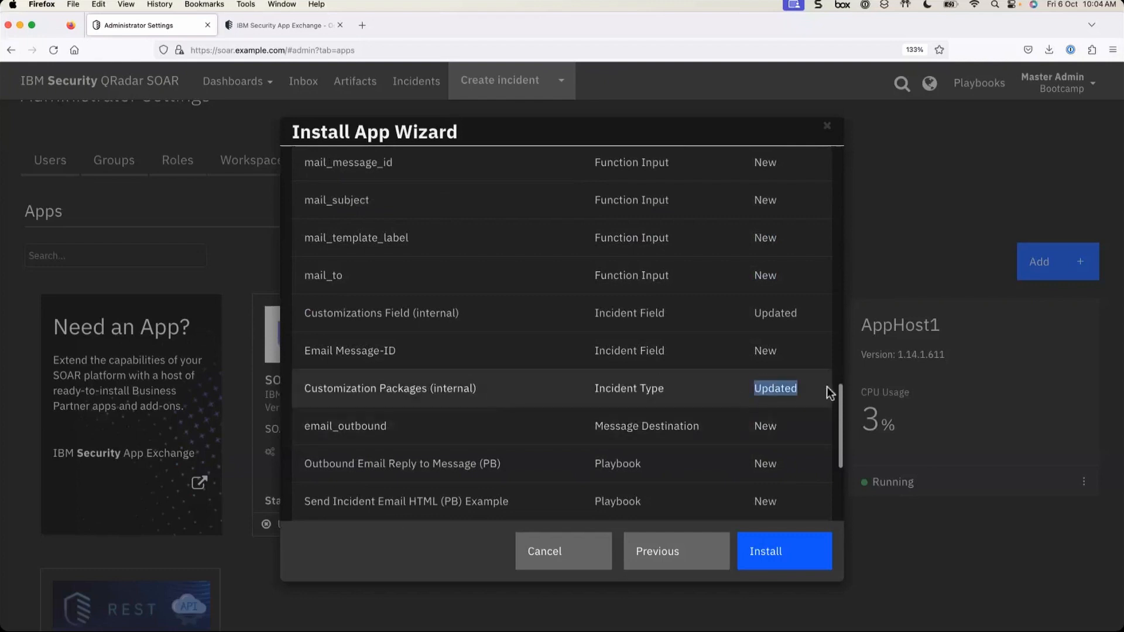
pyautogui.moveTo(757, 351); pyautogui.dragTo(789, 352)
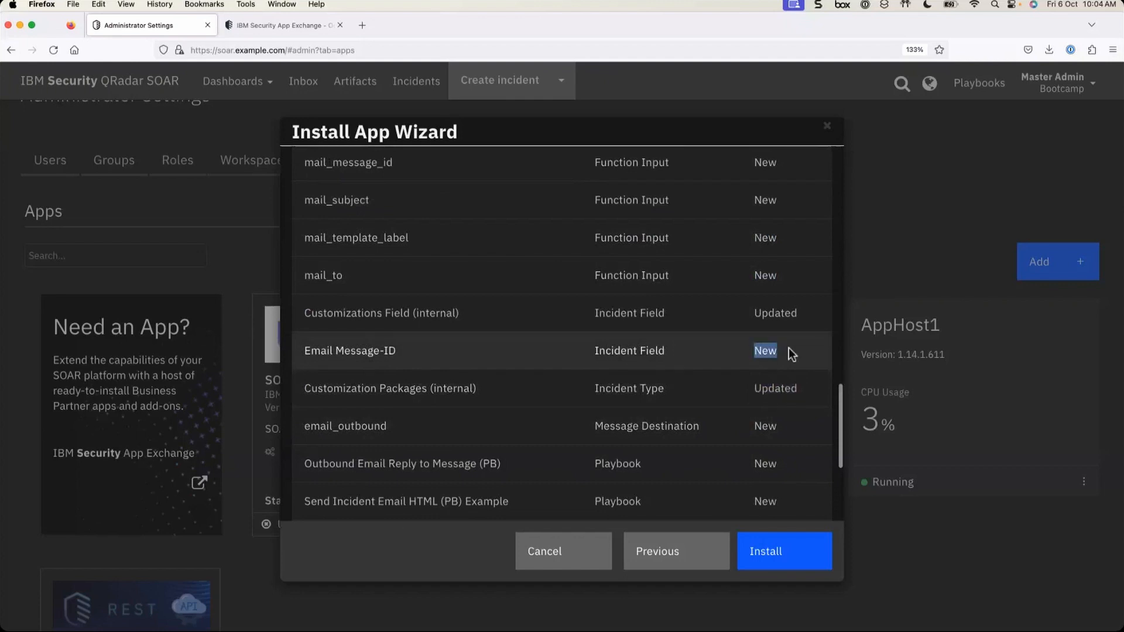
pyautogui.click(791, 355)
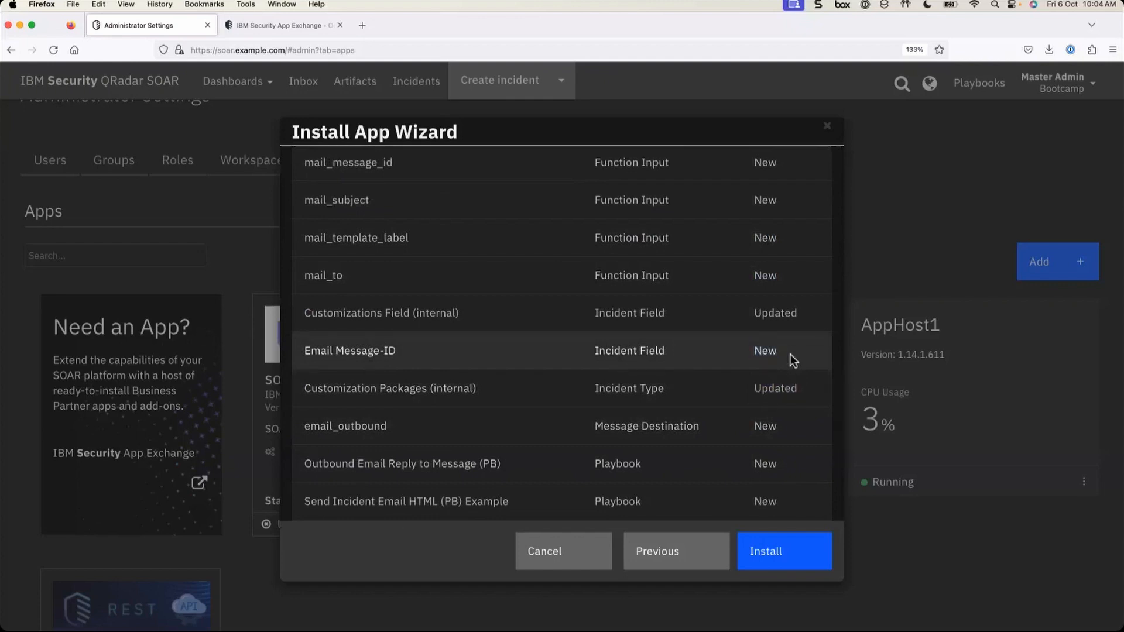
# - Install the Outbound Email app, confirm Installation Successful, and close the wizard
pyautogui.click(793, 566)
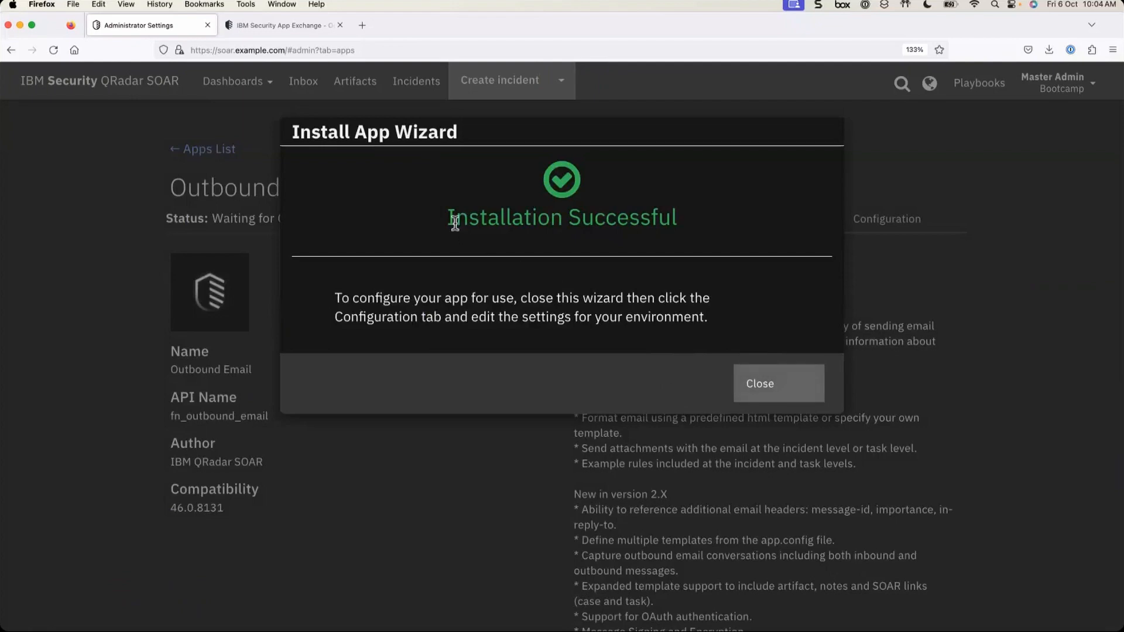
pyautogui.moveTo(448, 218); pyautogui.dragTo(732, 201)
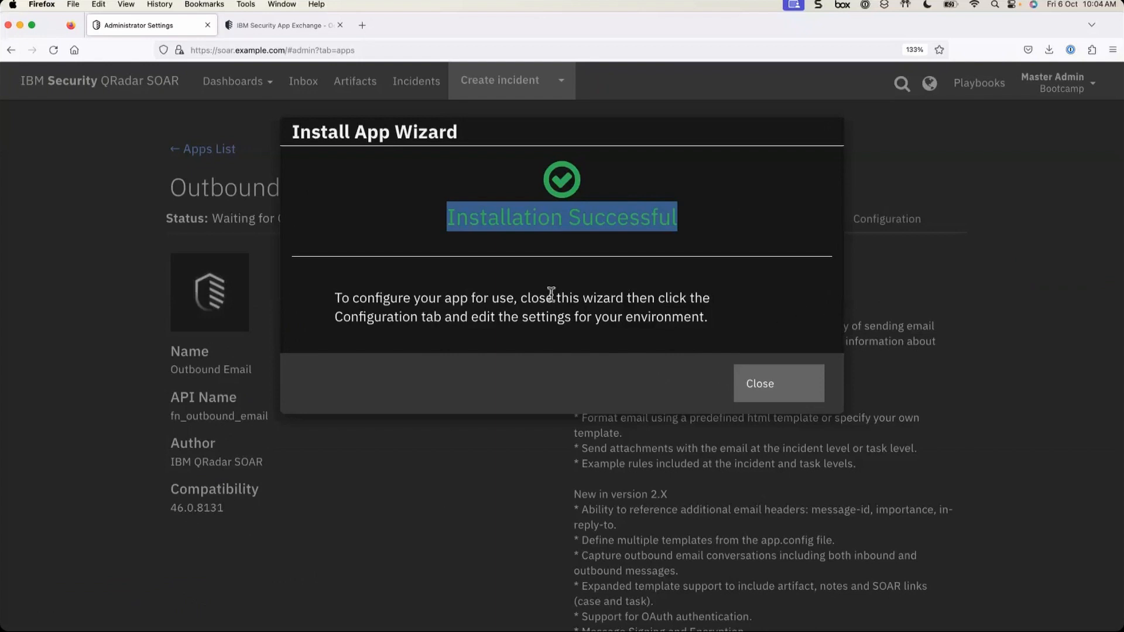
pyautogui.moveTo(445, 298); pyautogui.dragTo(508, 295)
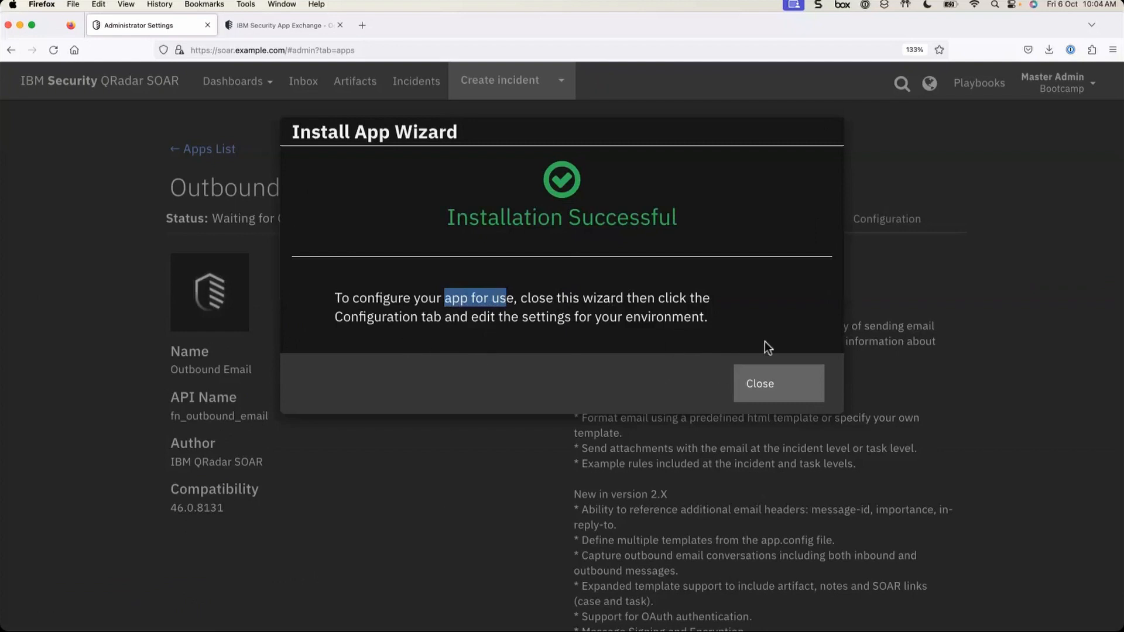
pyautogui.click(762, 396)
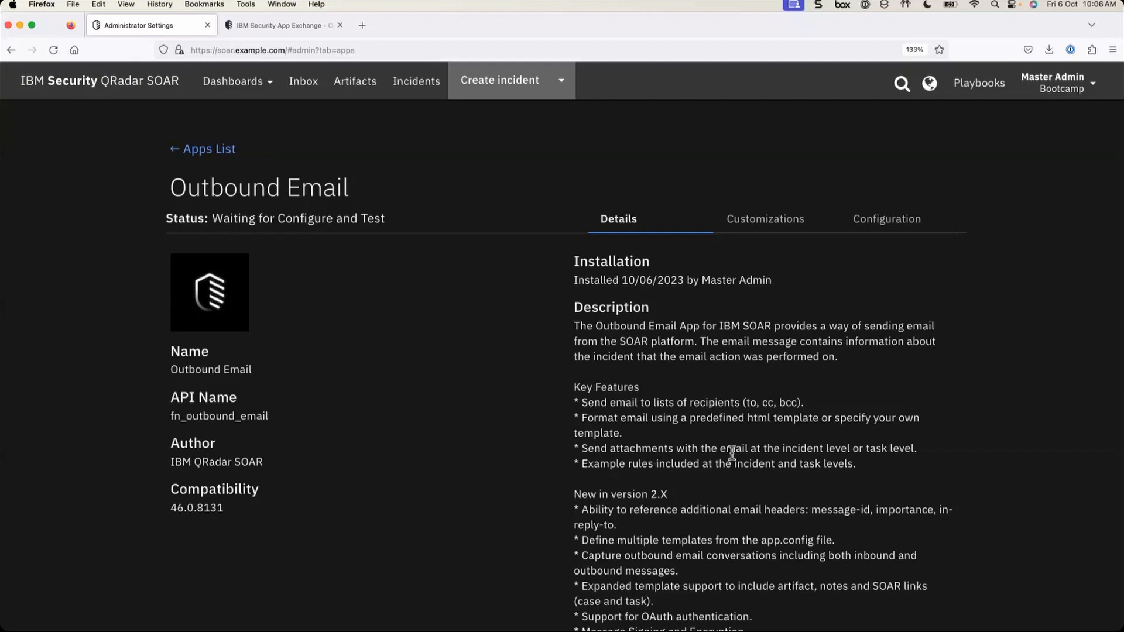
# - Show the Outbound Email app's Customizations tab and scroll through its 24 customizations
pyautogui.scroll(-3, 732, 452)
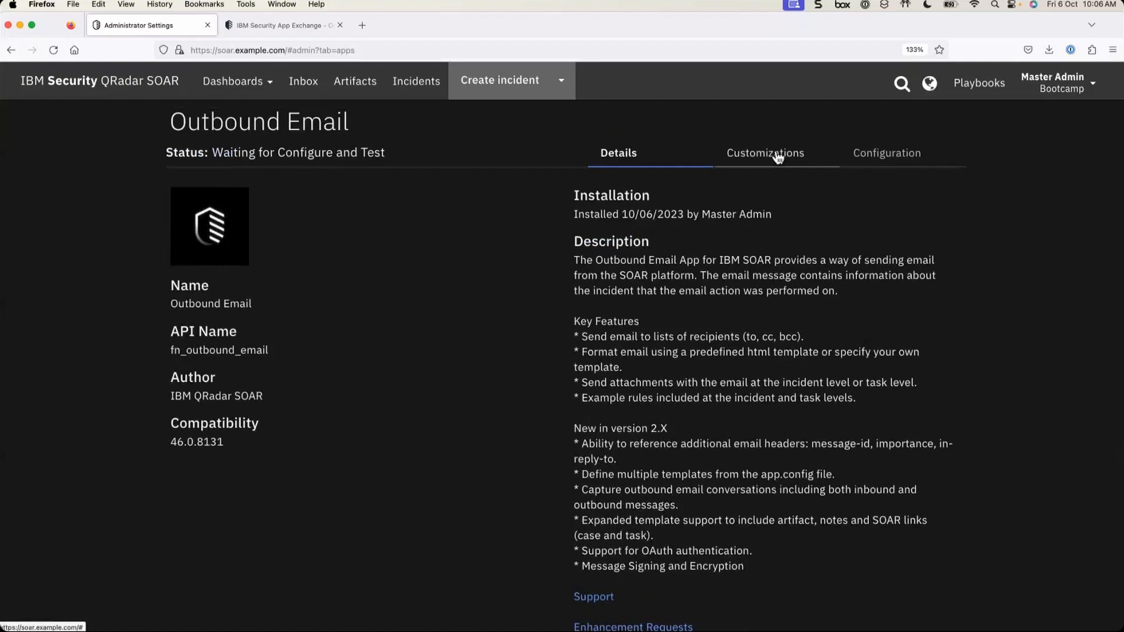
pyautogui.click(778, 156)
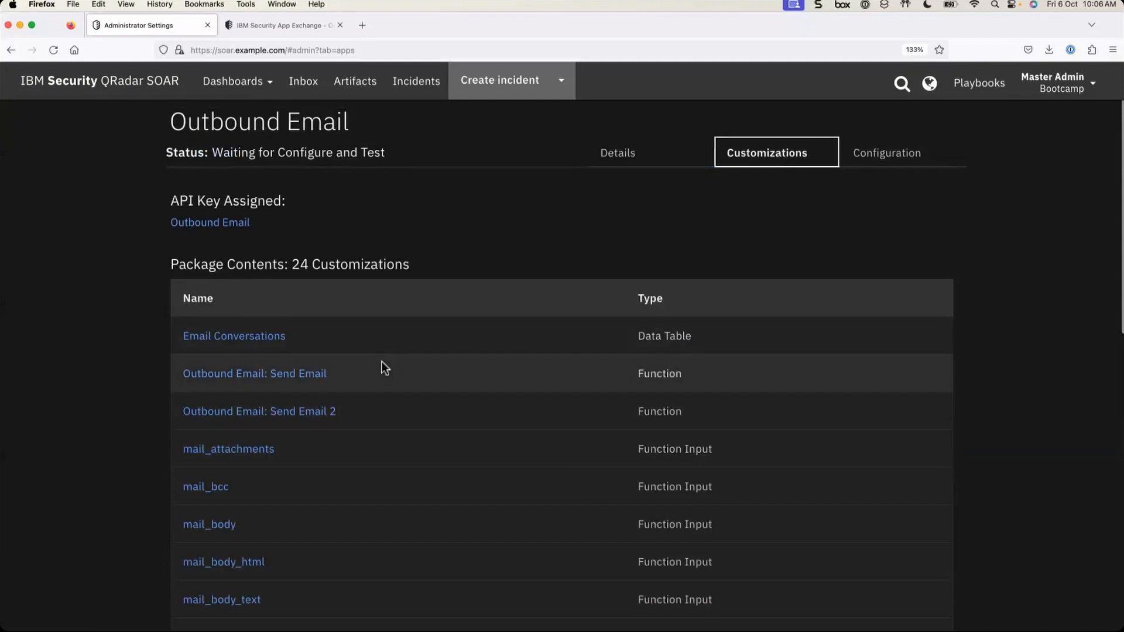
pyautogui.scroll(-6, 382, 361)
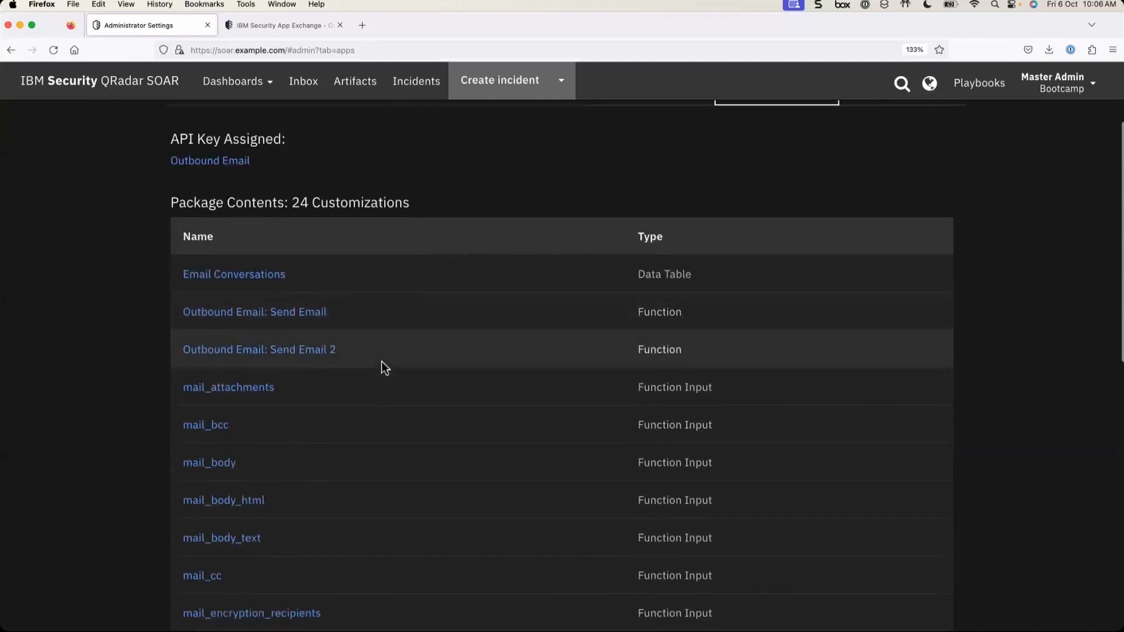
# - View the Outbound Email app's Configuration tab with app.config and cert.cer, then return to the apps list
pyautogui.scroll(-5, 382, 363)
pyautogui.scroll(12, 382, 363)
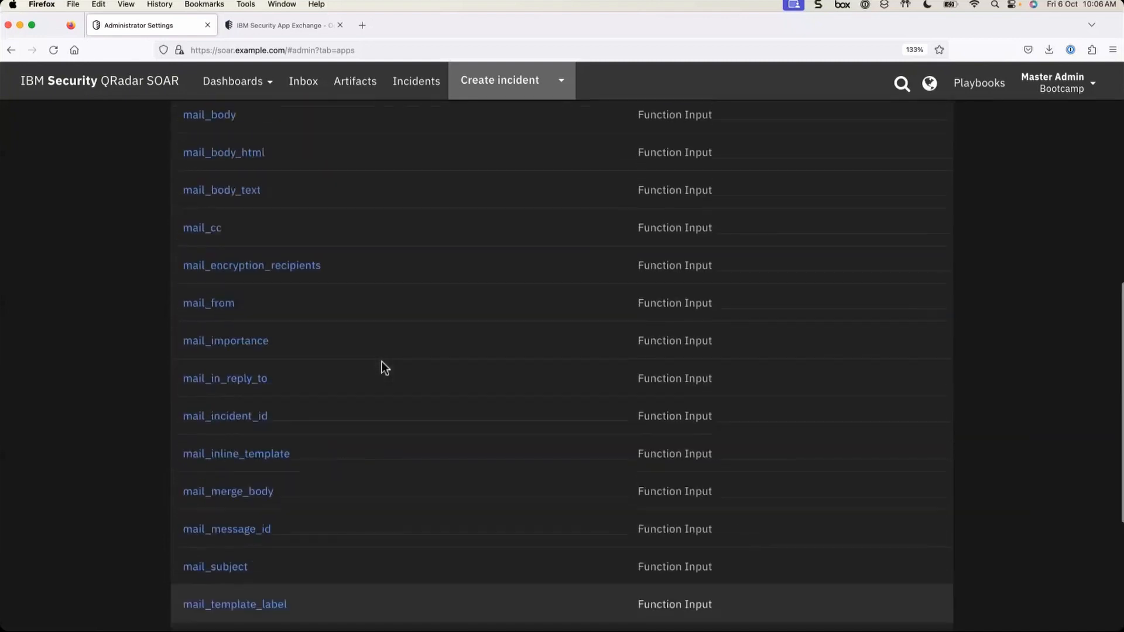
pyautogui.click(886, 220)
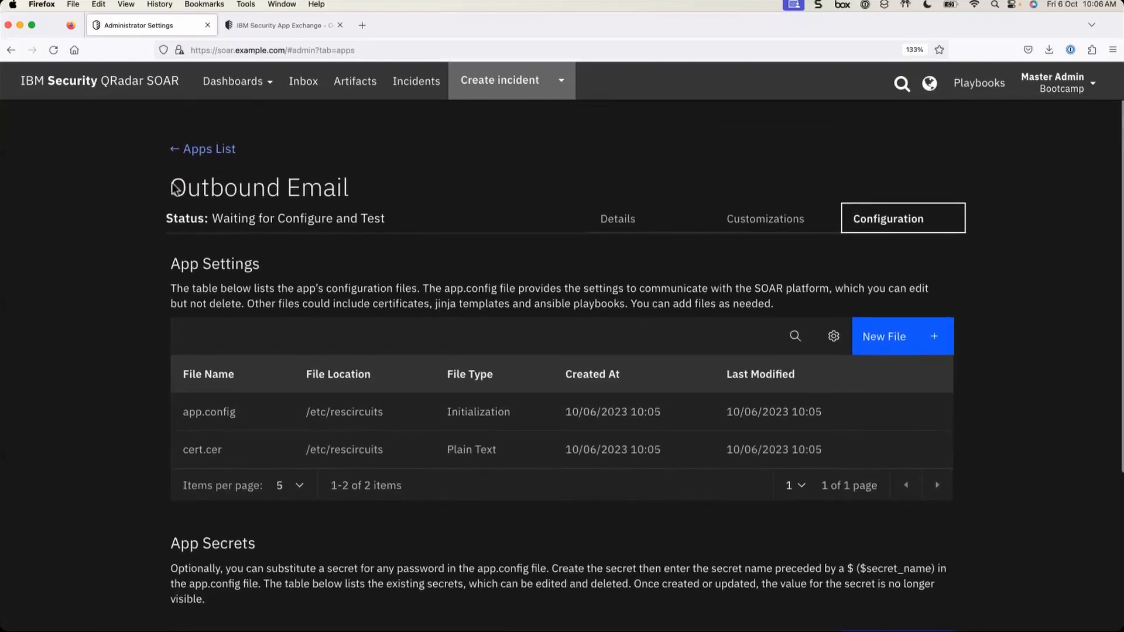
pyautogui.moveTo(170, 186); pyautogui.dragTo(351, 179)
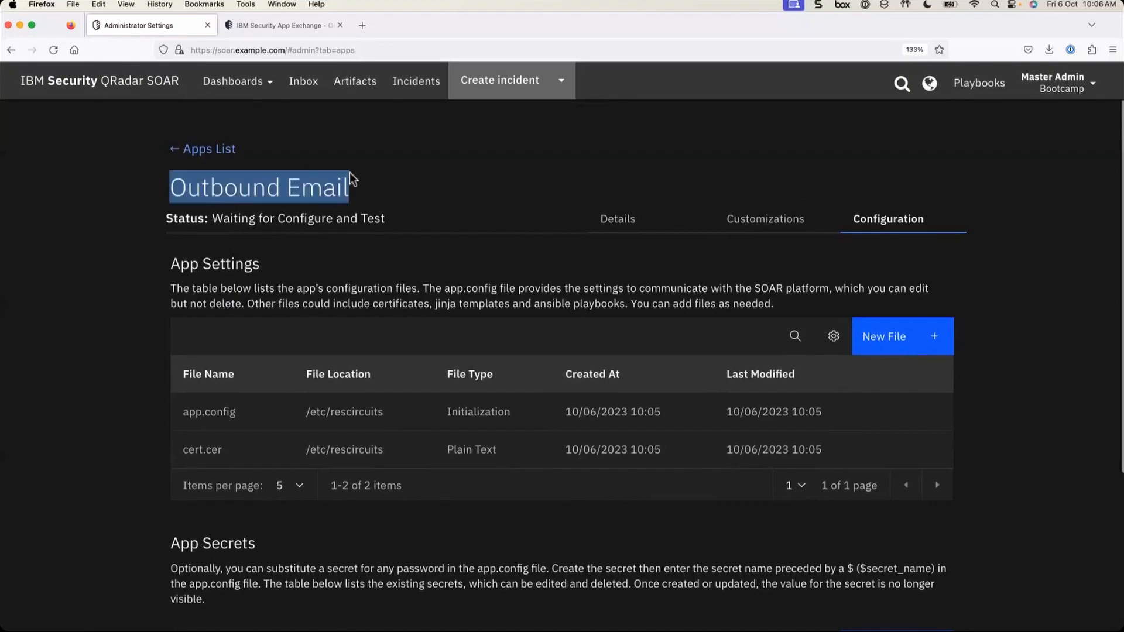
pyautogui.click(210, 151)
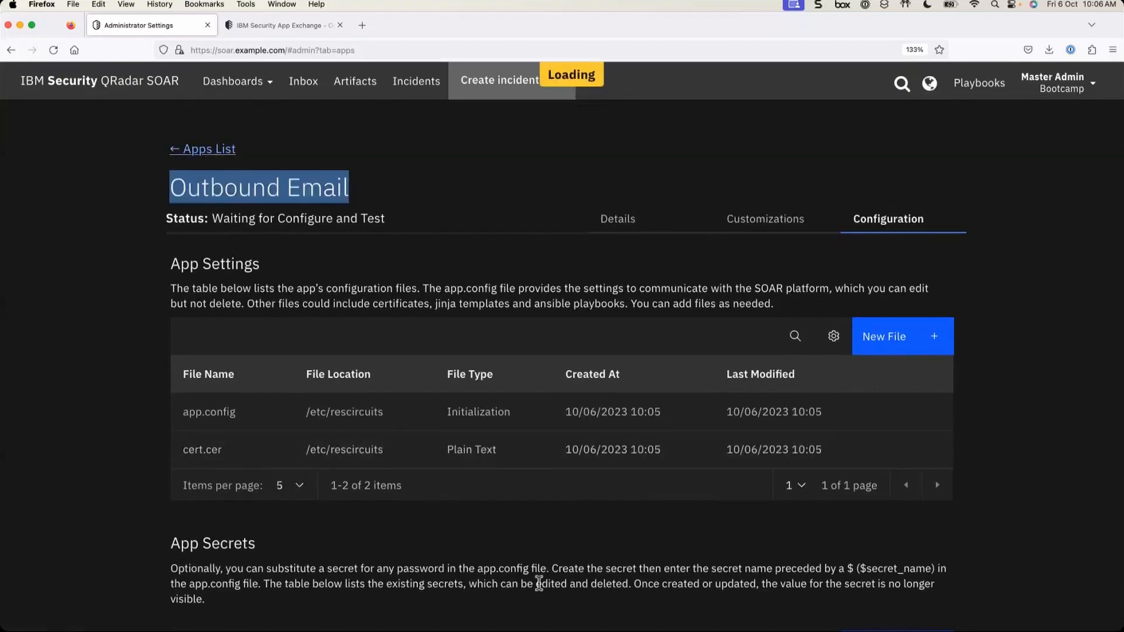
# - Point out the Waiting for Config status on the Outbound Email and QRadar Integration cards
pyautogui.scroll(-3, 673, 465)
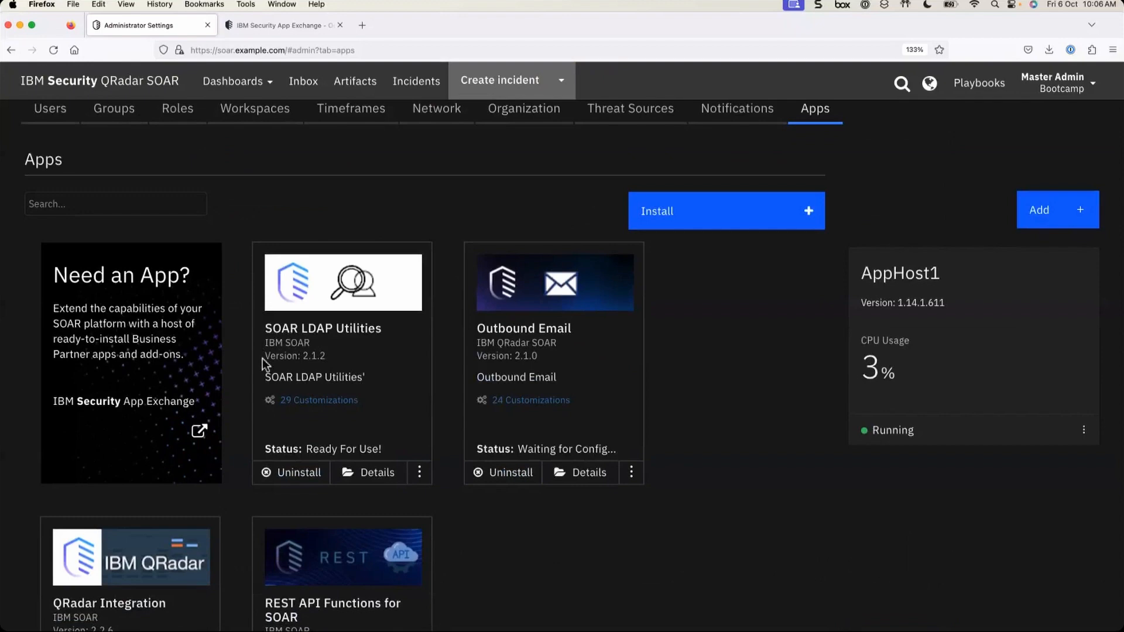
pyautogui.scroll(-2, 367, 406)
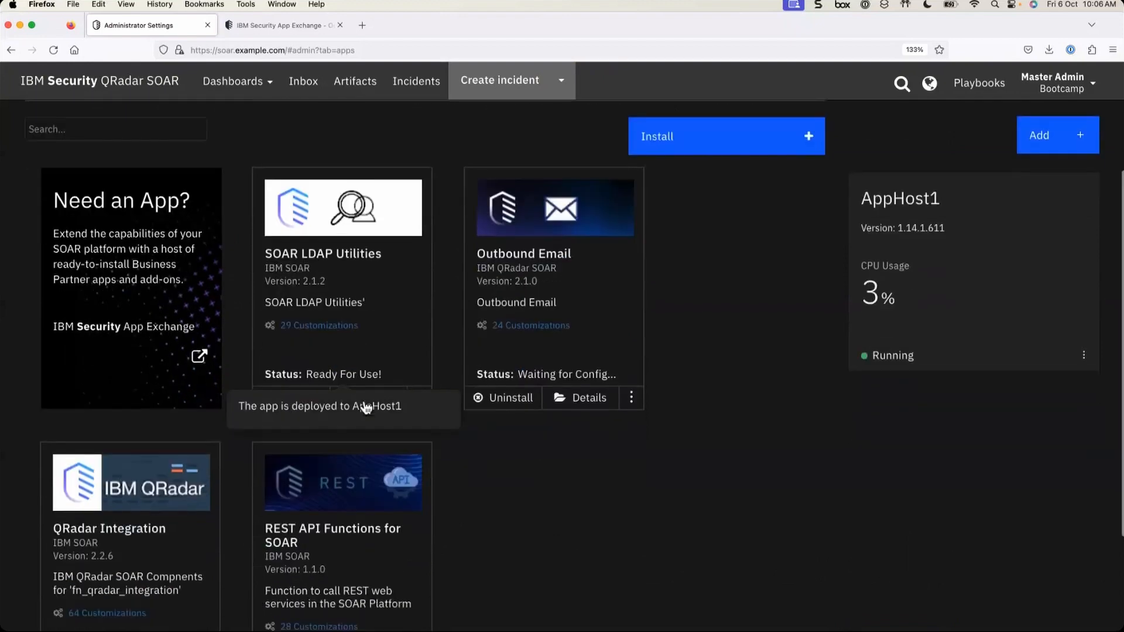
pyautogui.moveTo(309, 338)
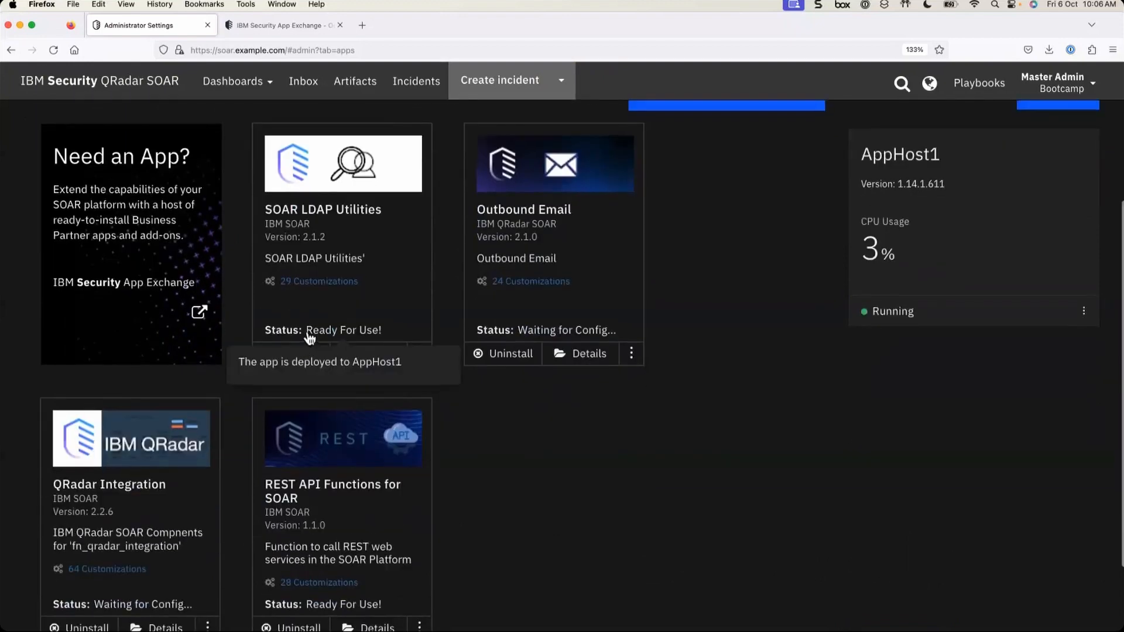
pyautogui.moveTo(542, 335)
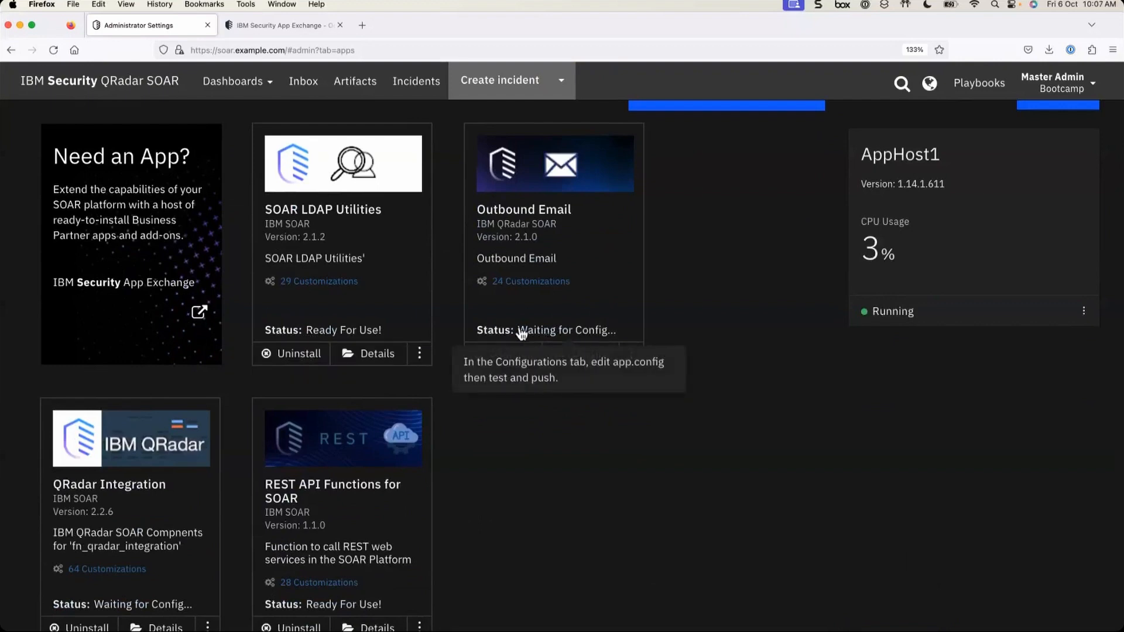
pyautogui.moveTo(518, 331); pyautogui.dragTo(617, 343)
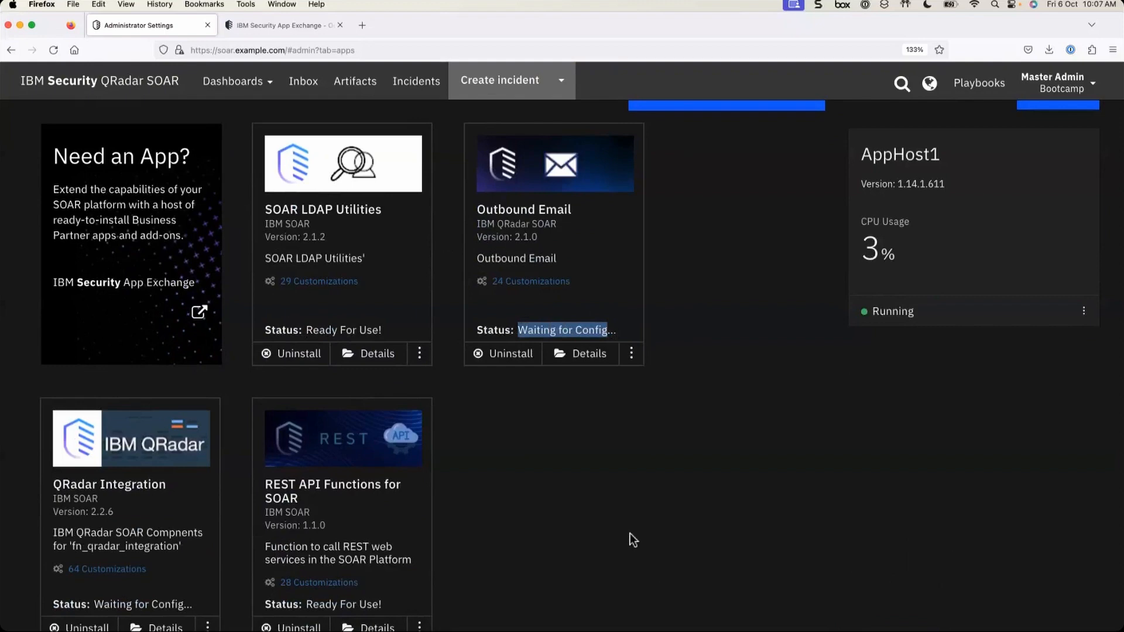
pyautogui.scroll(-3, 630, 533)
pyautogui.click(51, 403)
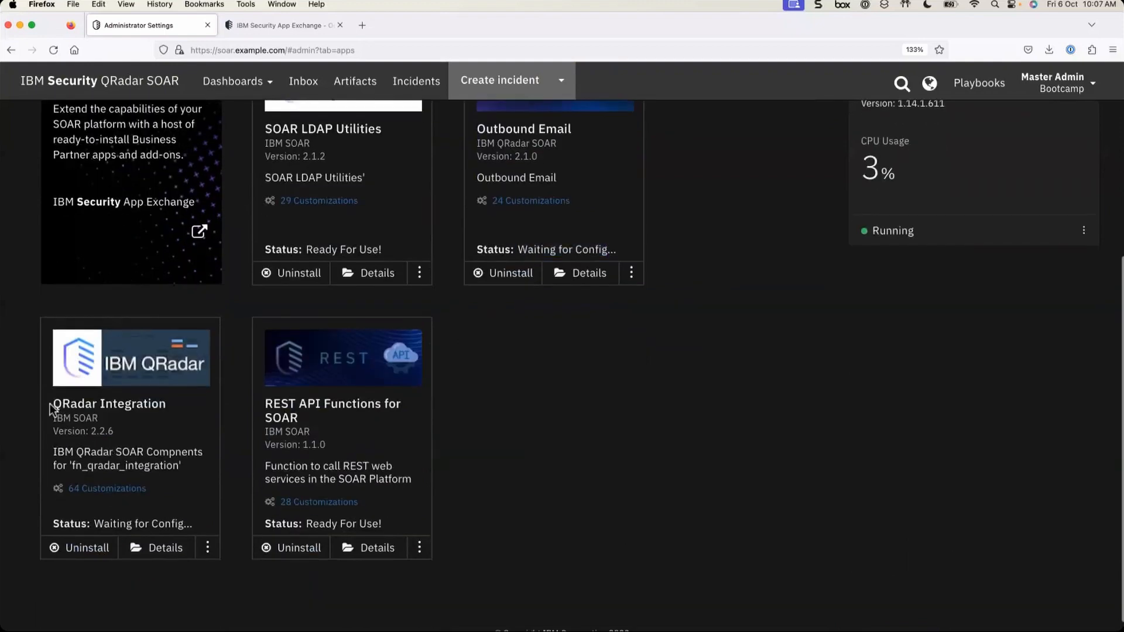
pyautogui.moveTo(51, 403); pyautogui.dragTo(173, 406)
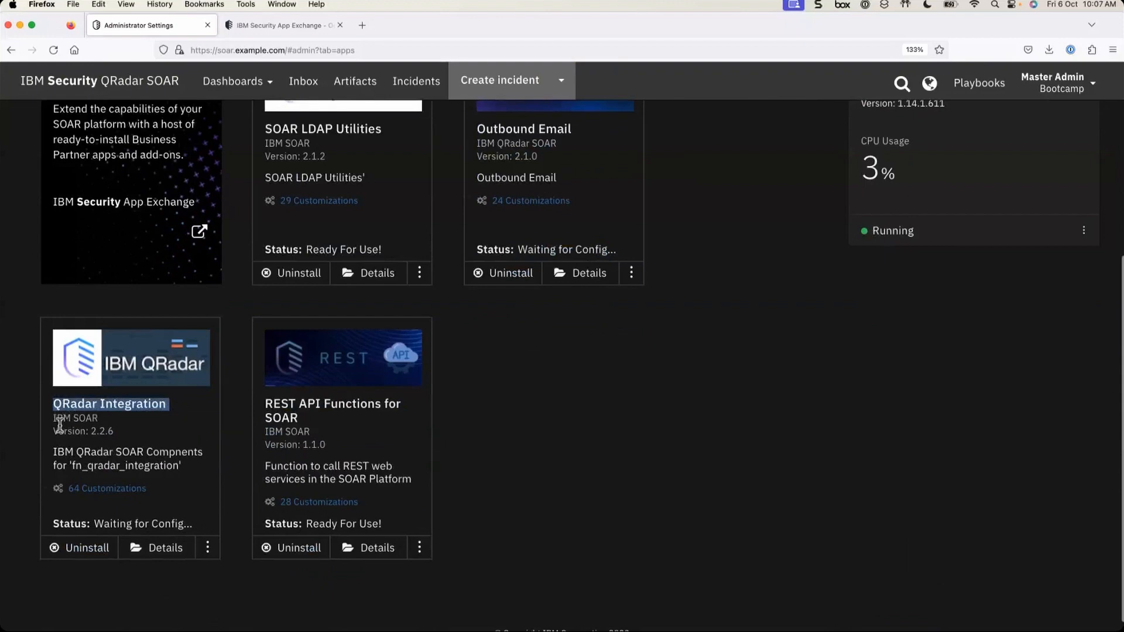
pyautogui.moveTo(99, 530)
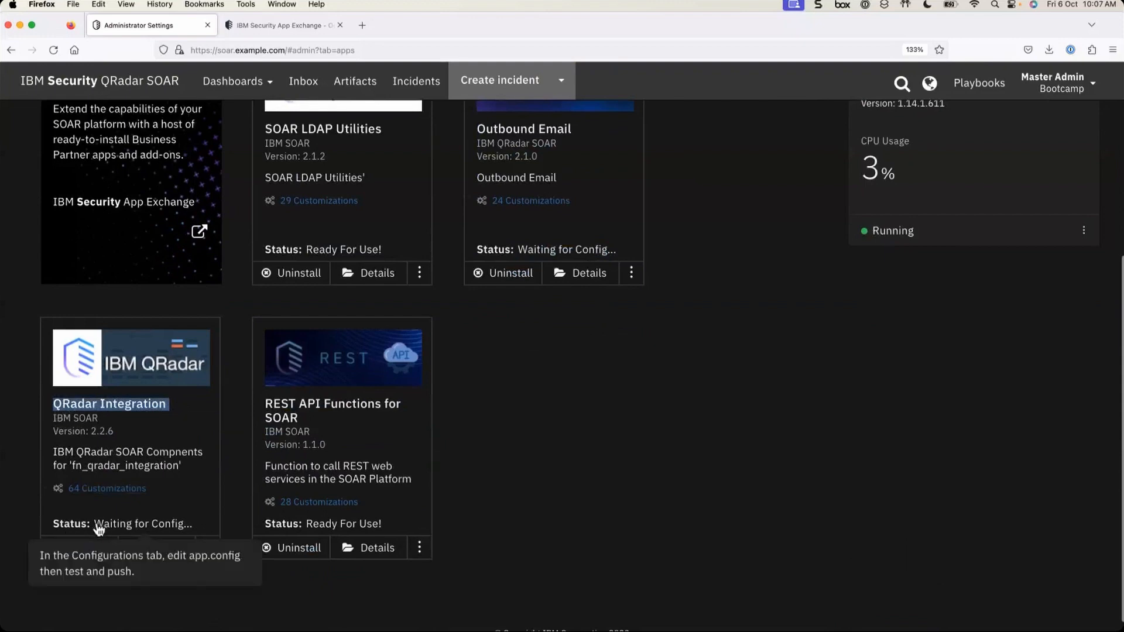
pyautogui.moveTo(99, 530); pyautogui.dragTo(189, 533)
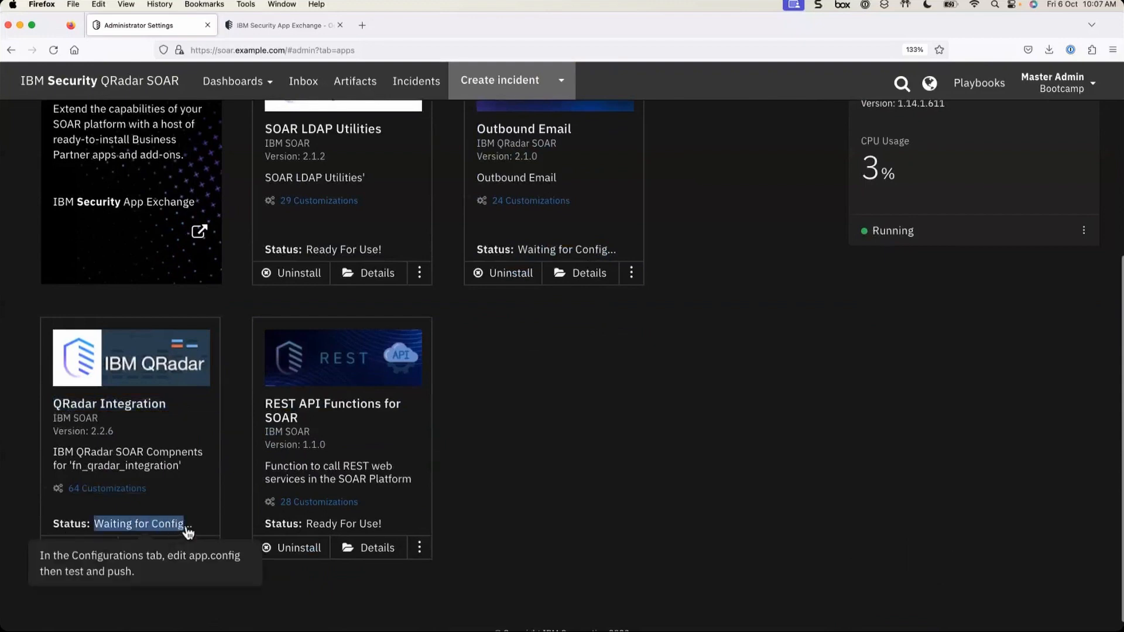
# - Point out the LDAP app's Ready For Use! status and the REST API app's status label
pyautogui.scroll(2, 538, 375)
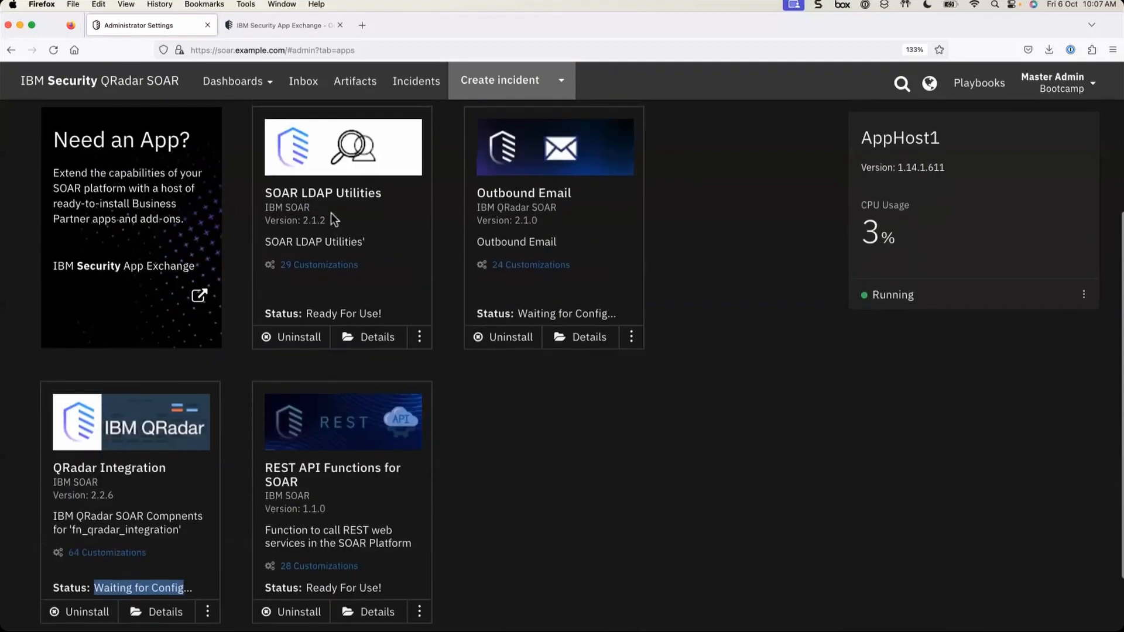
pyautogui.moveTo(309, 319)
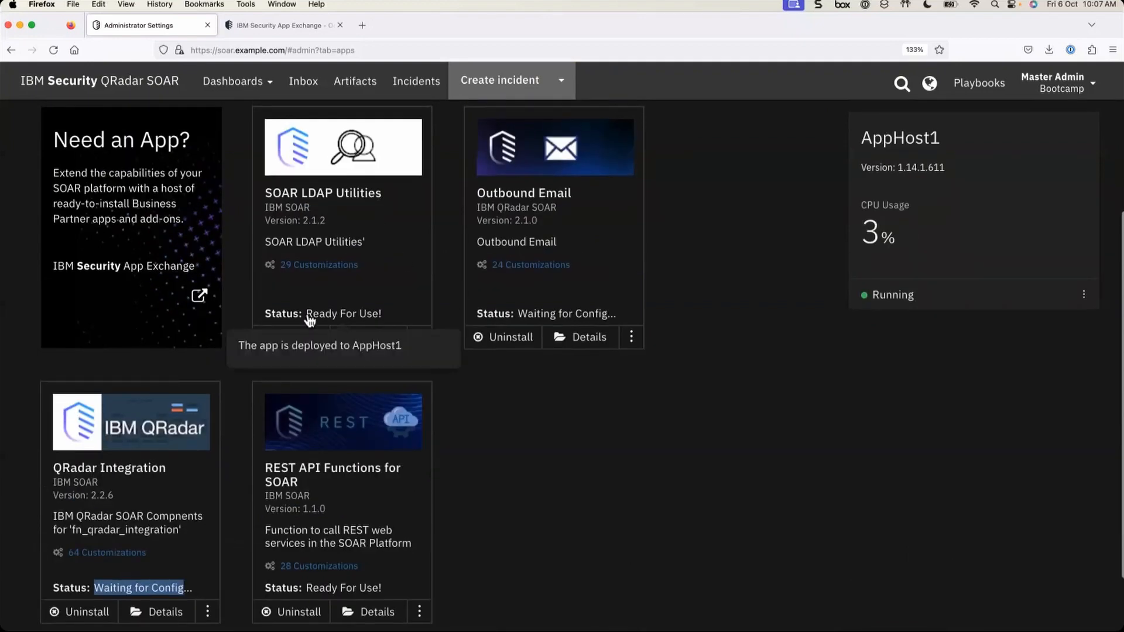
pyautogui.moveTo(310, 319); pyautogui.dragTo(397, 323)
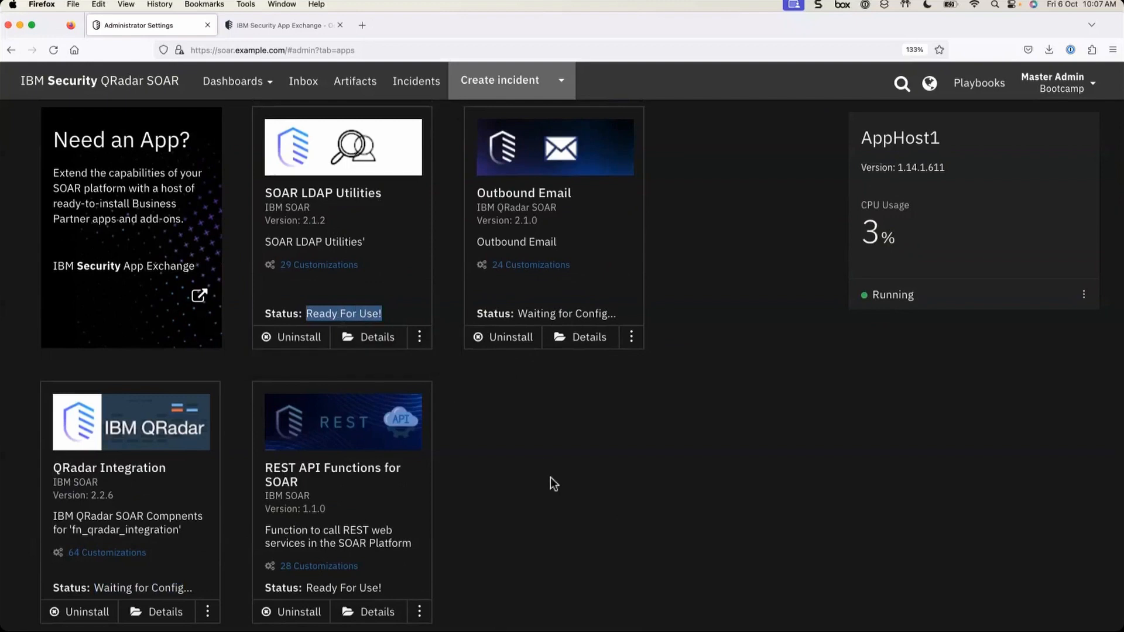
pyautogui.scroll(-2, 550, 476)
pyautogui.moveTo(305, 524); pyautogui.dragTo(265, 523)
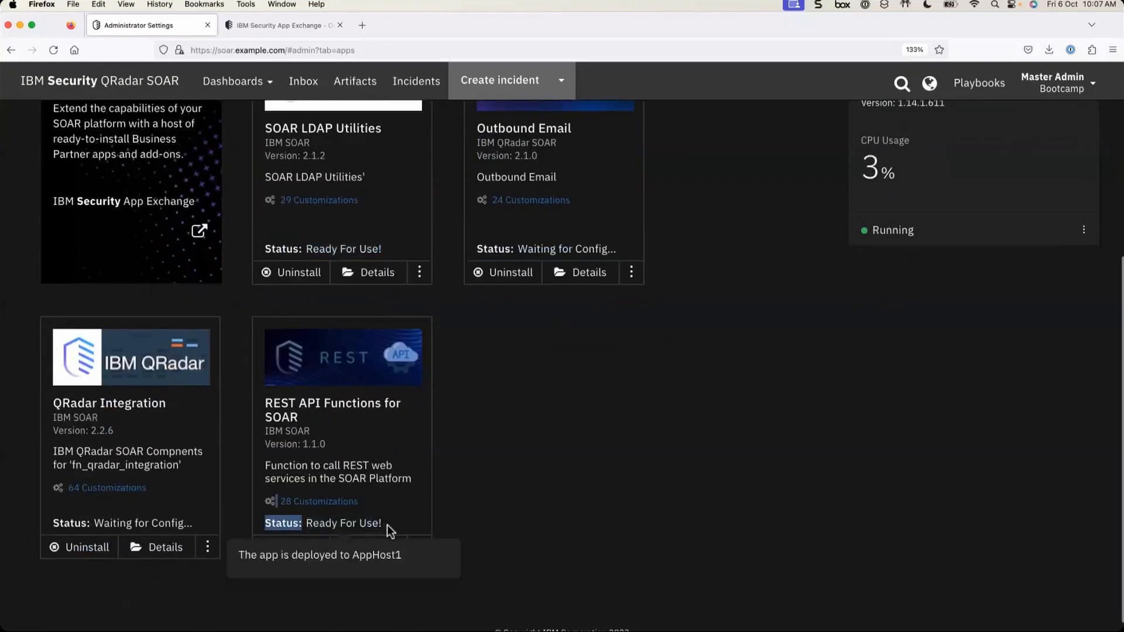
pyautogui.click(550, 469)
# - Open the SOAR LDAP Utilities app's details
pyautogui.scroll(1, 532, 405)
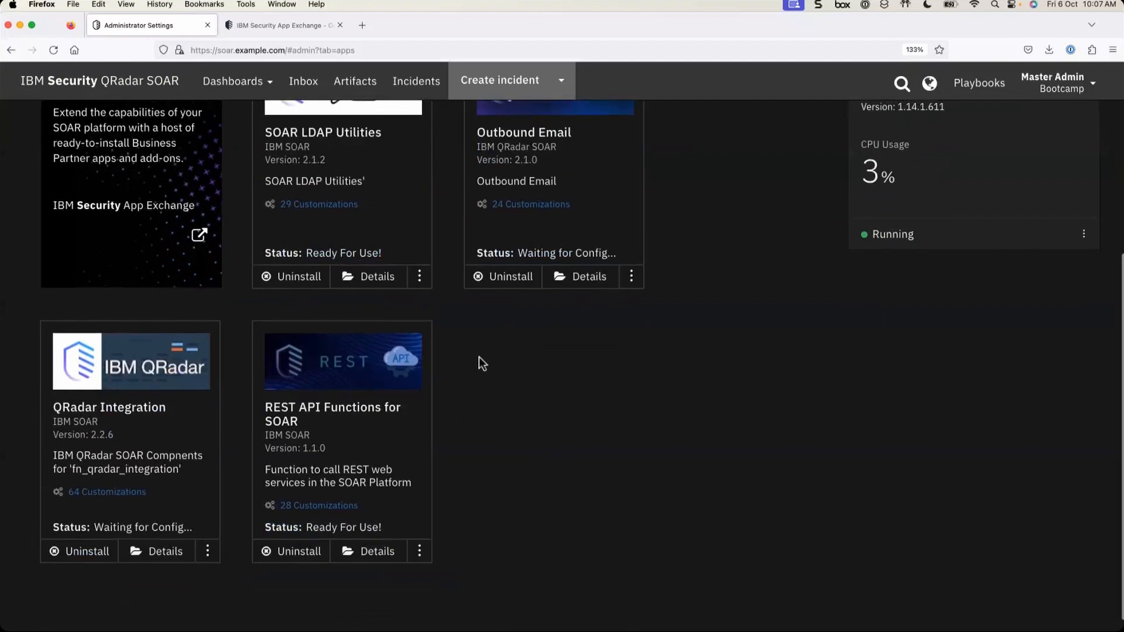
pyautogui.scroll(1, 479, 358)
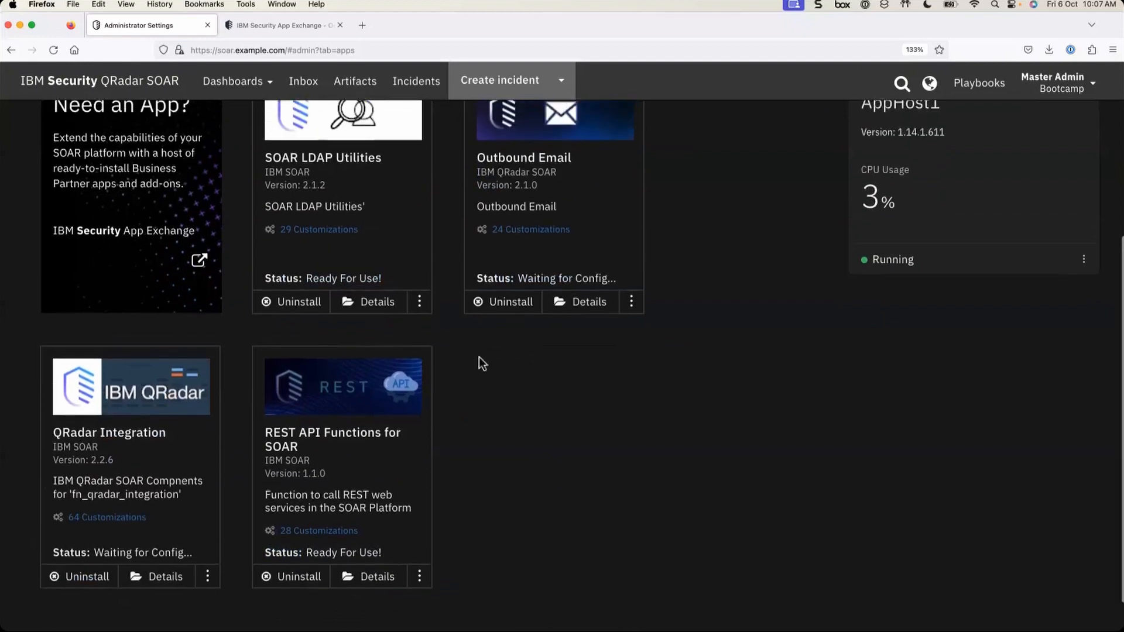
pyautogui.click(374, 303)
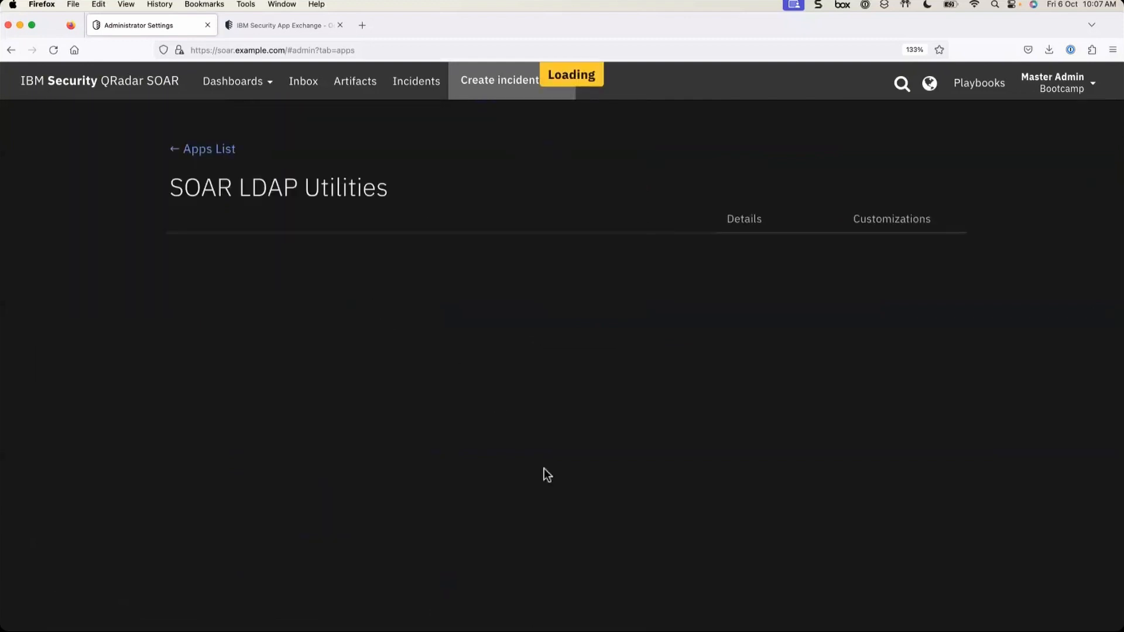
# - Review the LDAP app's install, configure, Deploy to App Host and Ready For Use! steps, then return to the apps list
pyautogui.scroll(-1, 543, 469)
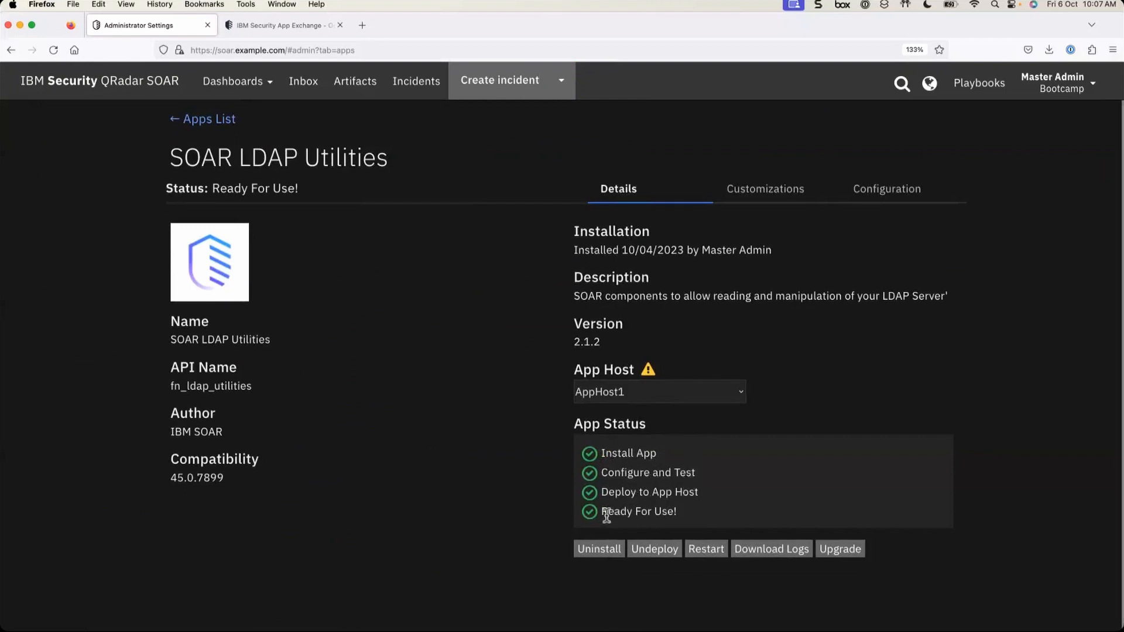
pyautogui.moveTo(604, 515); pyautogui.dragTo(692, 517)
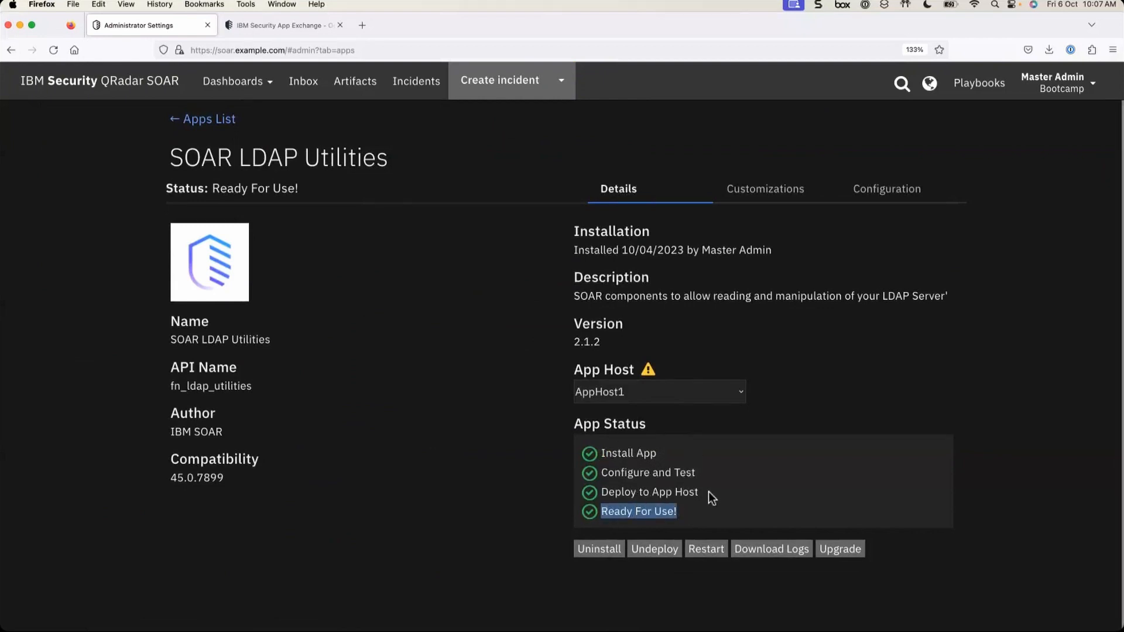
pyautogui.click(706, 495)
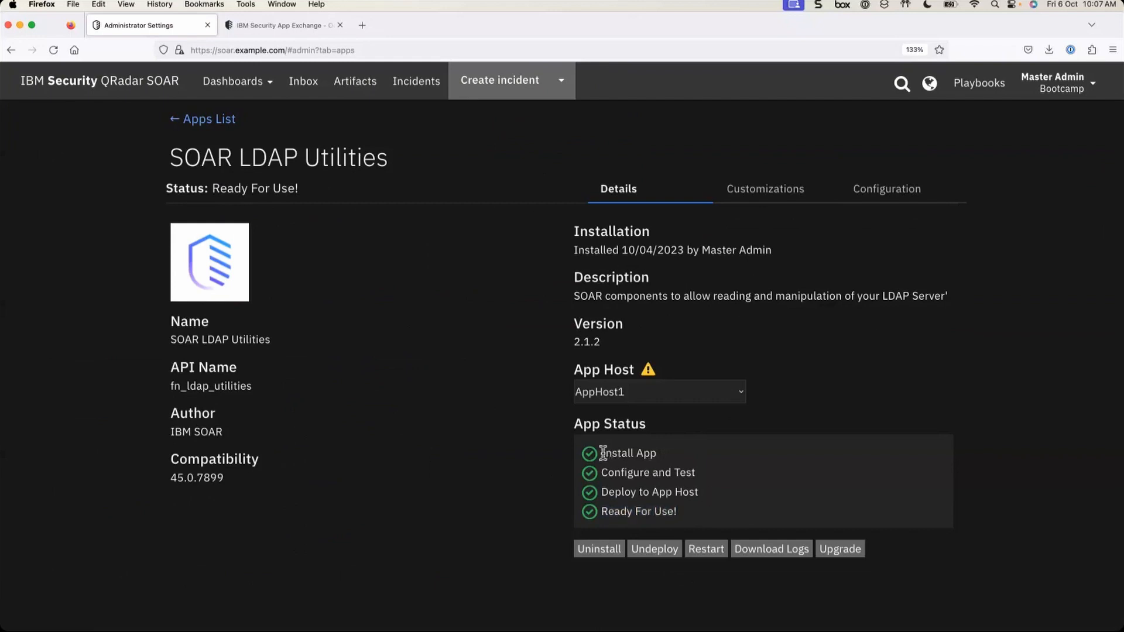
pyautogui.moveTo(603, 454); pyautogui.dragTo(709, 491)
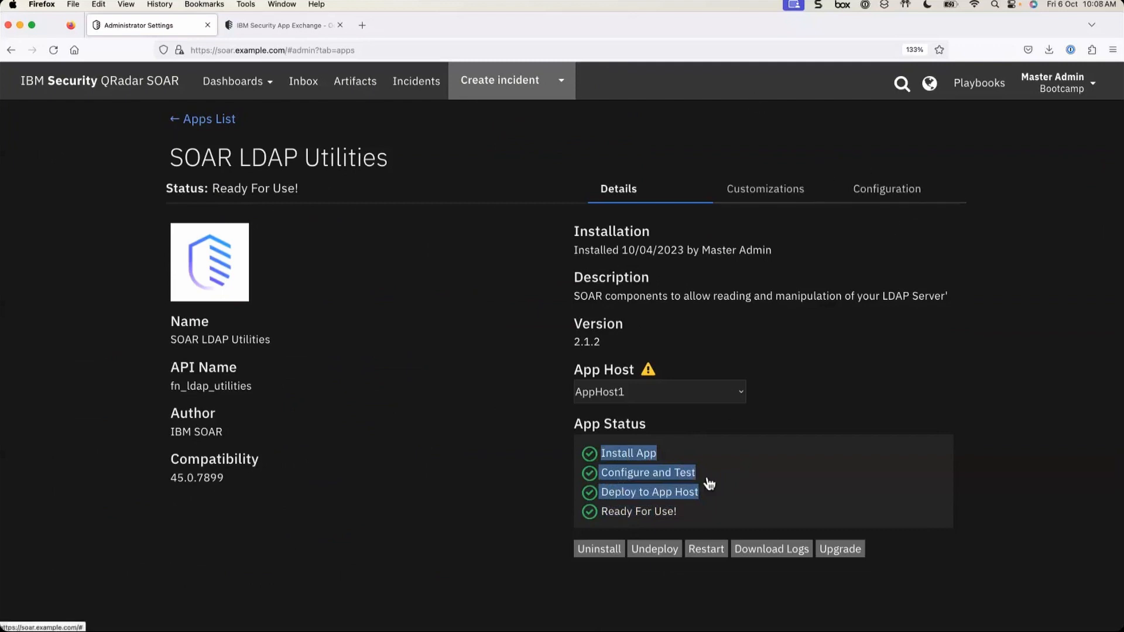
pyautogui.click(603, 494)
pyautogui.moveTo(603, 494); pyautogui.dragTo(726, 497)
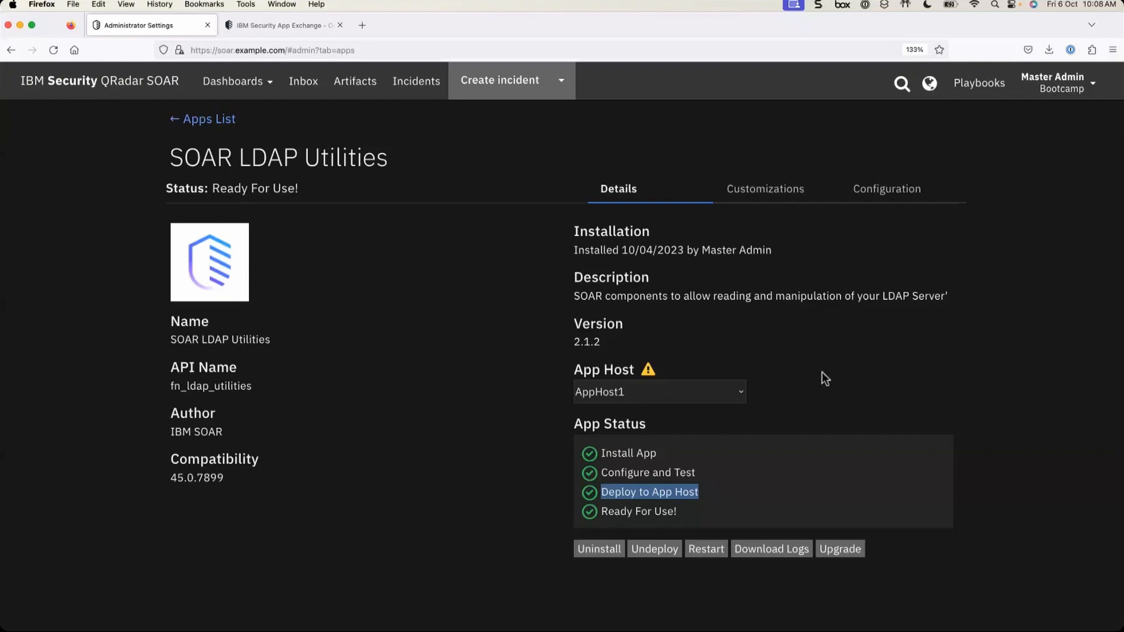
pyautogui.click(845, 355)
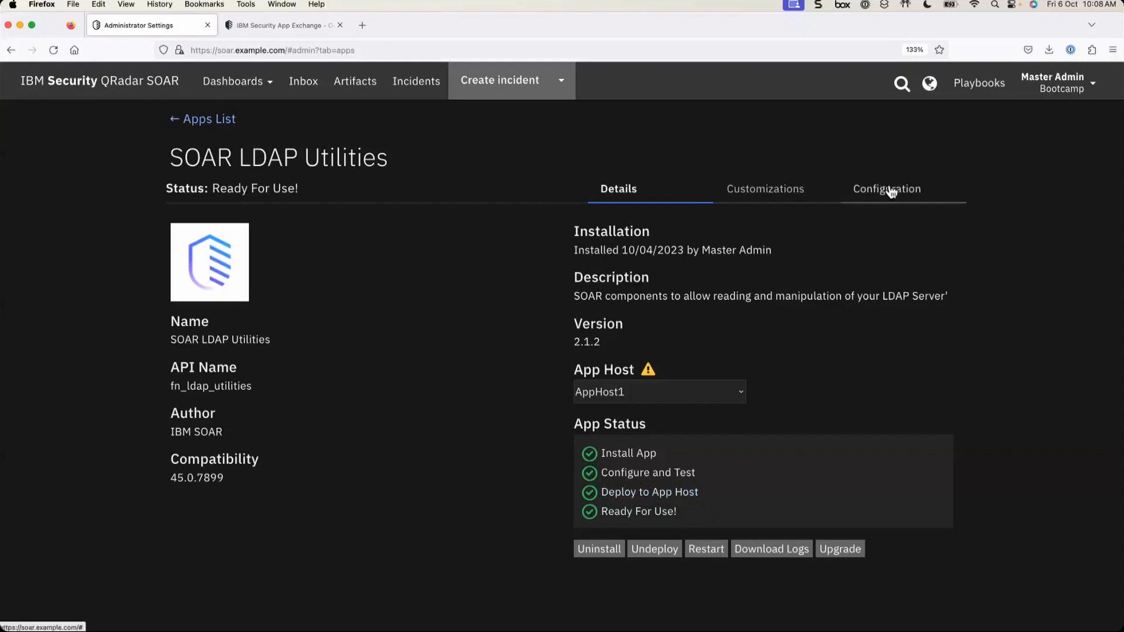
pyautogui.click(210, 119)
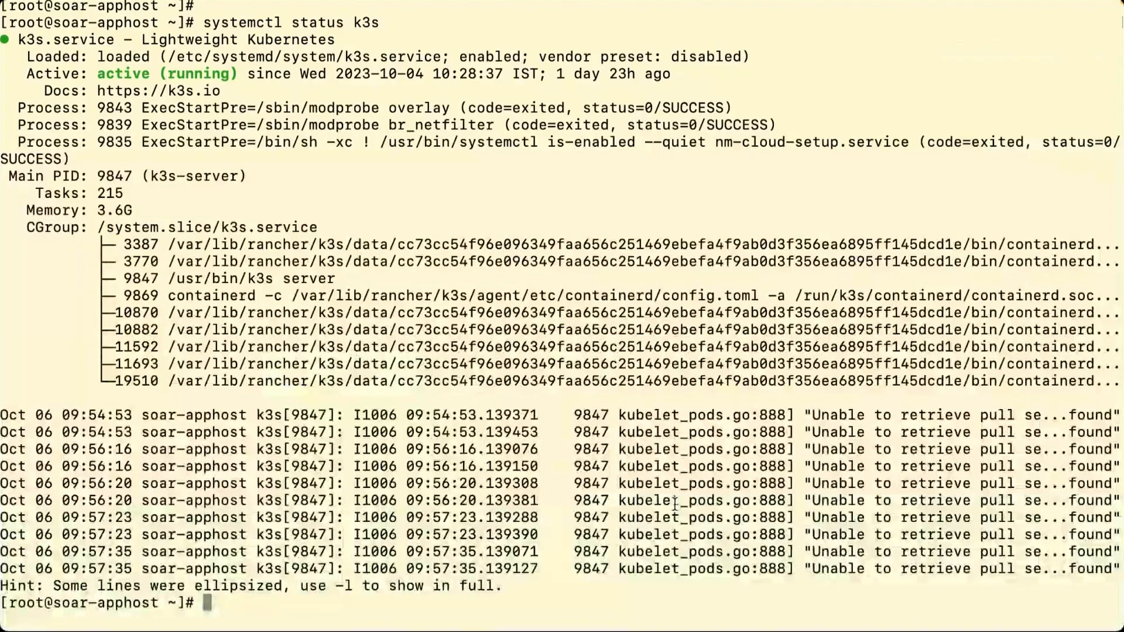
# - Clear the terminal and run kubectl get pods -A to list all pods
pyautogui.hotkey('ctrl', 'l')
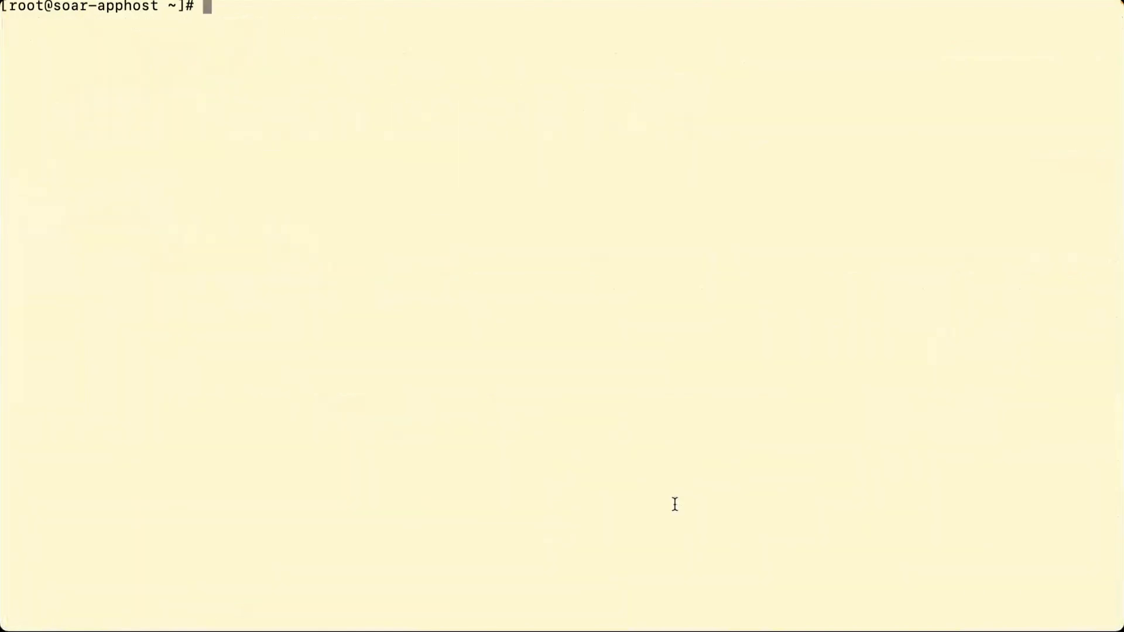
pyautogui.press('Return')
pyautogui.press('Return')
pyautogui.press('Return')
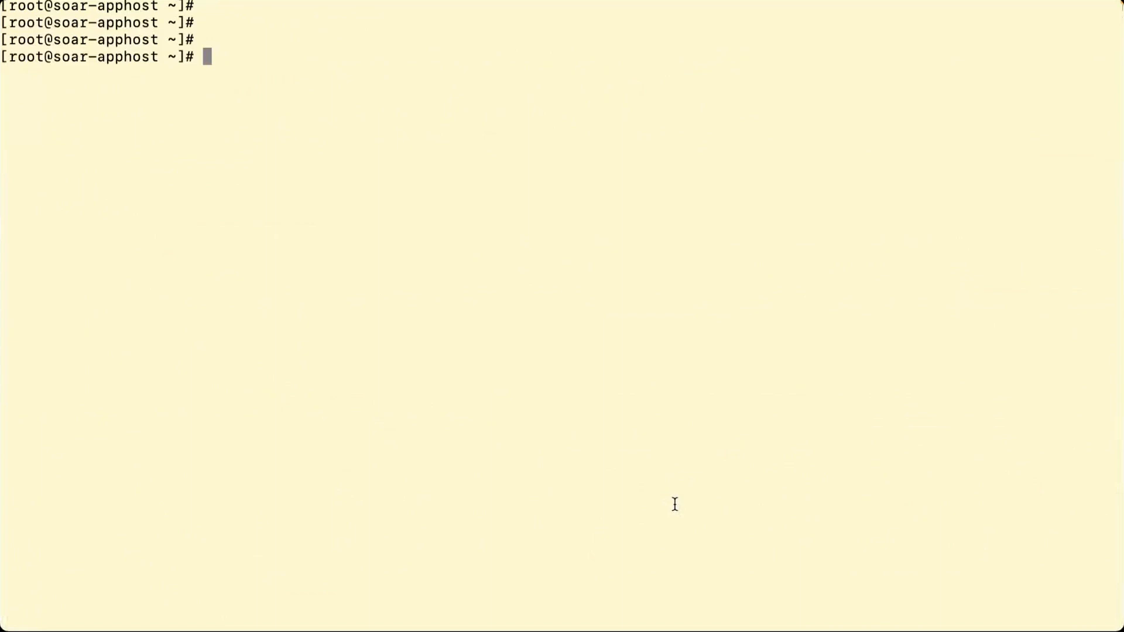
pyautogui.write('kubectl')
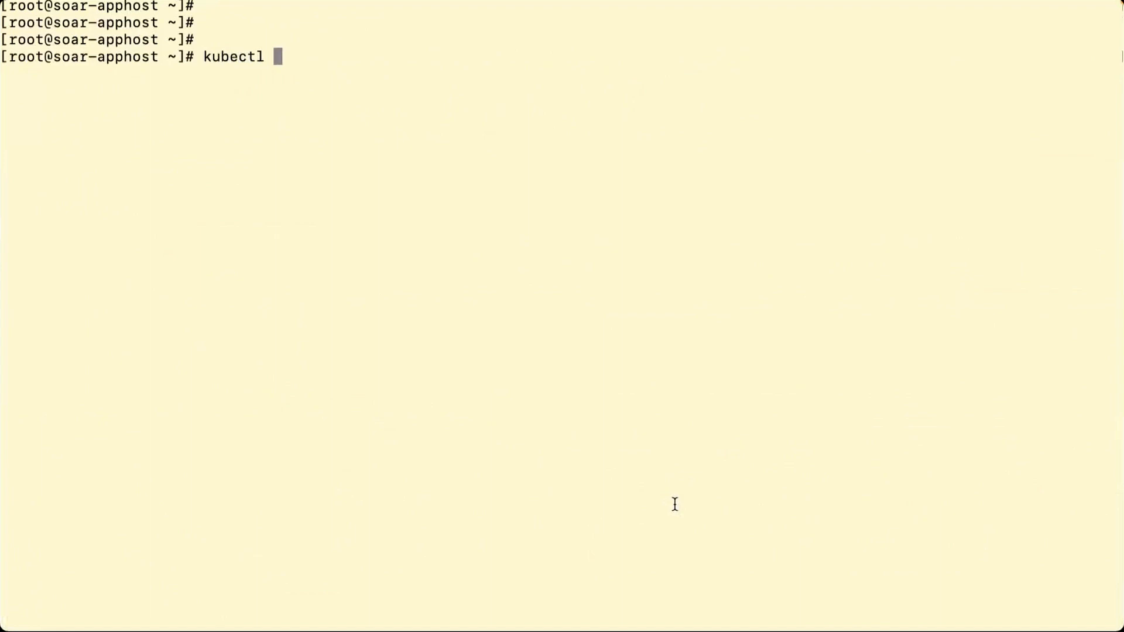
pyautogui.write('-')
pyautogui.press('BackSpace')
pyautogui.write('get')
pyautogui.write('pods ')
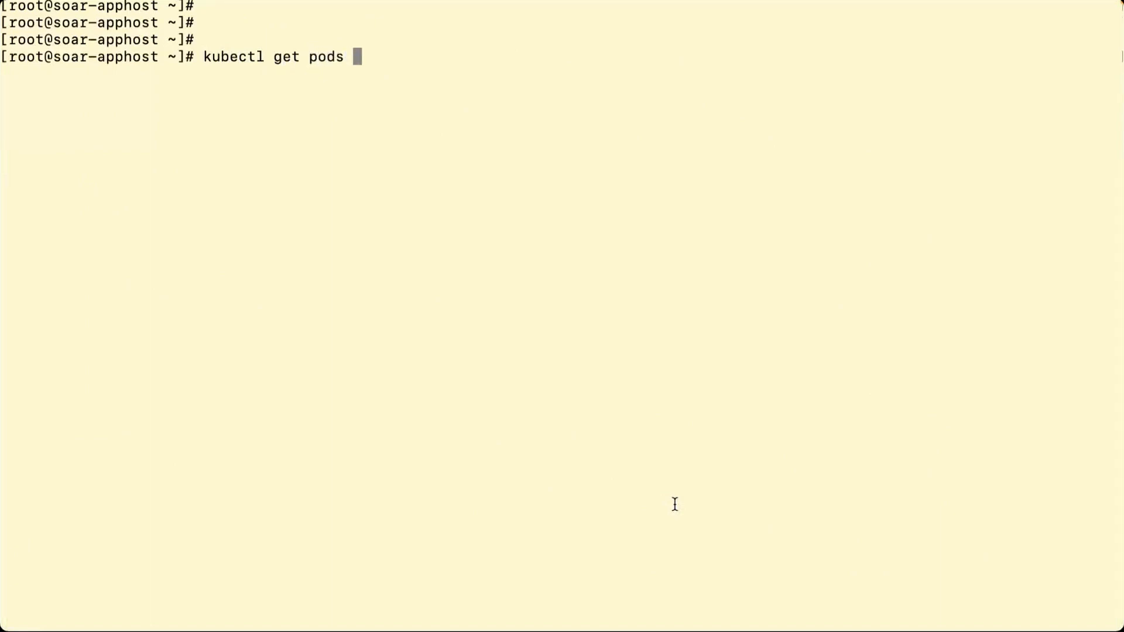
pyautogui.write('-A')
pyautogui.press('Return')
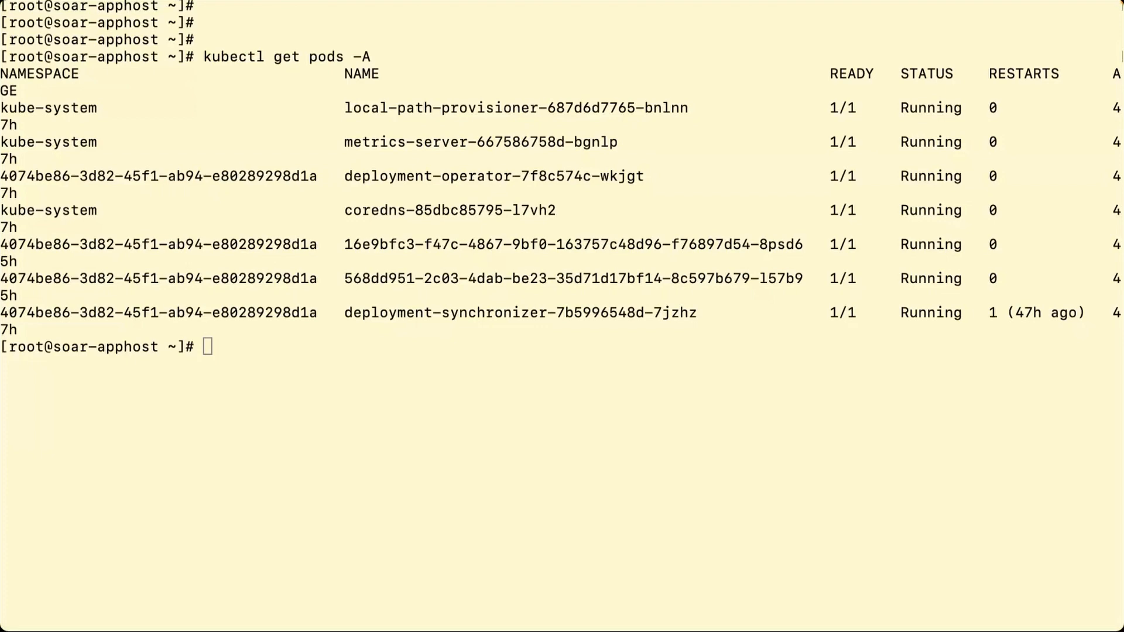
# - Rerun the pod listing piped through | less to view it in a pager
pyautogui.click(680, 526)
pyautogui.press('Up')
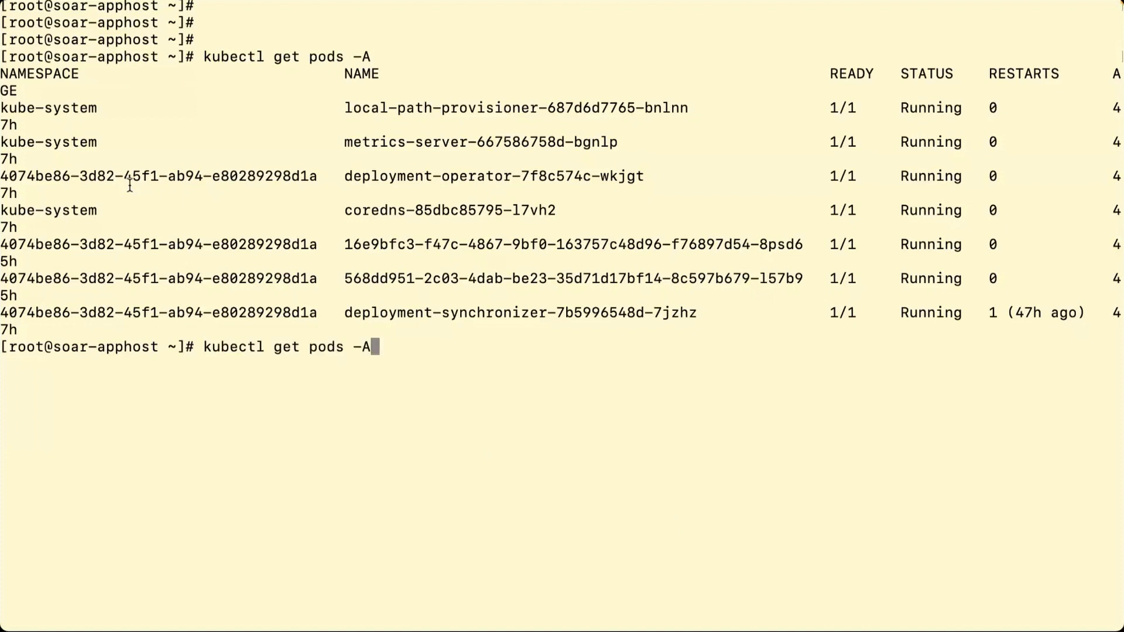
pyautogui.write('| less')
pyautogui.press('Return')
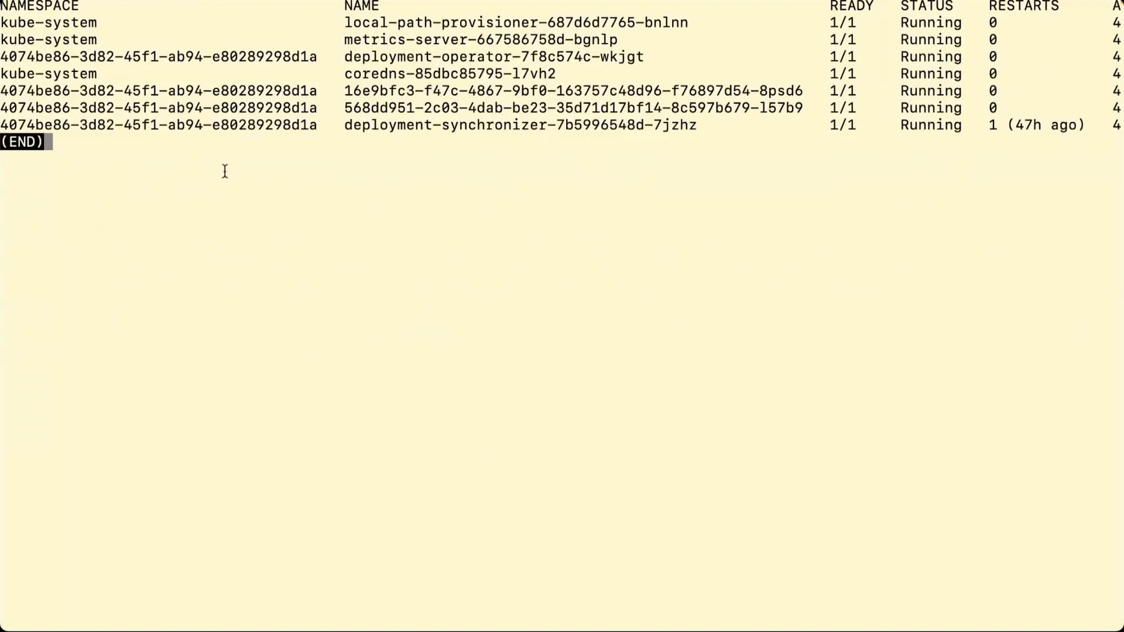
# - Point out the pods' READY 1/1 values and the deployment-synchronizer, coredns, metrics-server and local-path-provisioner names
pyautogui.moveTo(4, 23); pyautogui.dragTo(93, 25)
pyautogui.click(154, 165)
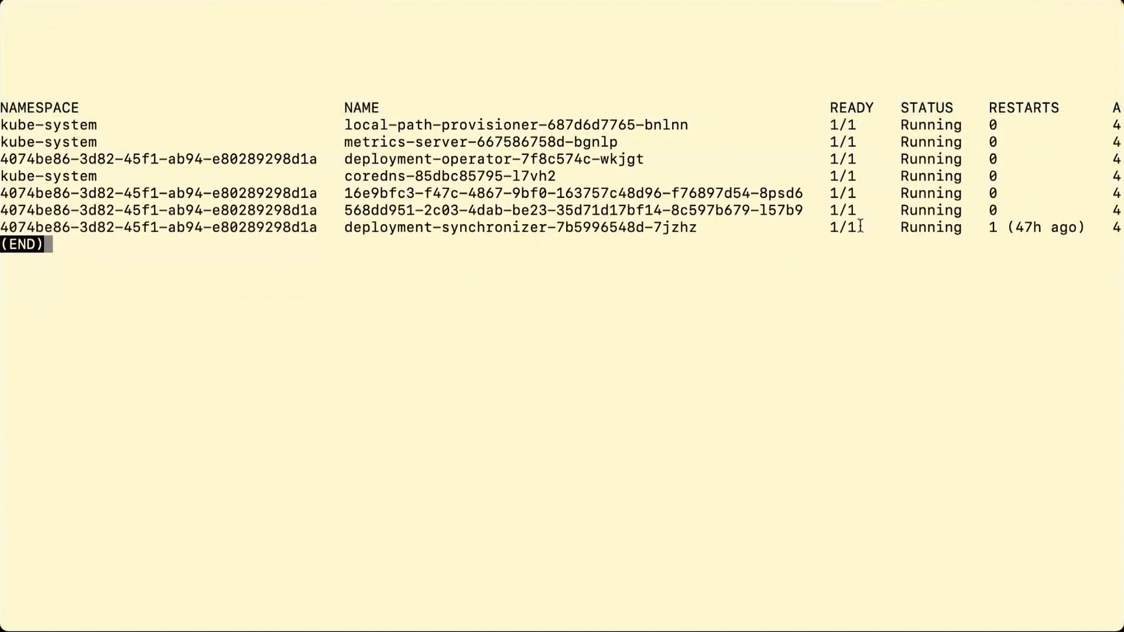
pyautogui.moveTo(857, 227); pyautogui.dragTo(822, 125)
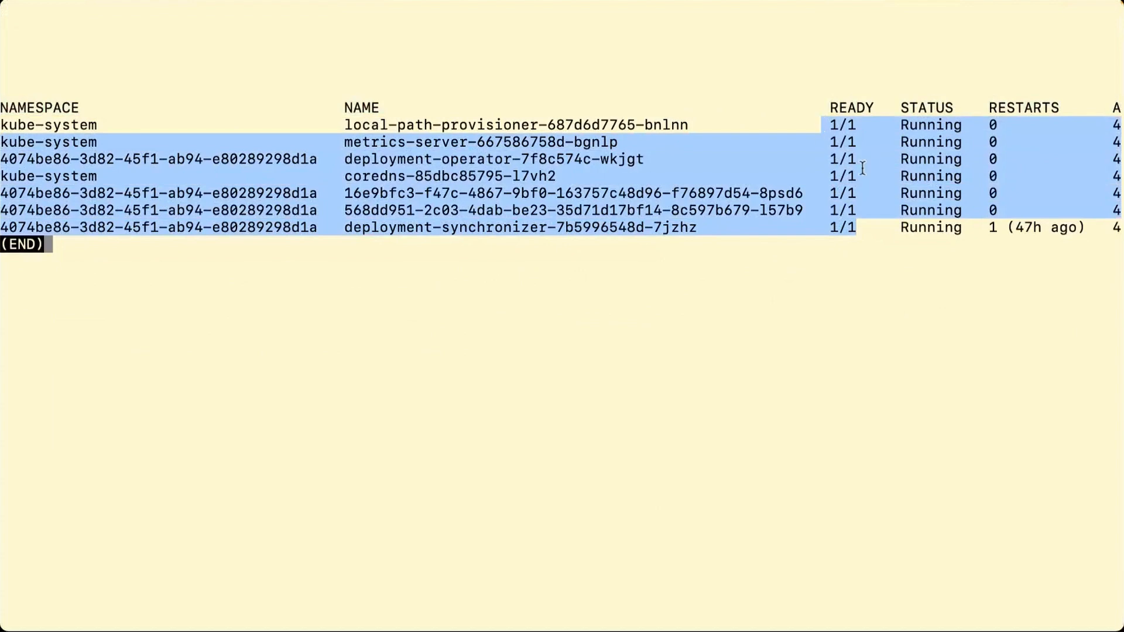
pyautogui.click(830, 177)
pyautogui.moveTo(829, 177); pyautogui.dragTo(862, 176)
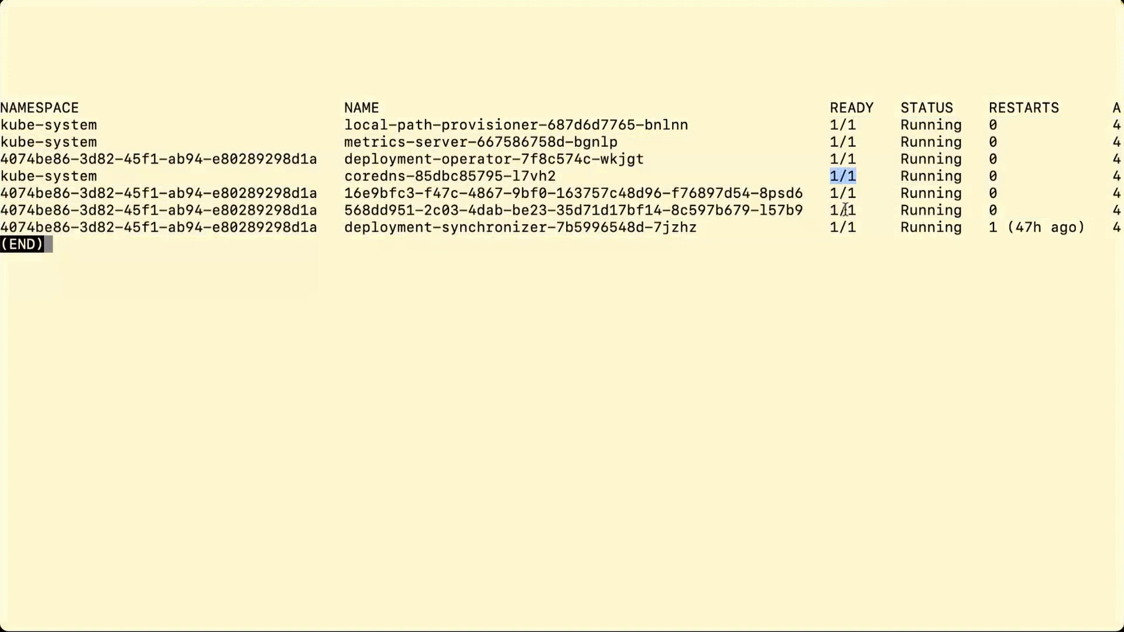
pyautogui.click(844, 234)
pyautogui.moveTo(346, 227); pyautogui.dragTo(548, 228)
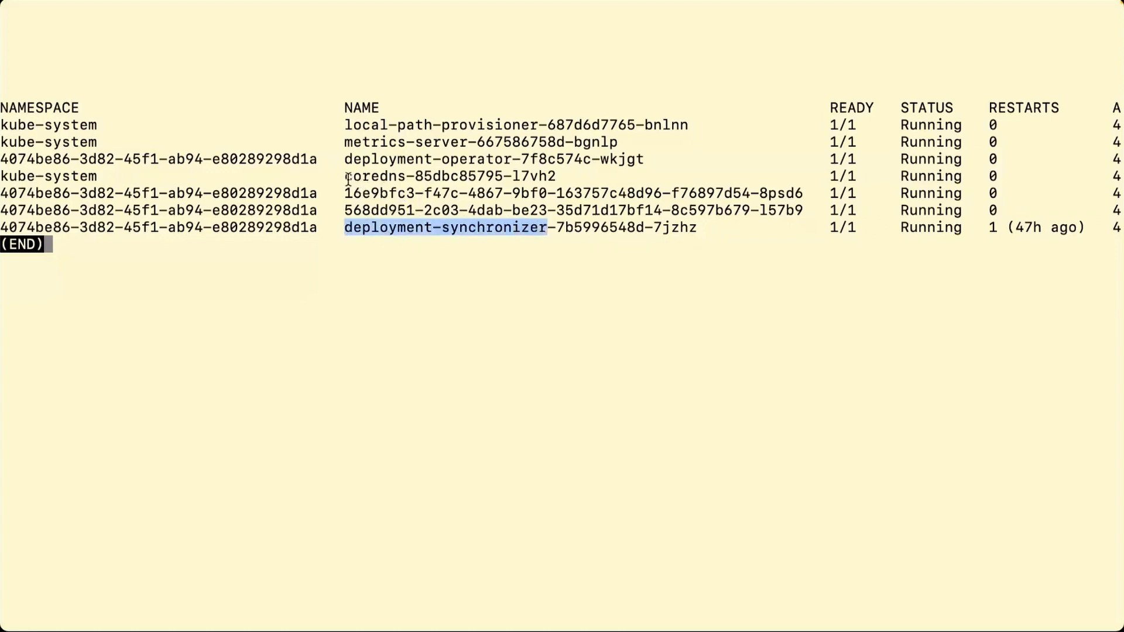
pyautogui.moveTo(345, 178); pyautogui.dragTo(505, 162)
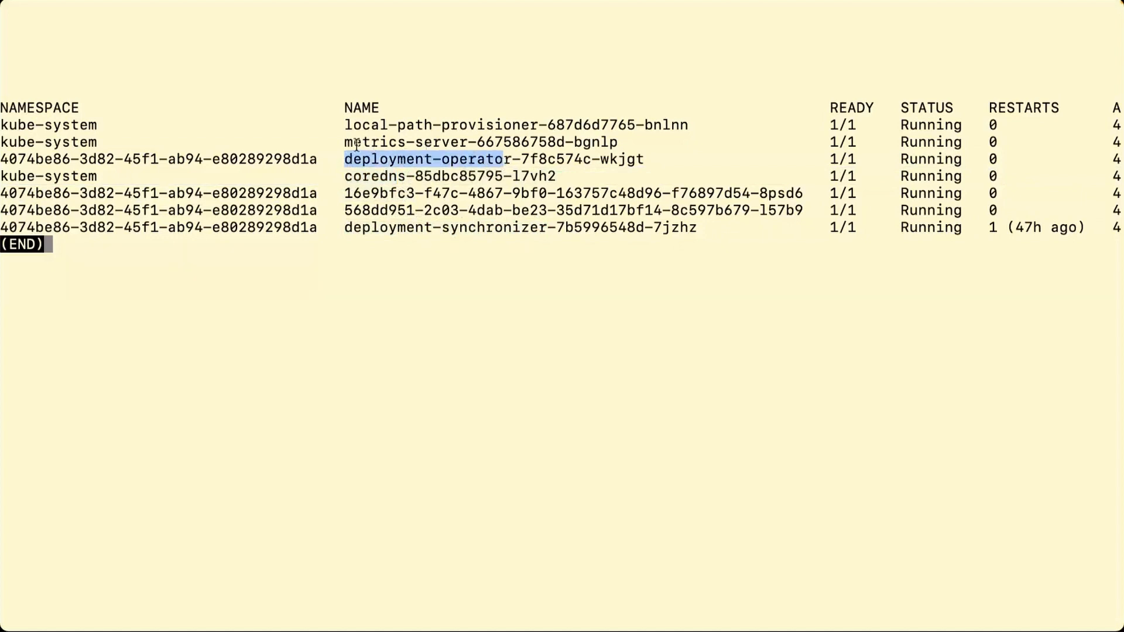
pyautogui.moveTo(355, 144); pyautogui.dragTo(441, 146)
pyautogui.moveTo(360, 126); pyautogui.dragTo(537, 126)
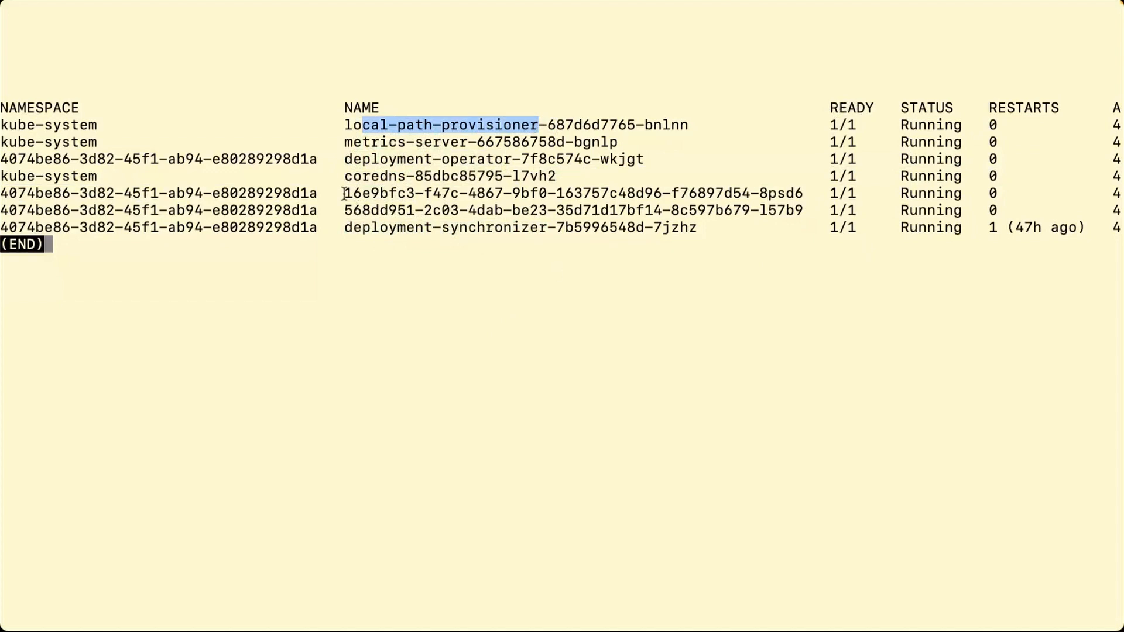
# - Point out the 16e9bfc3 app pod, deployment-operator and deployment-synchronizer names, and the kube-system namespace entries
pyautogui.moveTo(344, 194); pyautogui.dragTo(340, 217)
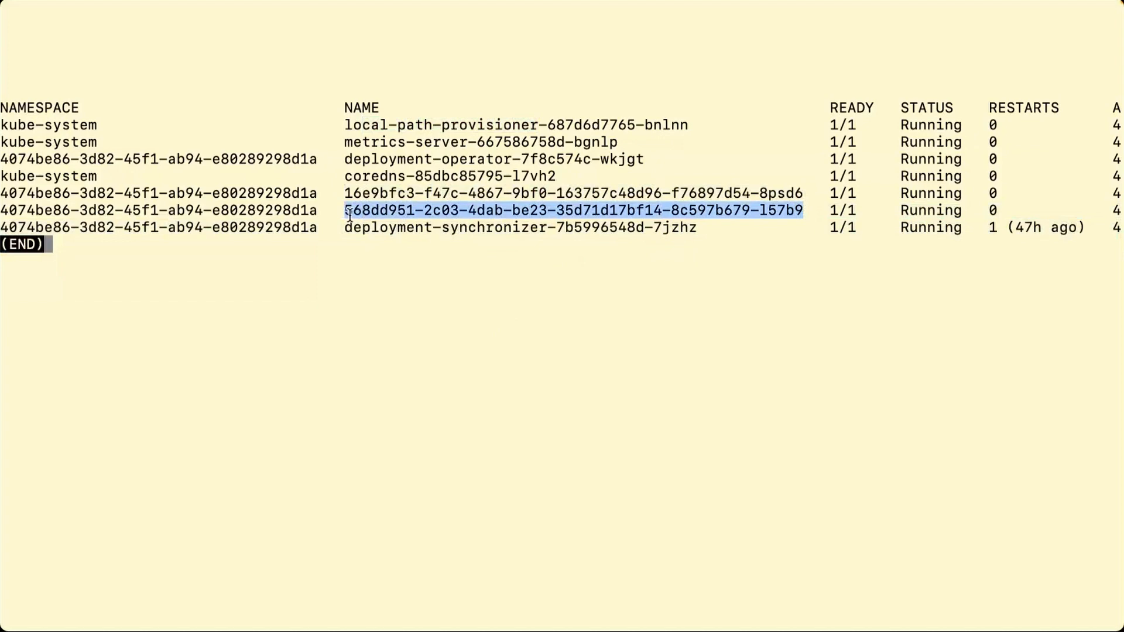
pyautogui.click(403, 262)
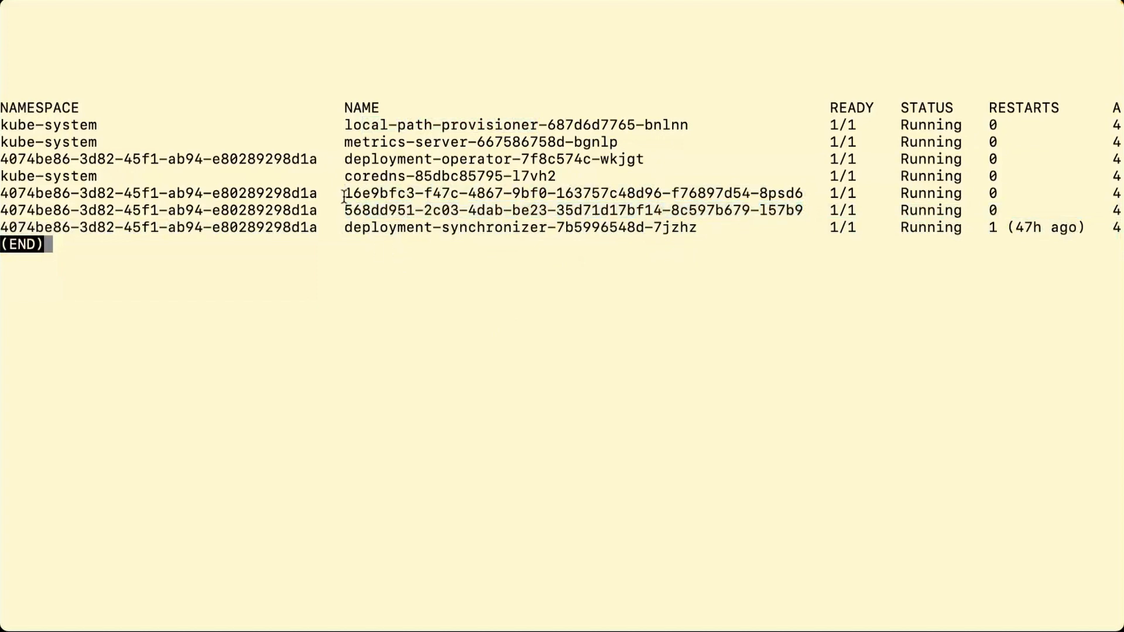
pyautogui.moveTo(345, 194); pyautogui.dragTo(509, 193)
pyautogui.click(413, 252)
pyautogui.moveTo(344, 159); pyautogui.dragTo(513, 157)
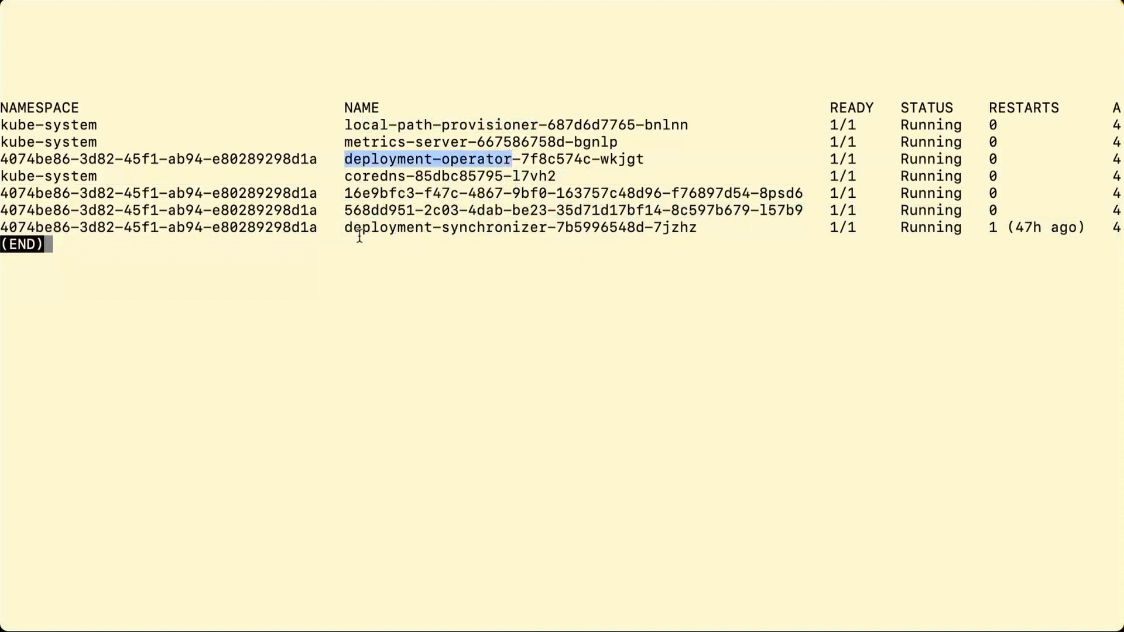
pyautogui.moveTo(346, 227); pyautogui.dragTo(546, 222)
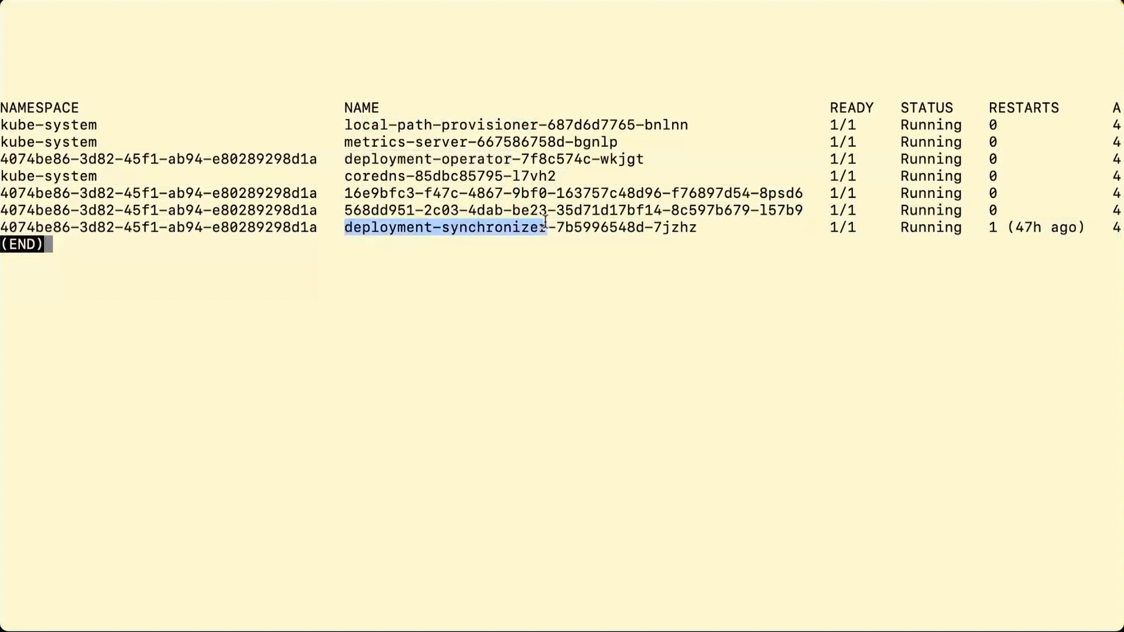
pyautogui.click(401, 229)
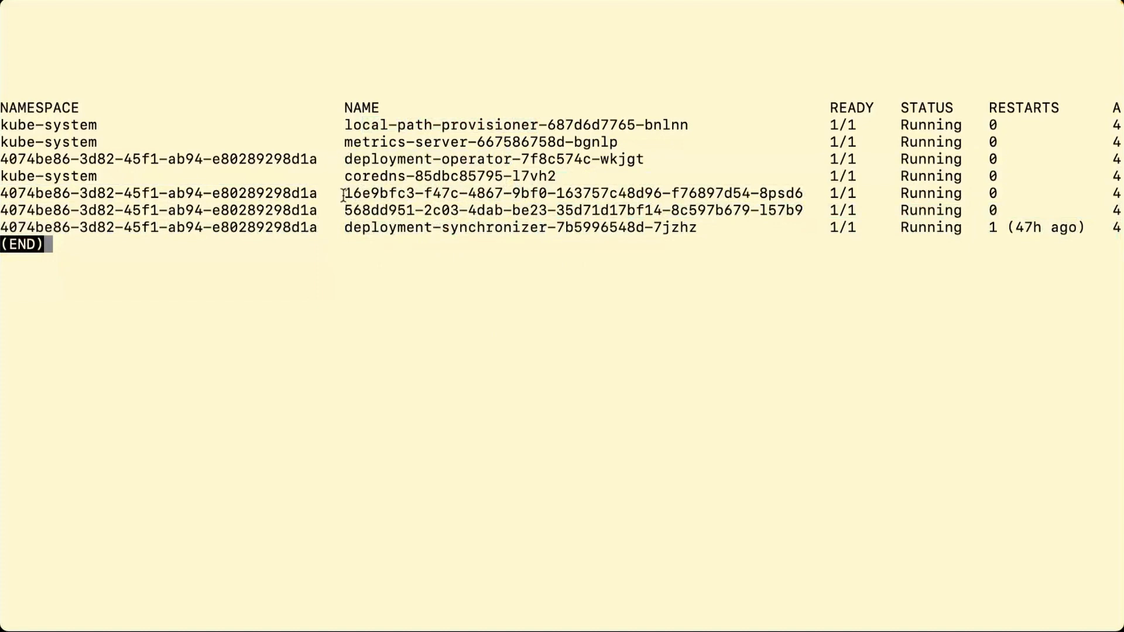
pyautogui.moveTo(345, 193); pyautogui.dragTo(2, 193)
pyautogui.click(319, 210)
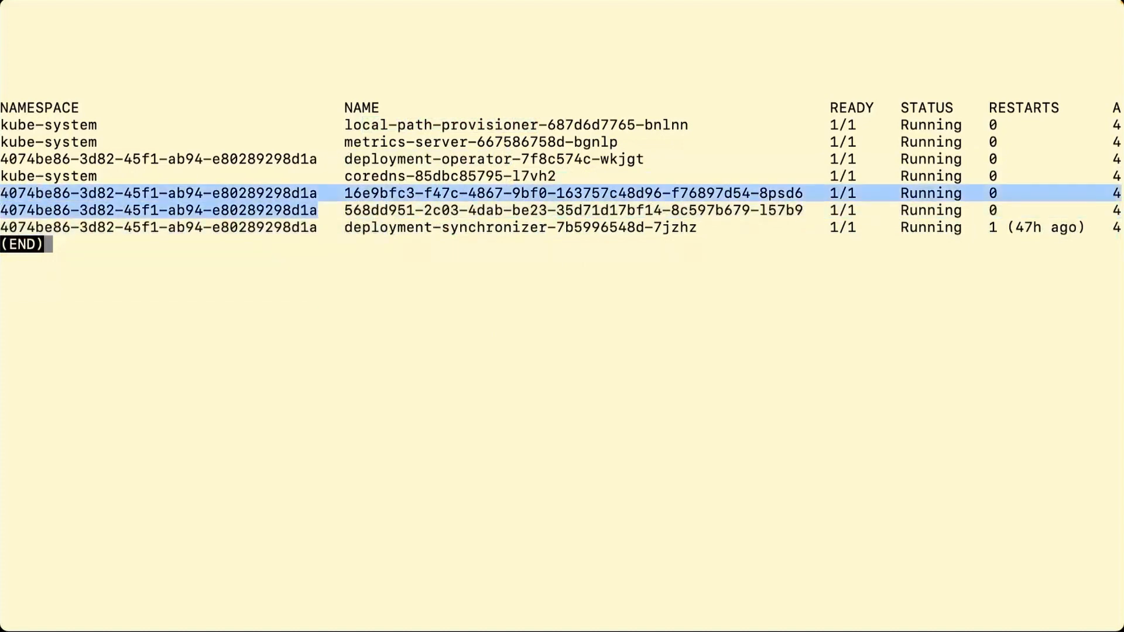
pyautogui.click(104, 260)
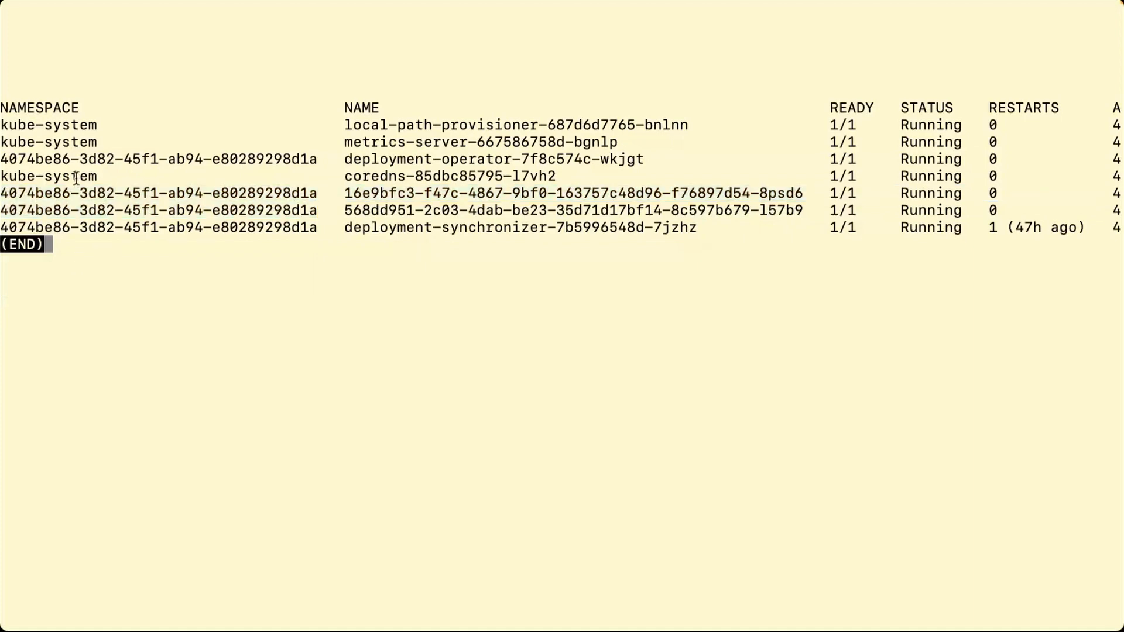
pyautogui.moveTo(106, 175); pyautogui.dragTo(2, 174)
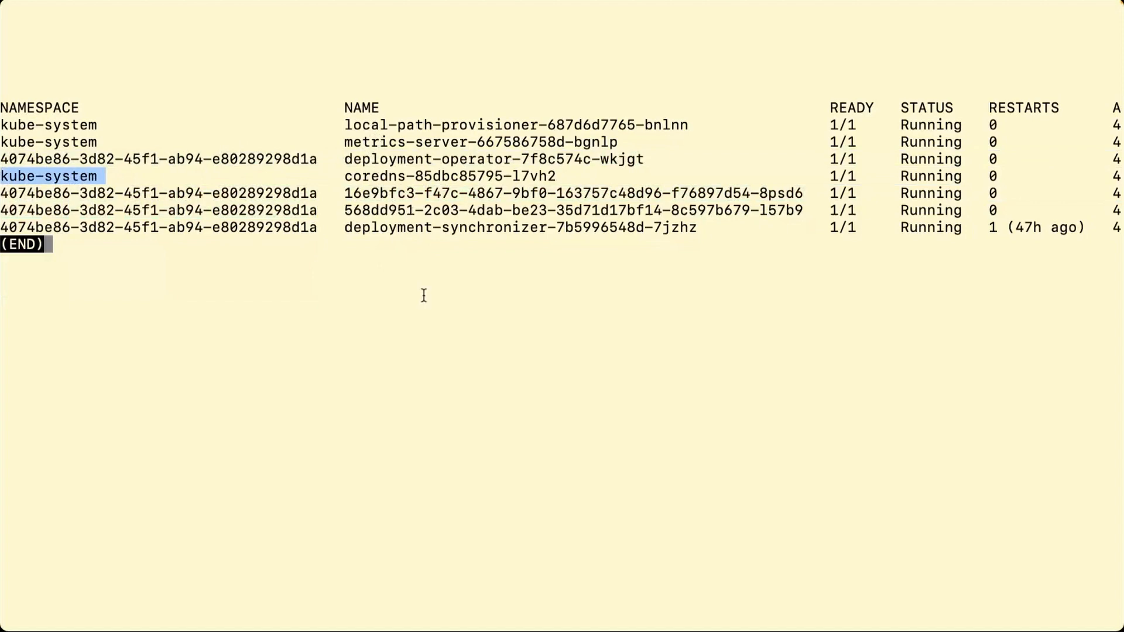
pyautogui.click(406, 330)
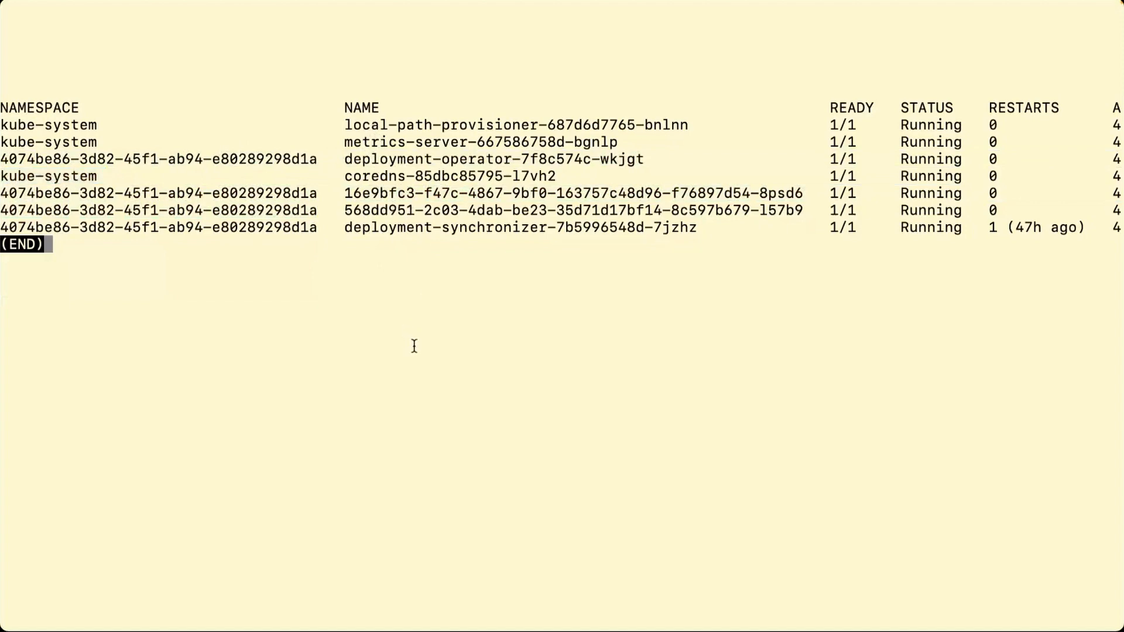
# - Quit the pager and rerun kubectl get pods -A without less
pyautogui.press('q')
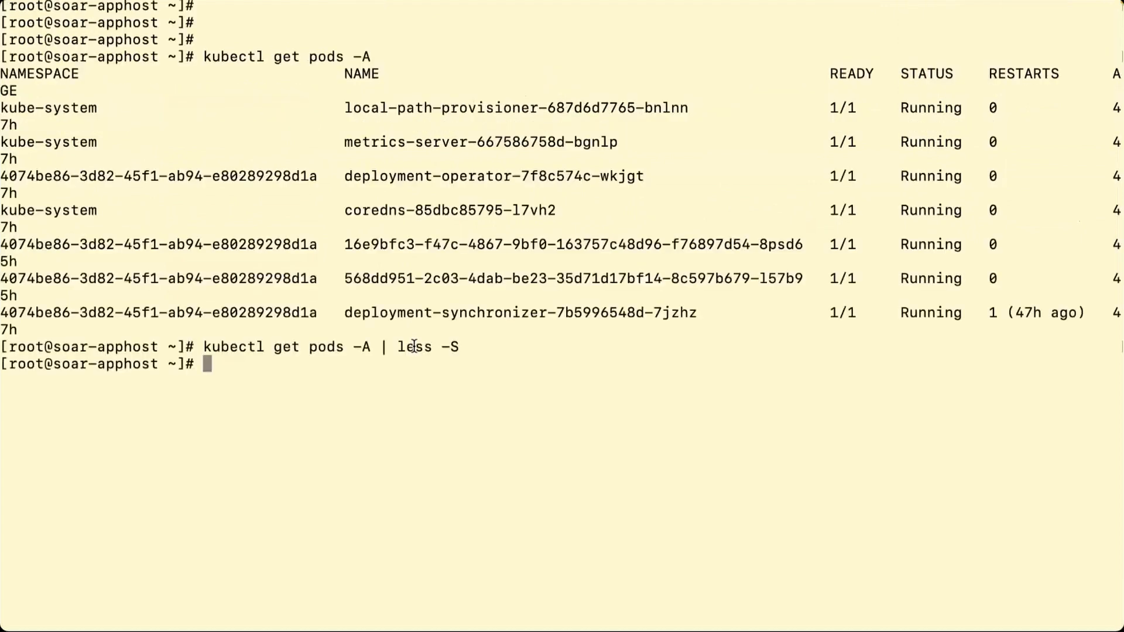
pyautogui.press('Up')
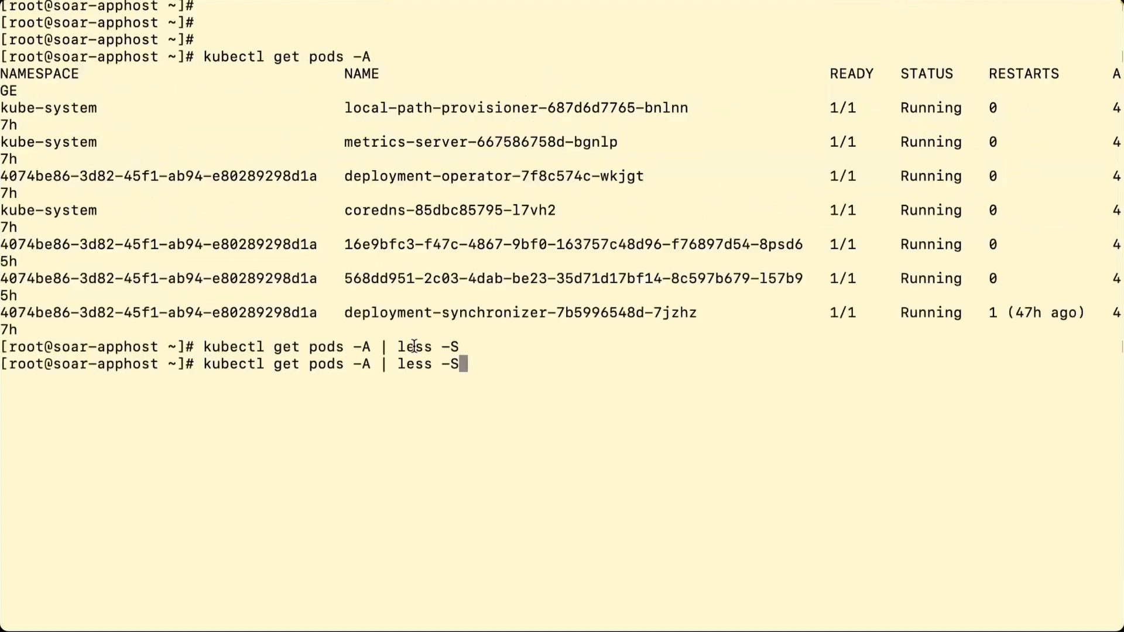
pyautogui.press('BackSpace')
pyautogui.press('BackSpace')
pyautogui.press('BackSpace')
pyautogui.press('BackSpace')
pyautogui.press('BackSpace')
pyautogui.press('BackSpace')
pyautogui.press('BackSpace')
pyautogui.press('BackSpace')
pyautogui.press('BackSpace')
pyautogui.press('Return')
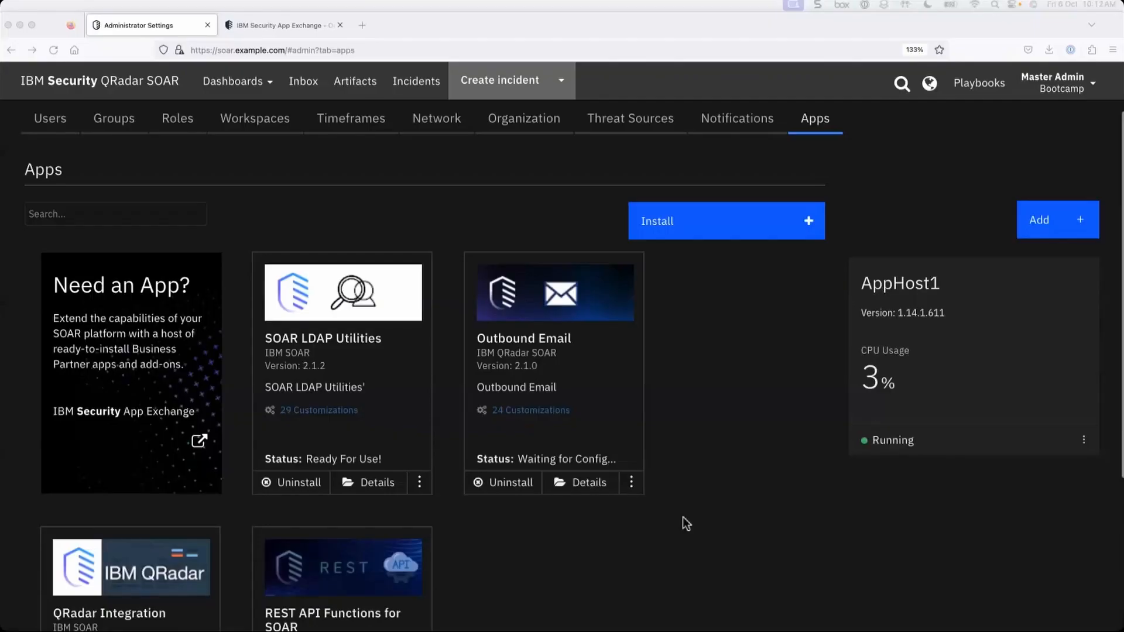
pyautogui.scroll(-2, 683, 518)
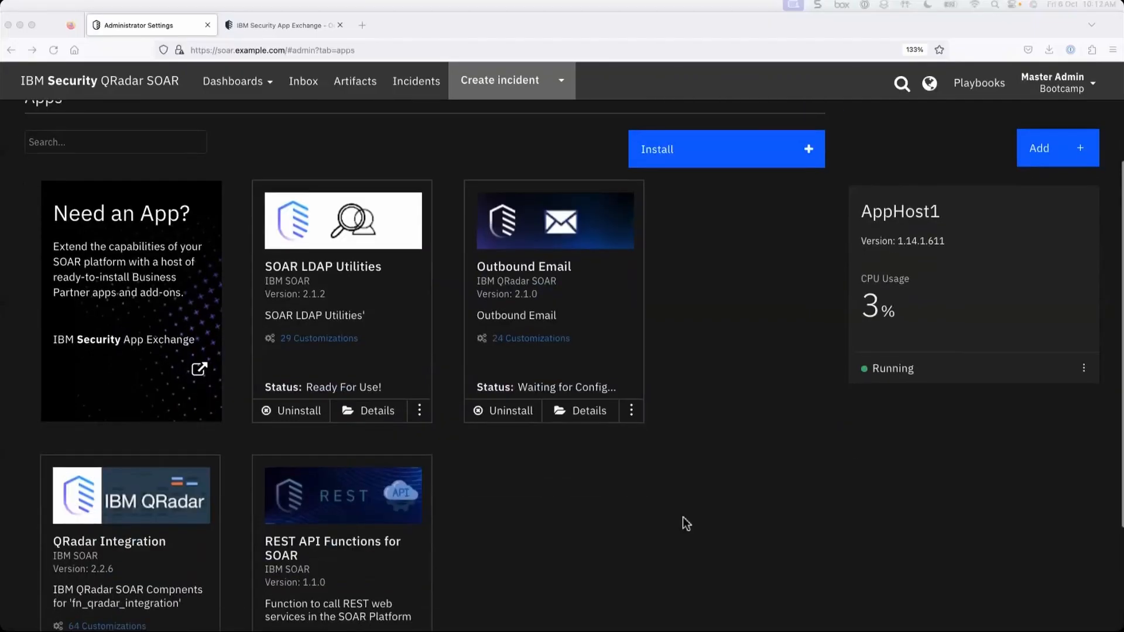
# - Open the QRadar Integration app's details and keep AppHost1 selected as its app host
pyautogui.scroll(-3, 683, 517)
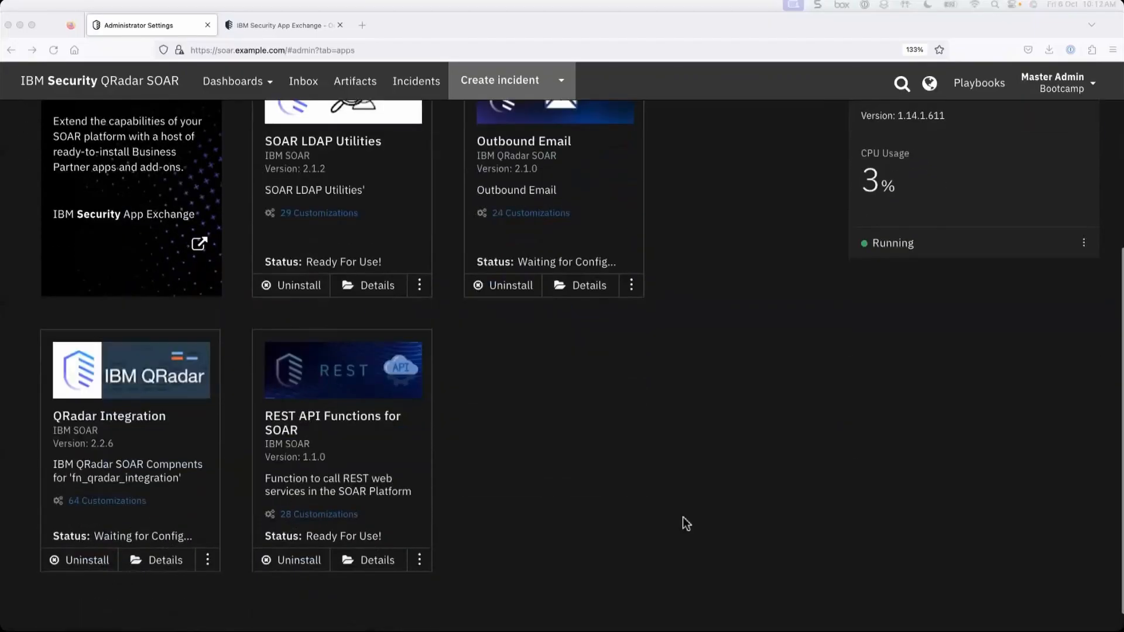
pyautogui.click(154, 561)
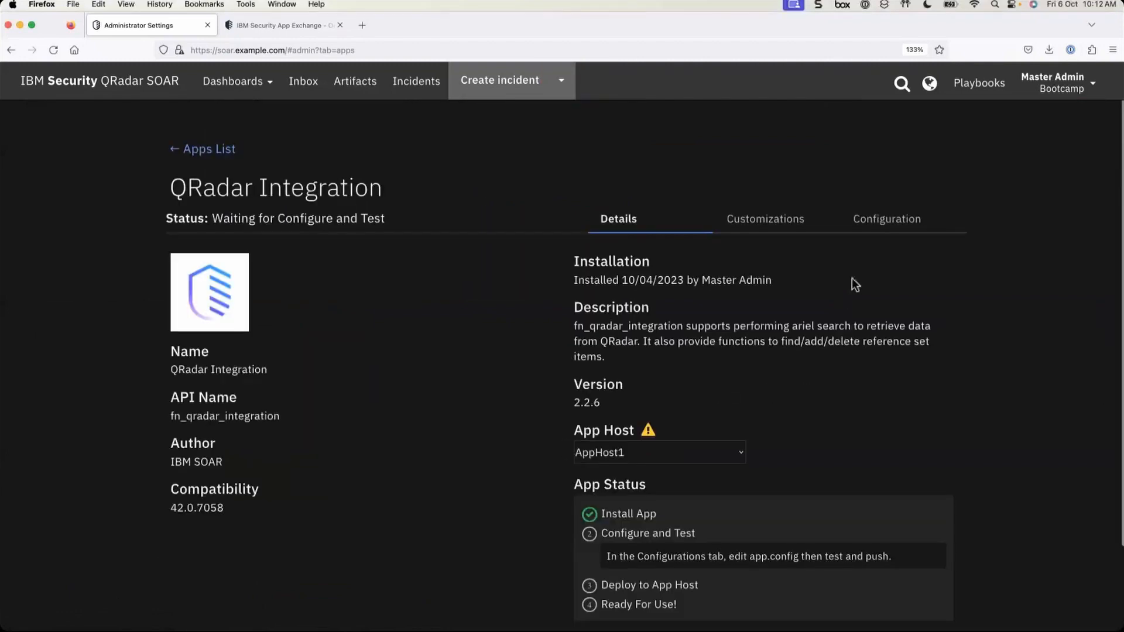
pyautogui.scroll(-3, 882, 301)
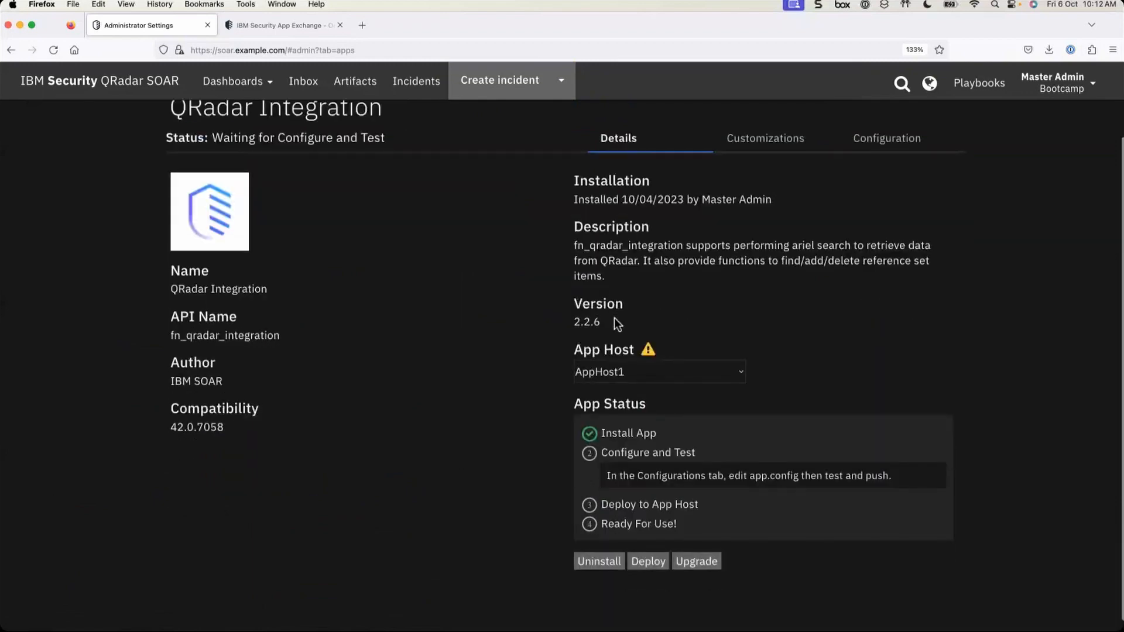
pyautogui.click(628, 371)
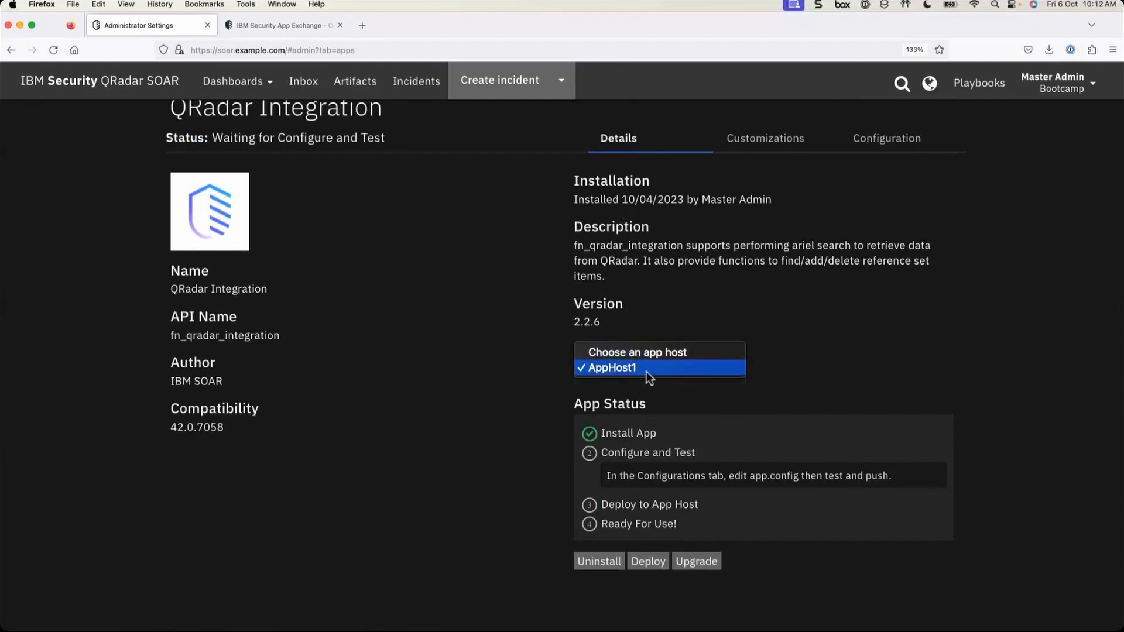
pyautogui.click(647, 369)
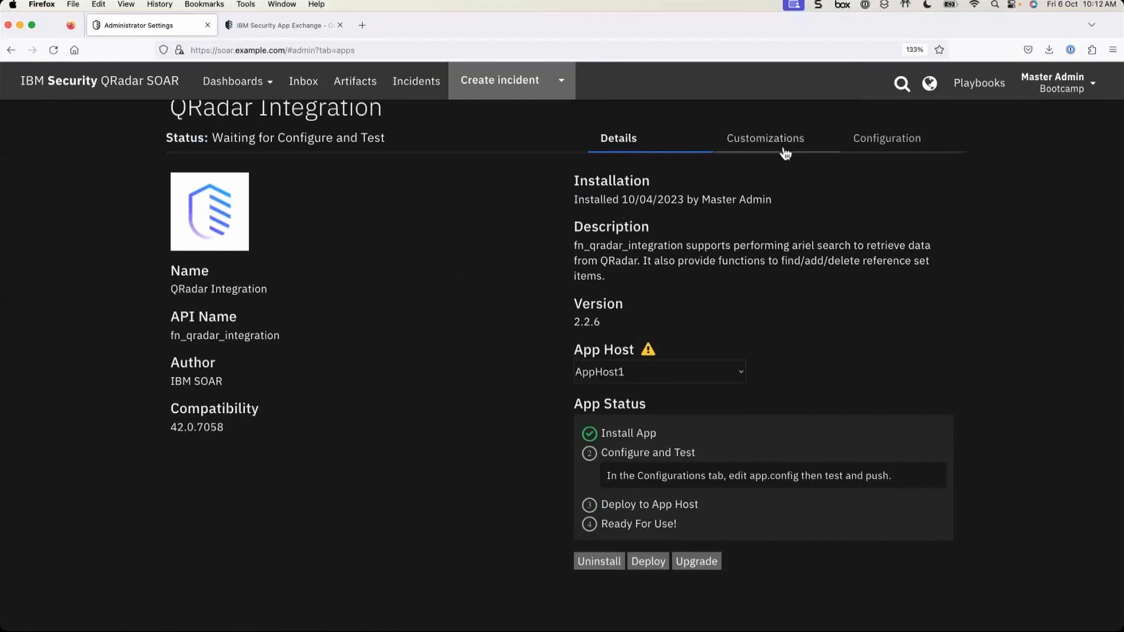
pyautogui.click(755, 139)
# - Show QRadar Integration's Configuration tab, pointing out the App Settings and App Secrets tables
pyautogui.click(889, 138)
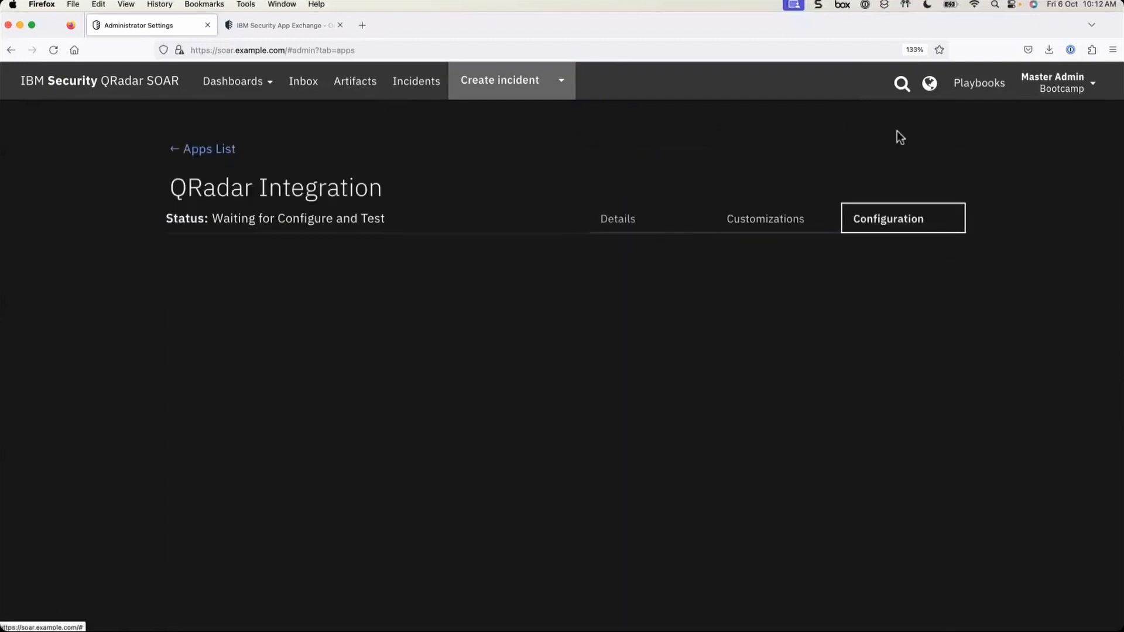
pyautogui.scroll(-3, 528, 495)
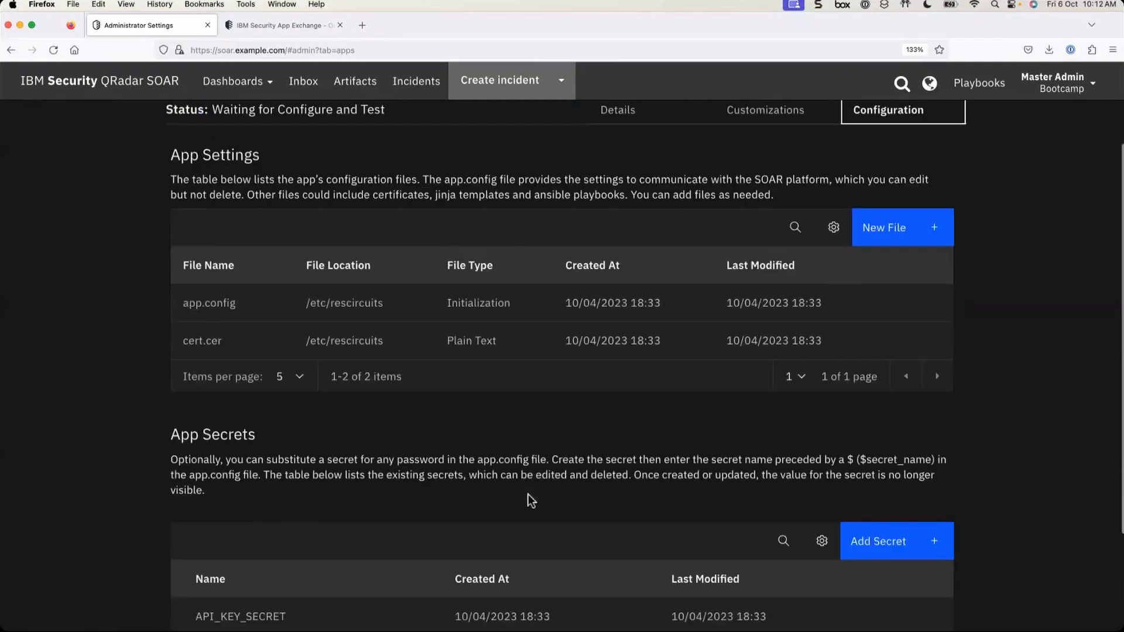
pyautogui.click(176, 156)
pyautogui.moveTo(176, 155); pyautogui.dragTo(296, 164)
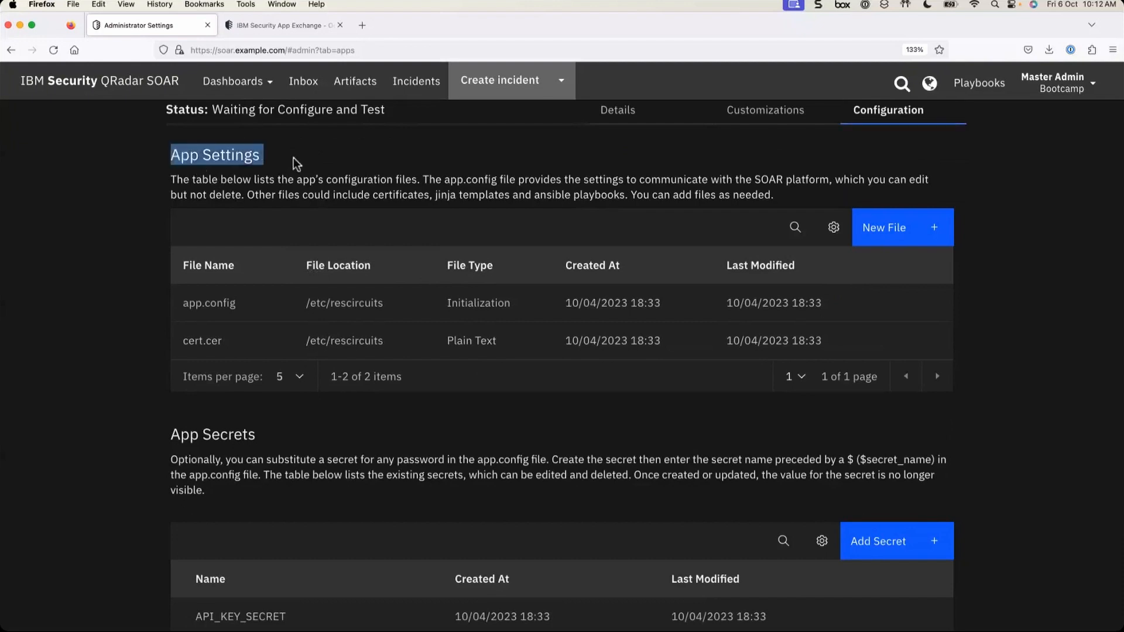
pyautogui.click(170, 439)
pyautogui.moveTo(169, 438); pyautogui.dragTo(269, 448)
pyautogui.click(358, 420)
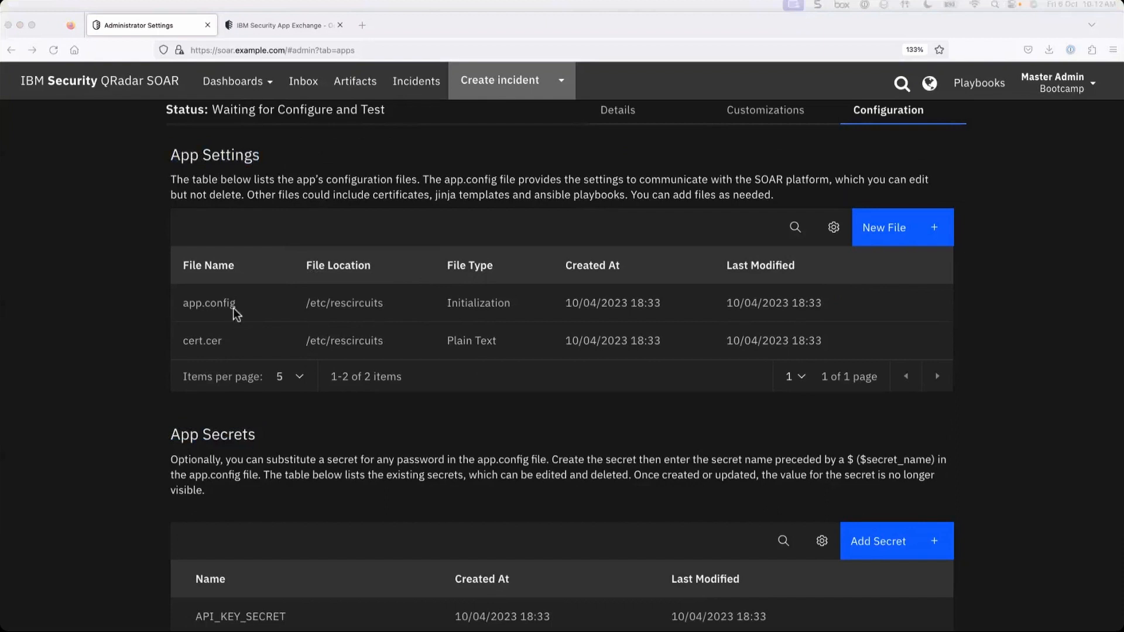
pyautogui.click(269, 307)
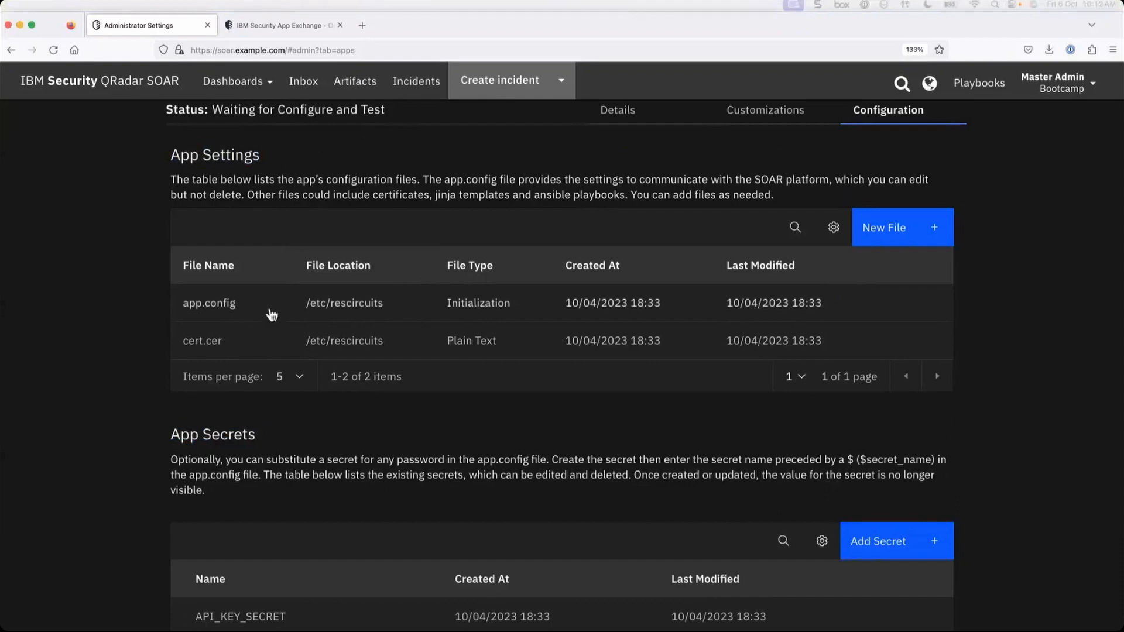
pyautogui.click(234, 311)
pyautogui.scroll(-2, 465, 428)
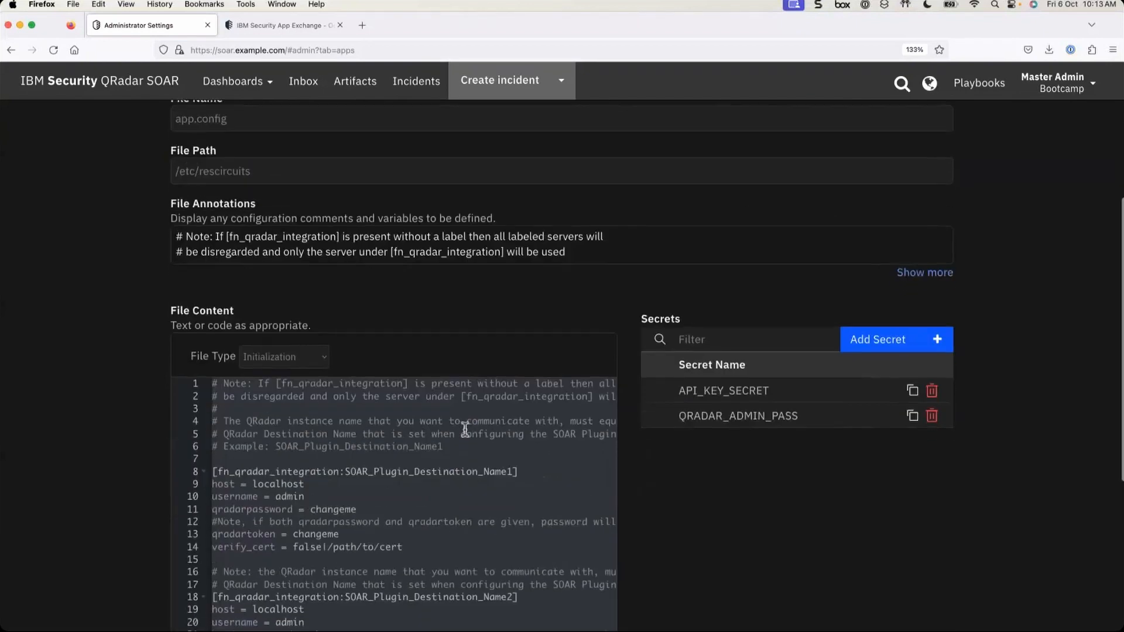
pyautogui.scroll(-4, 465, 429)
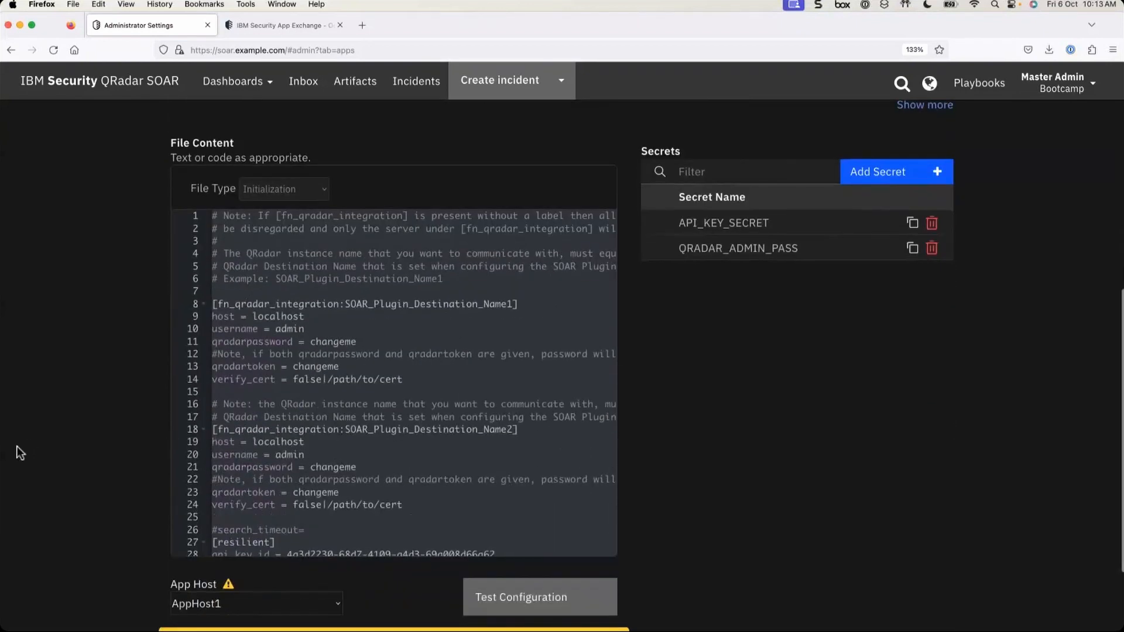
pyautogui.scroll(1, 303, 403)
pyautogui.scroll(-2, 303, 403)
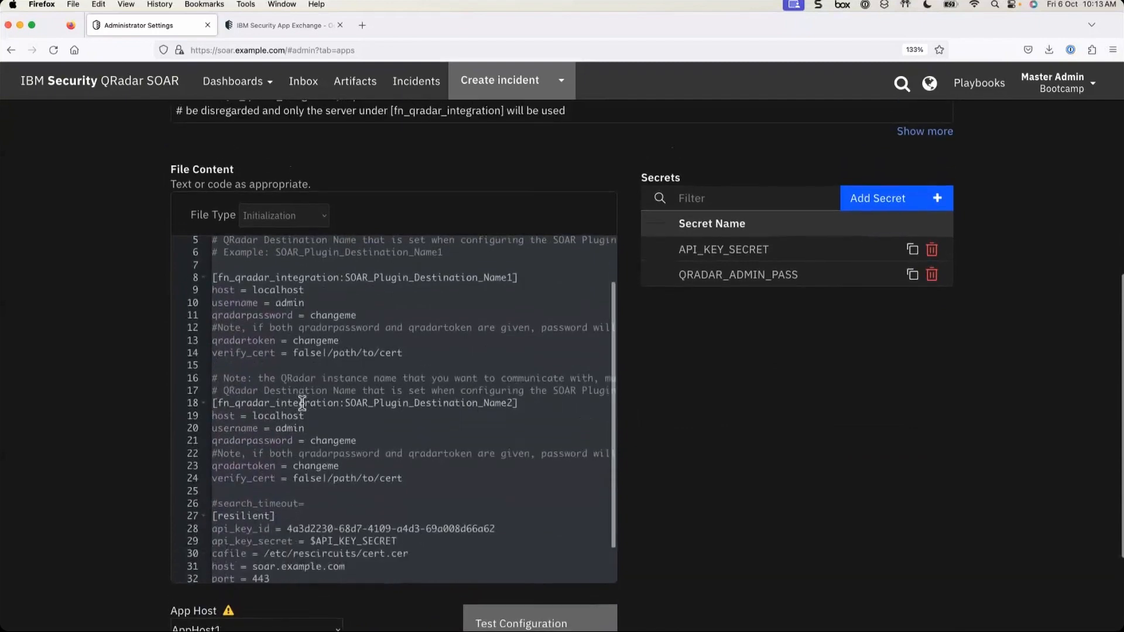
pyautogui.click(223, 290)
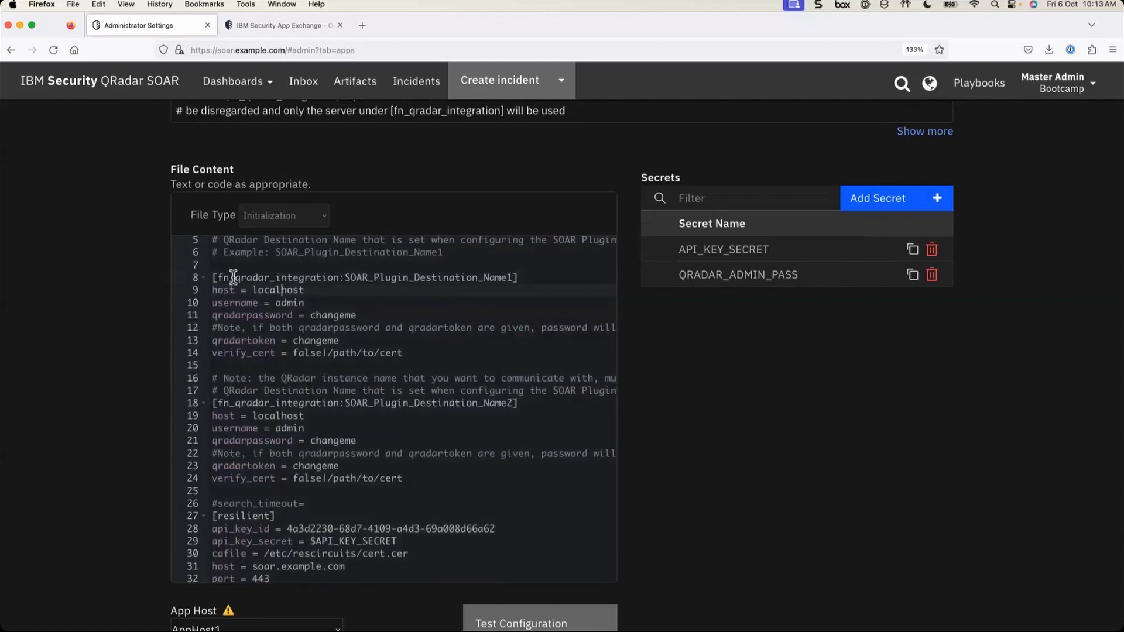
pyautogui.moveTo(221, 278); pyautogui.dragTo(346, 278)
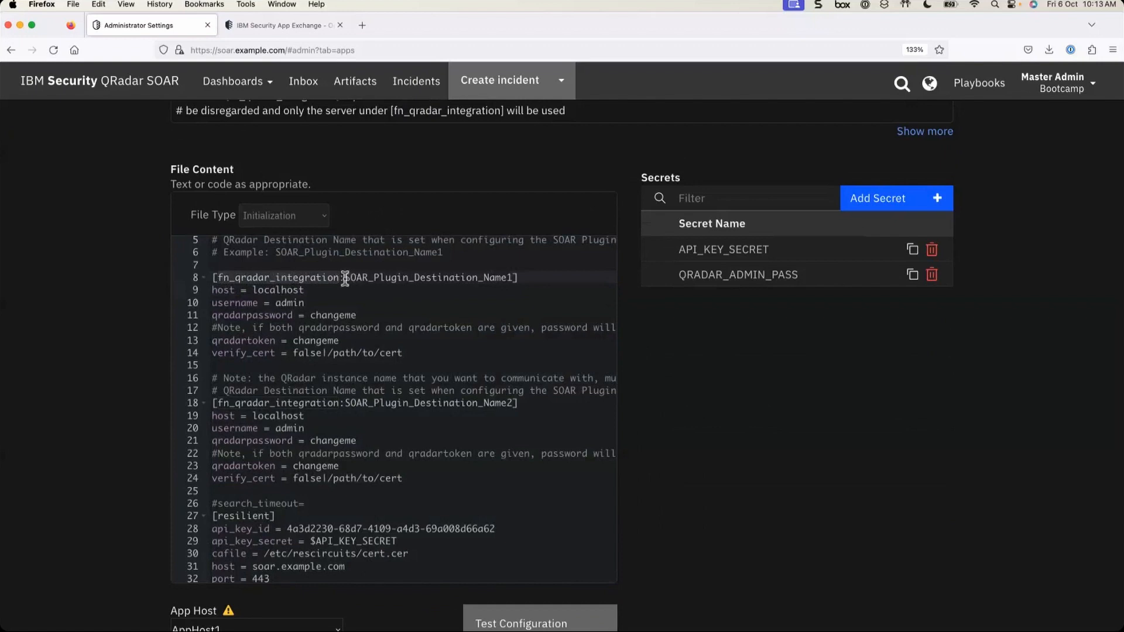
pyautogui.click(345, 279)
pyautogui.scroll(2, 427, 321)
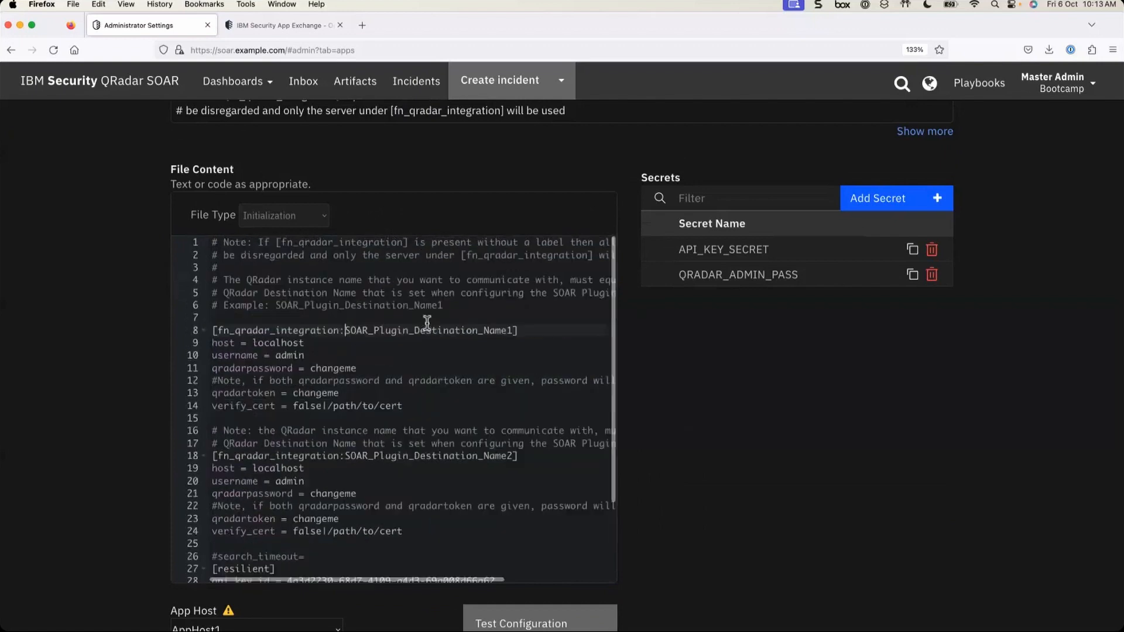
pyautogui.scroll(-4, 461, 406)
pyautogui.scroll(2, 463, 413)
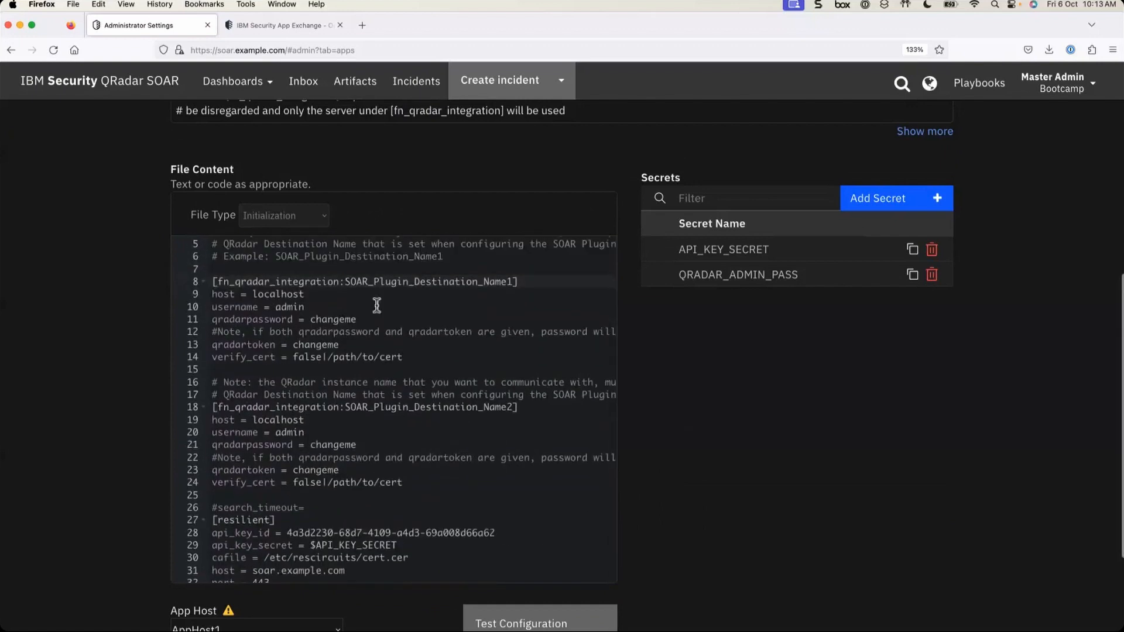
pyautogui.moveTo(347, 282); pyautogui.dragTo(515, 287)
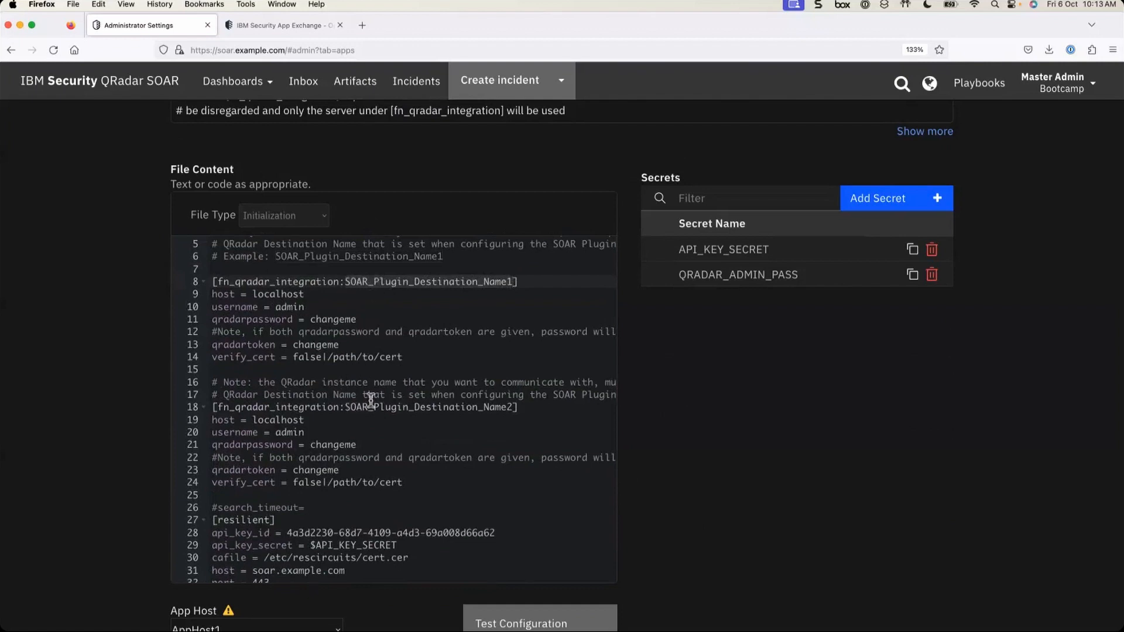
pyautogui.doubleClick(403, 409)
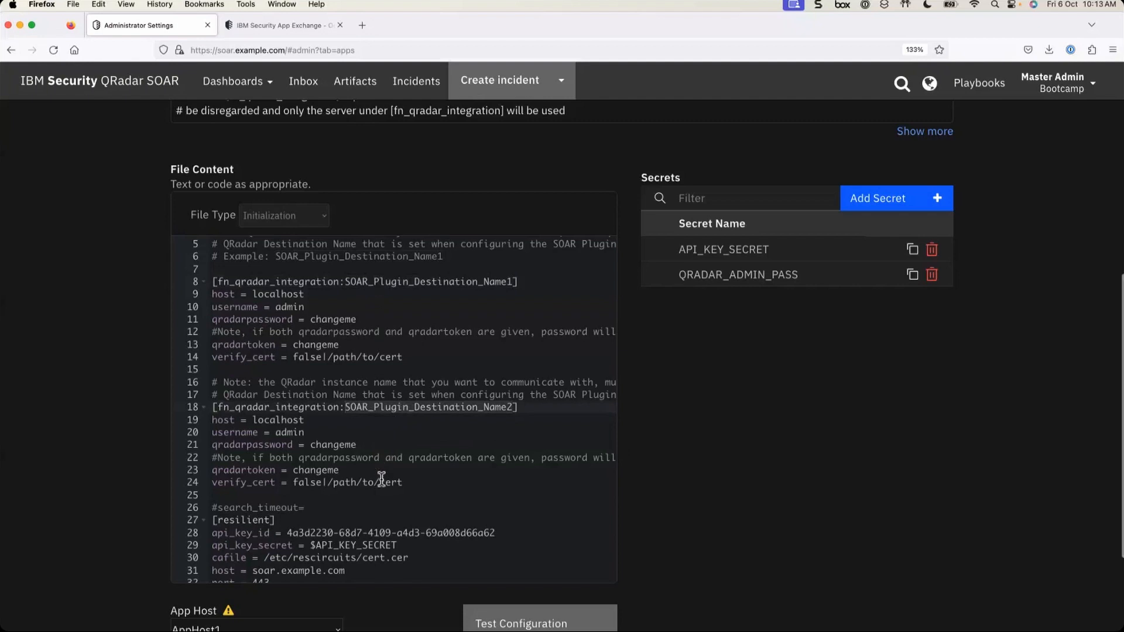
pyautogui.doubleClick(266, 421)
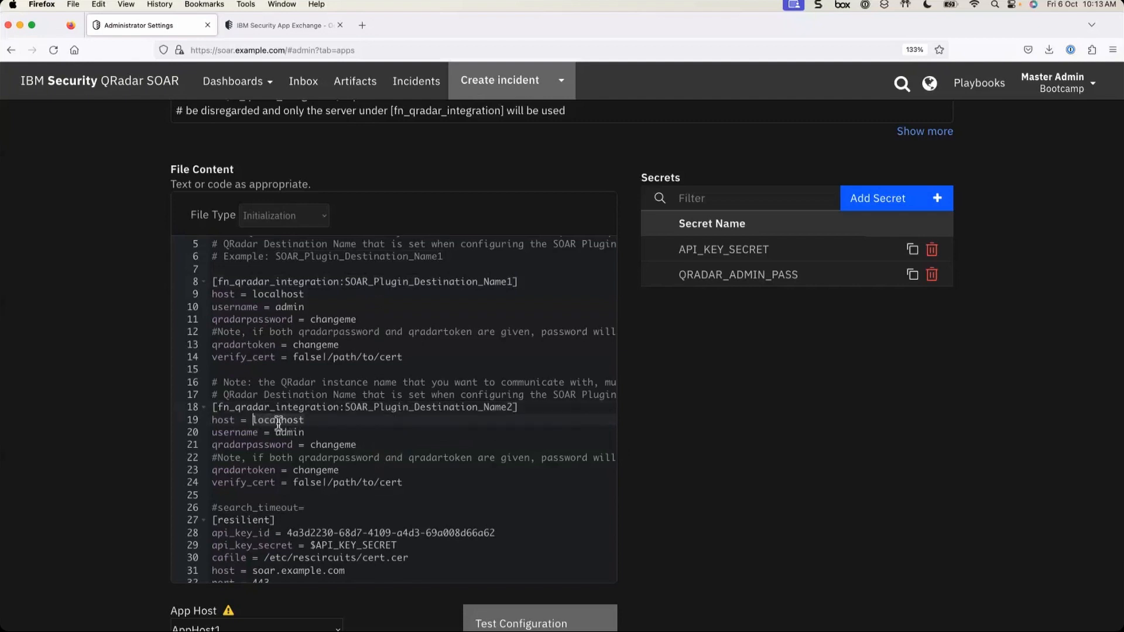
pyautogui.doubleClick(298, 434)
pyautogui.doubleClick(332, 444)
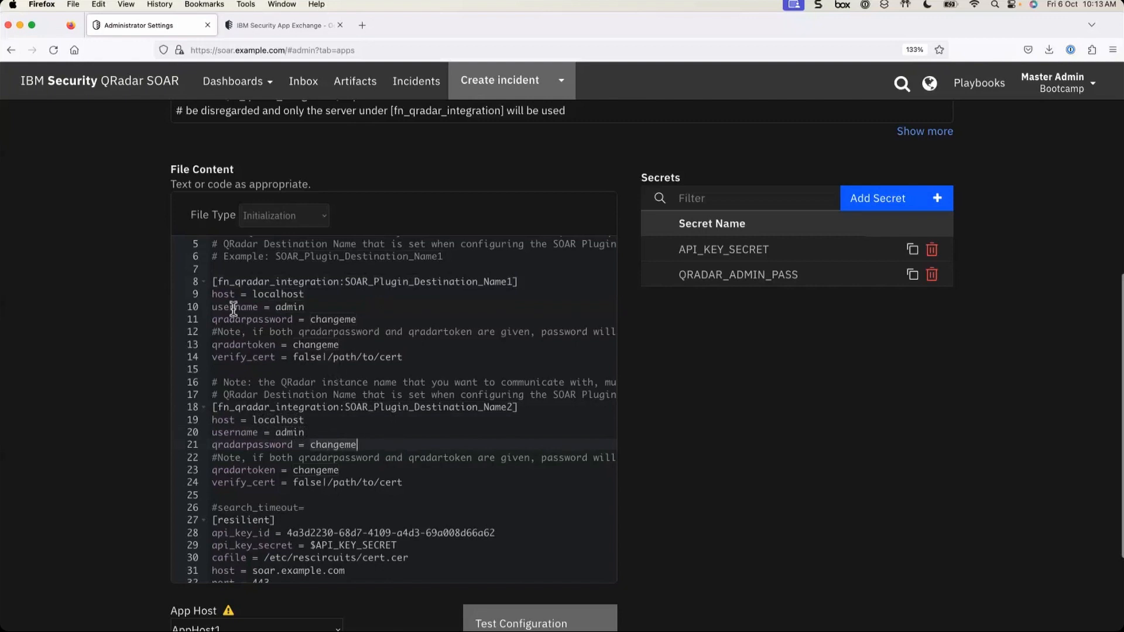
pyautogui.doubleClick(289, 307)
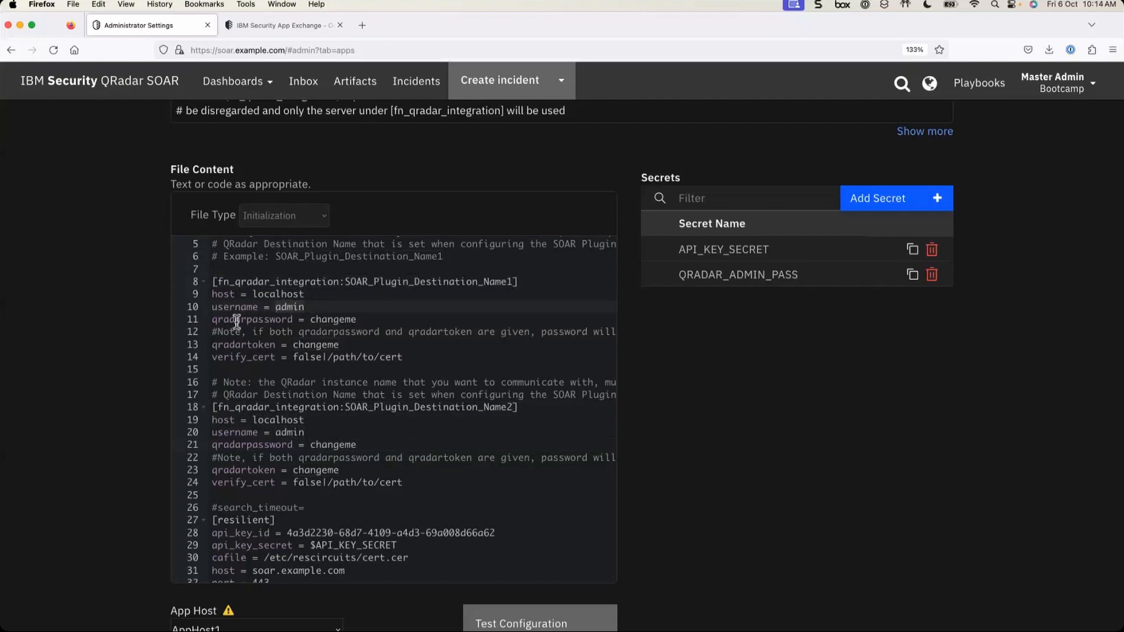
pyautogui.doubleClick(335, 320)
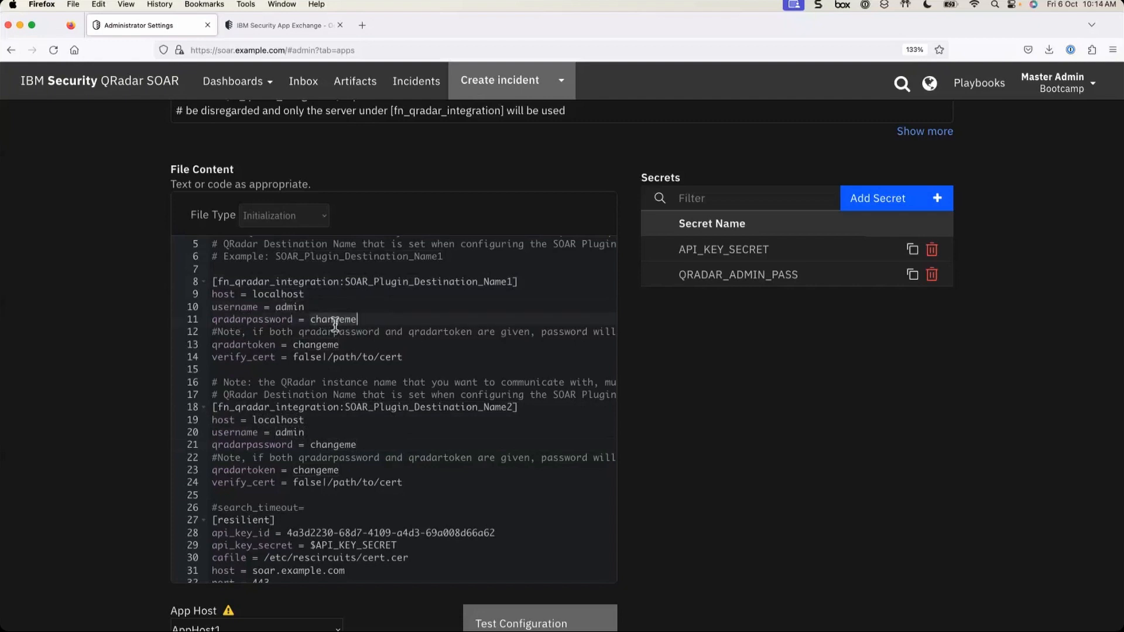
pyautogui.click(367, 319)
pyautogui.click(347, 344)
pyautogui.scroll(-5, 350, 342)
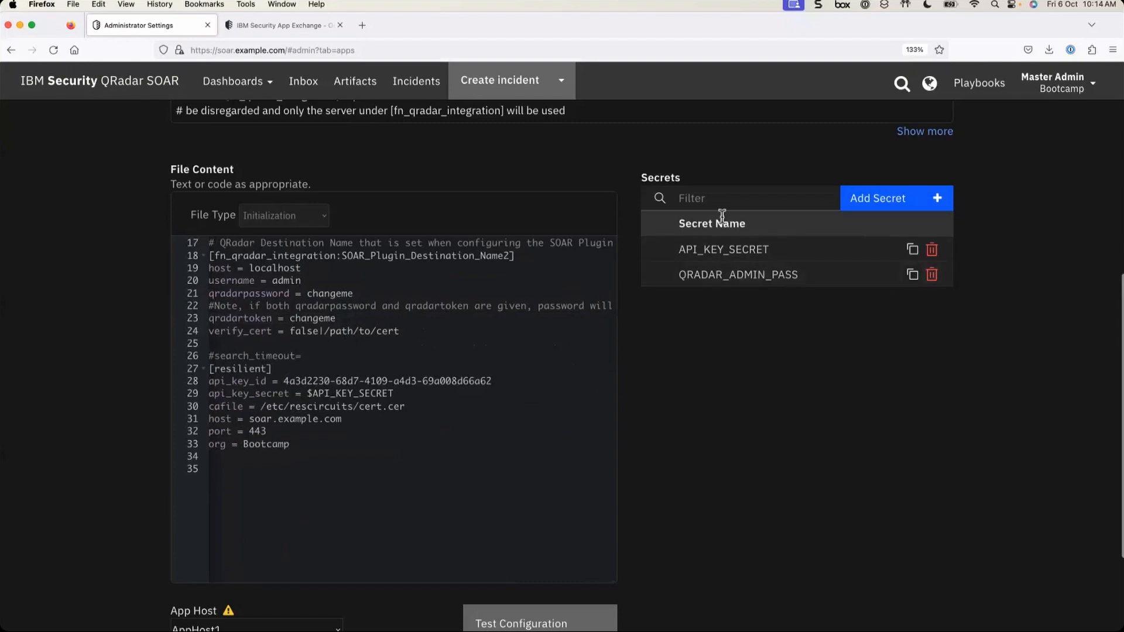
pyautogui.scroll(3, 107, 515)
pyautogui.scroll(2, 107, 515)
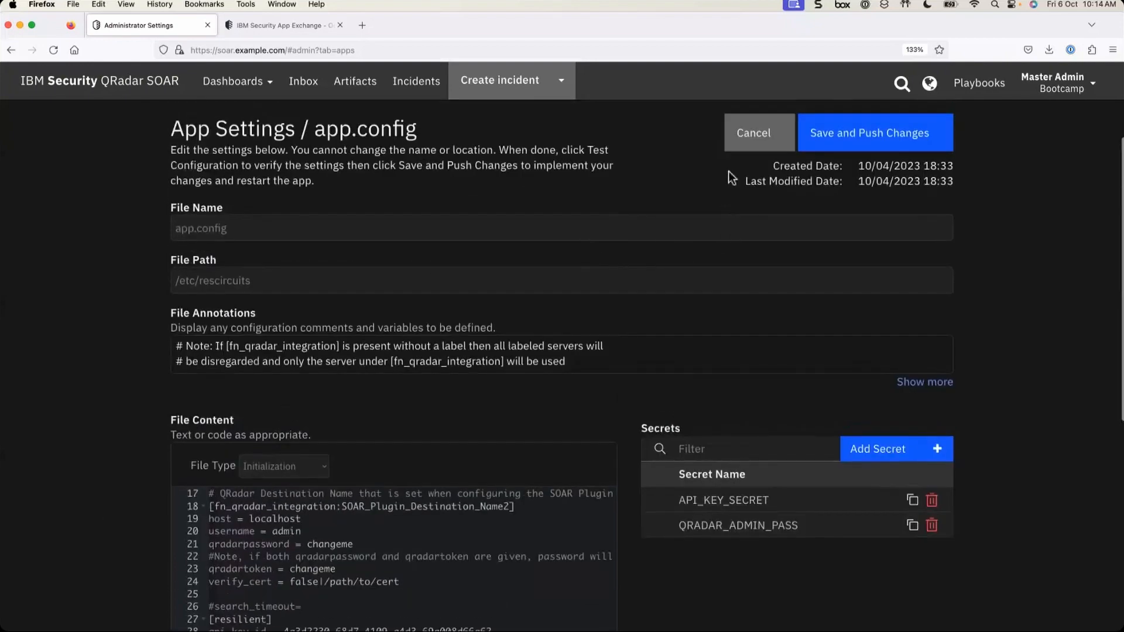
pyautogui.click(735, 135)
pyautogui.scroll(-2, 304, 463)
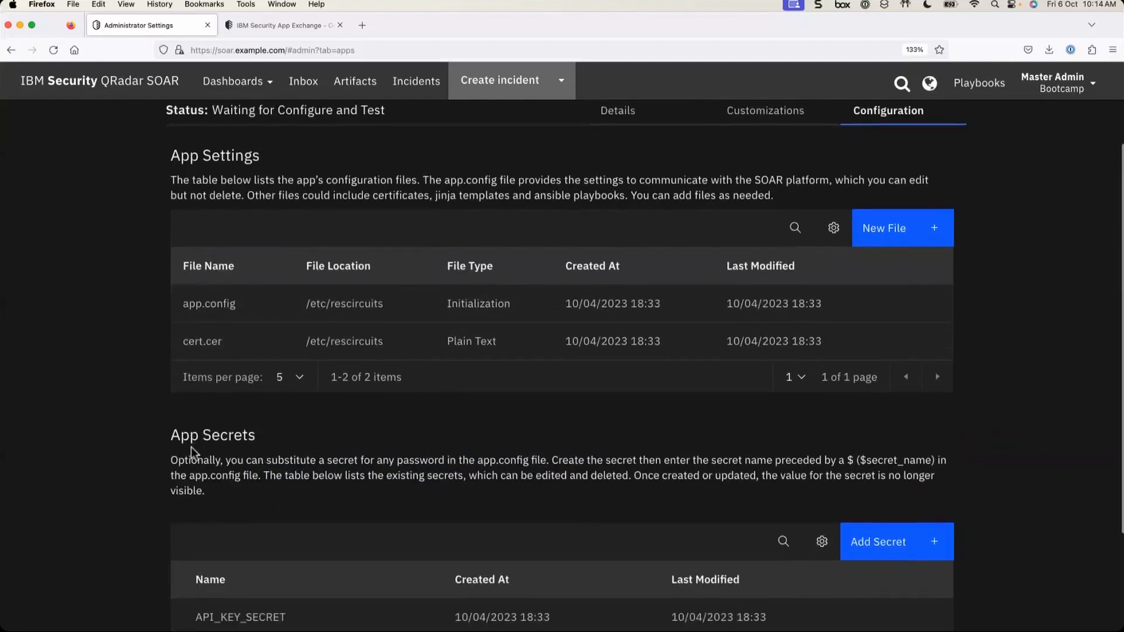
pyautogui.scroll(-2, 193, 452)
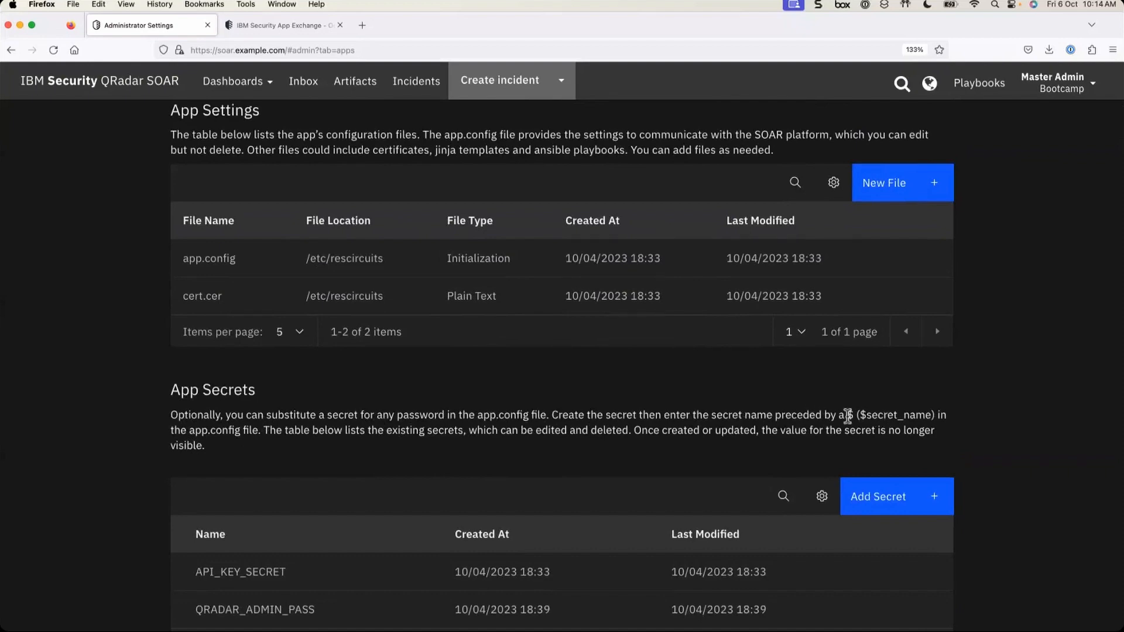
pyautogui.moveTo(848, 416); pyautogui.dragTo(939, 416)
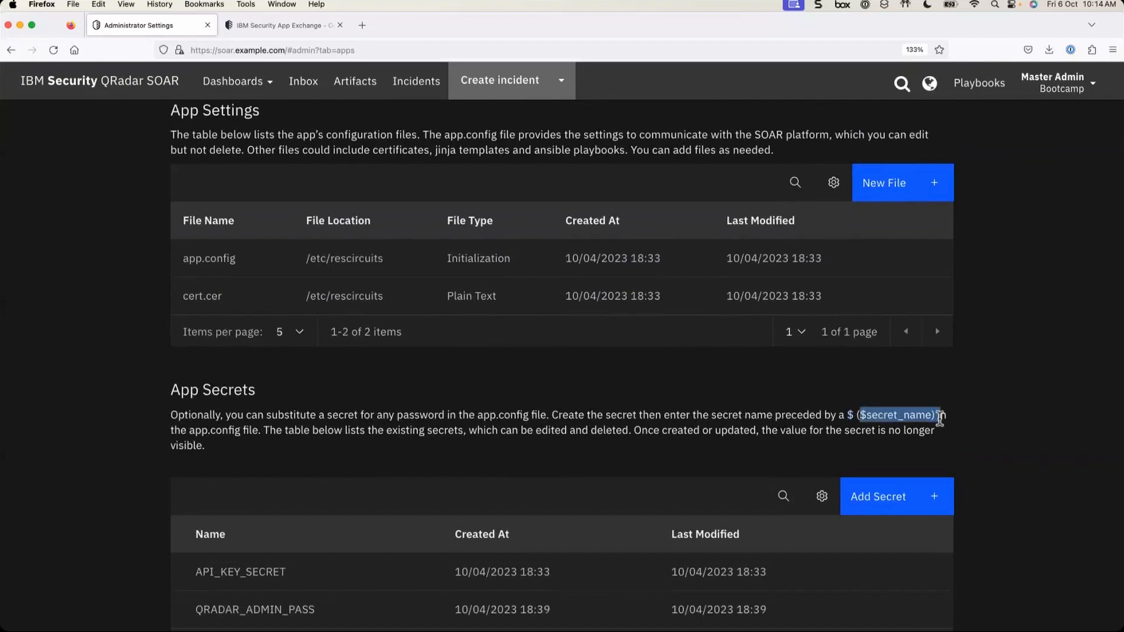
pyautogui.scroll(1, 680, 462)
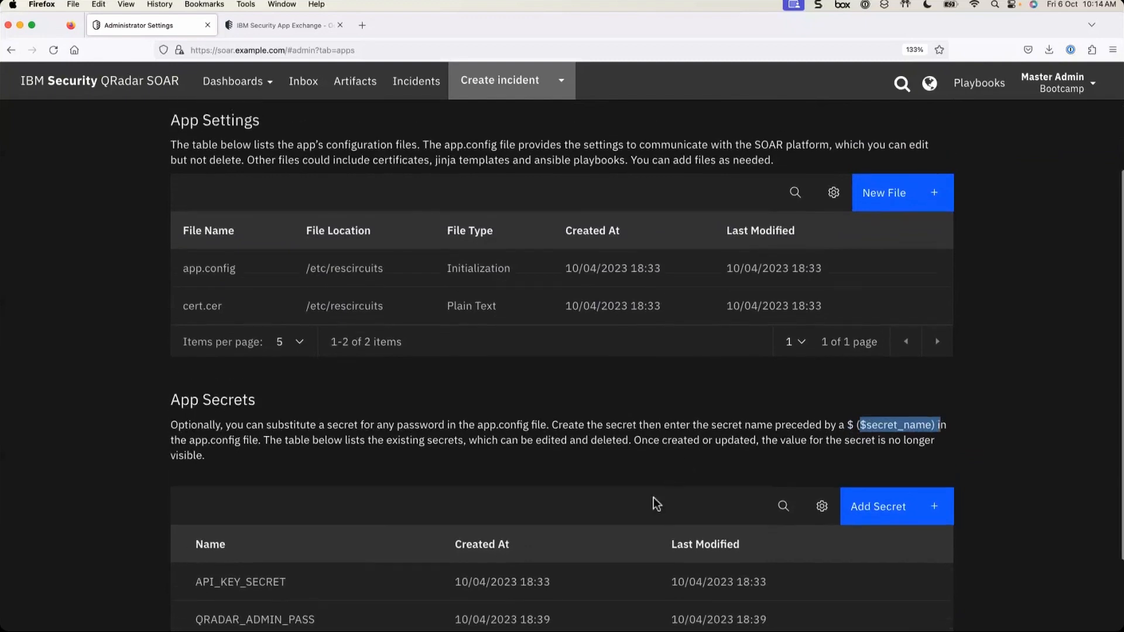
pyautogui.scroll(1, 654, 498)
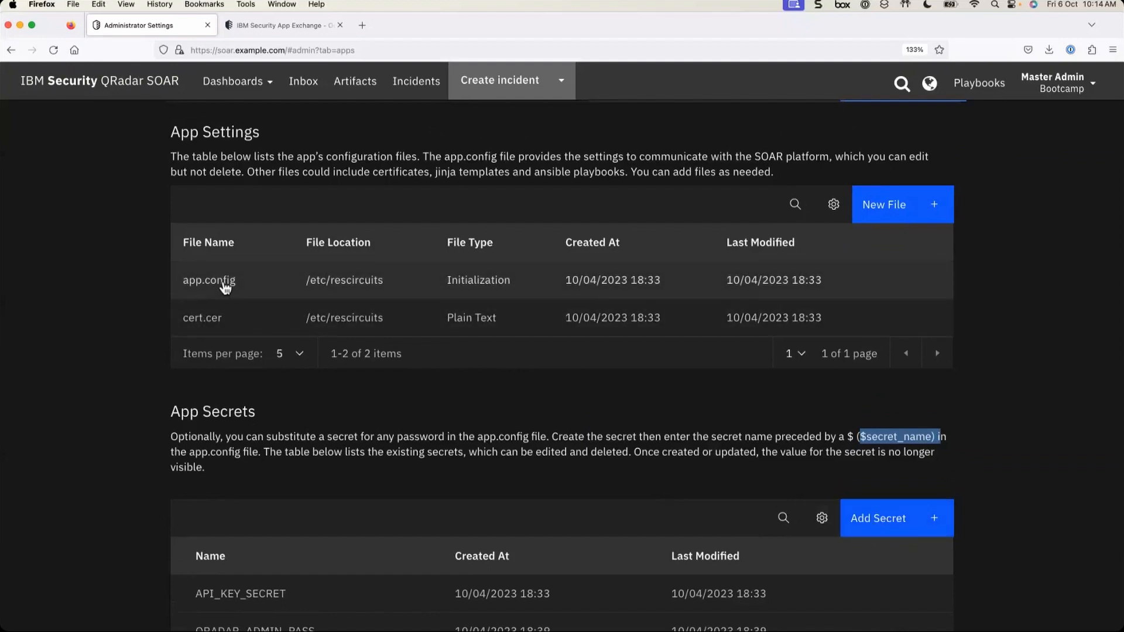
pyautogui.click(221, 283)
pyautogui.scroll(-3, 593, 440)
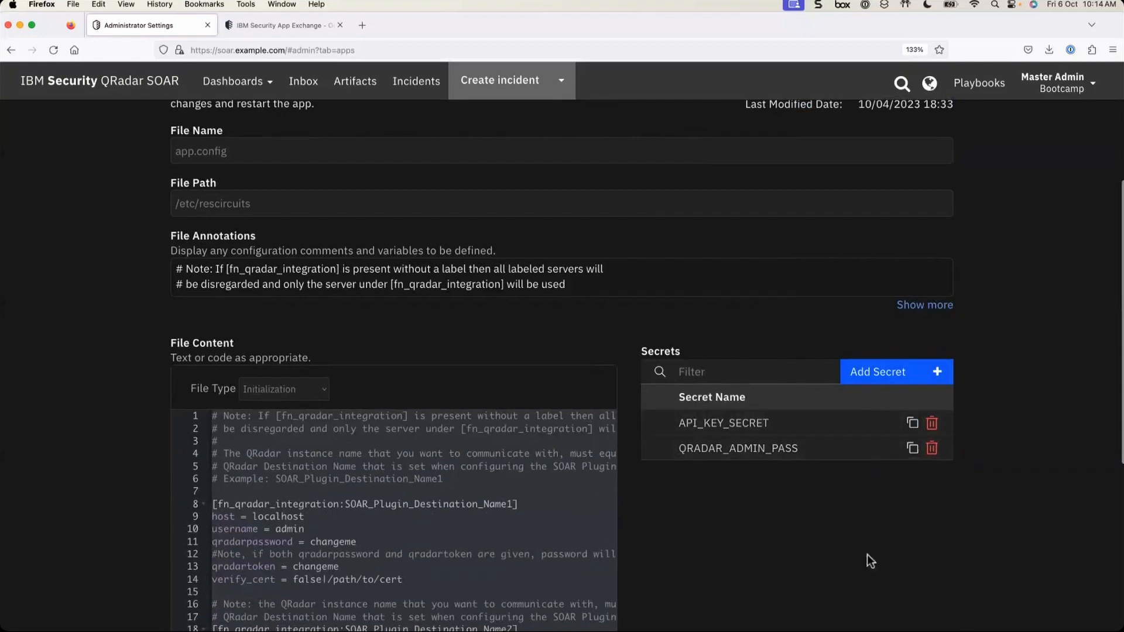
pyautogui.scroll(-1, 586, 515)
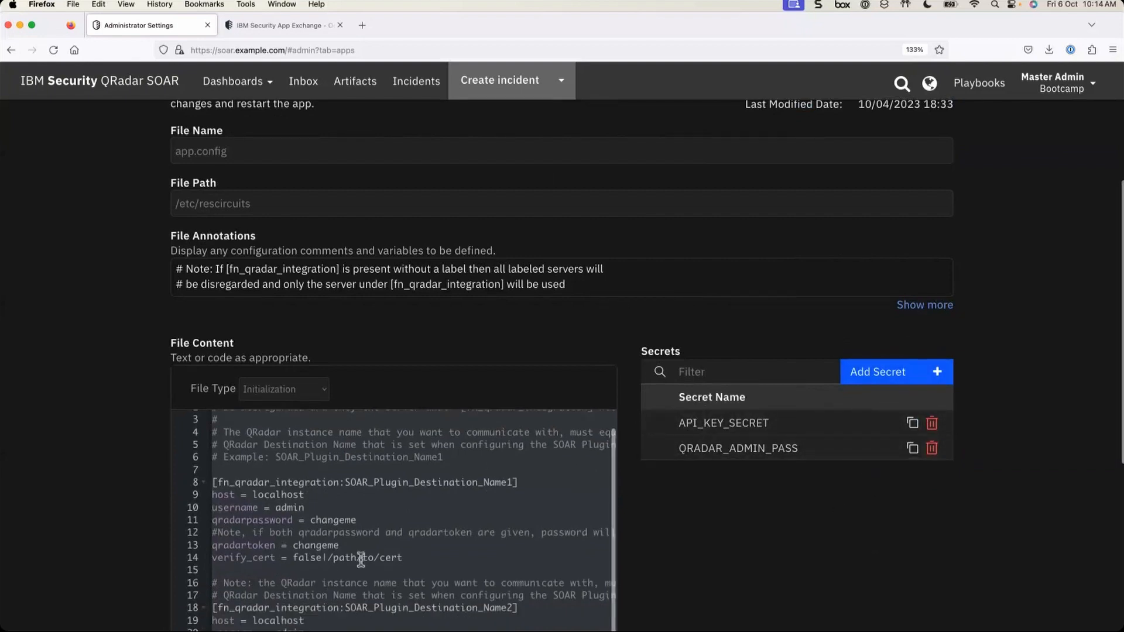
# - Add a secret named QRADAR_HOST1_PASSWORD and enter the QRadar host's password as its value
pyautogui.click(871, 375)
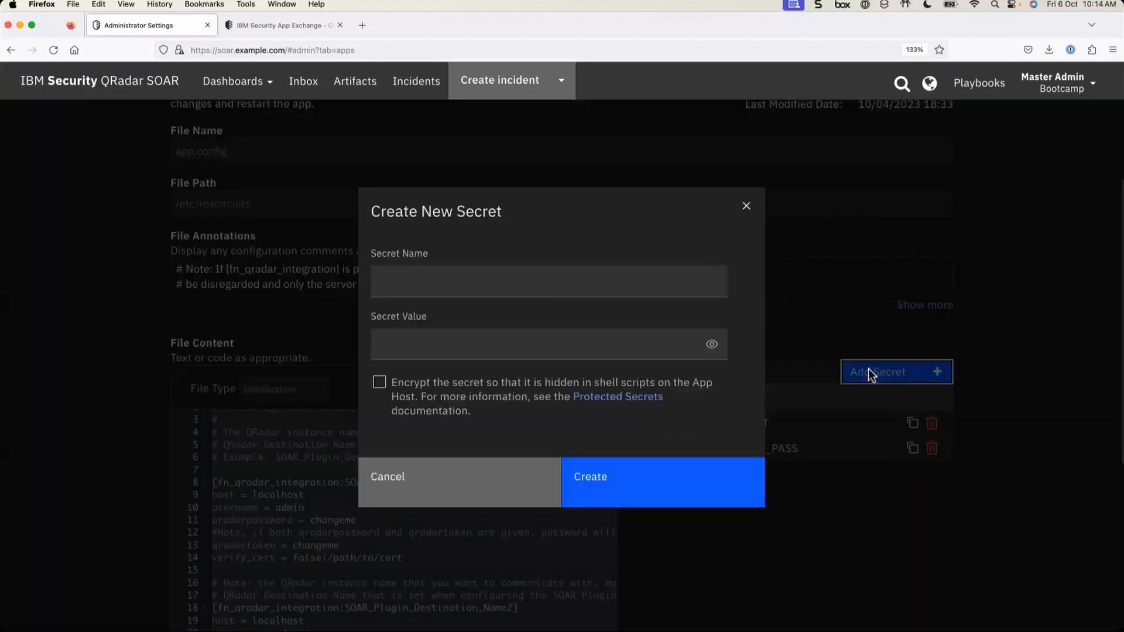
pyautogui.click(438, 282)
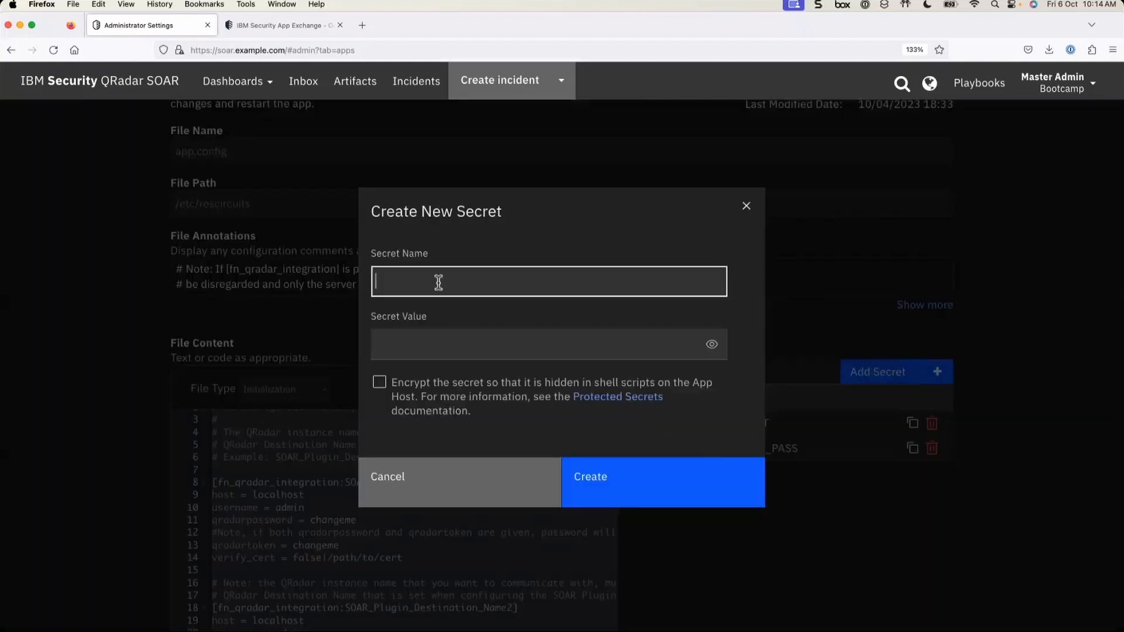
pyautogui.write('QRADAR_PASSWORD_HOST!')
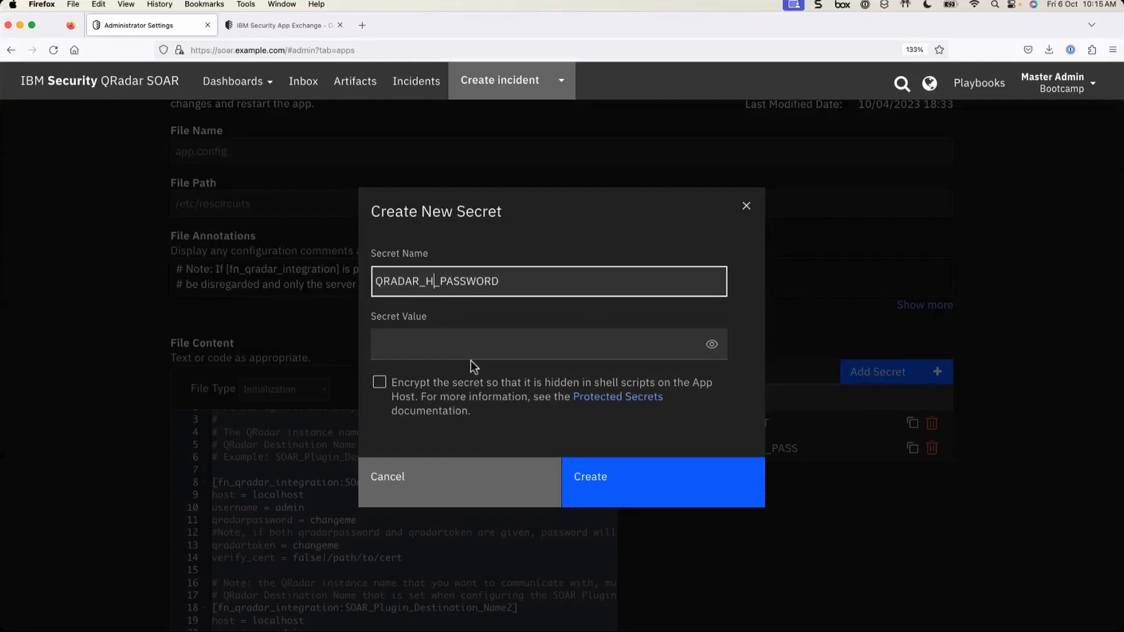
pyautogui.press('BackSpace')
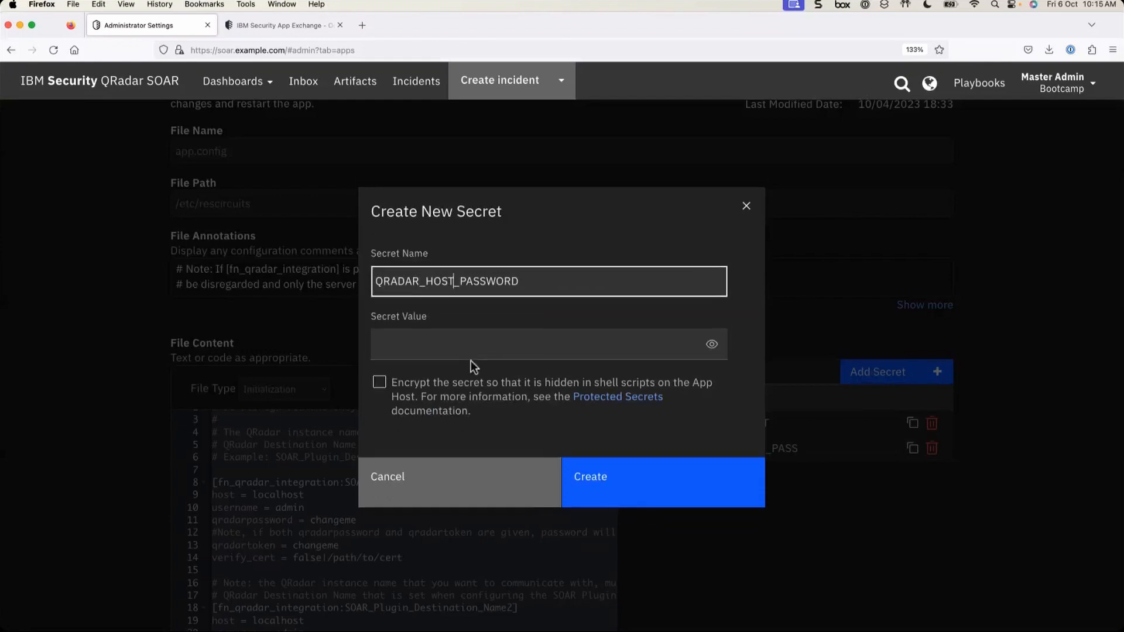
pyautogui.write('1_')
pyautogui.press('BackSpace')
pyautogui.click(444, 347)
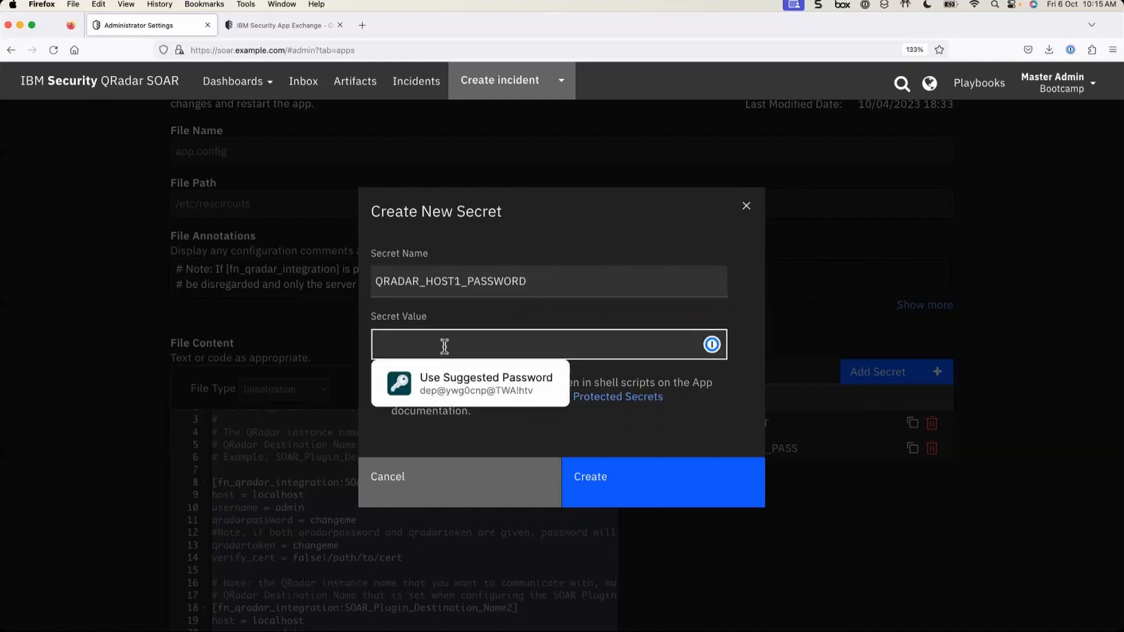
pyautogui.write('••••••••••••••••••••••••••••••••')
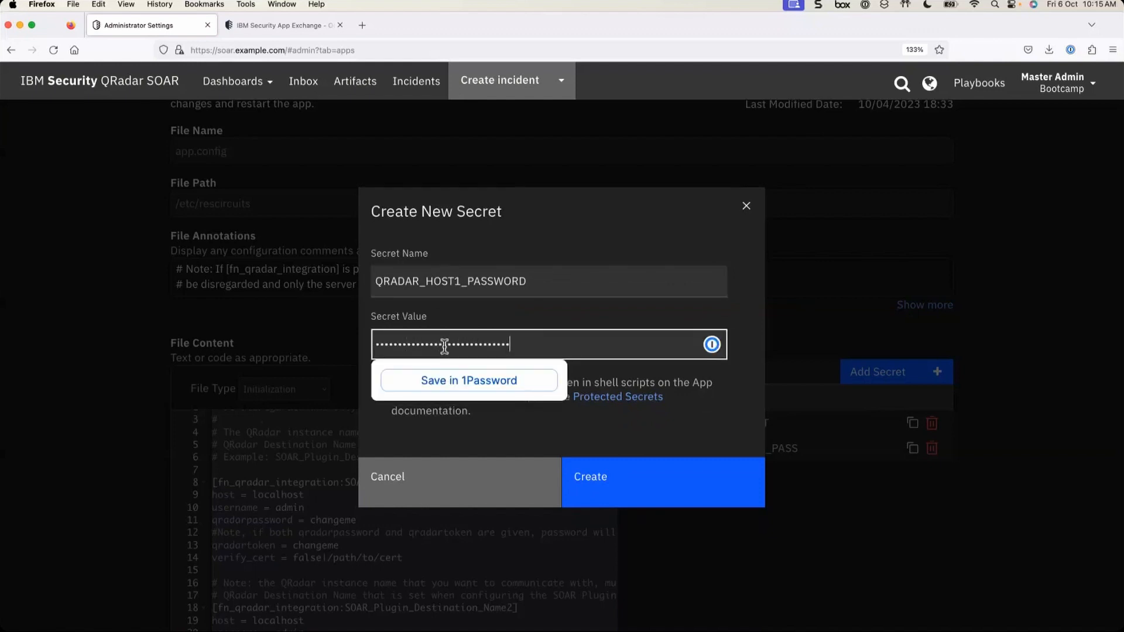
pyautogui.click(561, 431)
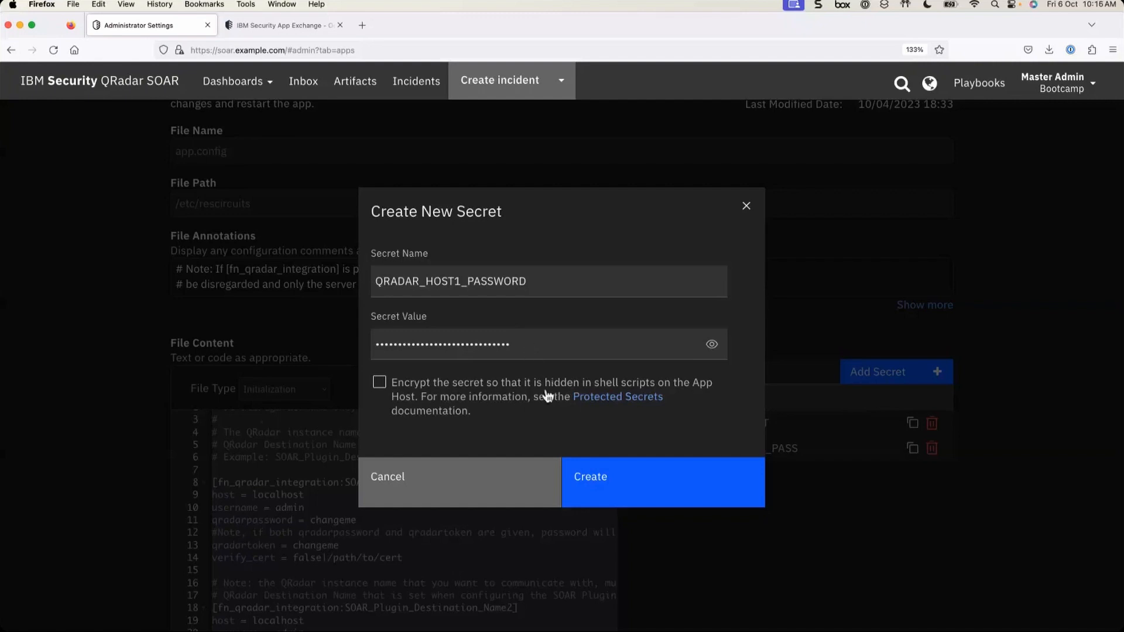
# - Create the QRADAR_HOST1_PASSWORD secret so it joins API_KEY_SECRET and QRADAR_ADMIN_PASS
pyautogui.click(629, 488)
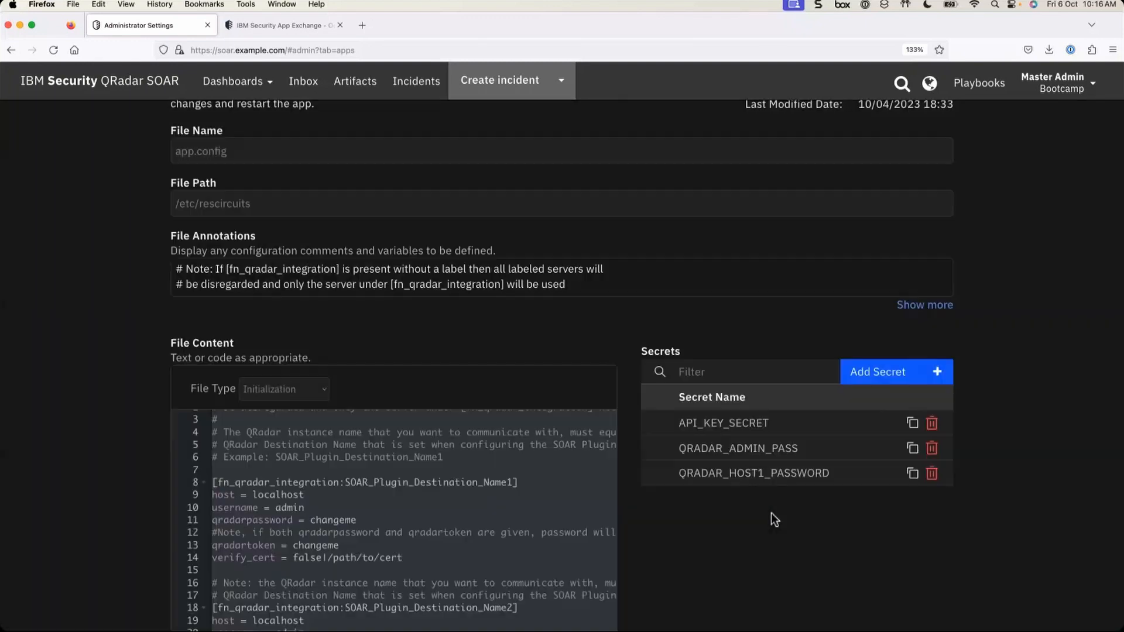
# - Replace changeme on app.config line 11 with $QRADAR_HOST1_PASSWORD from the autocomplete list
pyautogui.scroll(-2, 390, 506)
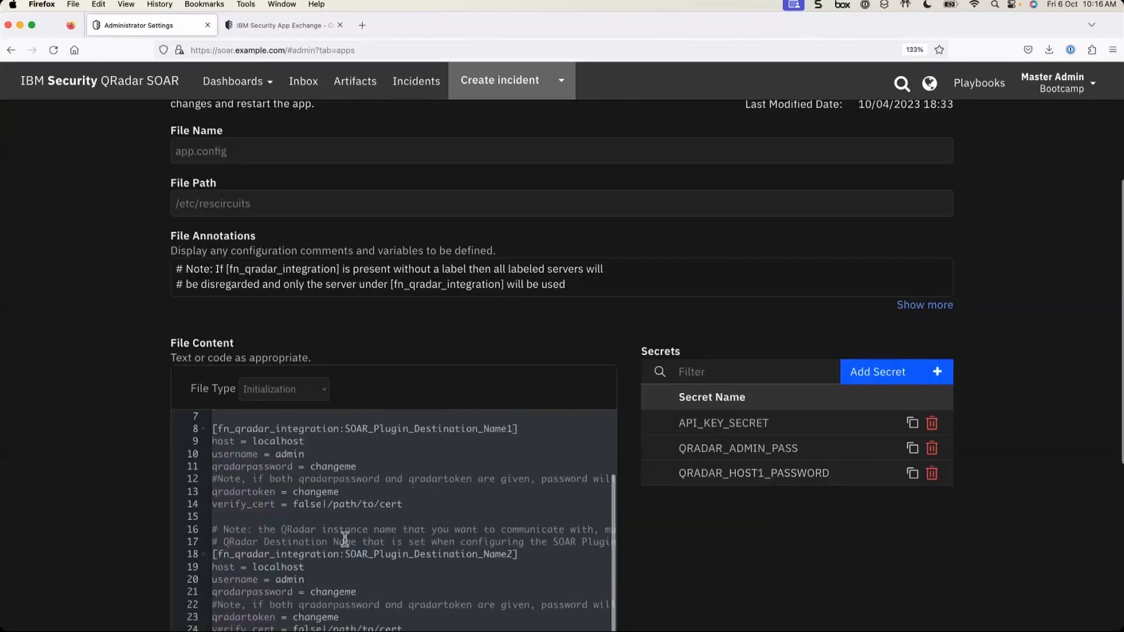
pyautogui.scroll(1, 345, 539)
pyautogui.doubleClick(331, 499)
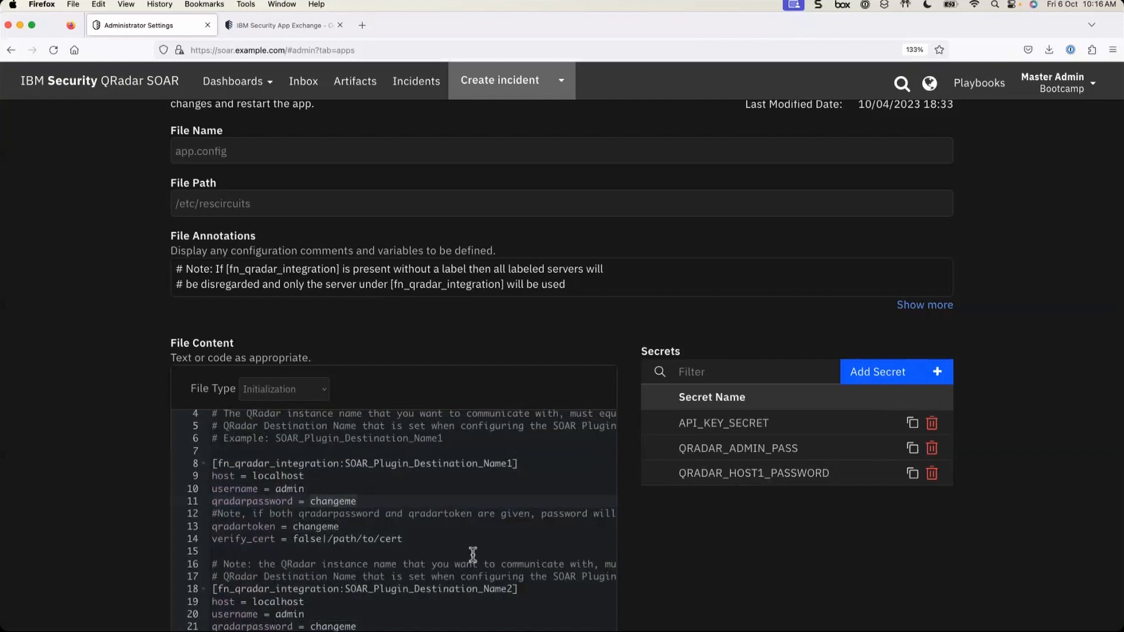
pyautogui.write('$')
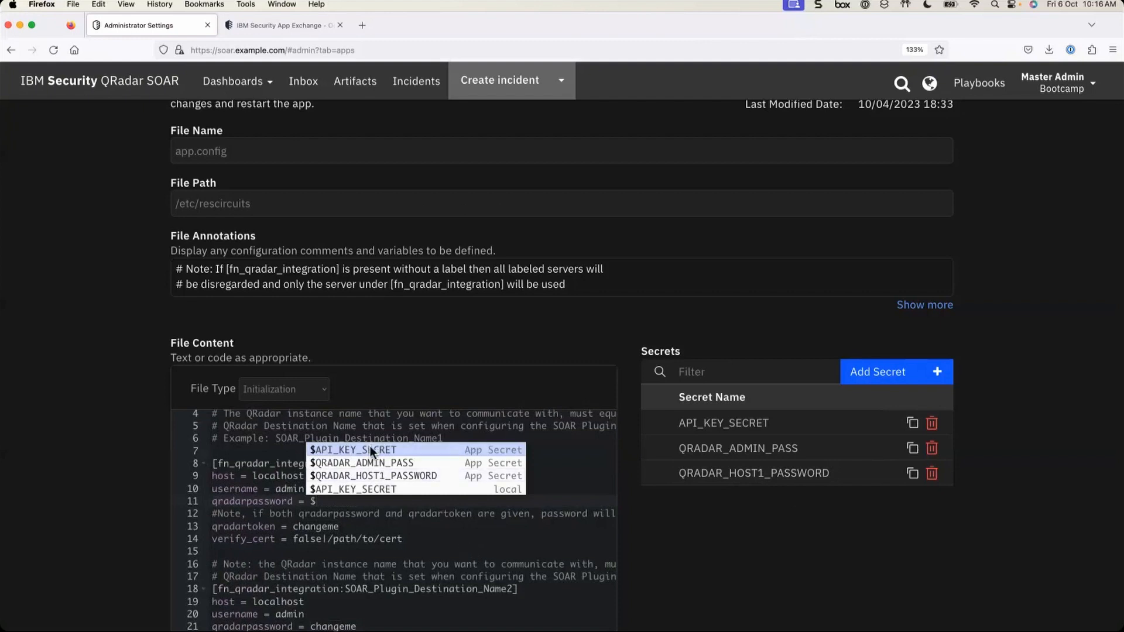
pyautogui.click(369, 475)
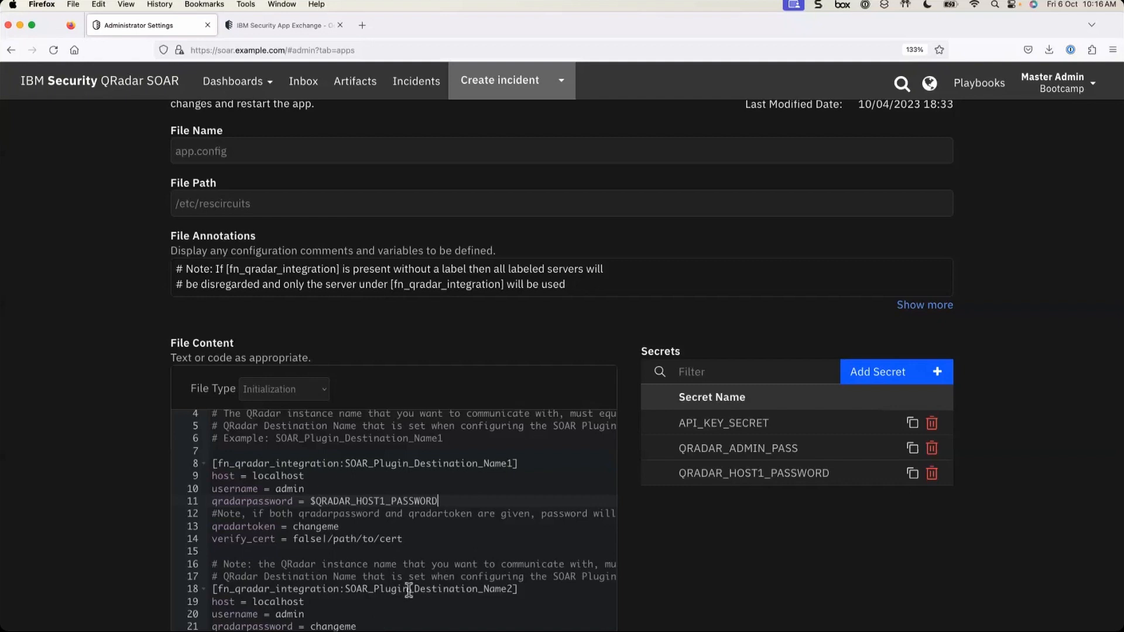
pyautogui.moveTo(315, 501); pyautogui.dragTo(440, 501)
pyautogui.press('super+c')
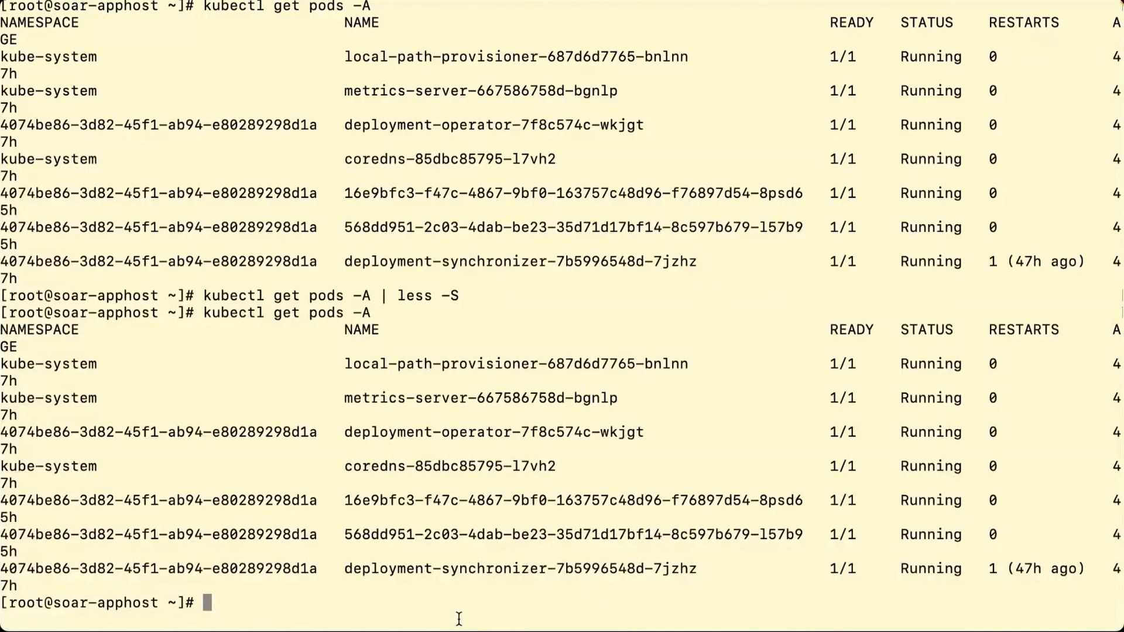
# - Echo $QRADAR_HOST1_PASSWORD in the app host terminal, get an empty line, then return to the browser
pyautogui.write('w')
pyautogui.write('cho')
pyautogui.press('BackSpace')
pyautogui.press('BackSpace')
pyautogui.press('BackSpace')
pyautogui.press('BackSpace')
pyautogui.write('echo $')
pyautogui.press('super+v')
pyautogui.press('Return')
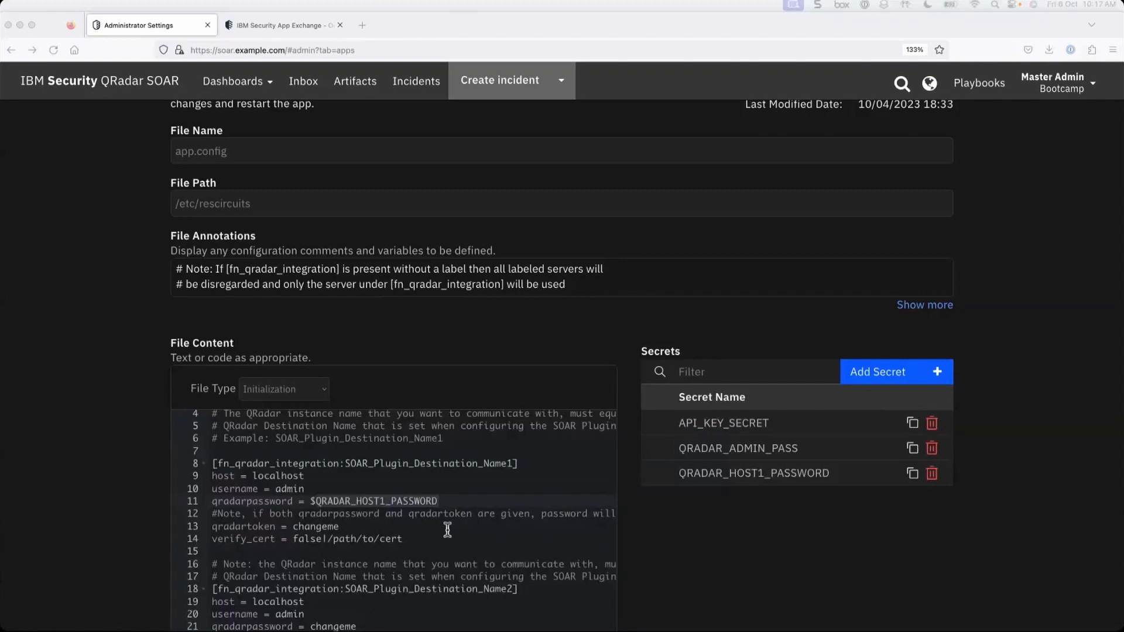
pyautogui.click(447, 530)
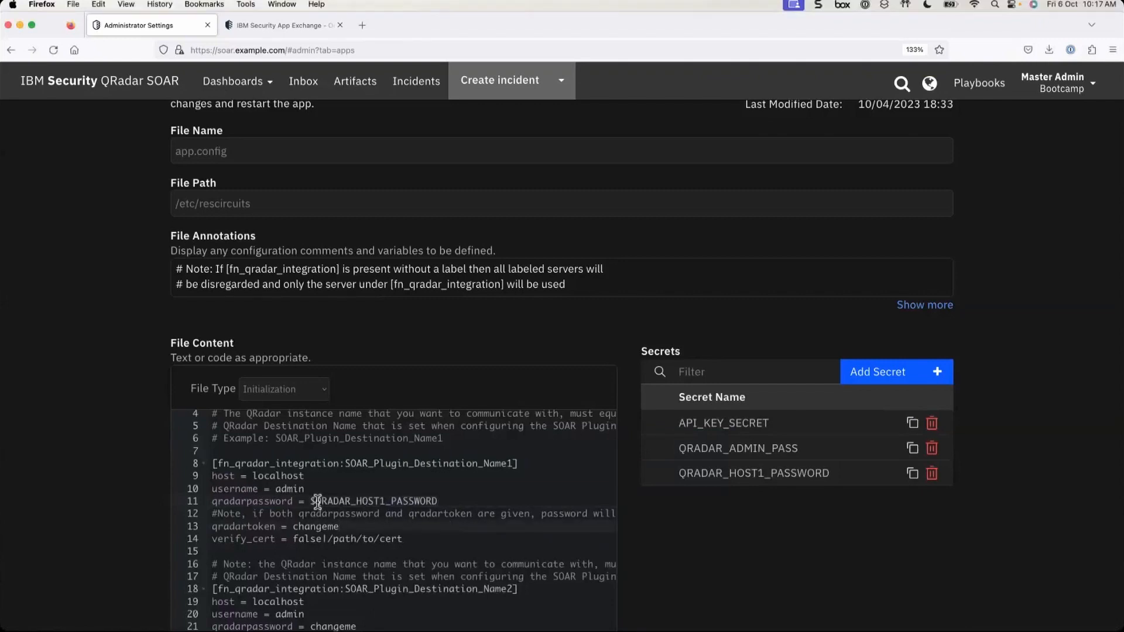
# - Open the QRADAR_HOST1_PASSWORD secret for editing and briefly reveal its value
pyautogui.moveTo(314, 502); pyautogui.dragTo(458, 501)
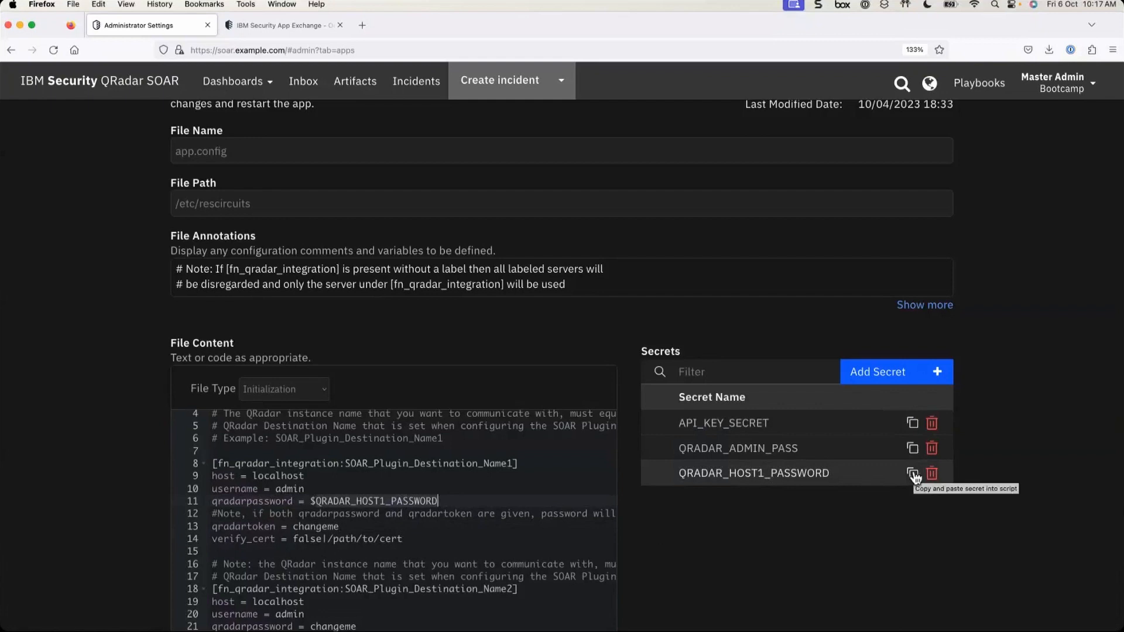
pyautogui.click(731, 483)
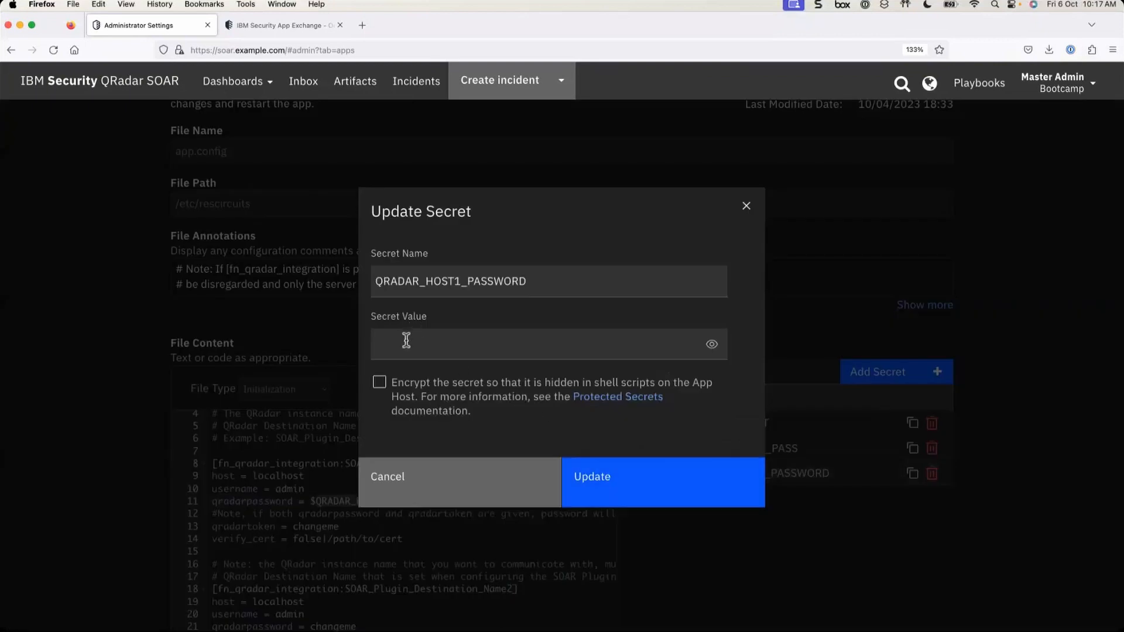
pyautogui.click(601, 337)
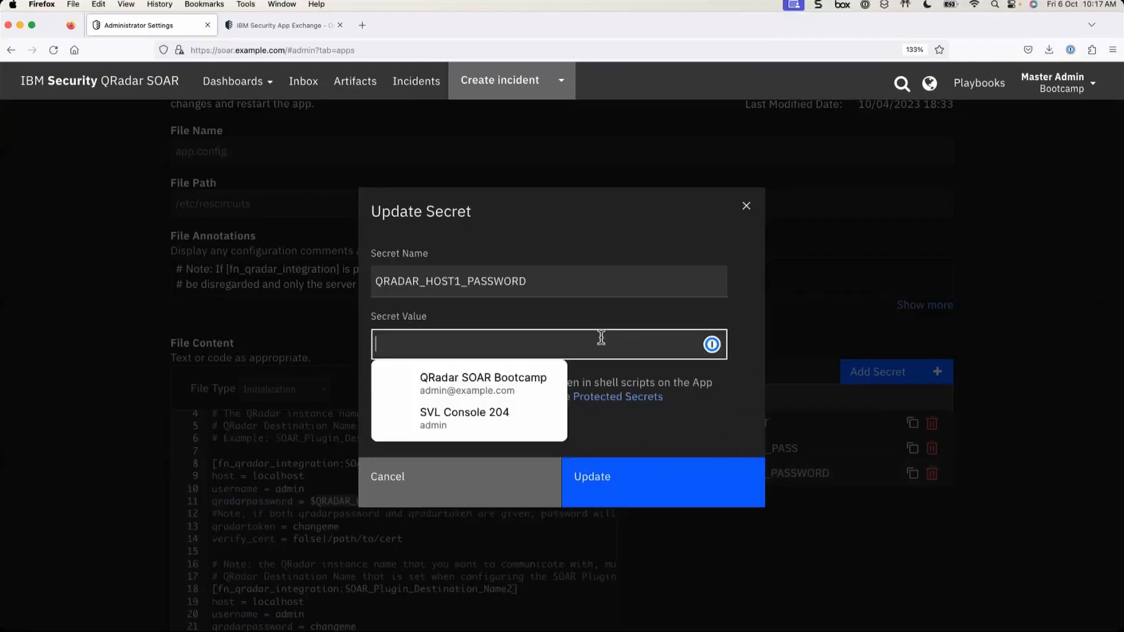
pyautogui.click(583, 308)
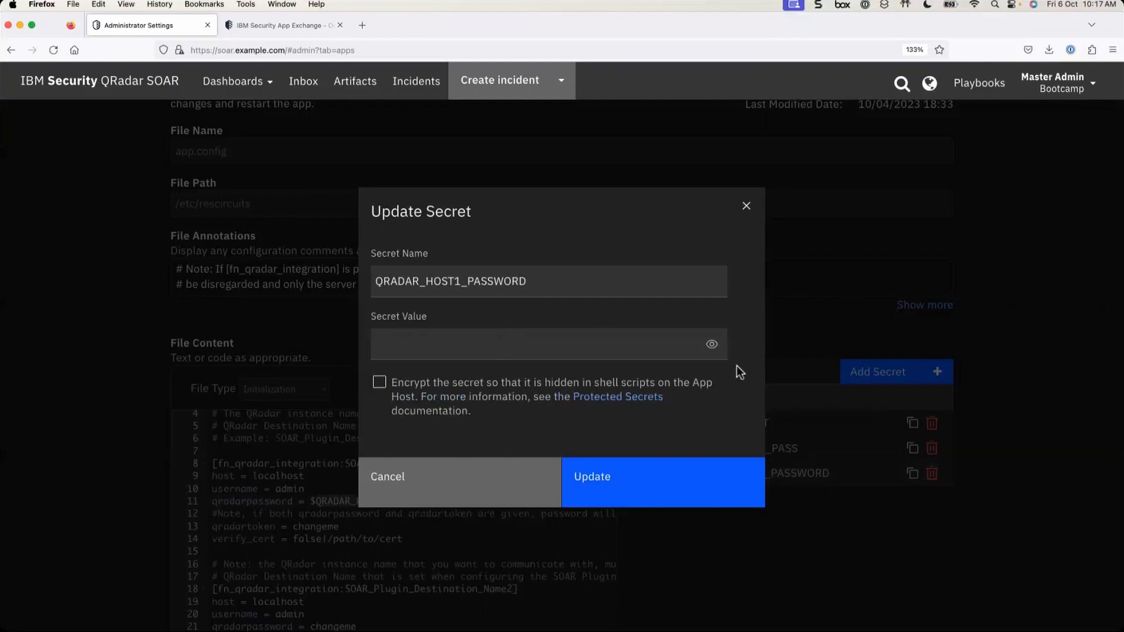
pyautogui.click(713, 345)
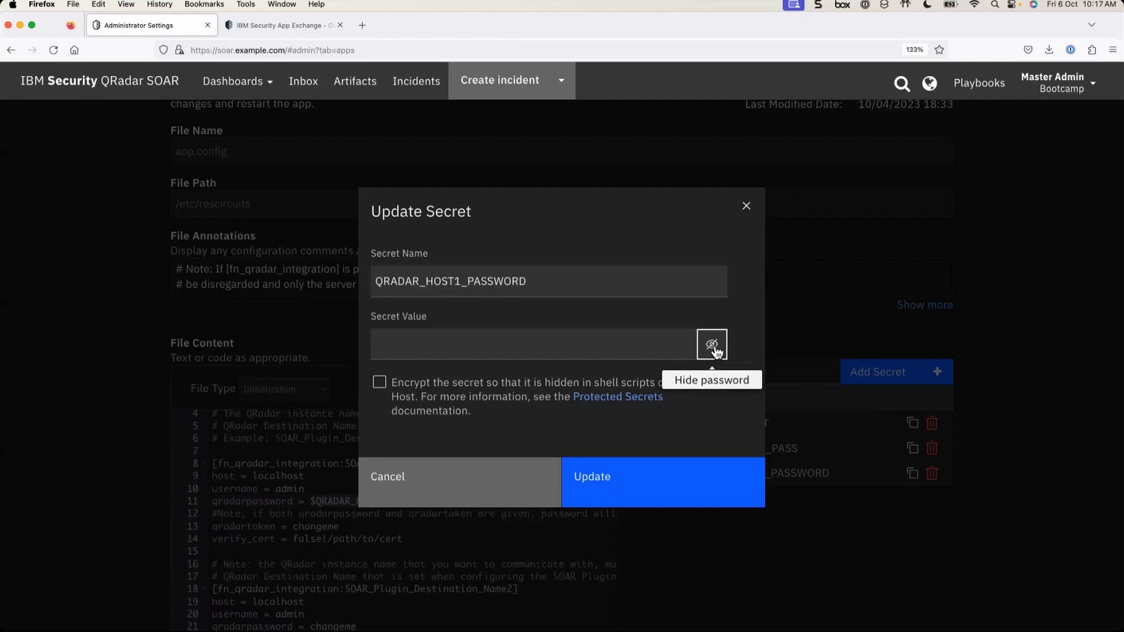
pyautogui.click(715, 347)
pyautogui.click(432, 344)
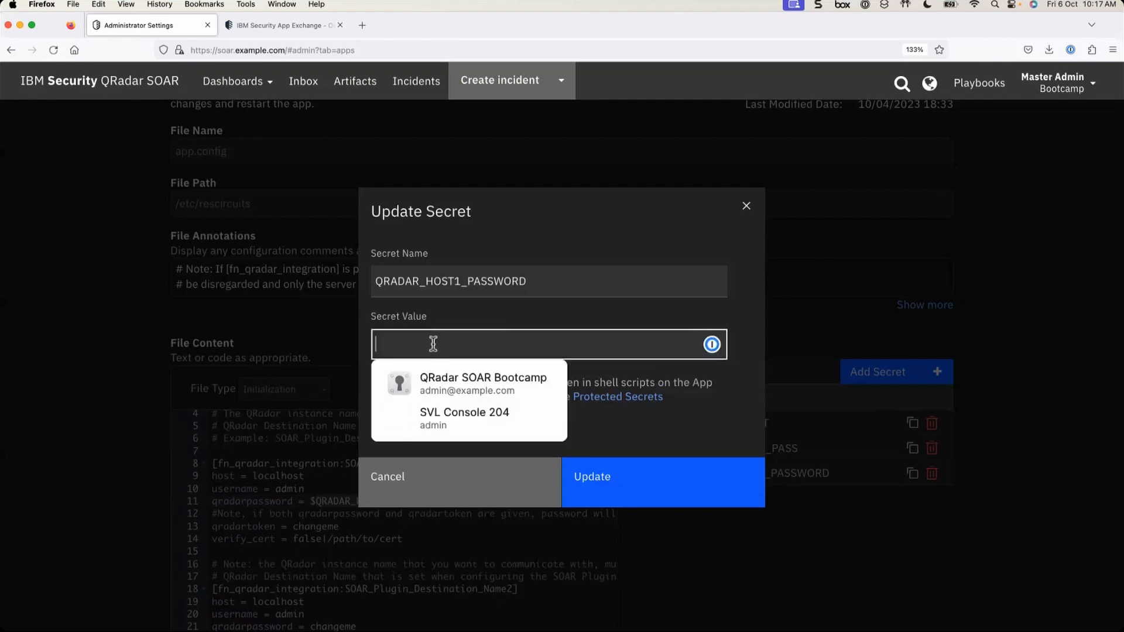
pyautogui.click(731, 314)
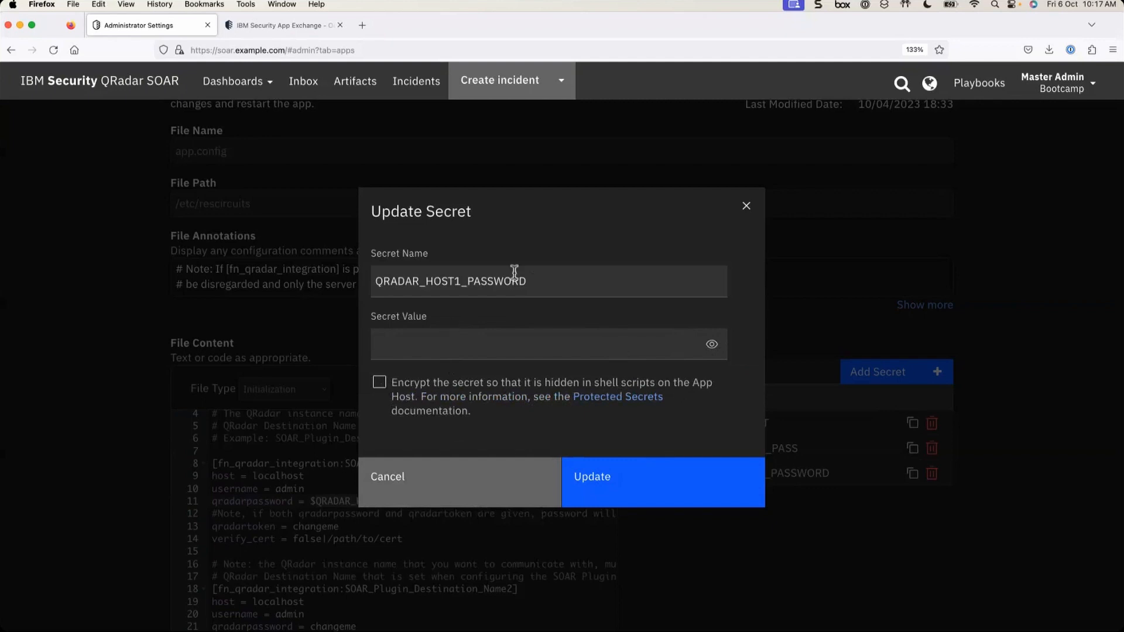
# - Rename the secret to QRADAR_HOST2_PASSWORD, enter a new value, enable Encrypt and update
pyautogui.click(461, 286)
pyautogui.press('BackSpace')
pyautogui.write('2')
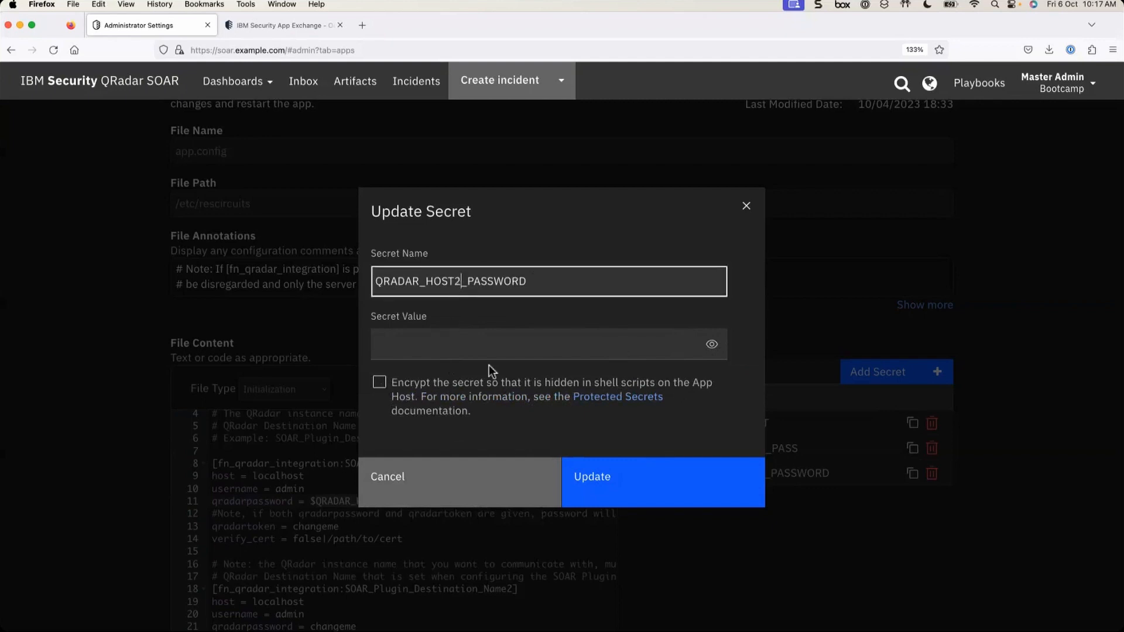
pyautogui.write('•••••••••')
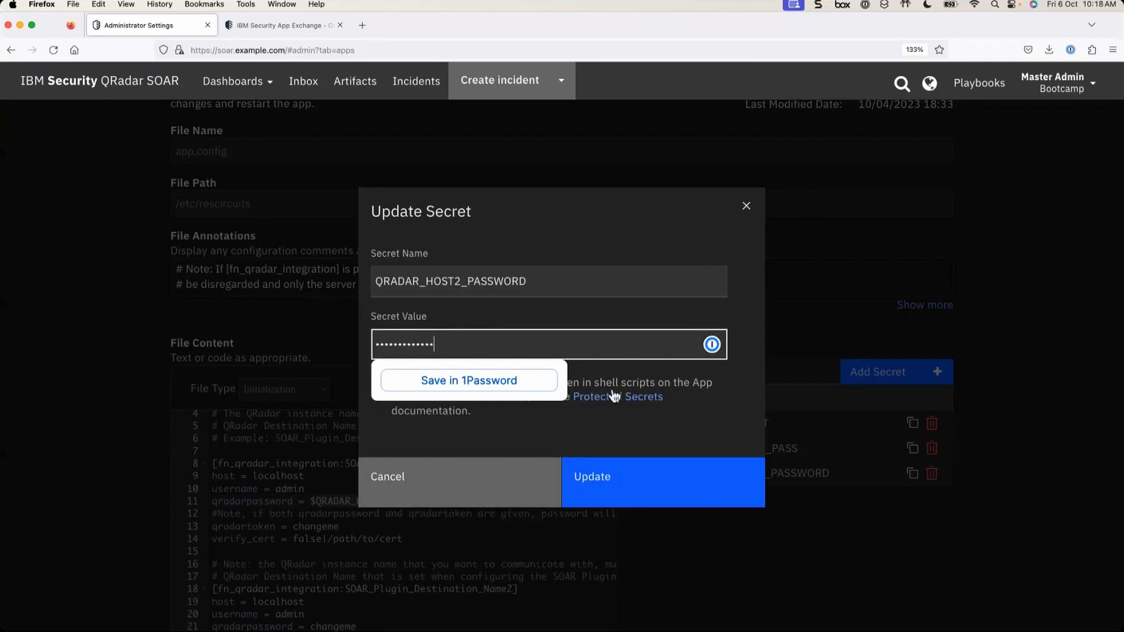
pyautogui.click(656, 435)
pyautogui.click(380, 383)
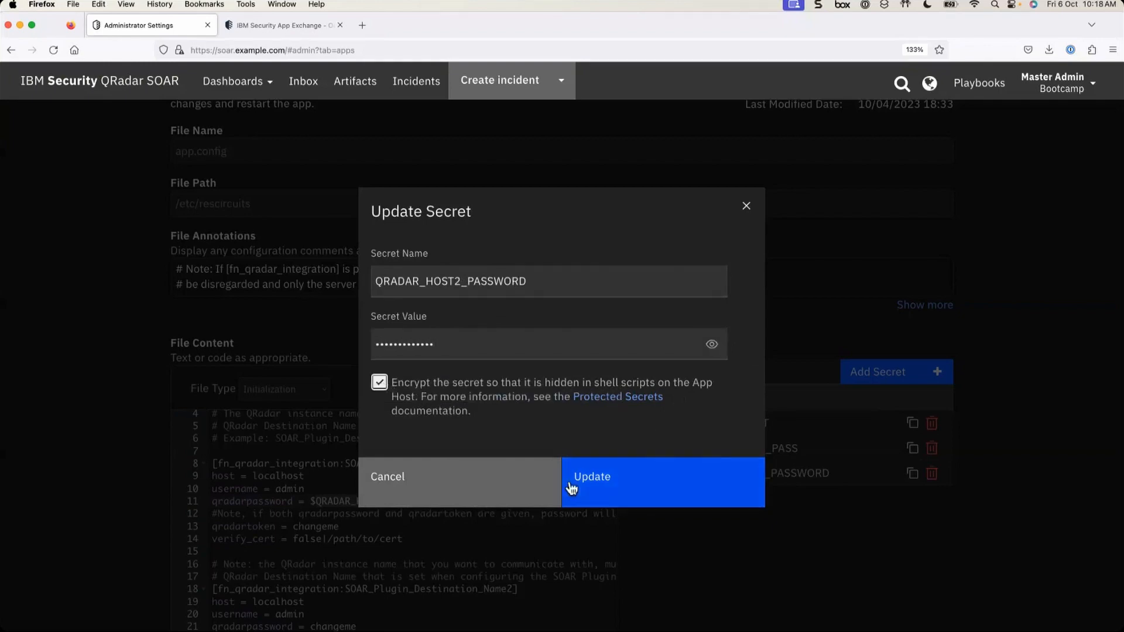
pyautogui.click(660, 496)
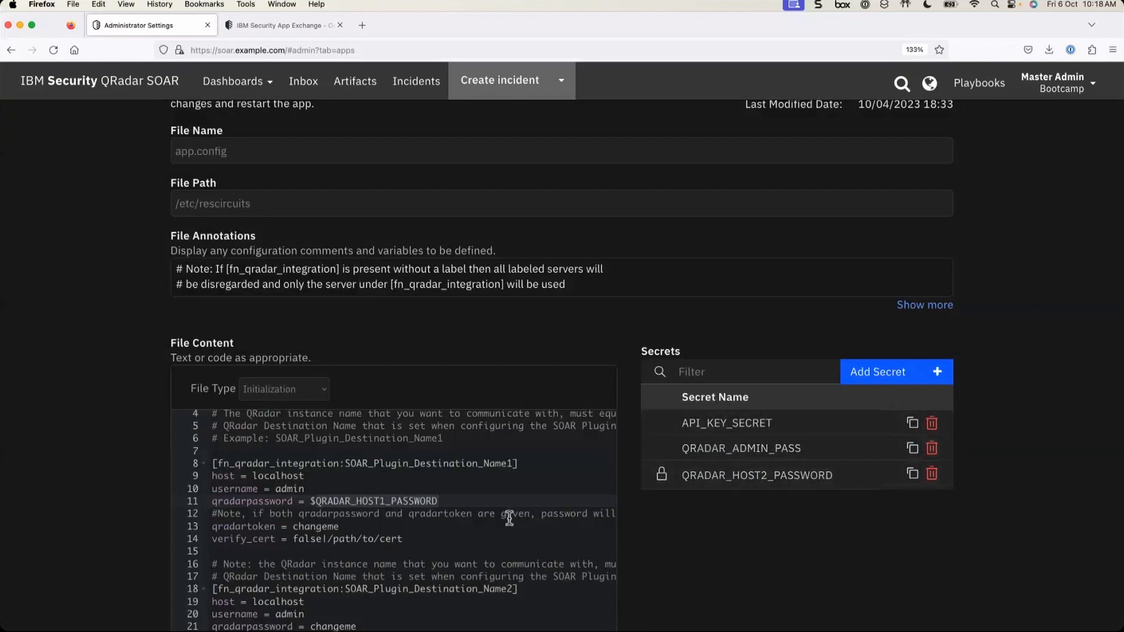
# - Begin adding another secret, then cancel the Create New Secret dialog
pyautogui.click(879, 377)
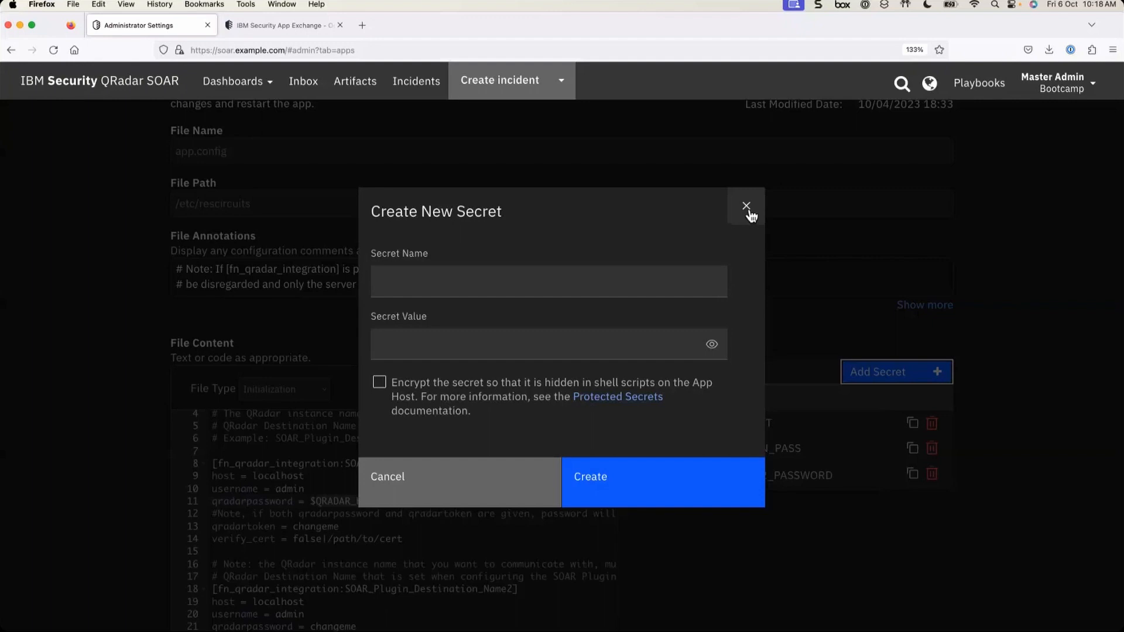
pyautogui.click(747, 207)
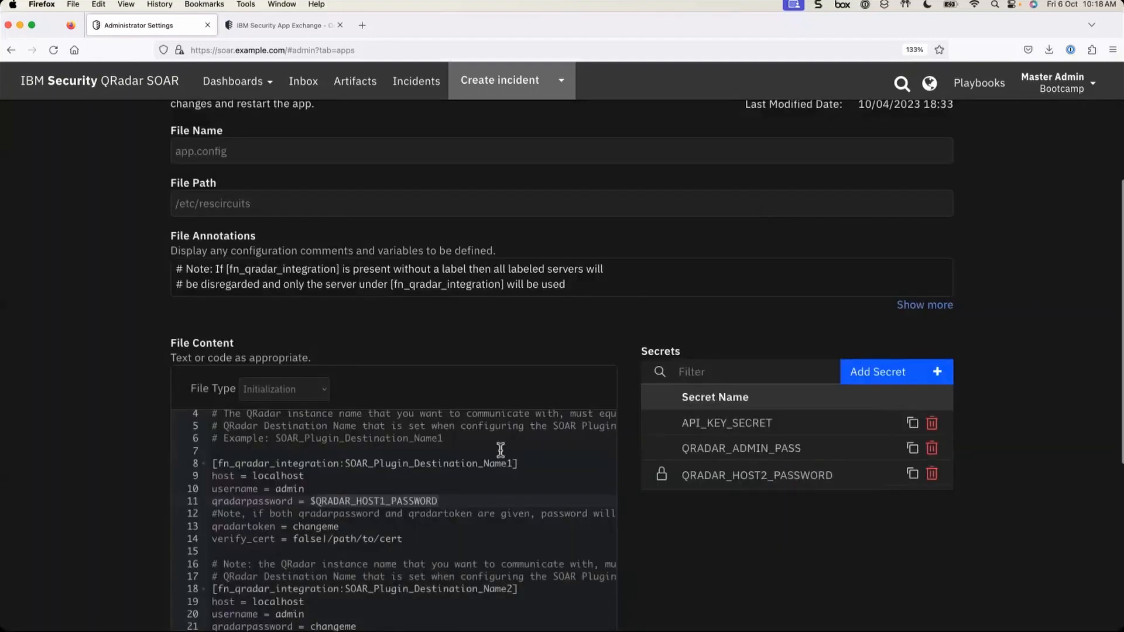
pyautogui.scroll(-2, 497, 504)
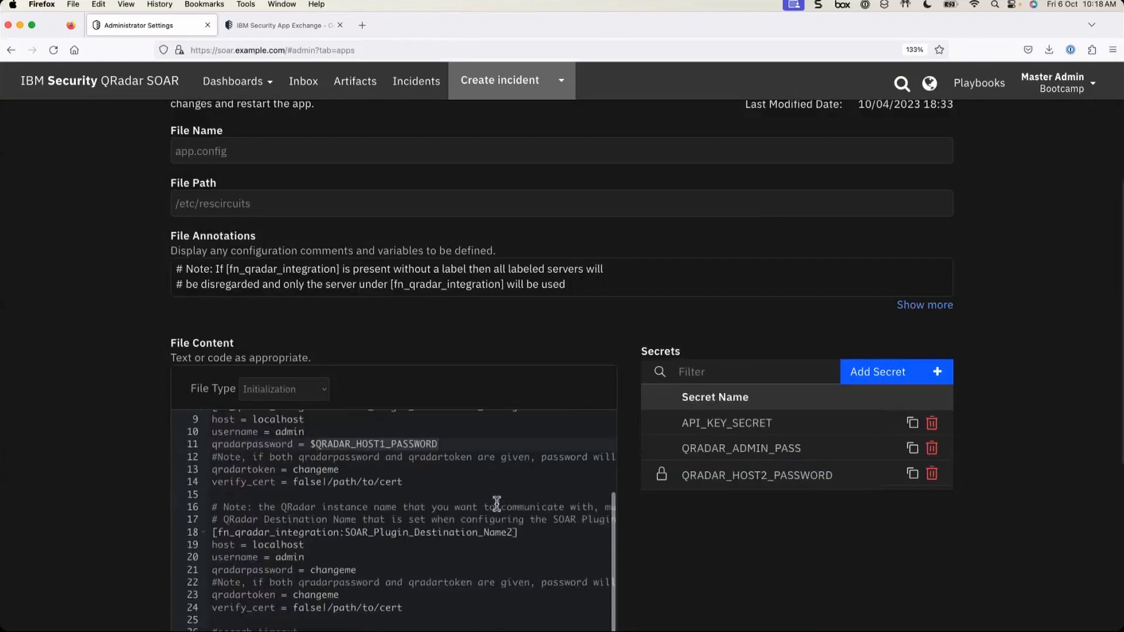
pyautogui.scroll(-3, 533, 284)
pyautogui.scroll(1, 450, 377)
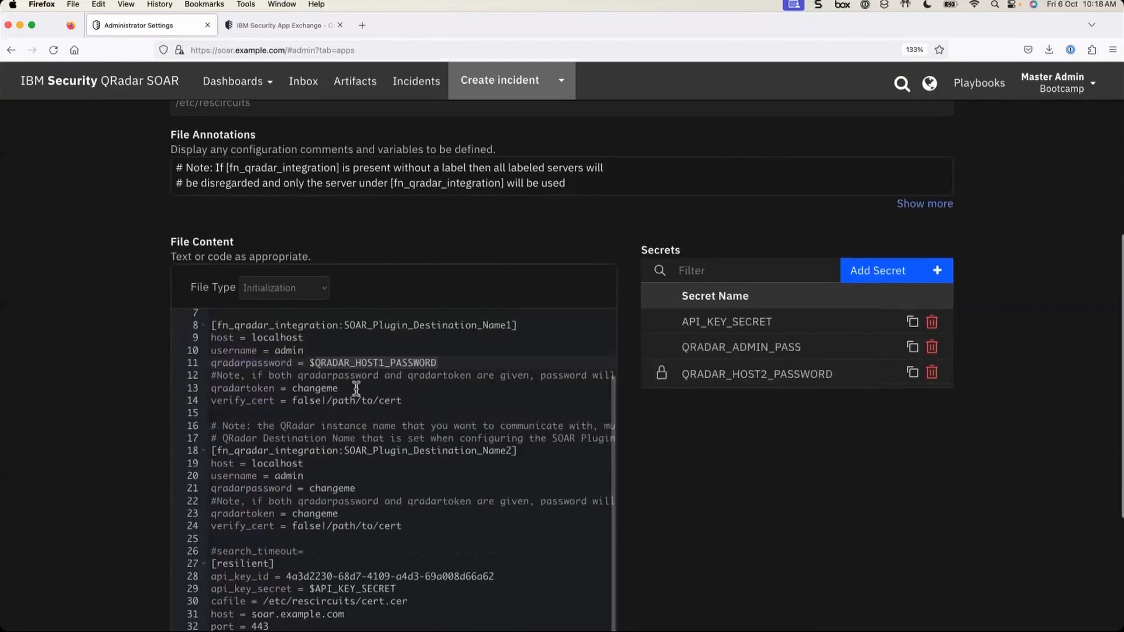
# - Replace localhost on app.config line 9 with 192.168.0.1
pyautogui.click(252, 338)
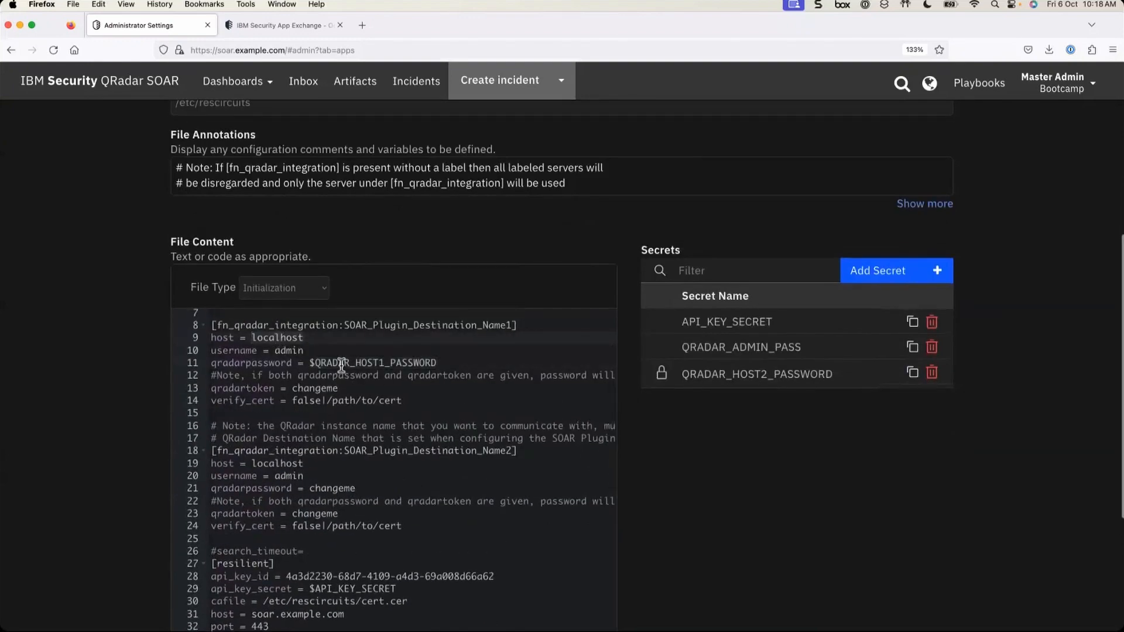
pyautogui.doubleClick(296, 338)
pyautogui.write('192')
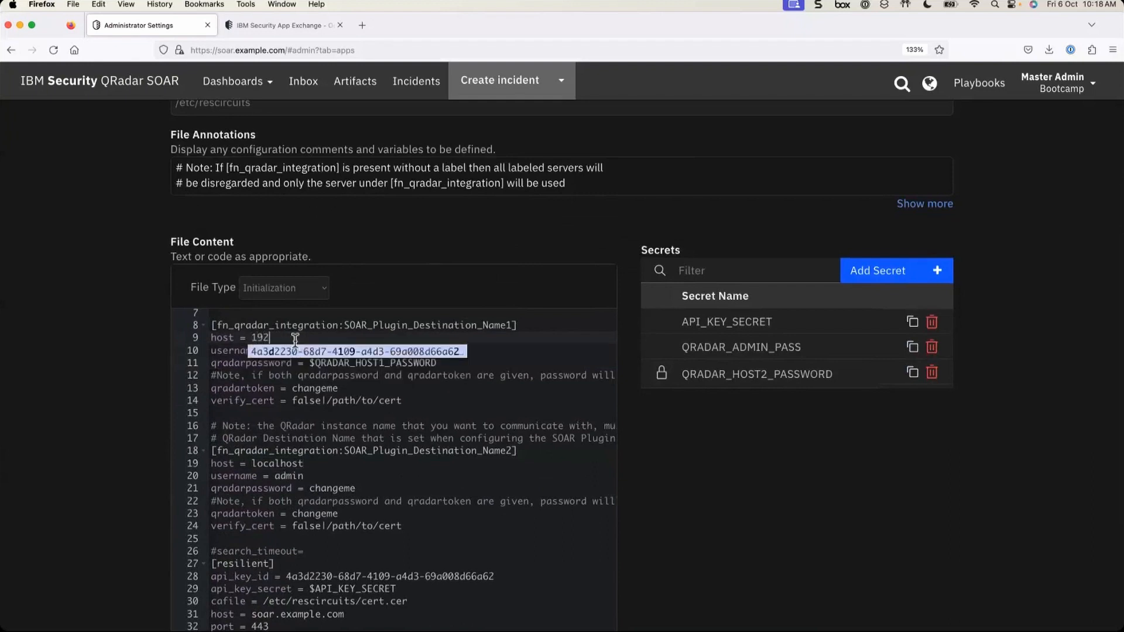
pyautogui.write('.168')
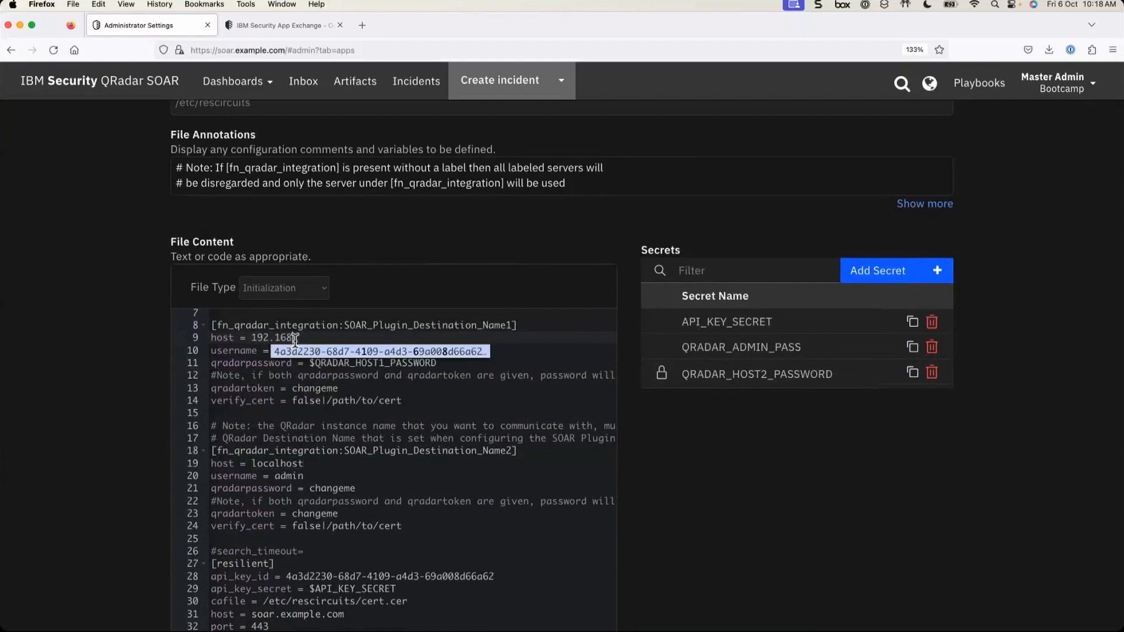
pyautogui.write('.0.1')
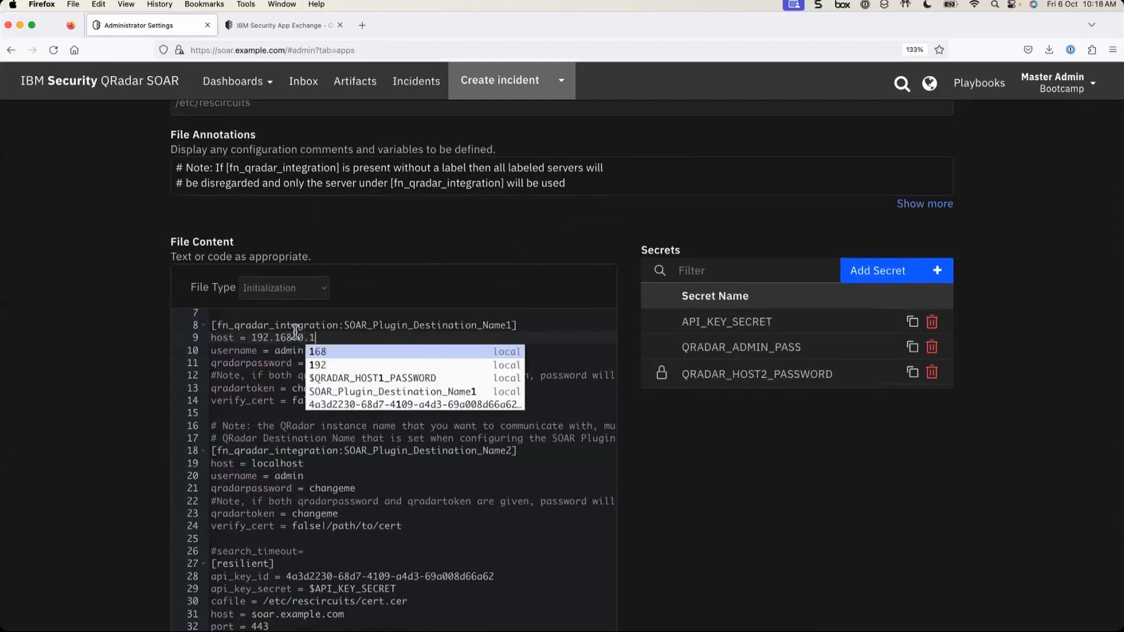
pyautogui.click(258, 400)
# - Dismiss 'The last test was cancelled' notice and scroll back up to the QRadar sections
pyautogui.scroll(-1, 436, 463)
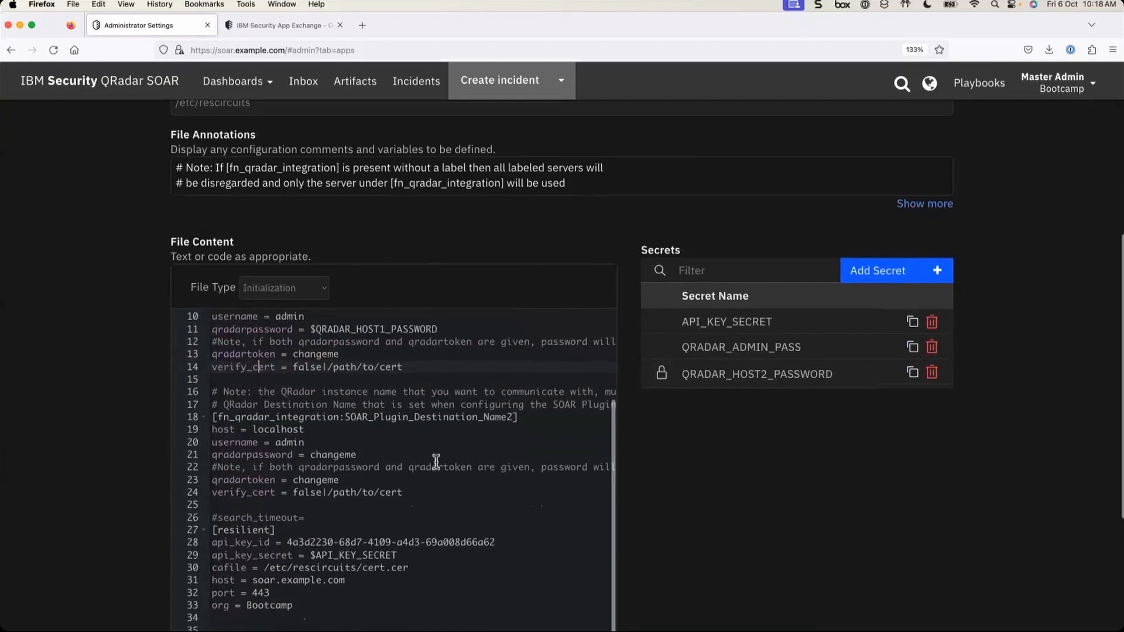
pyautogui.scroll(-3, 436, 464)
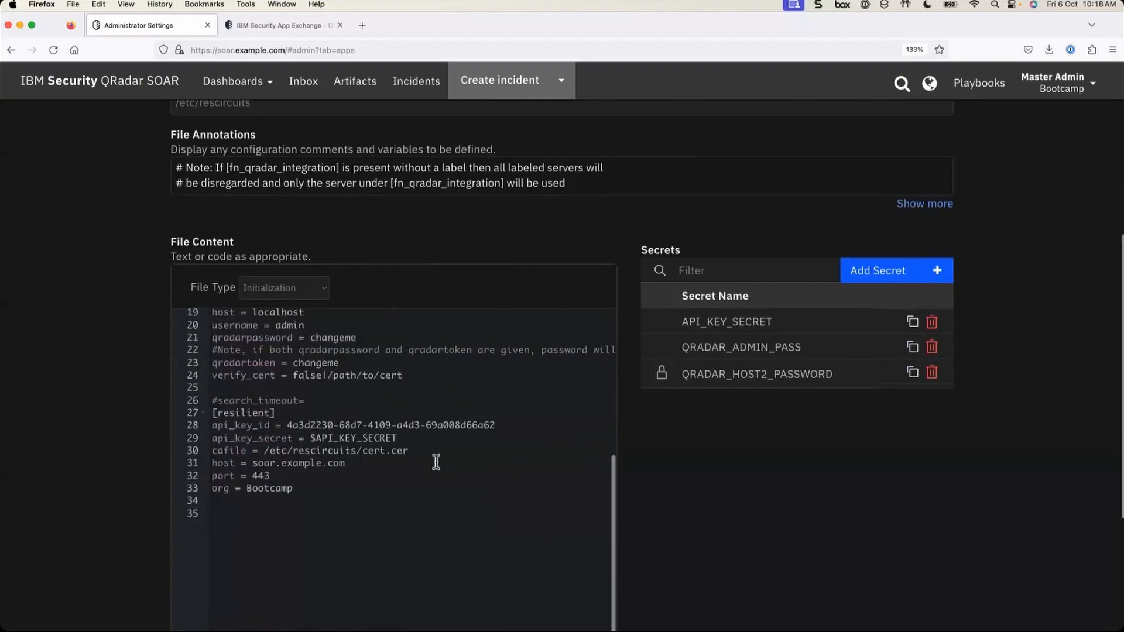
pyautogui.scroll(-1, 831, 535)
pyautogui.scroll(-5, 831, 535)
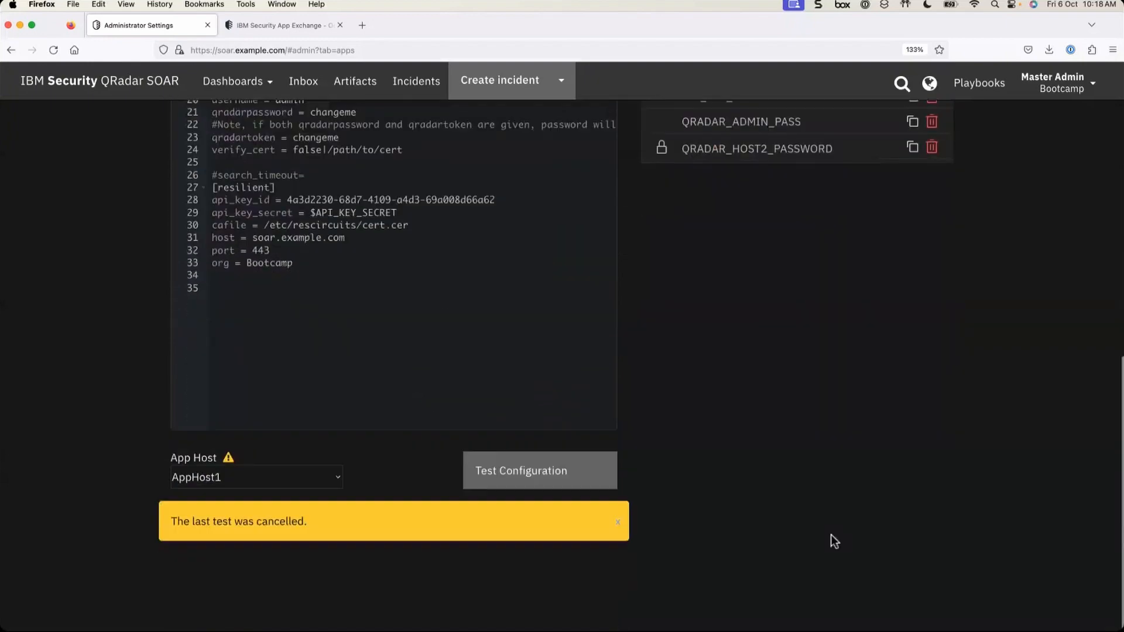
pyautogui.click(616, 539)
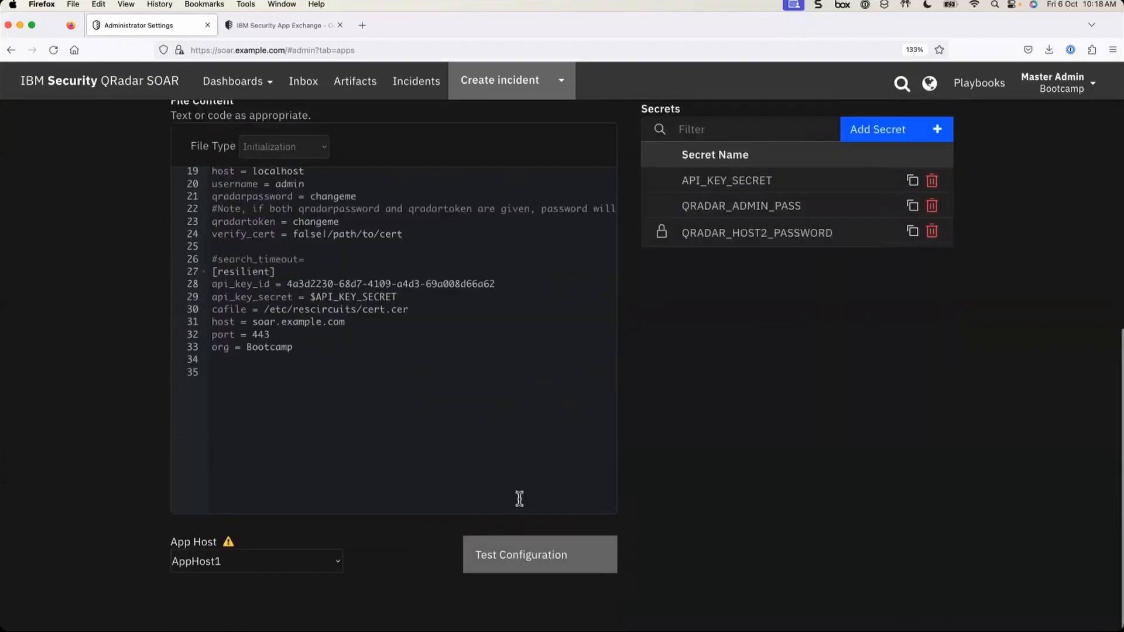
pyautogui.scroll(3, 338, 323)
pyautogui.scroll(1, 338, 323)
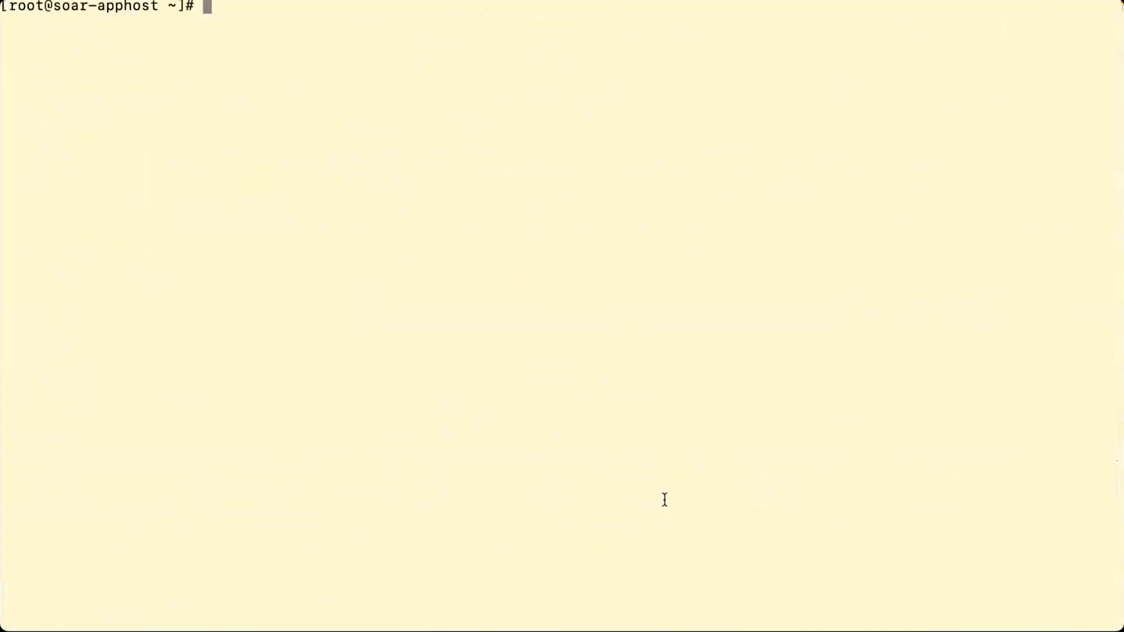
# - Run kubectl get pods -A -w in the terminal and start the app configuration test
pyautogui.press('Return')
pyautogui.press('Return')
pyautogui.press('Return')
pyautogui.press('Return')
pyautogui.press('Return')
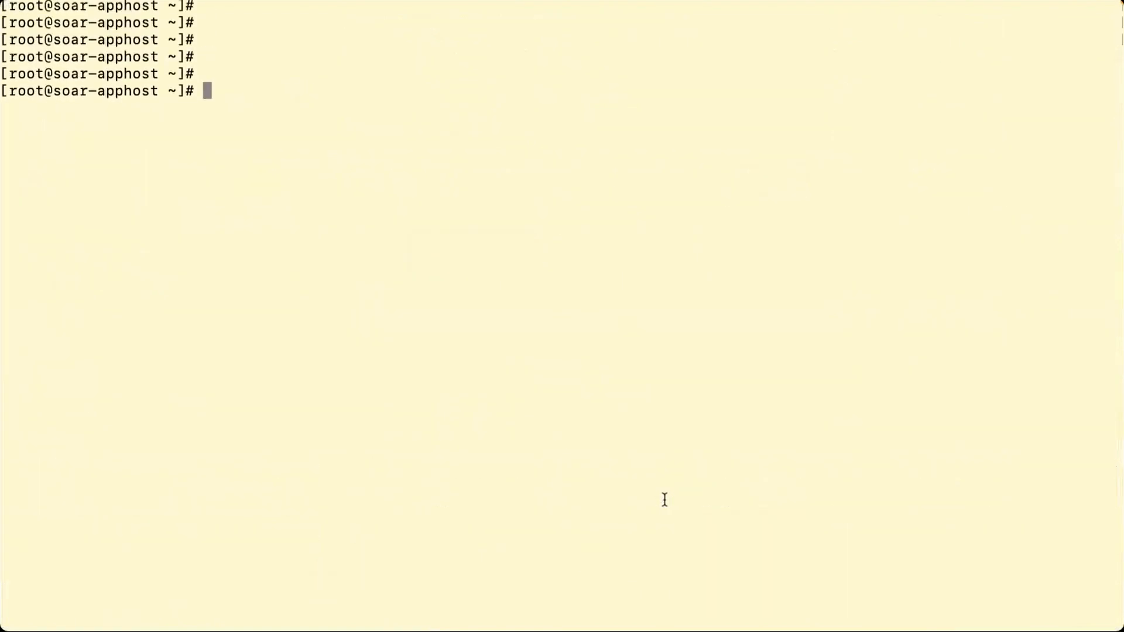
pyautogui.write('get')
pyautogui.press('BackSpace')
pyautogui.press('BackSpace')
pyautogui.press('BackSpace')
pyautogui.write('kubectl ')
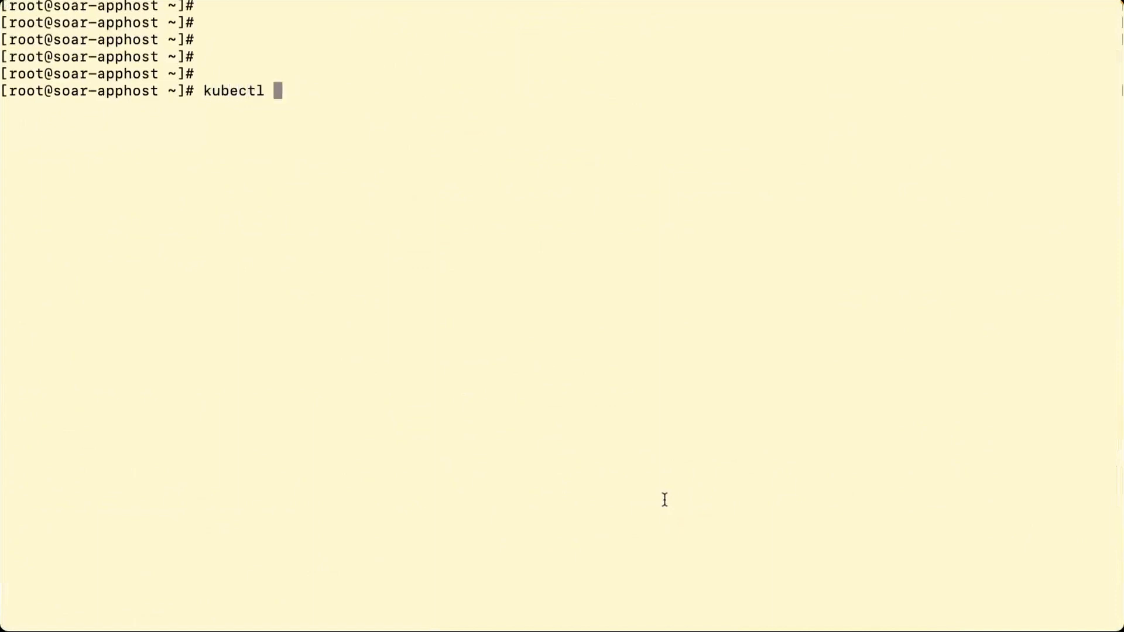
pyautogui.write('get pods -')
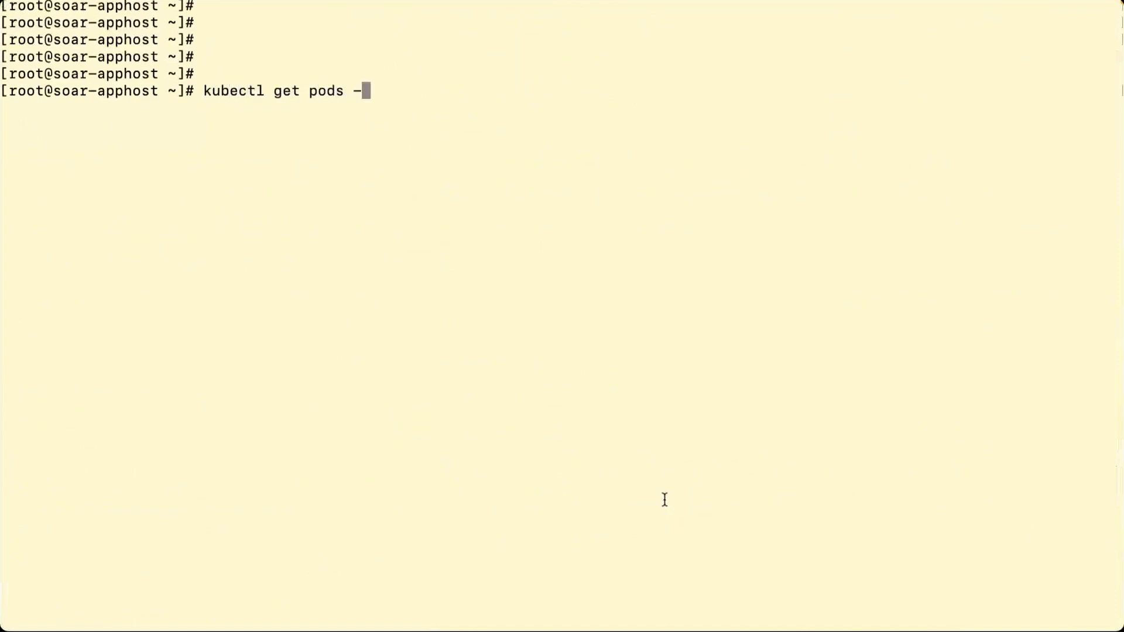
pyautogui.write('A -w')
pyautogui.press('Return')
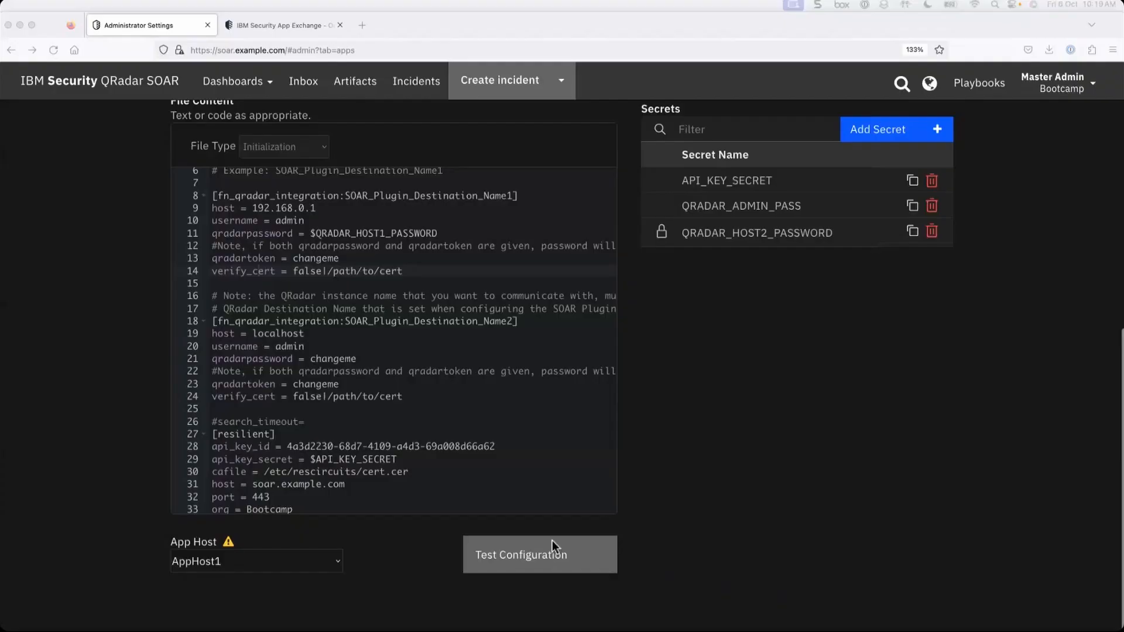
pyautogui.click(553, 542)
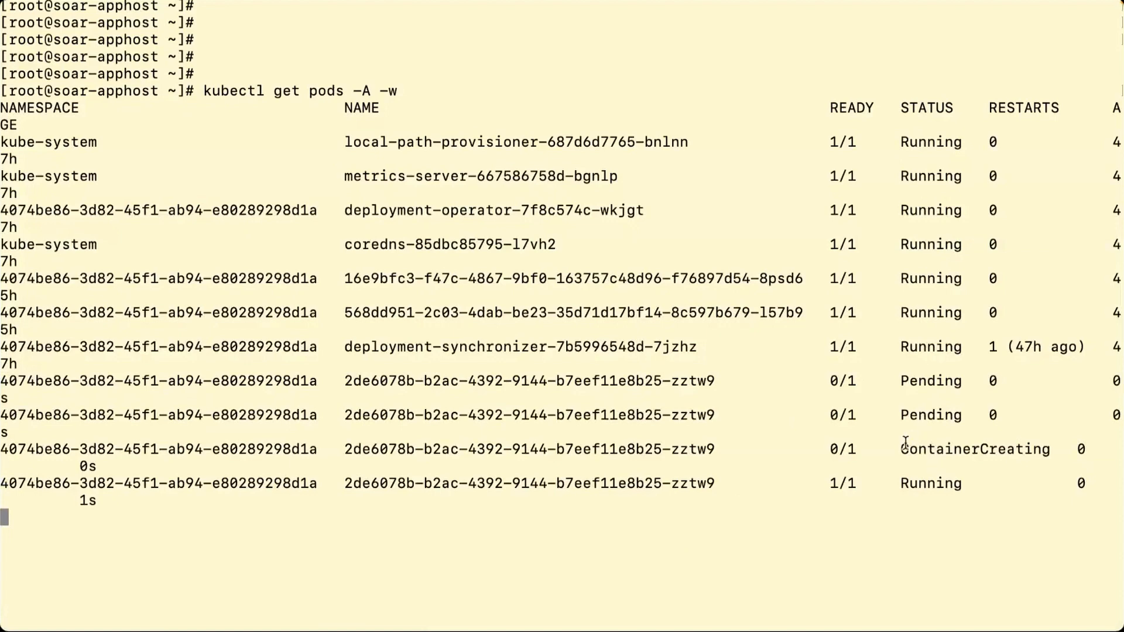
# - Follow the new pod from Pending through ContainerCreating to Running, then stop the watch
pyautogui.moveTo(902, 449); pyautogui.dragTo(1047, 449)
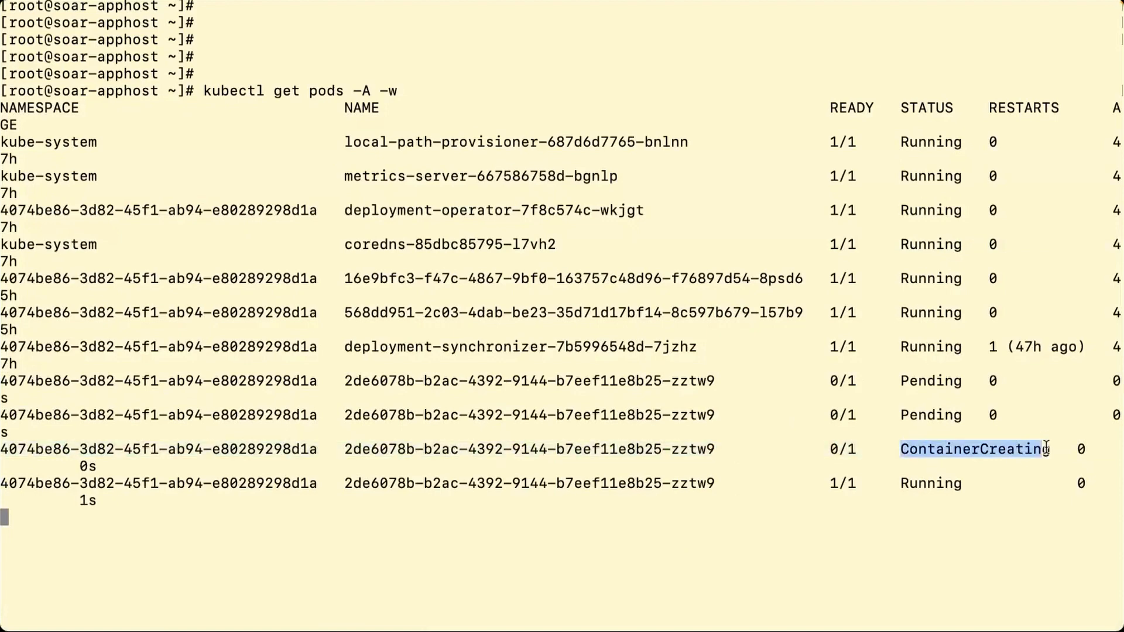
pyautogui.doubleClick(924, 416)
pyautogui.doubleClick(917, 377)
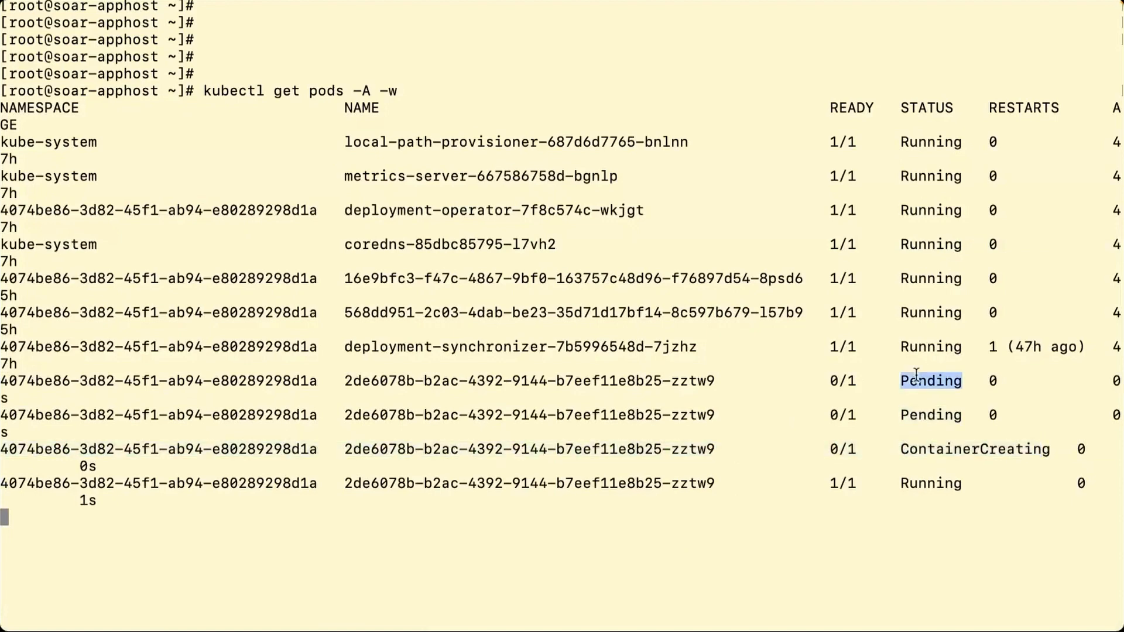
pyautogui.doubleClick(923, 487)
pyautogui.click(718, 540)
pyautogui.hotkey('ctrl', 'c')
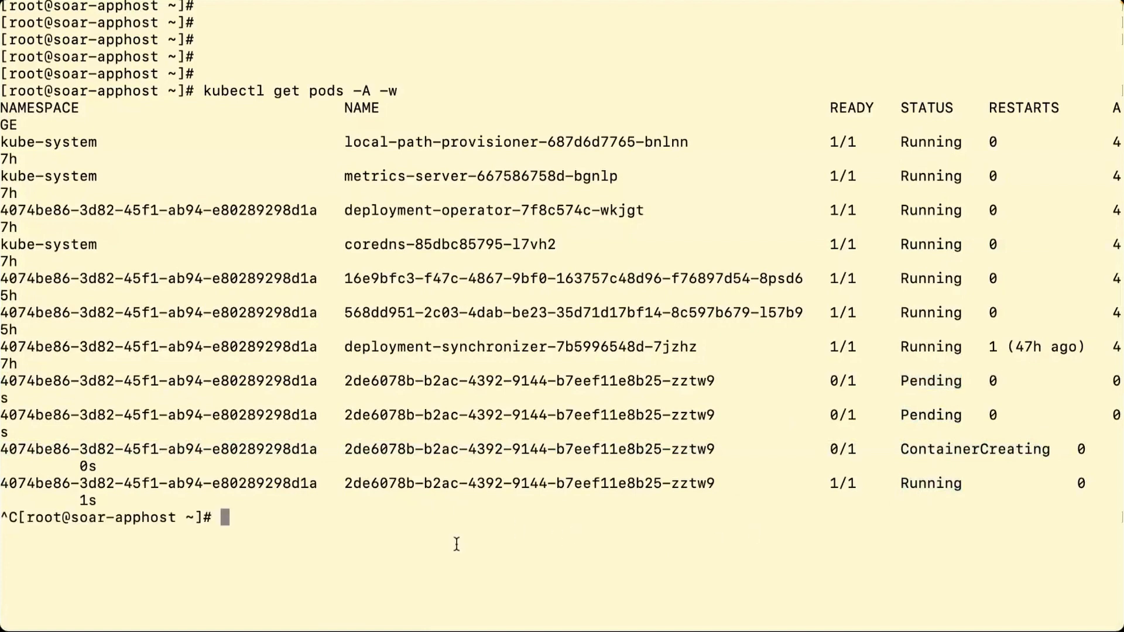
# - Run kubectl logs for the new pod, passing its namespace with -n
pyautogui.press('Return')
pyautogui.write('kubectl ')
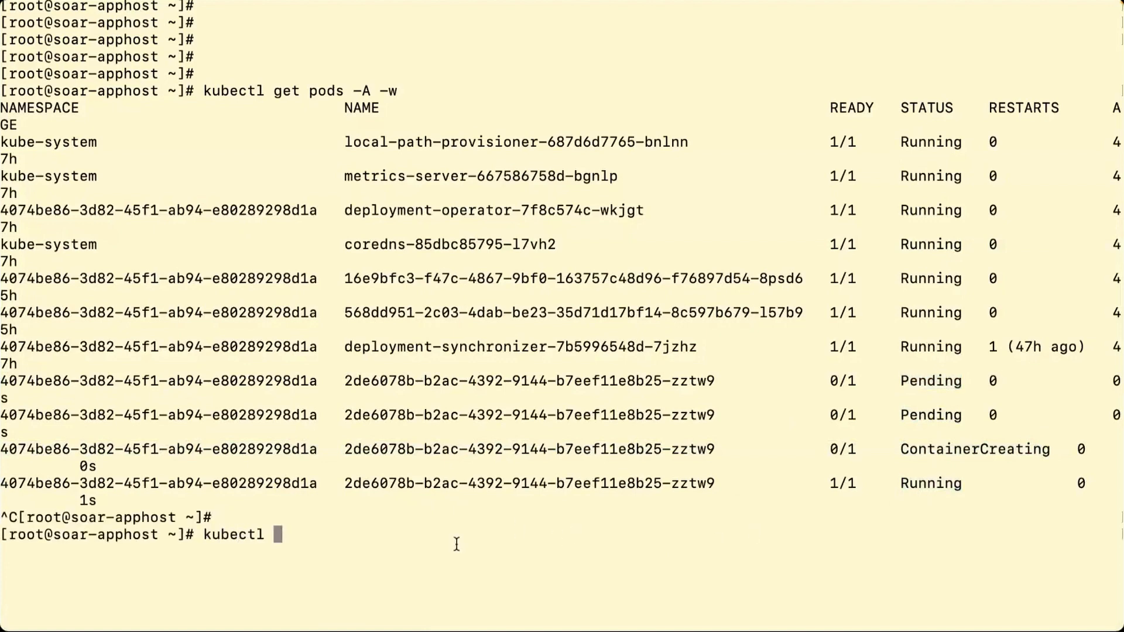
pyautogui.write('logs')
pyautogui.doubleClick(362, 488)
pyautogui.click(362, 488)
pyautogui.moveTo(344, 486); pyautogui.dragTo(721, 484)
pyautogui.middleClick(720, 484)
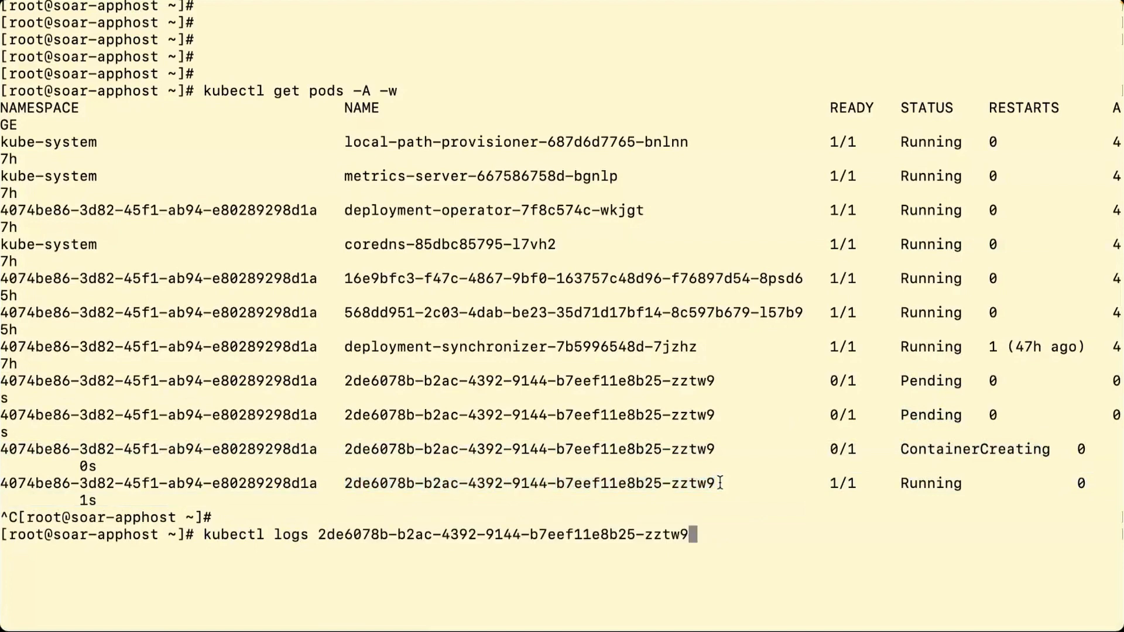
pyautogui.write('-n')
pyautogui.moveTo(2, 483); pyautogui.dragTo(317, 480)
pyautogui.middleClick(317, 481)
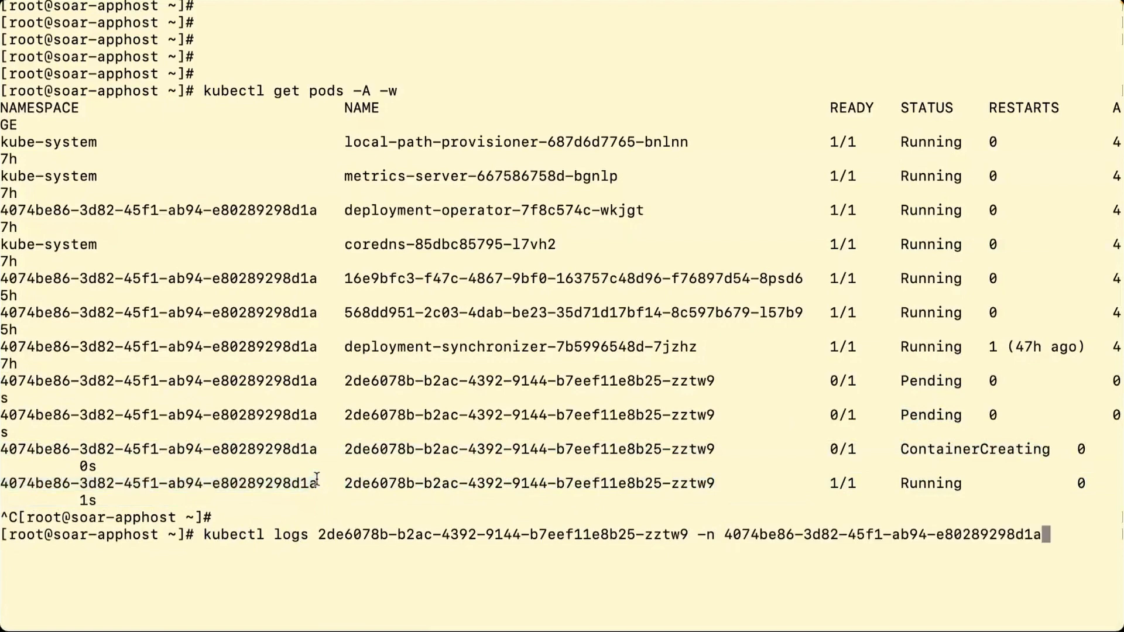
pyautogui.press('Return')
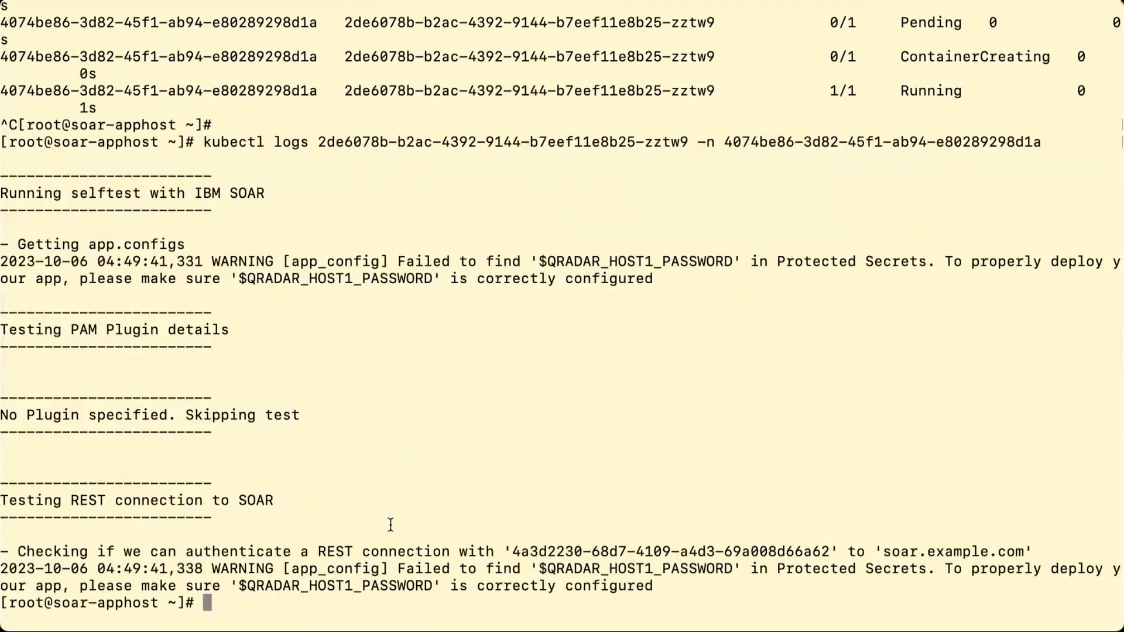
# - Highlight the log warnings that $QRADAR_HOST1_PASSWORD cannot be found in Protected Secrets
pyautogui.moveTo(541, 567); pyautogui.dragTo(732, 567)
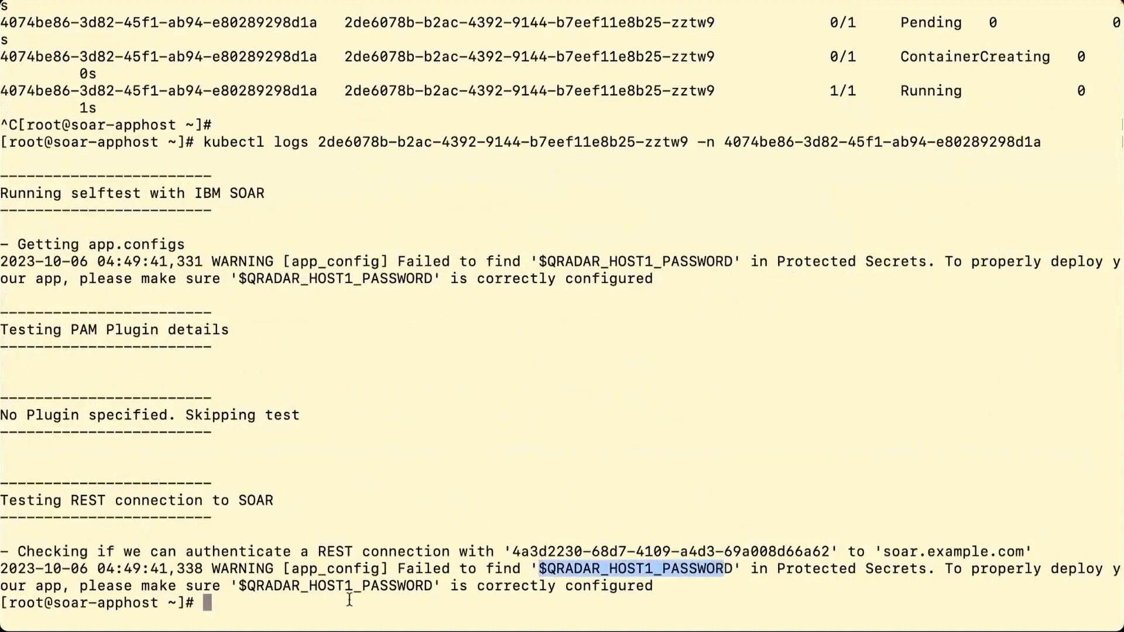
pyautogui.click(444, 590)
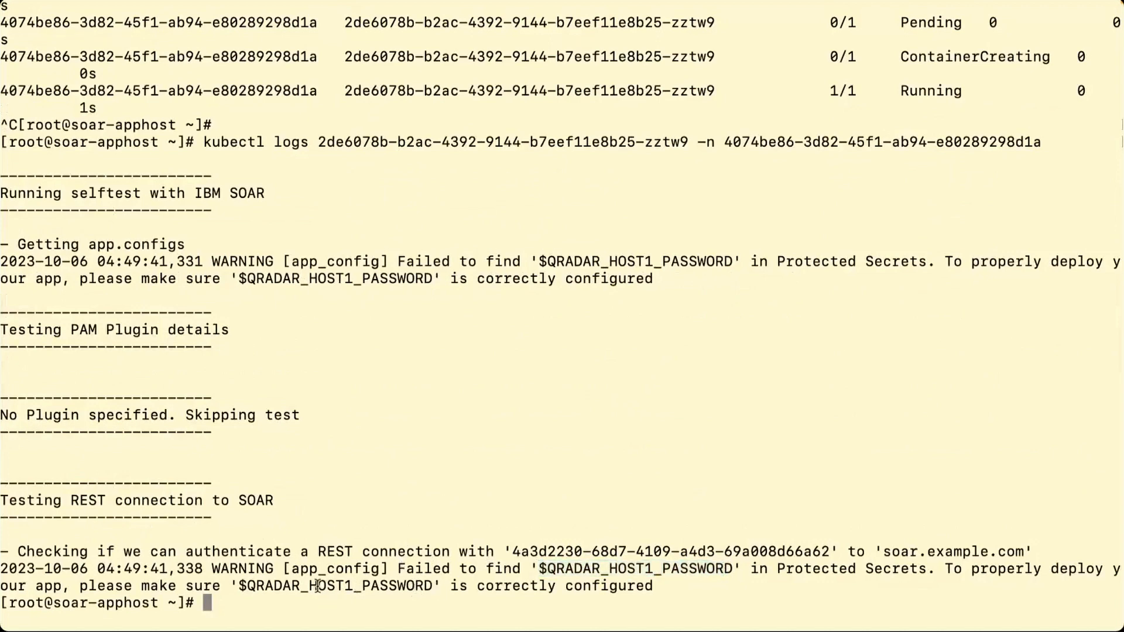
pyautogui.moveTo(321, 587); pyautogui.dragTo(449, 587)
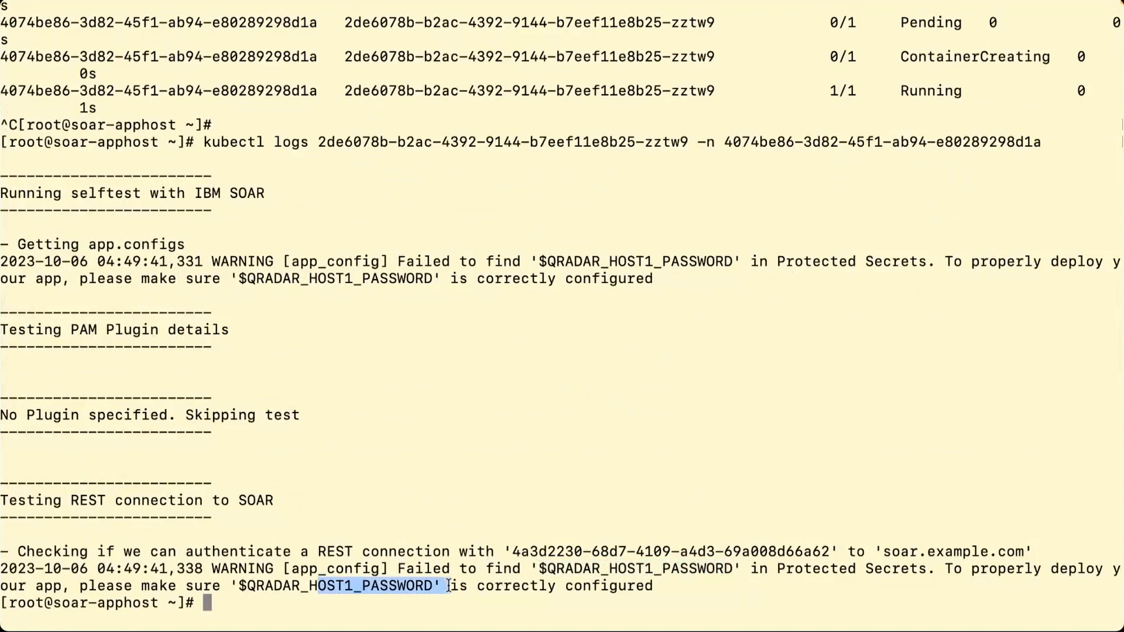
pyautogui.click(578, 577)
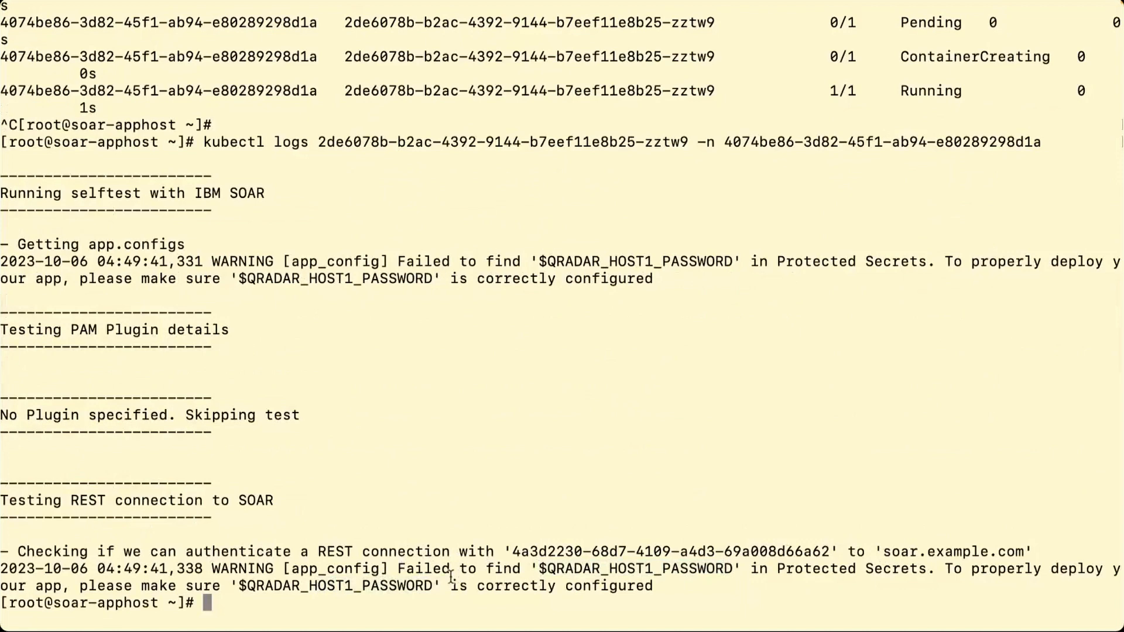
pyautogui.moveTo(451, 577); pyautogui.dragTo(663, 586)
pyautogui.click(664, 586)
pyautogui.moveTo(678, 583); pyautogui.dragTo(2, 553)
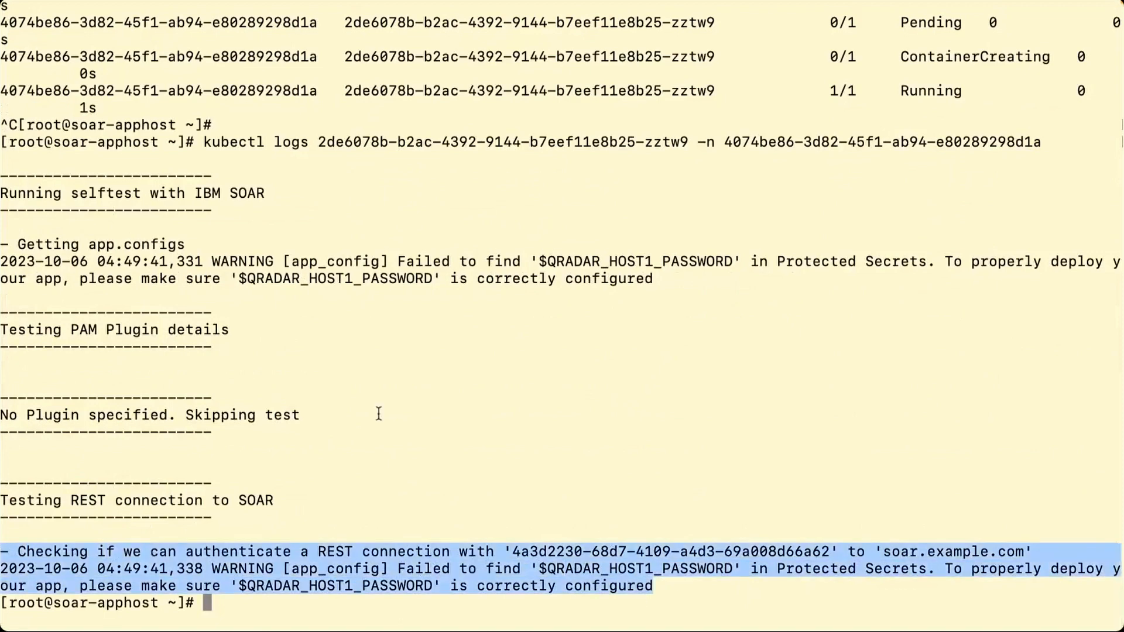
pyautogui.scroll(3, 379, 414)
pyautogui.scroll(-2, 378, 414)
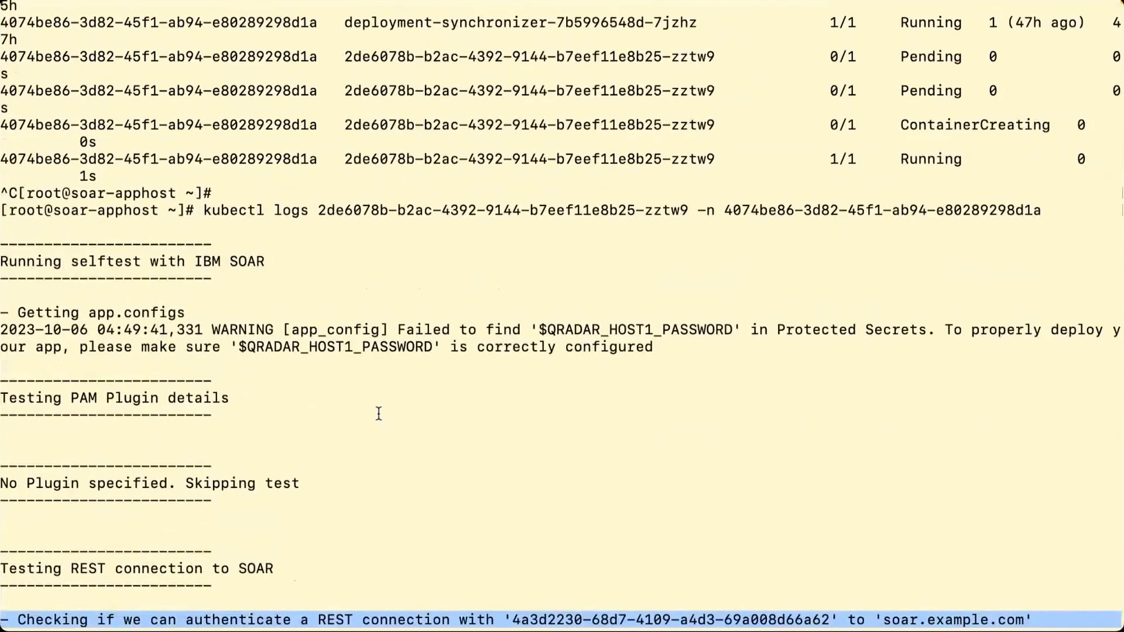
pyautogui.scroll(2, 379, 414)
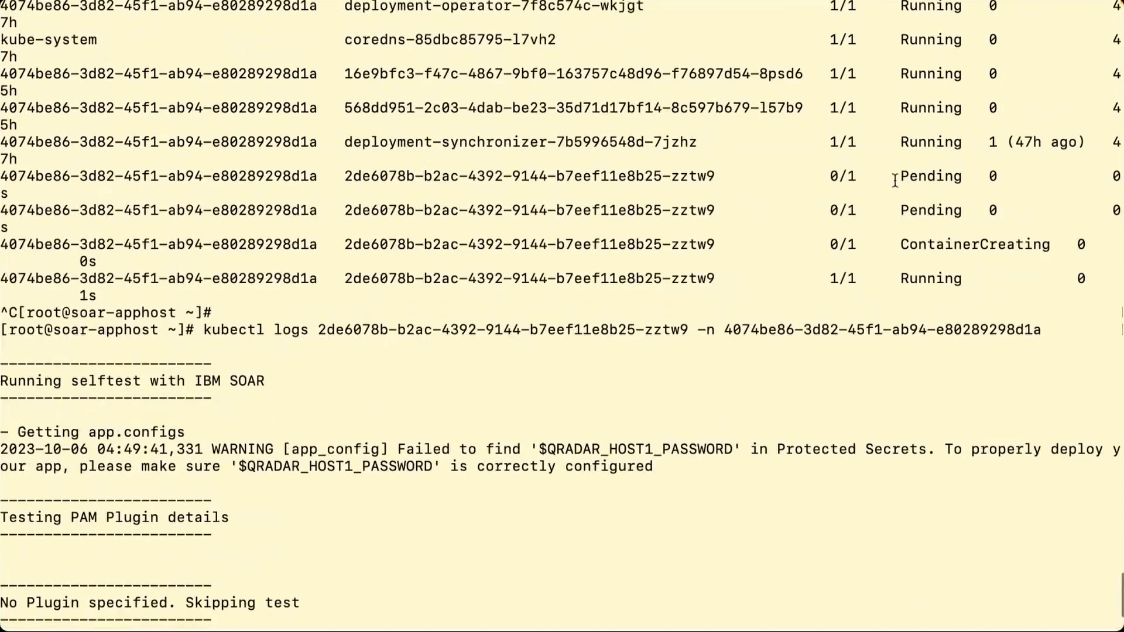
# - Point out the new pod's status progression rows and its name in the earlier listing
pyautogui.moveTo(892, 177); pyautogui.dragTo(999, 276)
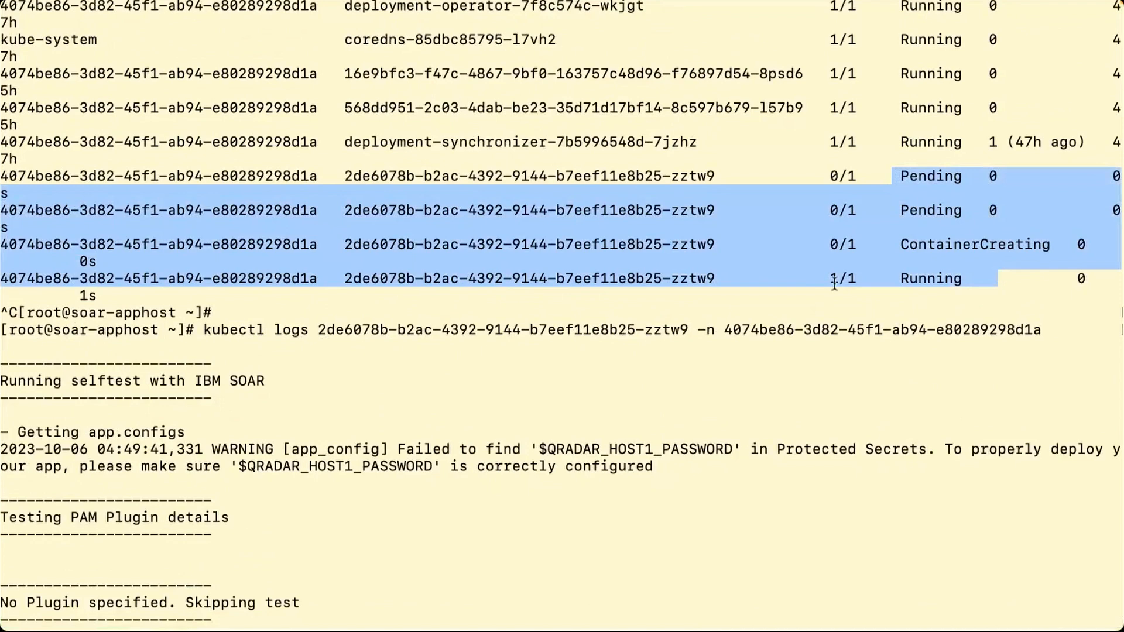
pyautogui.click(598, 296)
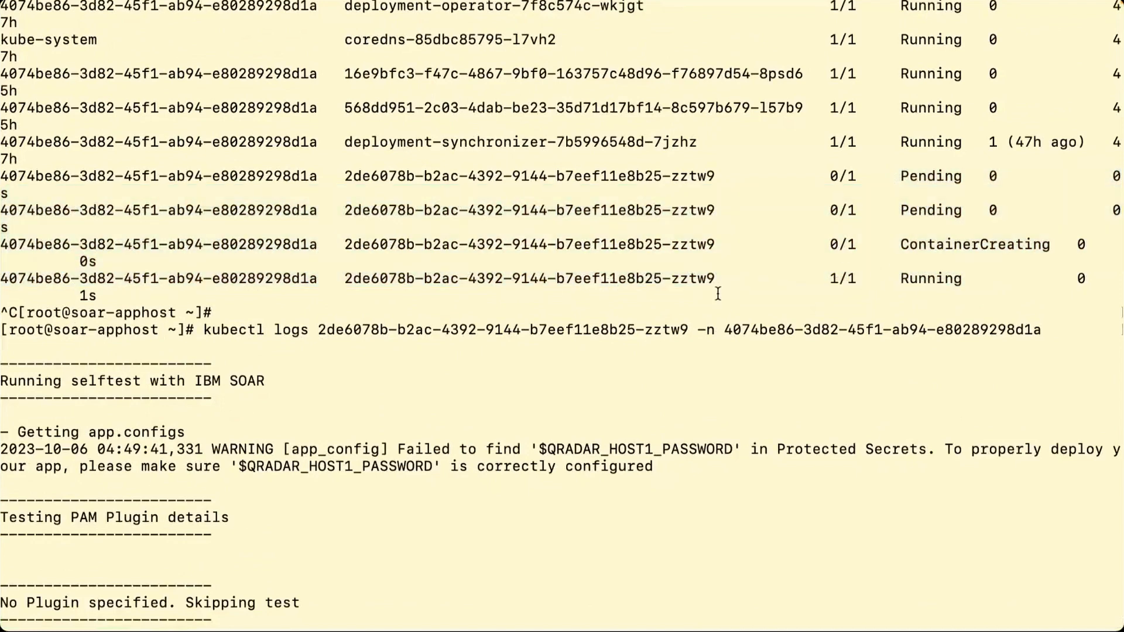
pyautogui.moveTo(726, 278); pyautogui.dragTo(345, 277)
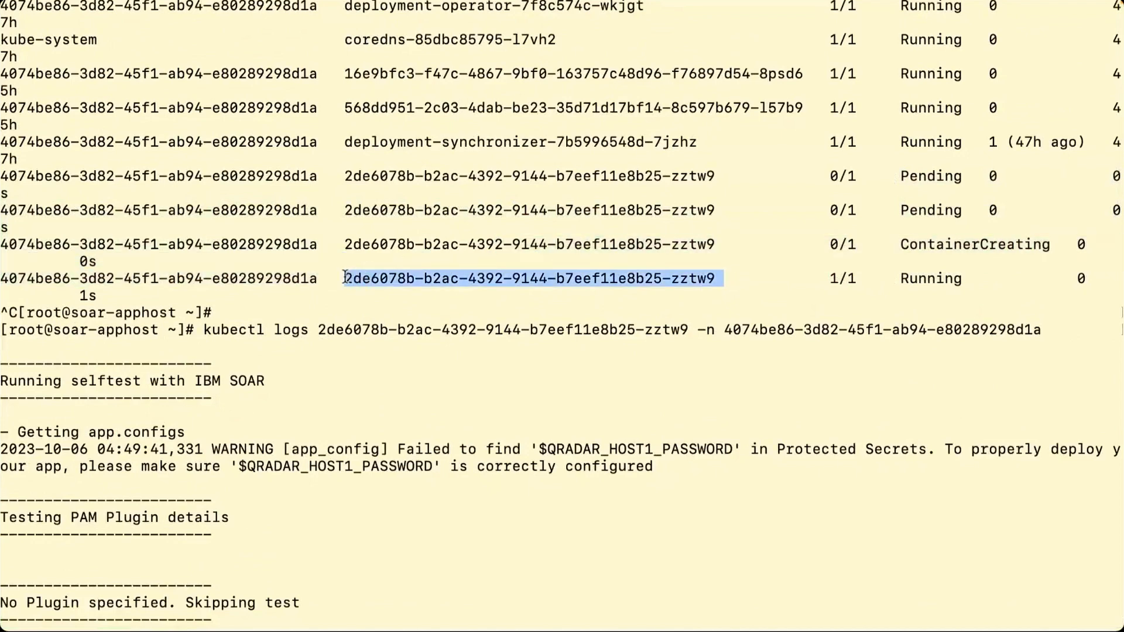
pyautogui.click(537, 354)
# - List all pods with kubectl get pods -A and cancel the running configuration test
pyautogui.press('Up')
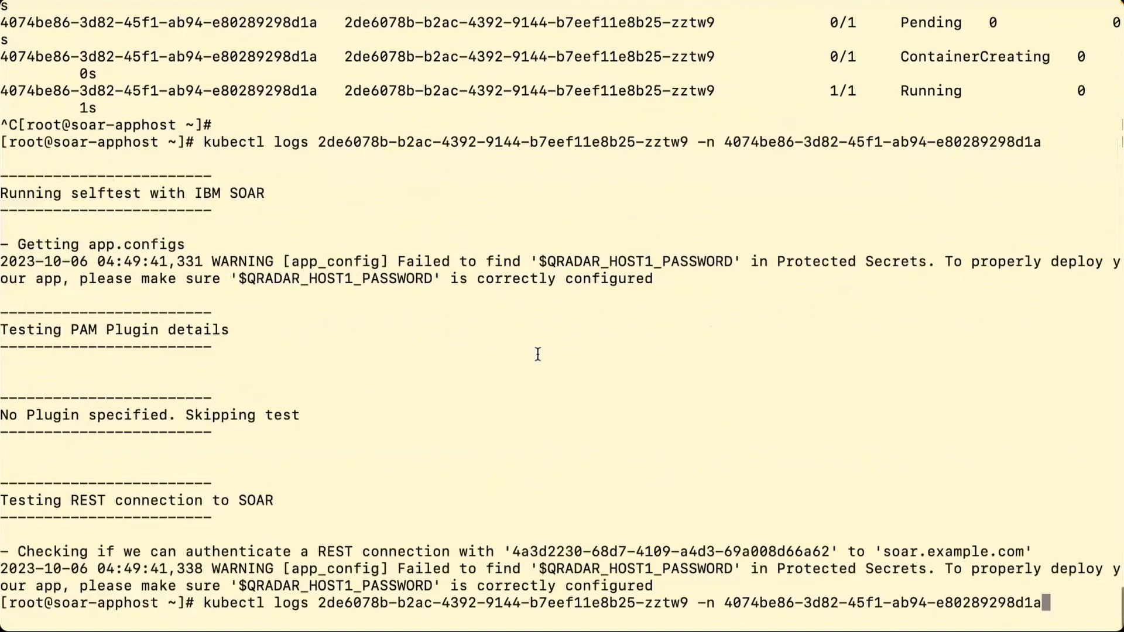
pyautogui.hotkey('ctrl', 'u')
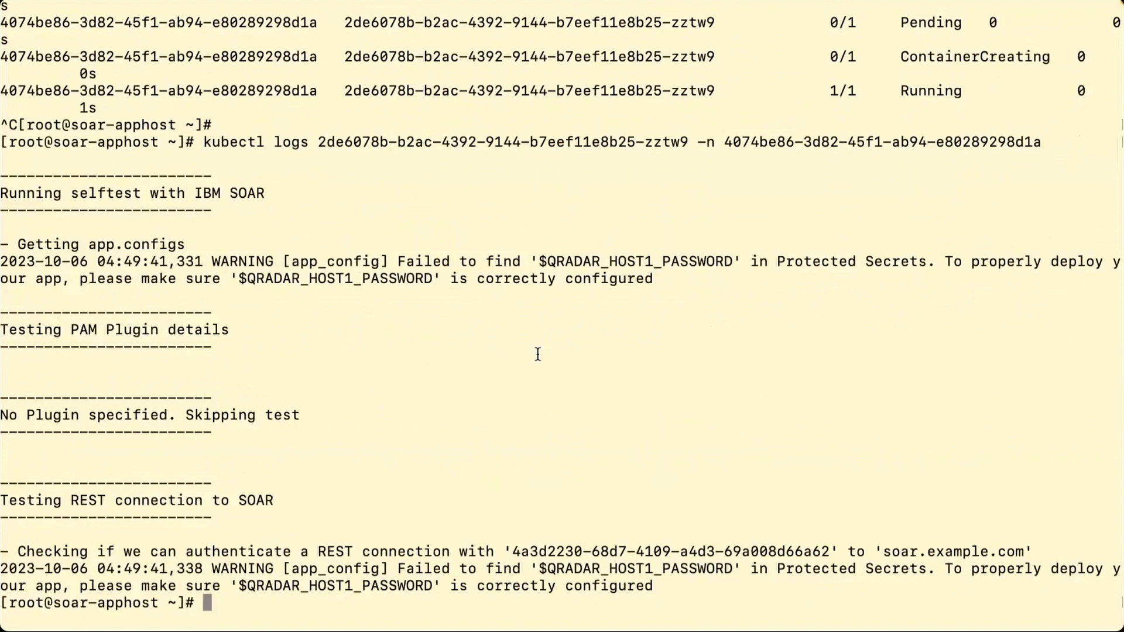
pyautogui.press('Return')
pyautogui.press('Return')
pyautogui.write('kubectl ')
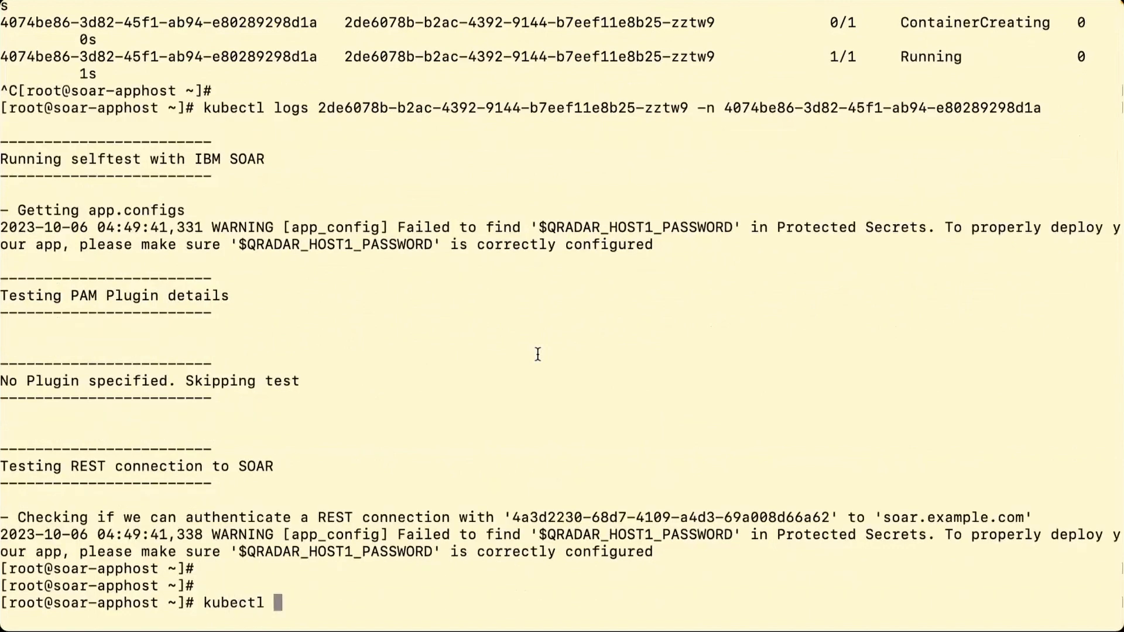
pyautogui.write('get pods -A')
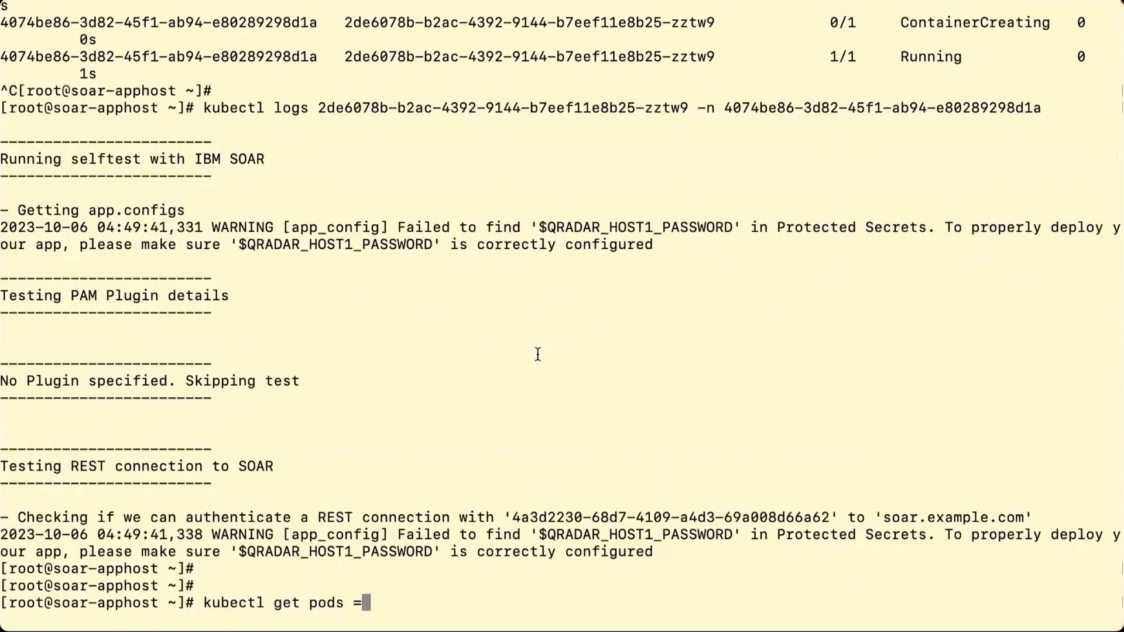
pyautogui.press('Return')
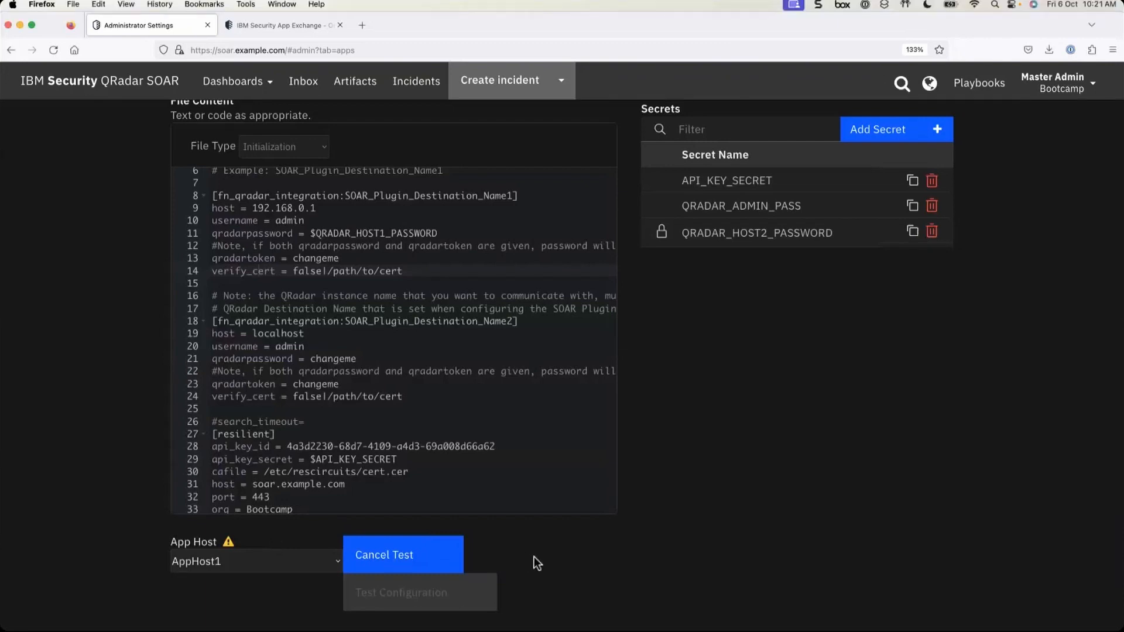
pyautogui.click(384, 560)
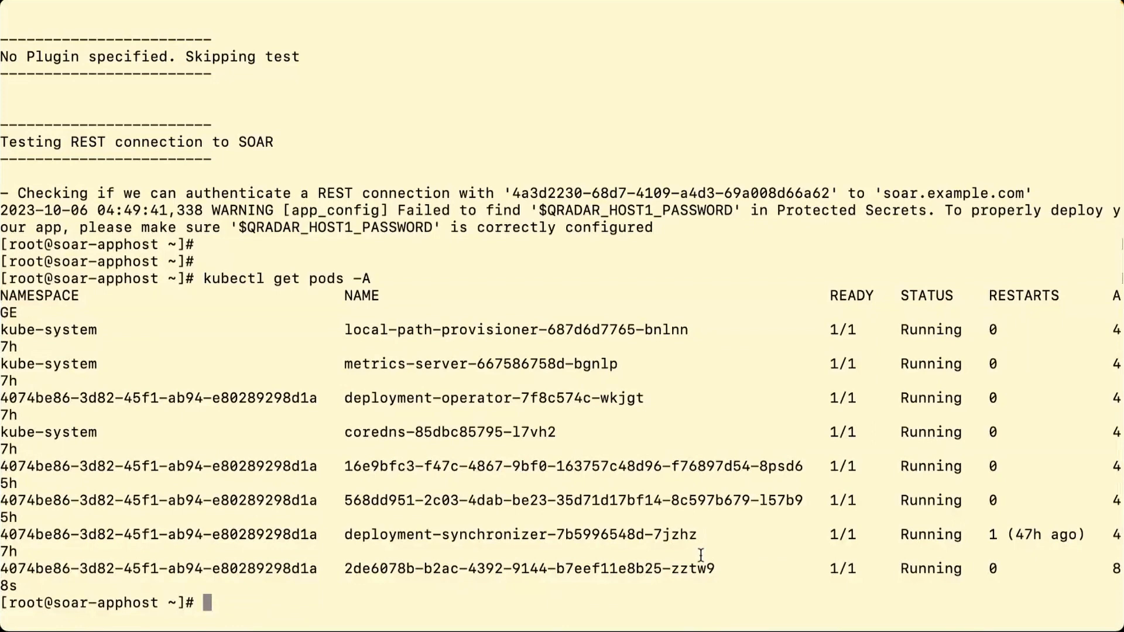
# - Rerun the pod listing with -w and mark the 2de6078b pod's Terminating status
pyautogui.press('Up')
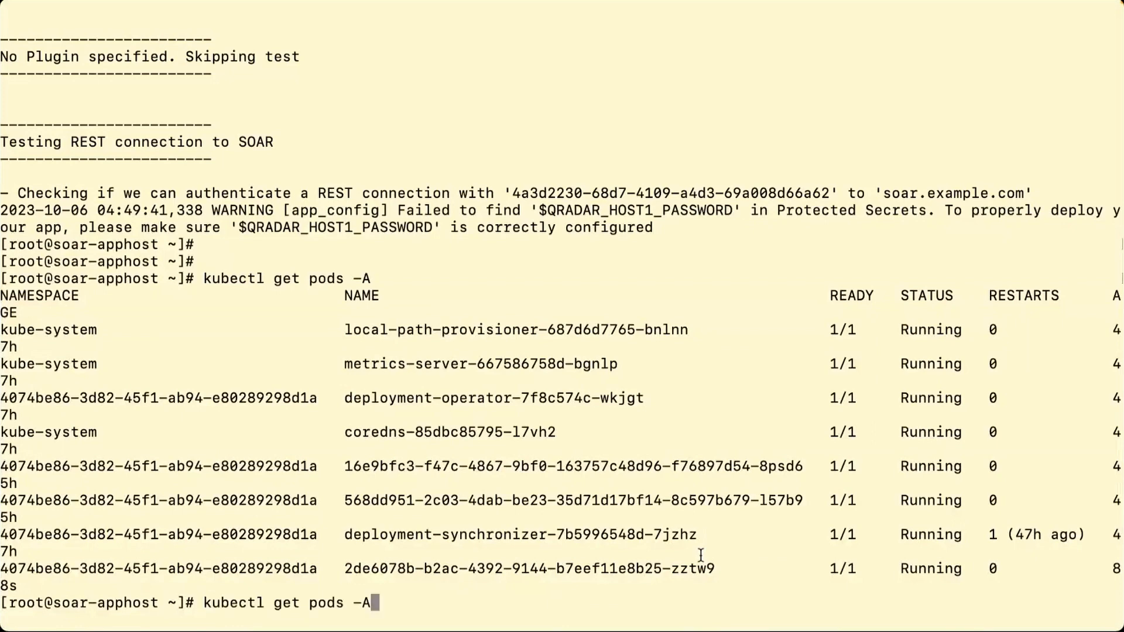
pyautogui.write('-')
pyautogui.write('w')
pyautogui.press('Return')
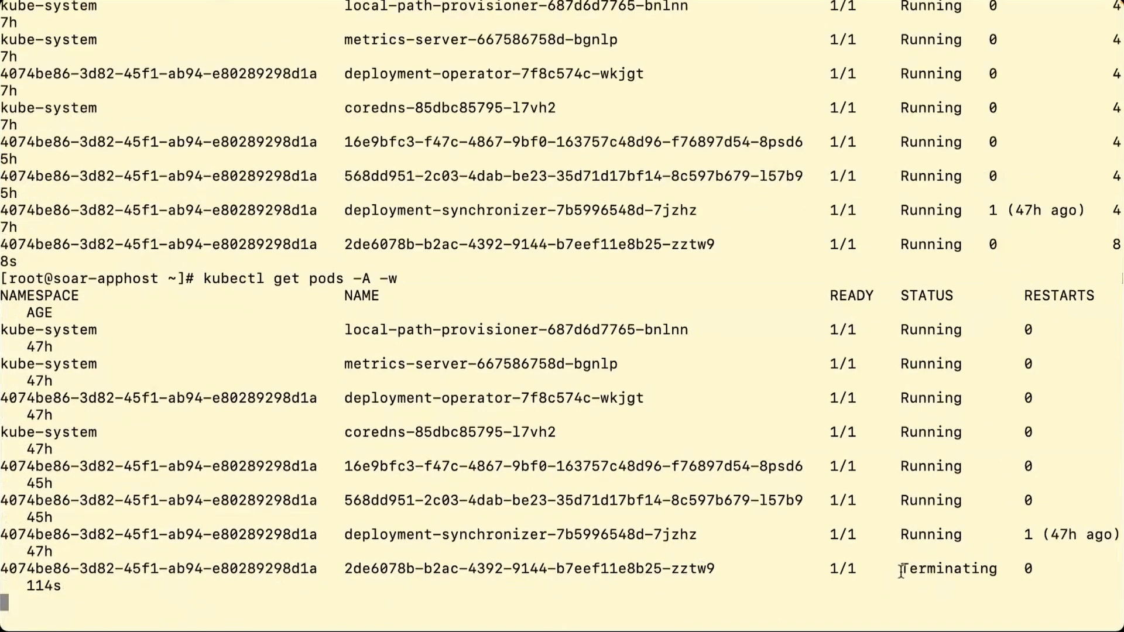
pyautogui.moveTo(899, 565); pyautogui.dragTo(1016, 568)
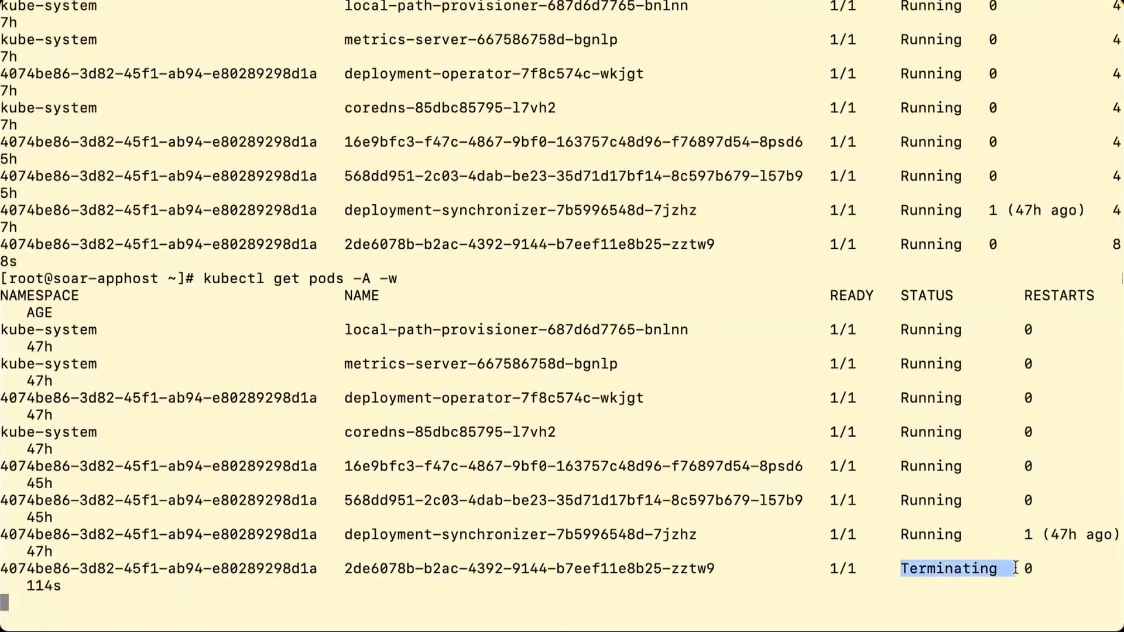
pyautogui.click(939, 601)
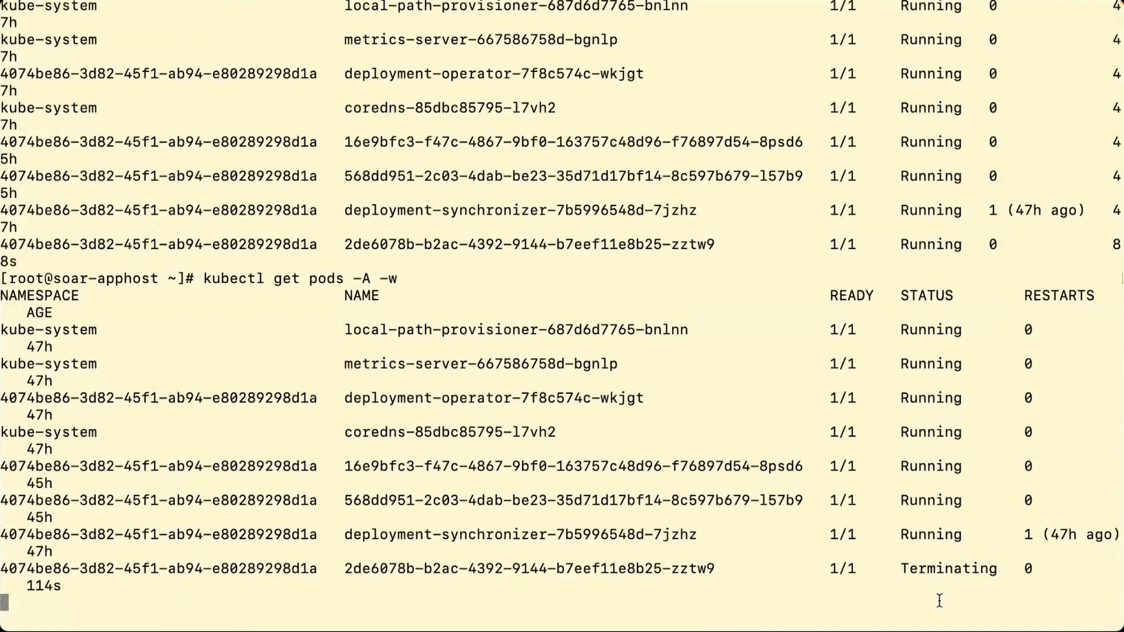
pyautogui.doubleClick(378, 569)
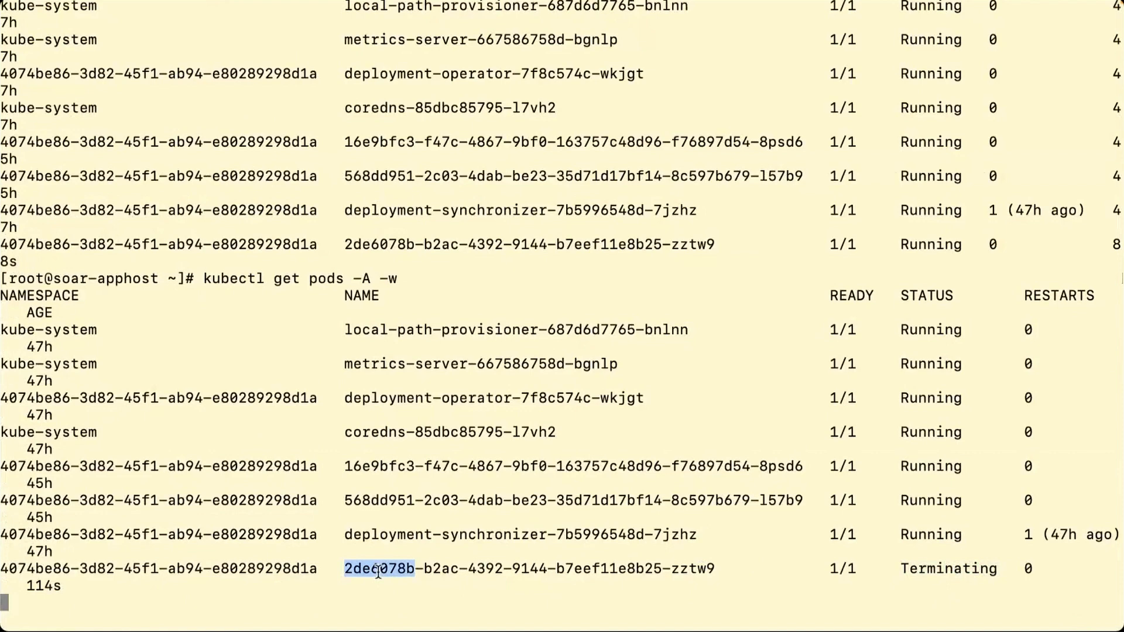
pyautogui.click(422, 601)
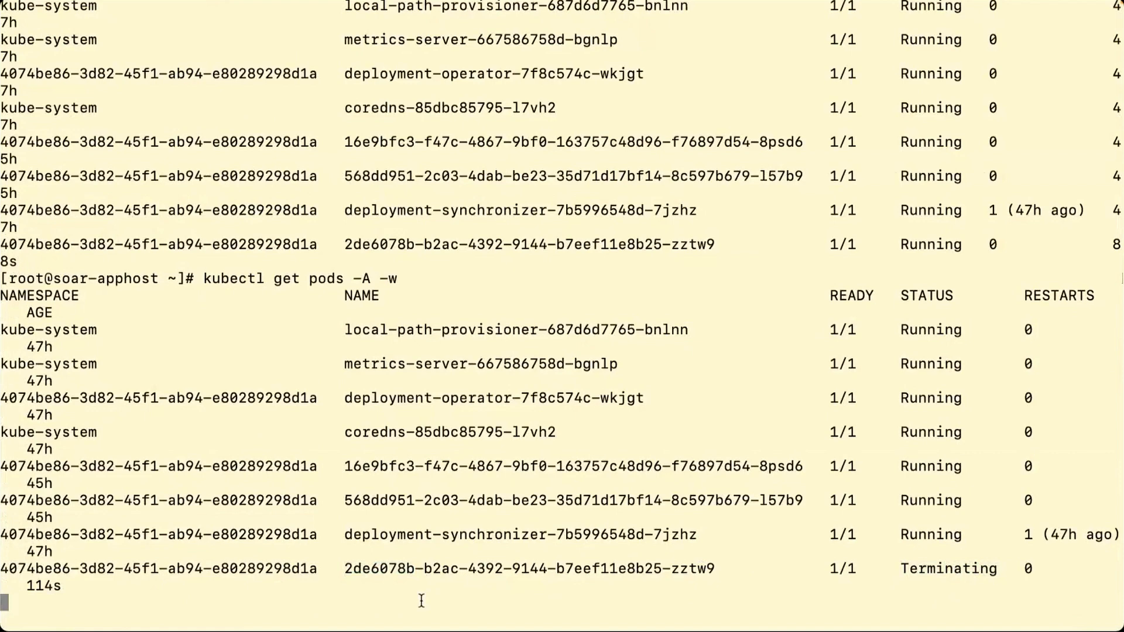
# - Stop the watch and rerun kubectl get pods -A until the terminating pod disappears
pyautogui.hotkey('ctrl', 'c')
pyautogui.press('Up')
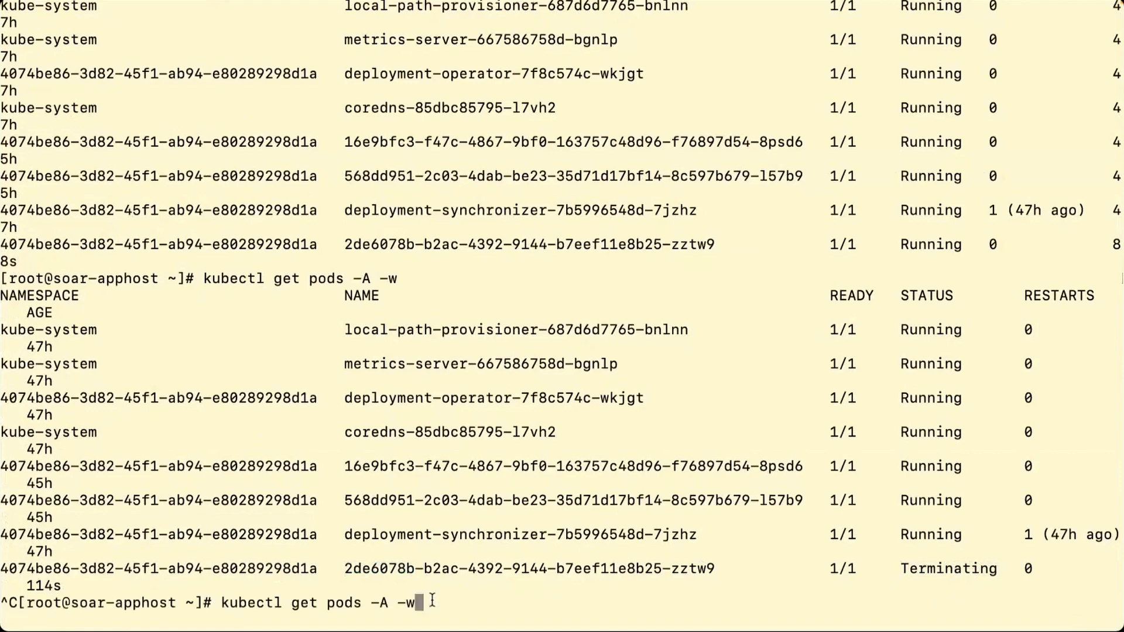
pyautogui.press('BackSpace')
pyautogui.press('BackSpace')
pyautogui.press('Return')
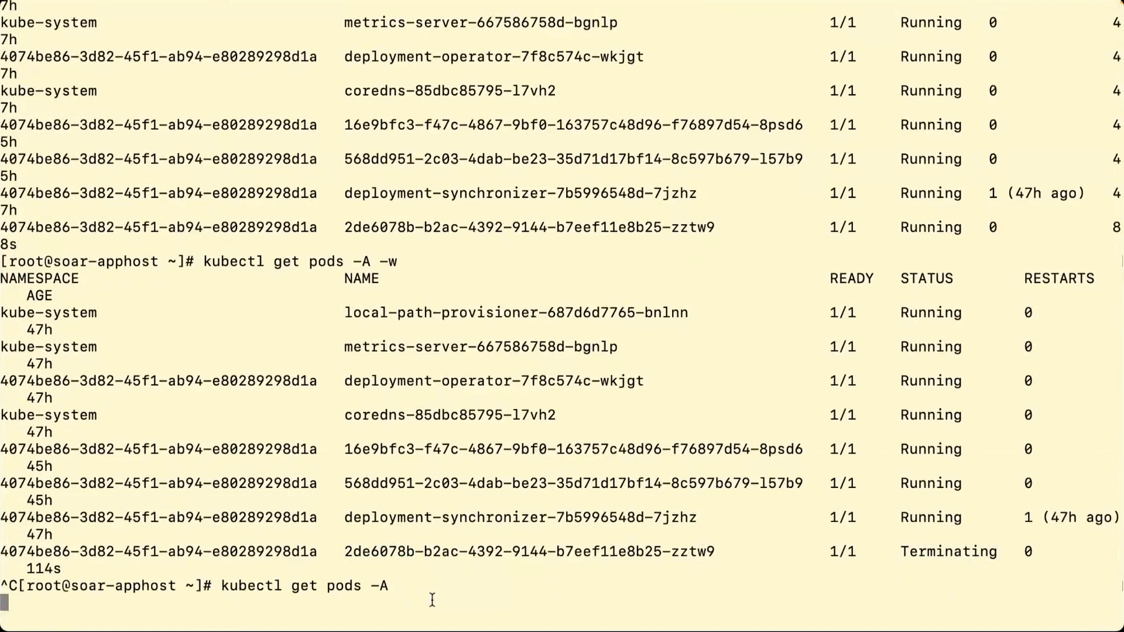
pyautogui.moveTo(895, 569); pyautogui.dragTo(1002, 571)
pyautogui.press('Up')
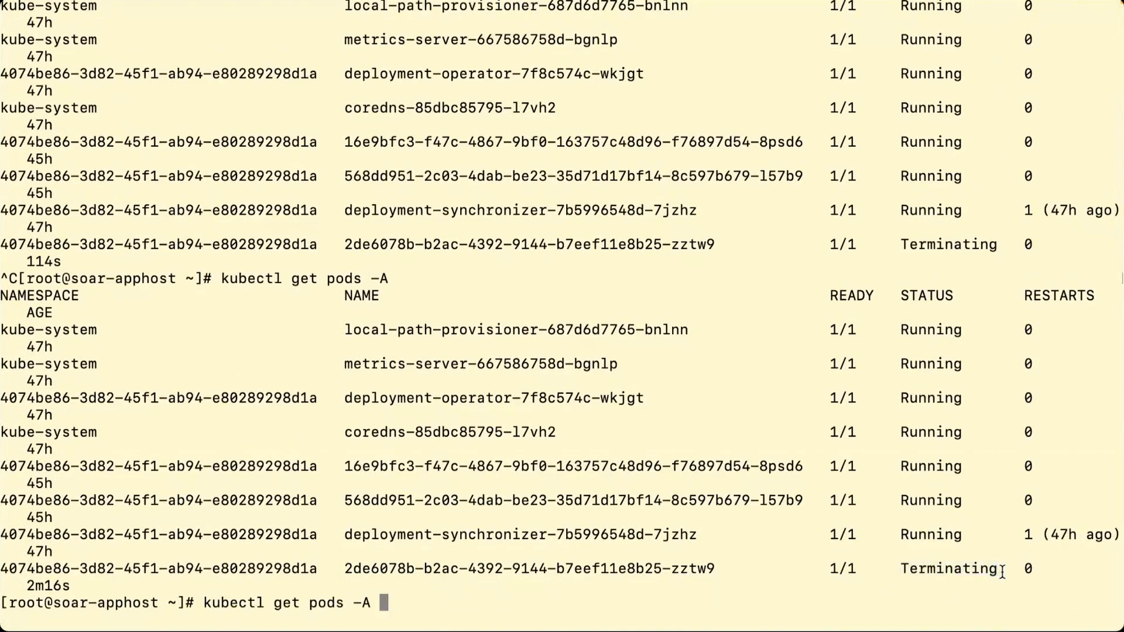
pyautogui.press('Return')
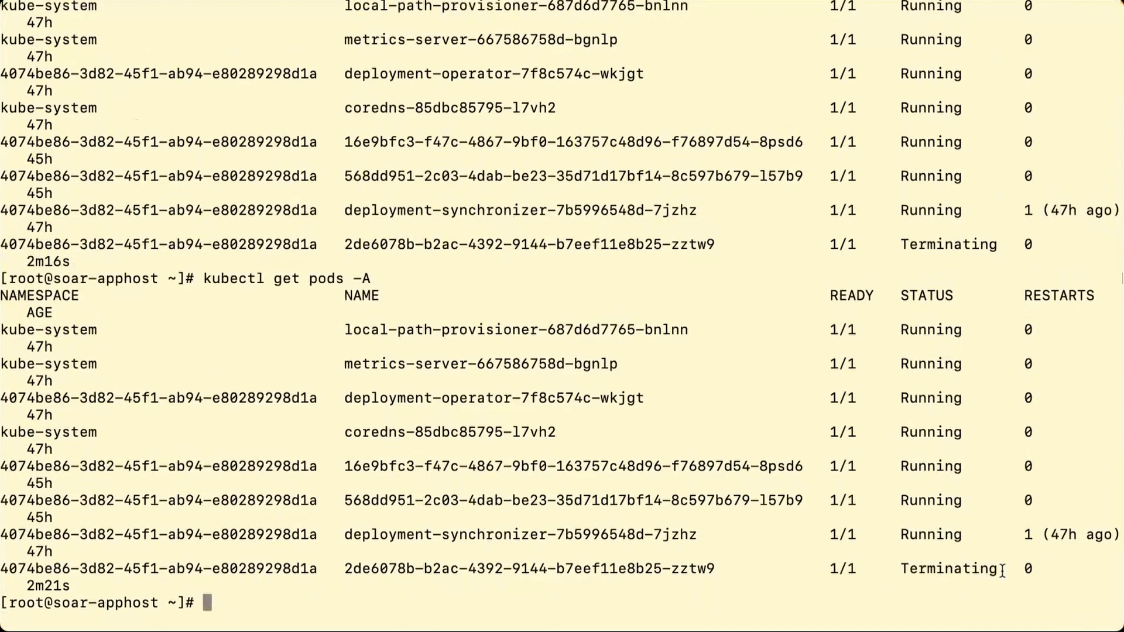
pyautogui.press('Up')
pyautogui.press('Return')
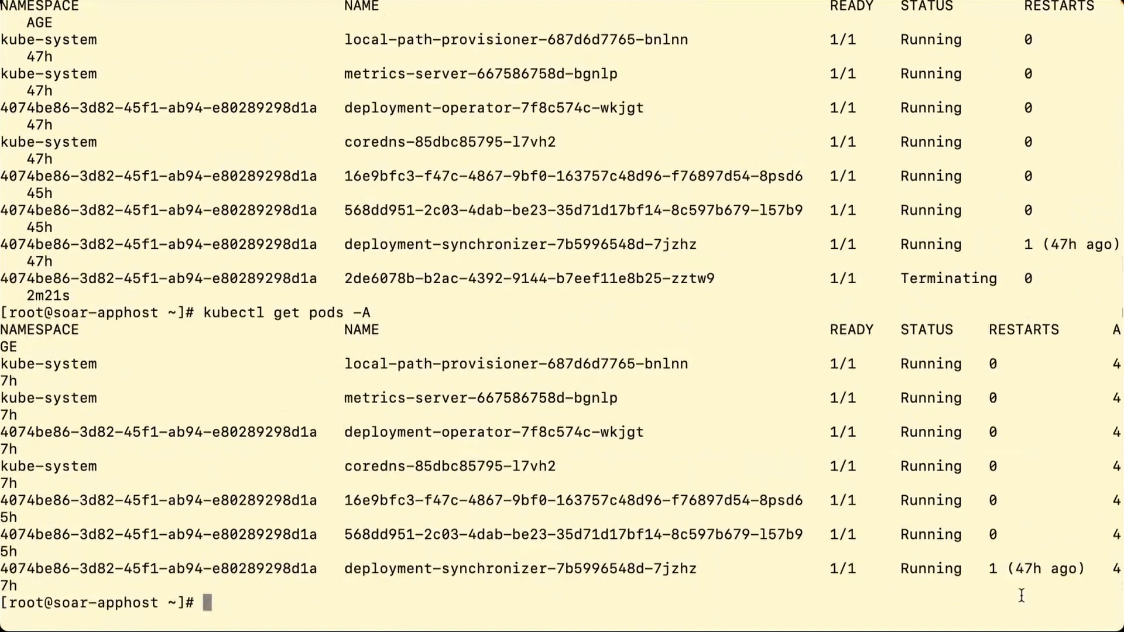
pyautogui.moveTo(904, 279); pyautogui.dragTo(1016, 280)
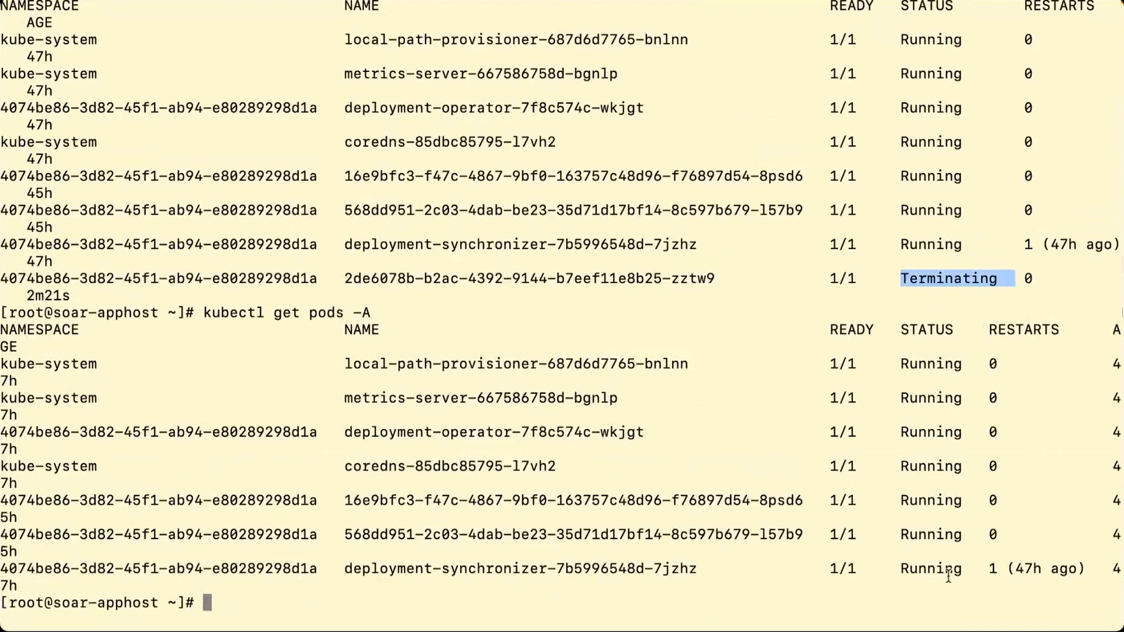
pyautogui.click(956, 606)
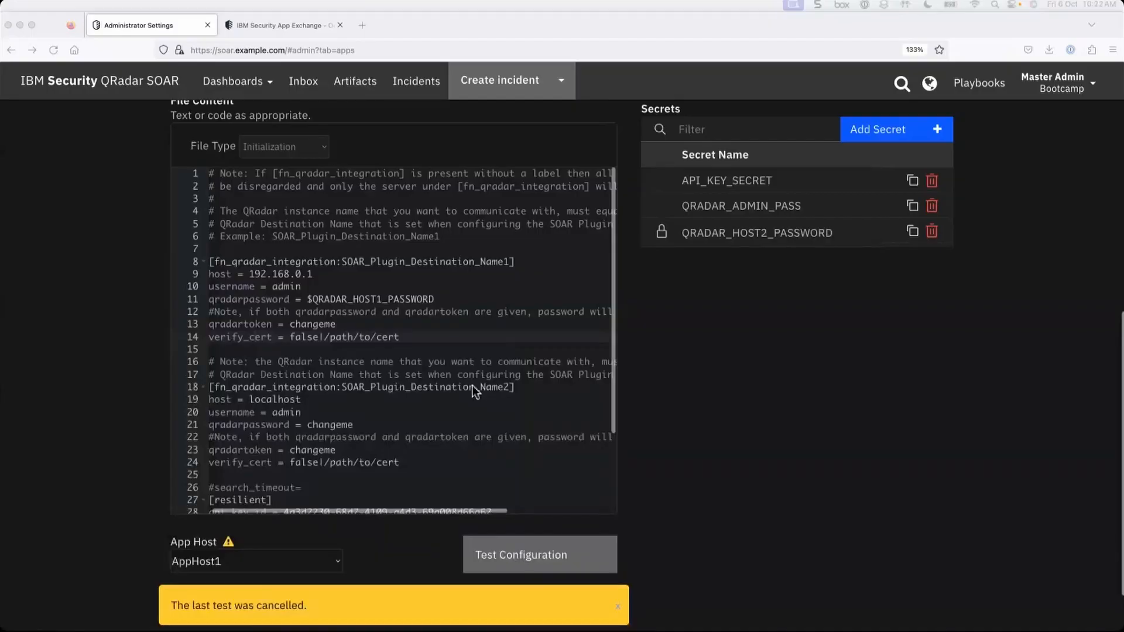
# - Return to the Apps list, confirming Yes to leave the QRadar Integration configuration
pyautogui.scroll(5, 472, 385)
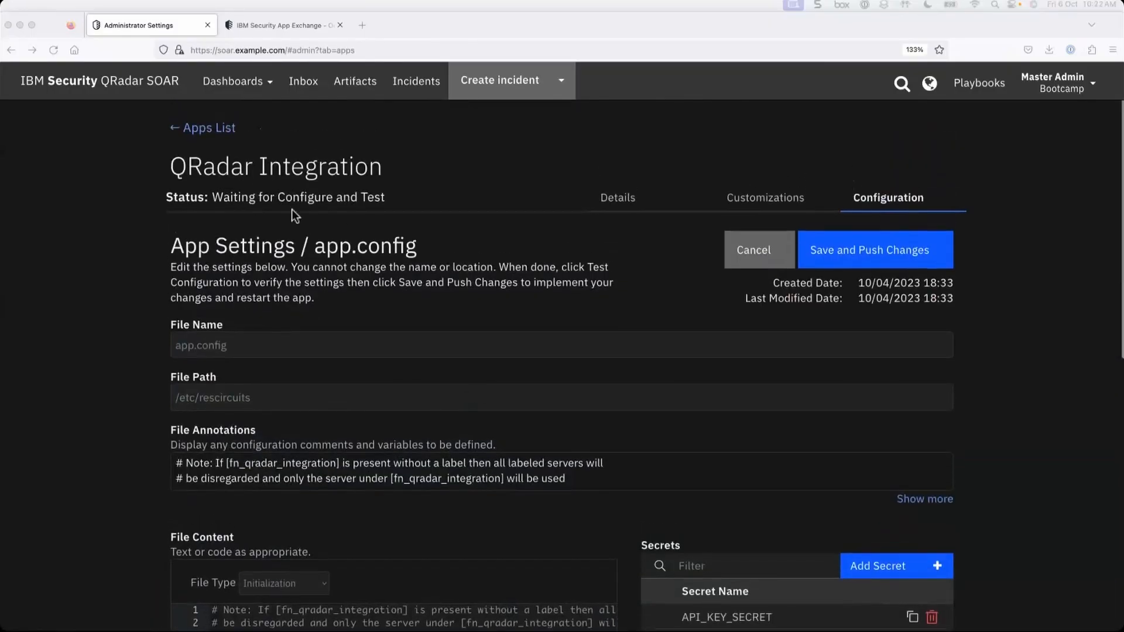
pyautogui.click(191, 130)
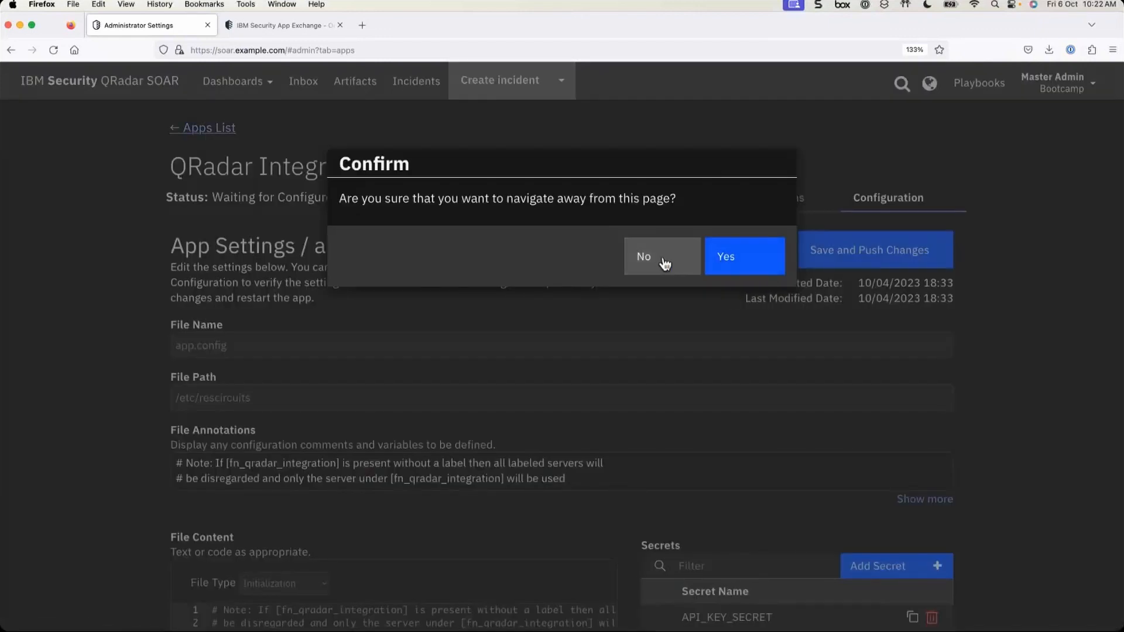
pyautogui.click(740, 270)
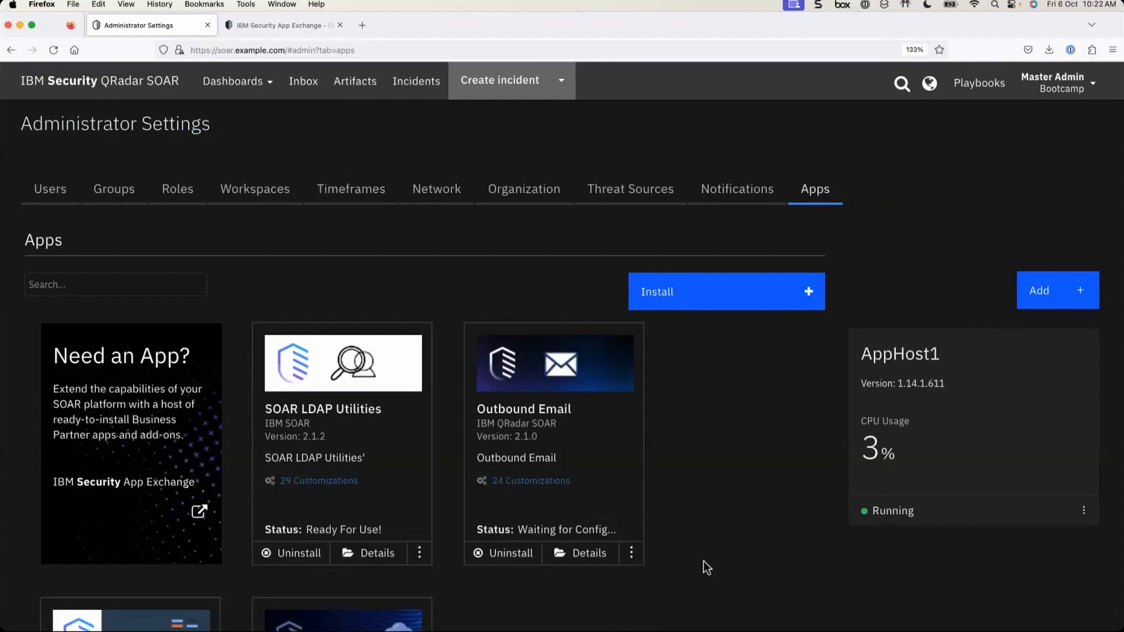
# - Open the SOAR LDAP Utilities 2.1.2 details, showing Ready For Use on AppHost1
pyautogui.scroll(-3, 714, 575)
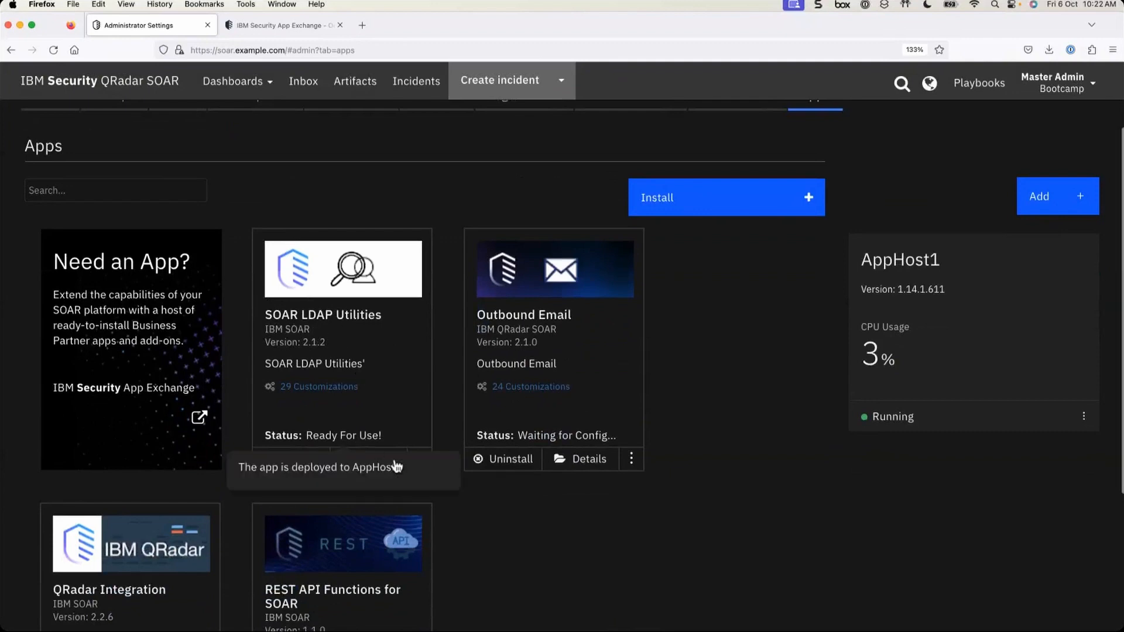
pyautogui.click(376, 462)
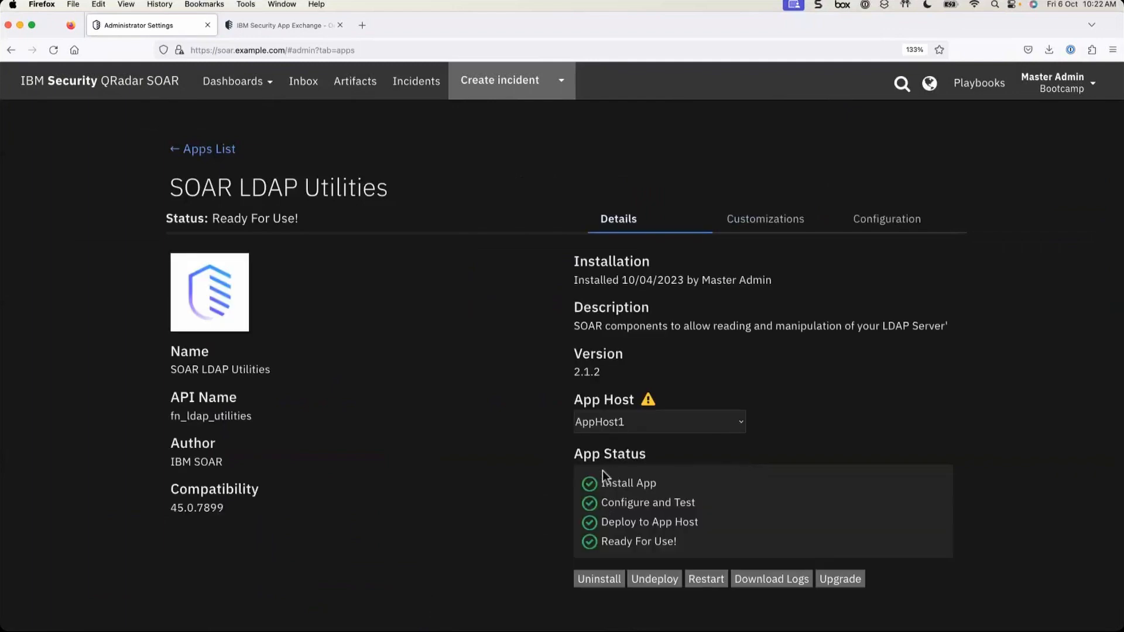
pyautogui.moveTo(594, 454); pyautogui.dragTo(610, 502)
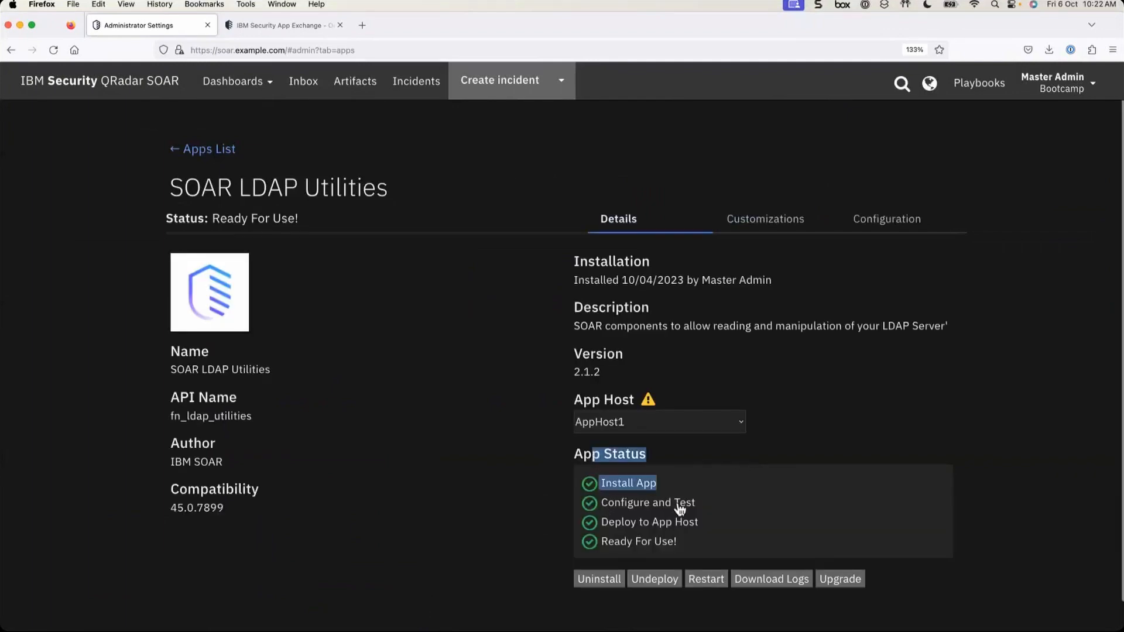
pyautogui.click(677, 547)
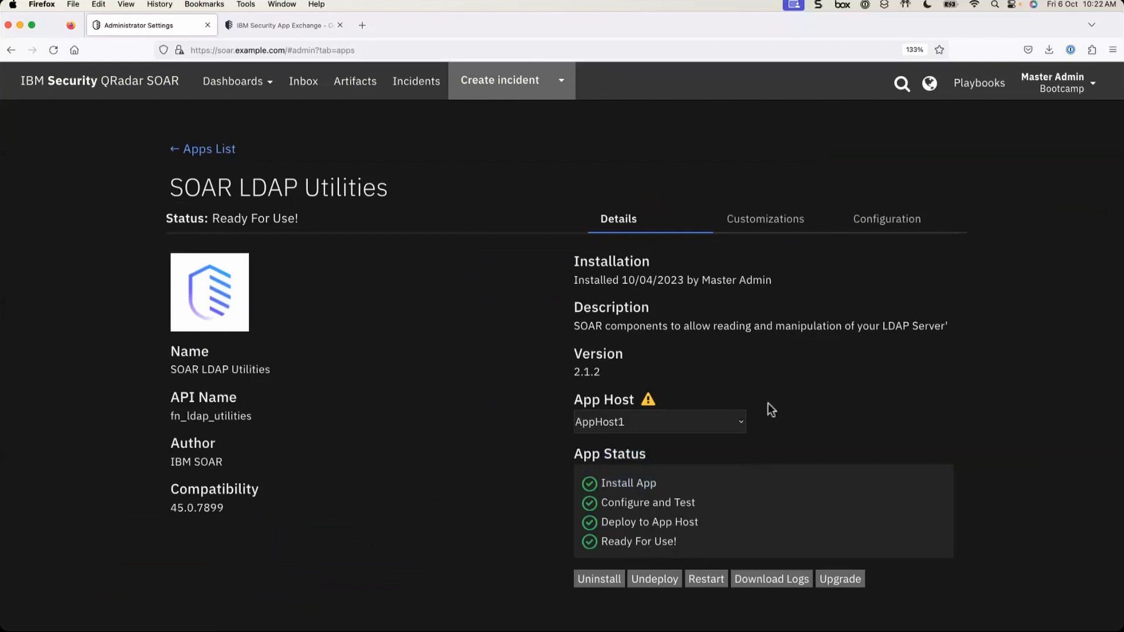
# - Open the LDAP Utilities app.config file from the app's configuration files
pyautogui.click(759, 223)
pyautogui.click(879, 218)
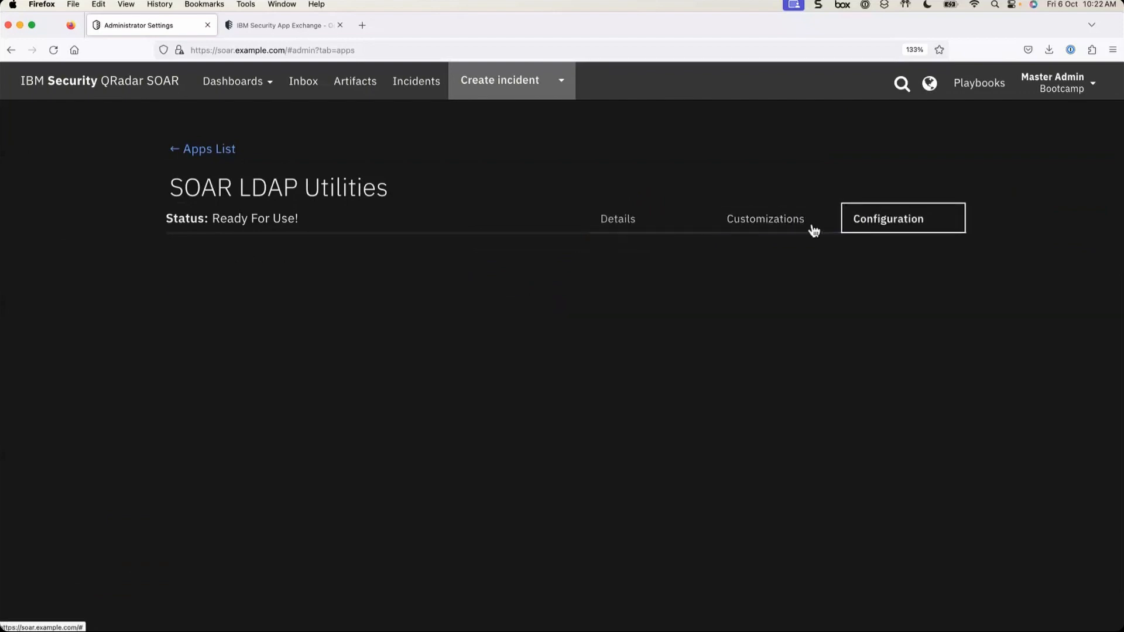
pyautogui.scroll(-3, 401, 487)
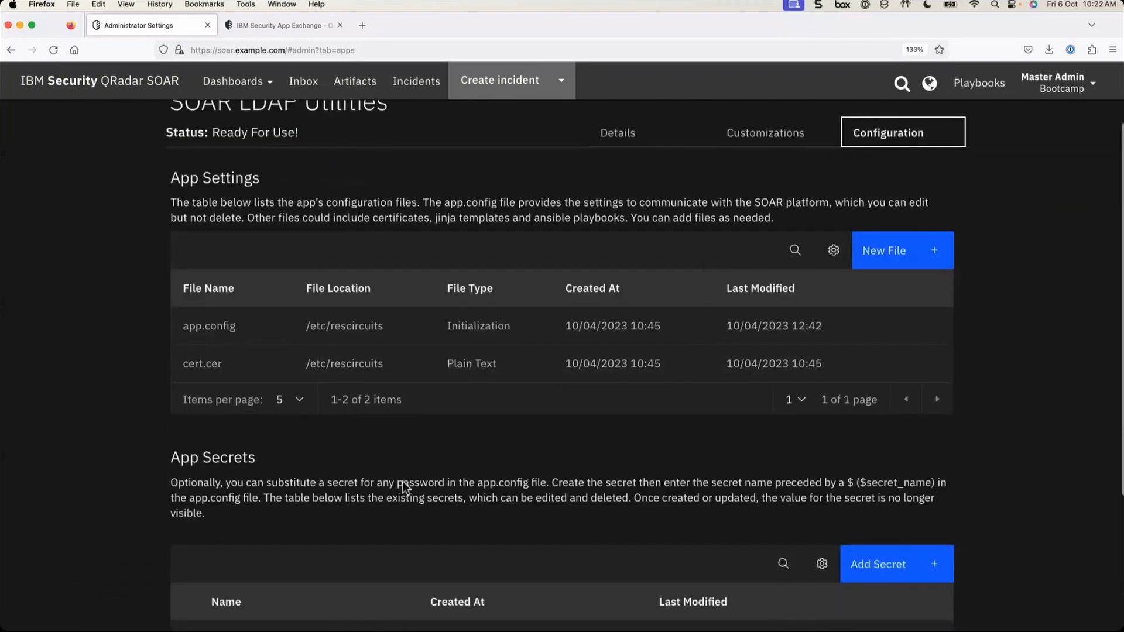
pyautogui.click(214, 328)
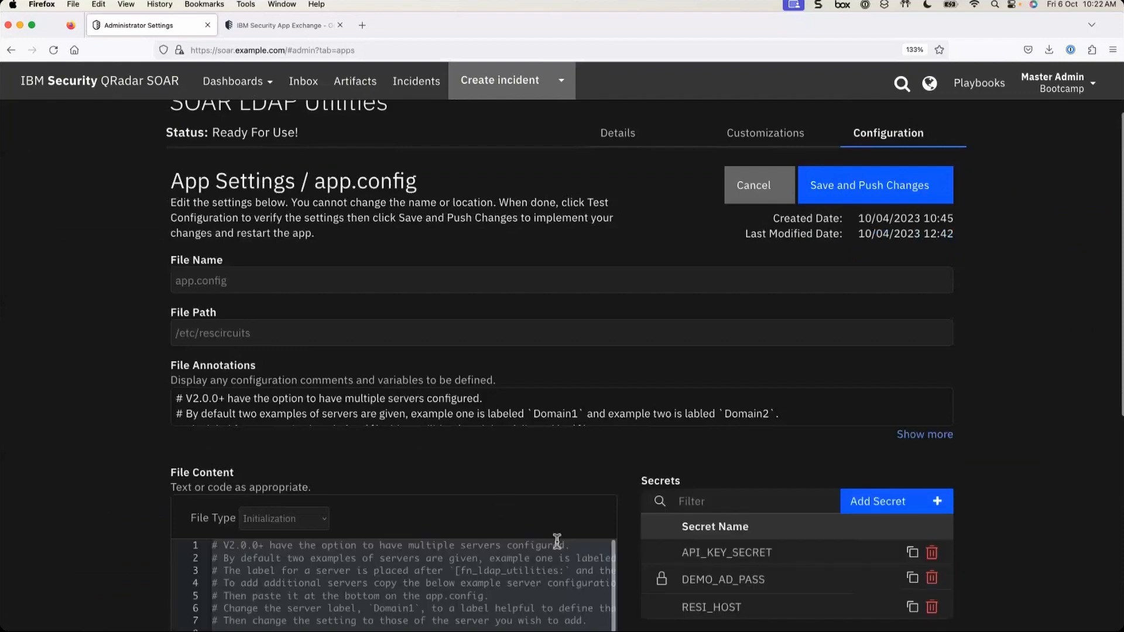
# - Review the server label, the ldap_server host members1.example.com and the ldap_port value 389
pyautogui.scroll(-3, 557, 541)
pyautogui.scroll(-3, 543, 470)
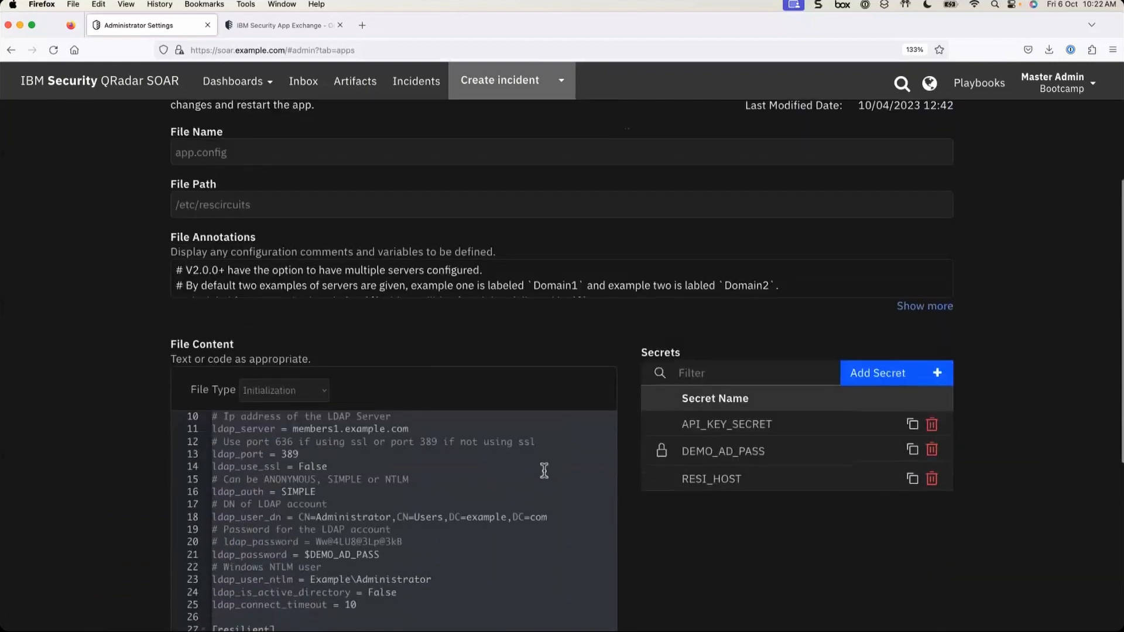
pyautogui.scroll(1, 544, 471)
pyautogui.scroll(-3, 527, 409)
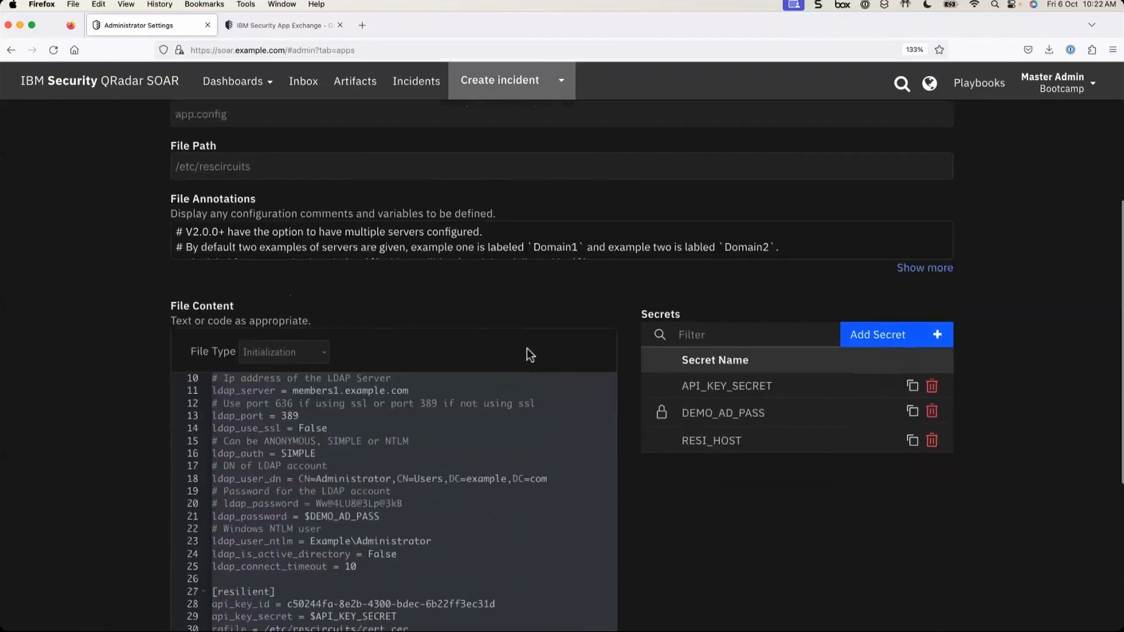
pyautogui.scroll(1, 314, 403)
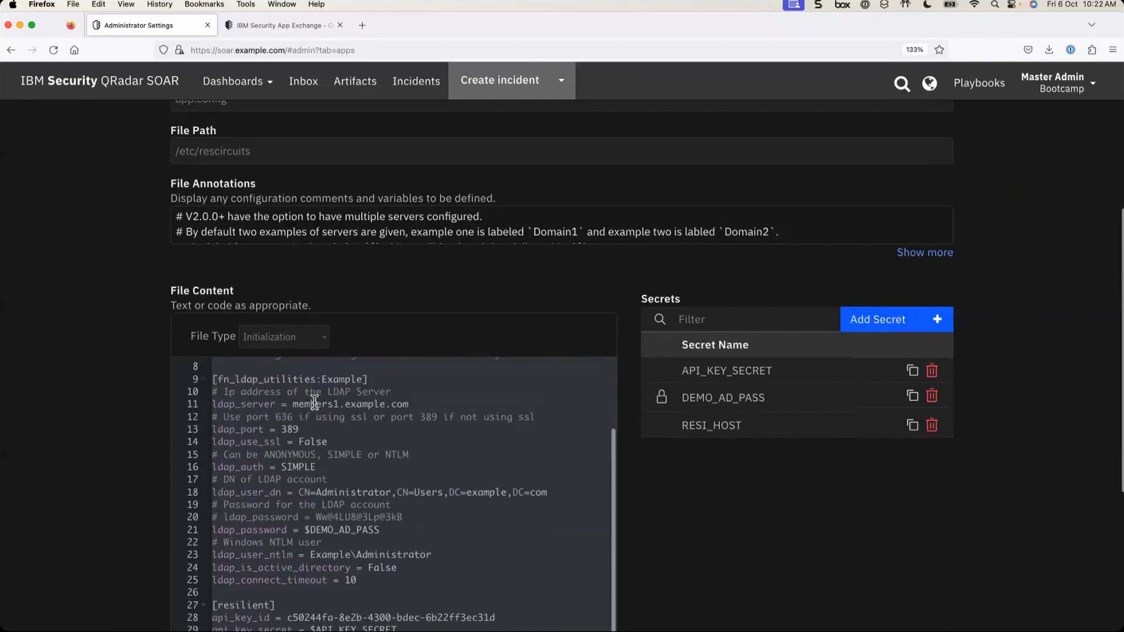
pyautogui.scroll(-1, 315, 403)
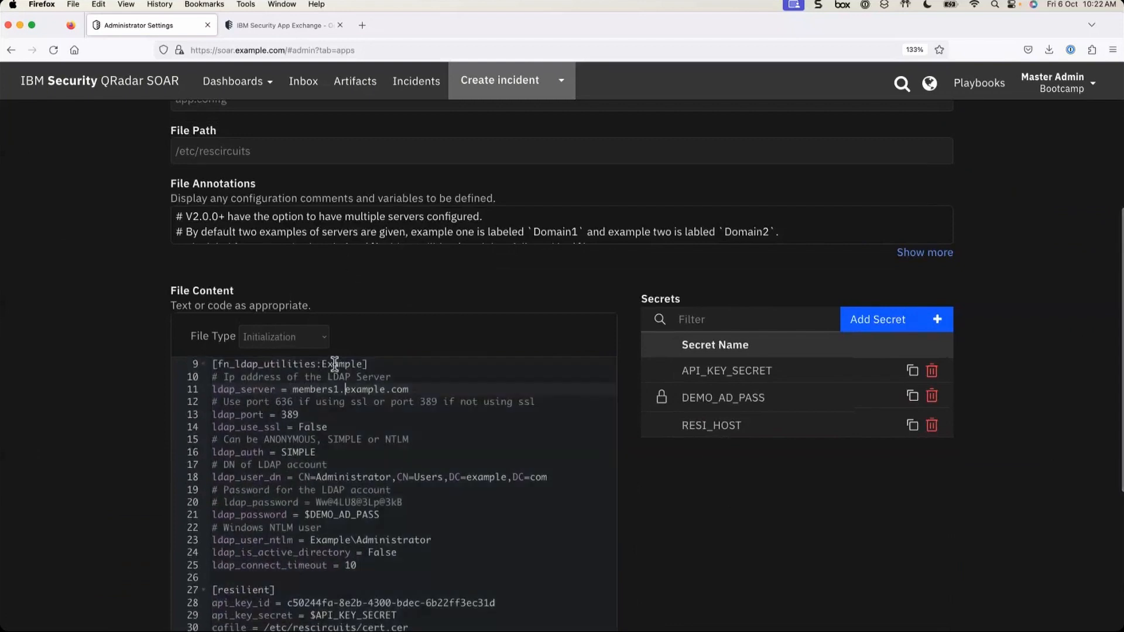
pyautogui.click(323, 364)
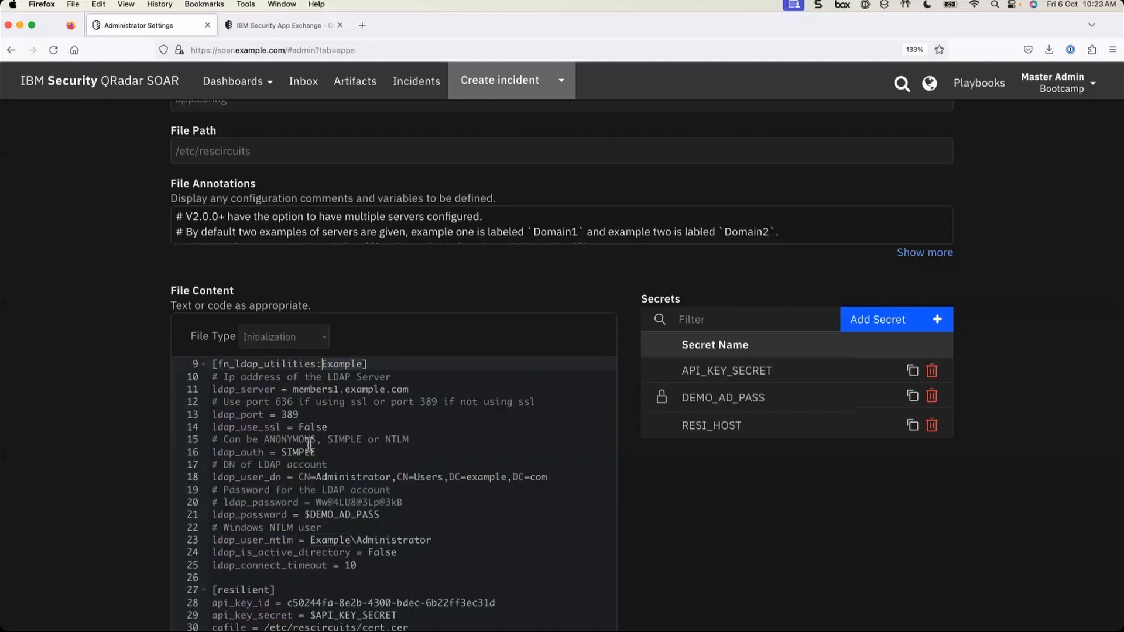
pyautogui.doubleClick(370, 365)
pyautogui.doubleClick(308, 390)
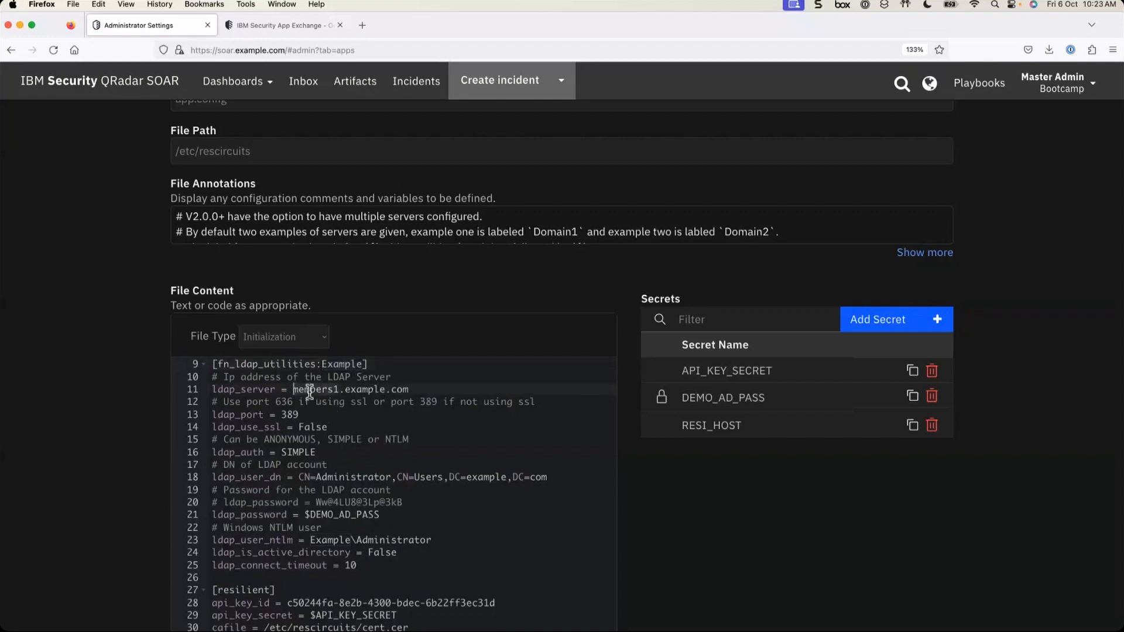
pyautogui.click(291, 417)
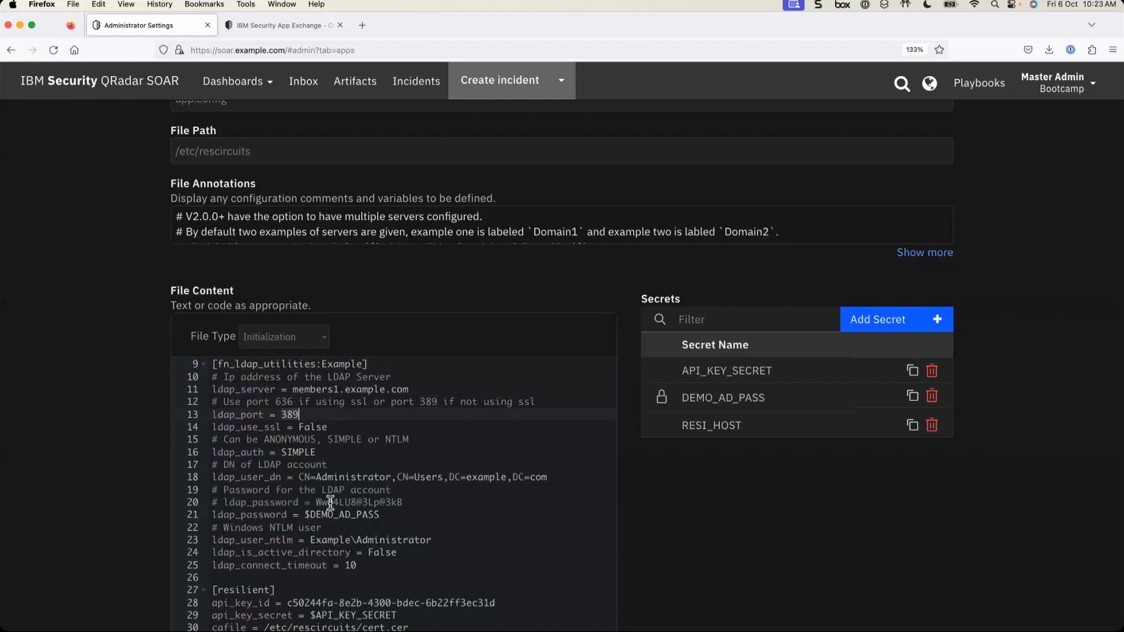
# - Delete the commented plain-text ldap_password line, leaving only the $DEMO_AD_PASS reference
pyautogui.click(411, 504)
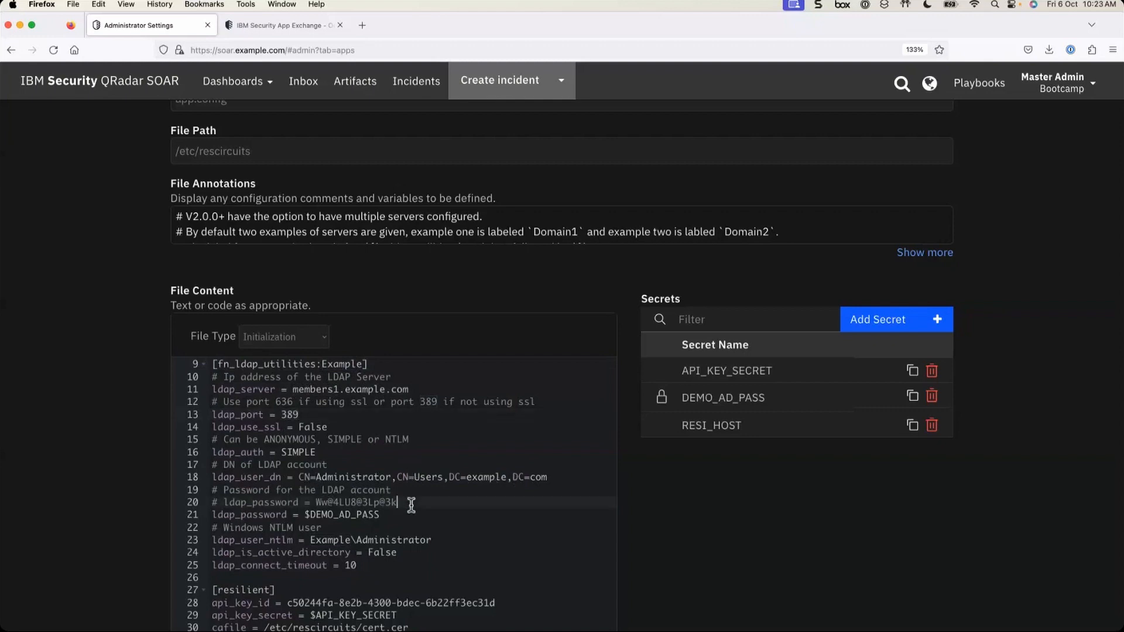
pyautogui.press('BackSpace')
pyautogui.press('BackSpace')
pyautogui.press('BackSpace')
pyautogui.press('BackSpace')
pyautogui.press('BackSpace')
pyautogui.press('BackSpace')
pyautogui.press('BackSpace')
pyautogui.press('BackSpace')
pyautogui.press('BackSpace')
pyautogui.press('BackSpace')
pyautogui.press('BackSpace')
pyautogui.press('BackSpace')
pyautogui.press('BackSpace')
pyautogui.press('BackSpace')
pyautogui.press('BackSpace')
pyautogui.press('BackSpace')
pyautogui.press('BackSpace')
pyautogui.press('BackSpace')
pyautogui.press('BackSpace')
pyautogui.press('BackSpace')
pyautogui.press('BackSpace')
pyautogui.press('BackSpace')
pyautogui.press('BackSpace')
pyautogui.press('BackSpace')
pyautogui.press('BackSpace')
pyautogui.press('BackSpace')
pyautogui.press('BackSpace')
pyautogui.press('Delete')
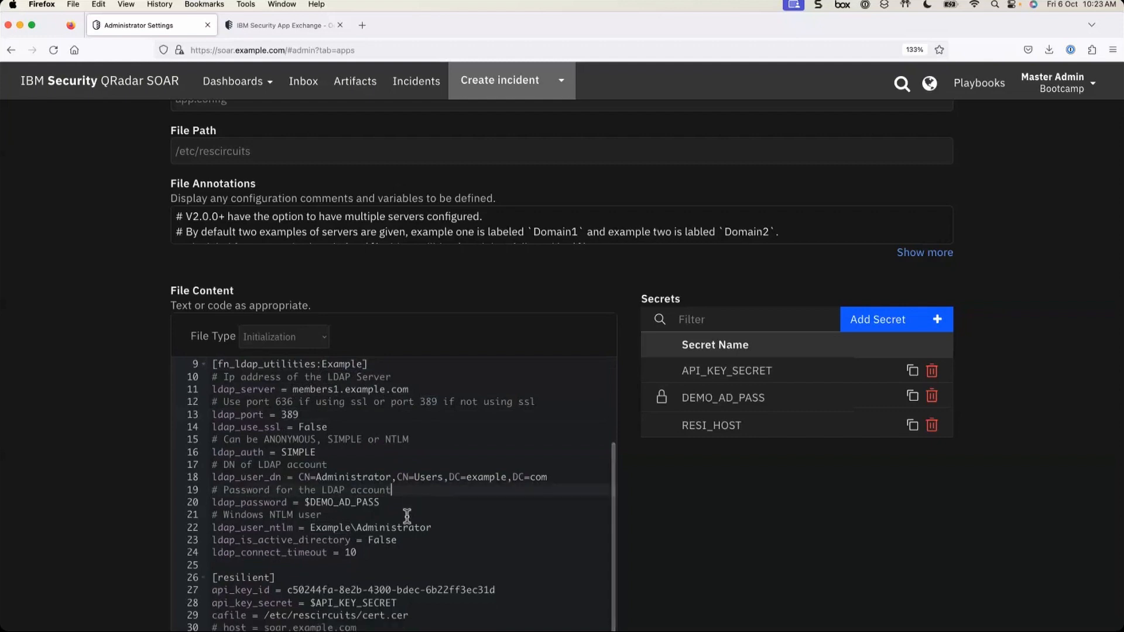
pyautogui.click(325, 504)
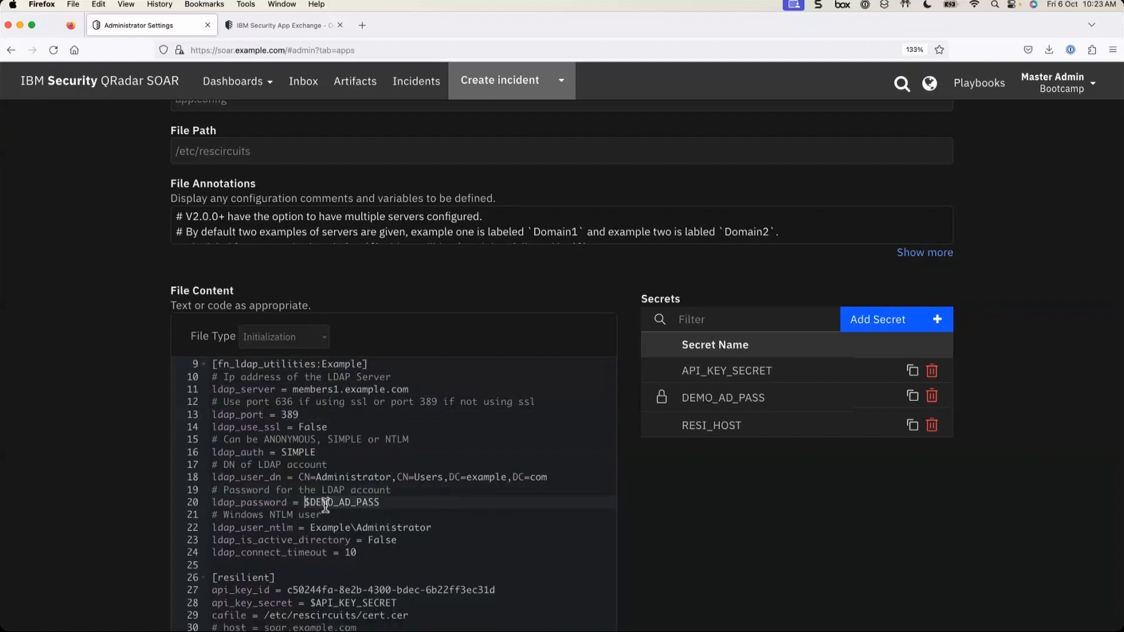
pyautogui.click(394, 502)
# - Review the [resilient] section's commented host line and its $RESI_HOST reference
pyautogui.scroll(-1, 356, 518)
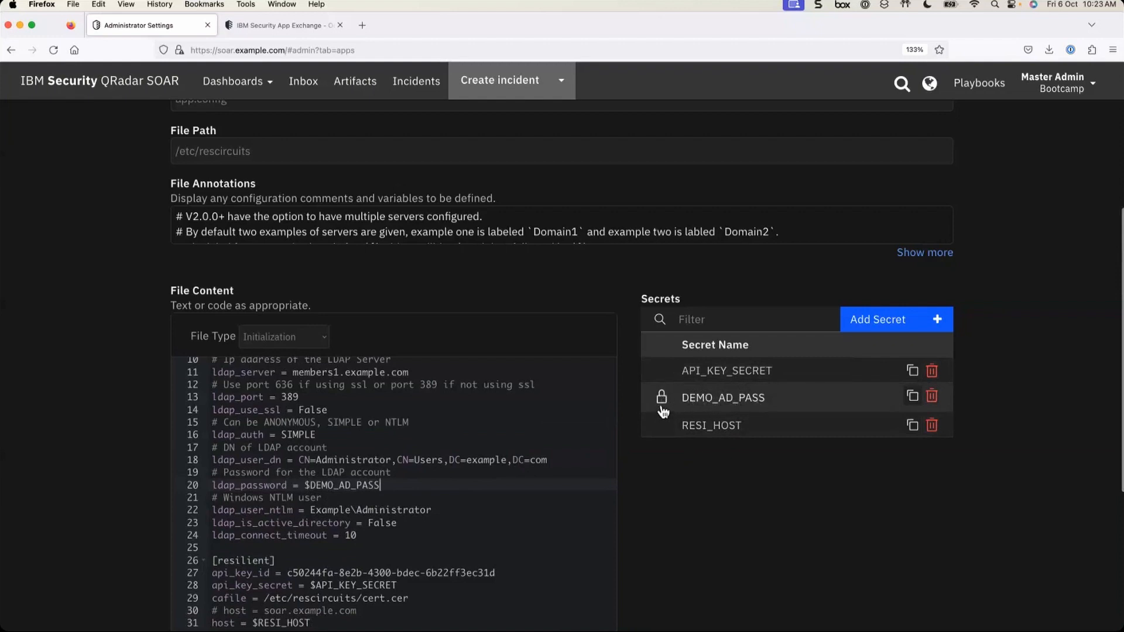
pyautogui.scroll(-2, 476, 546)
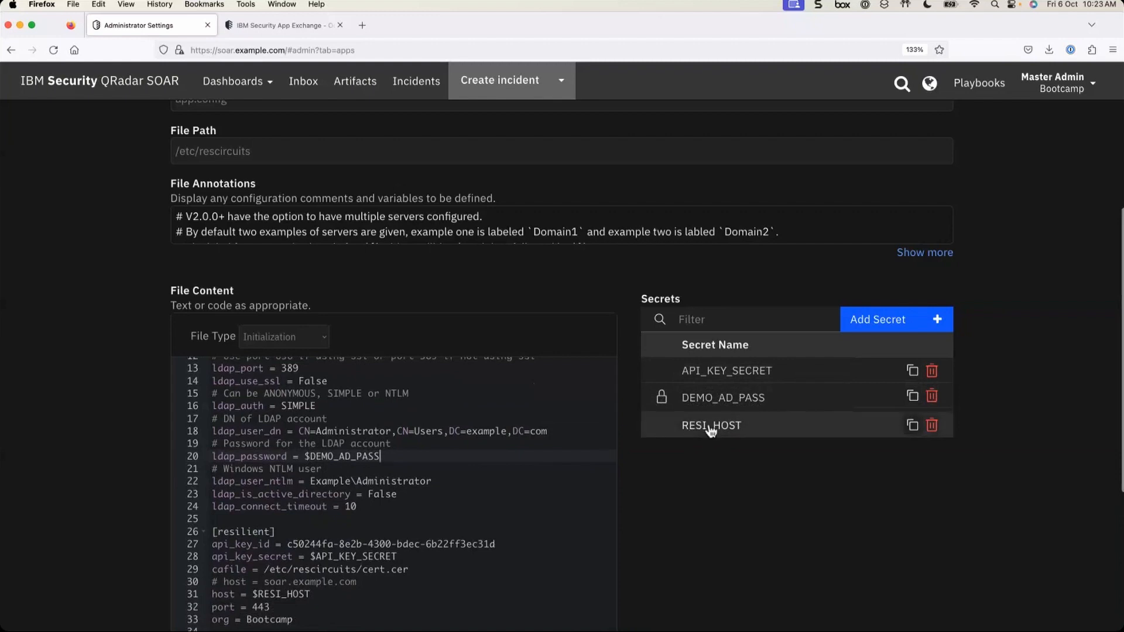
pyautogui.click(360, 581)
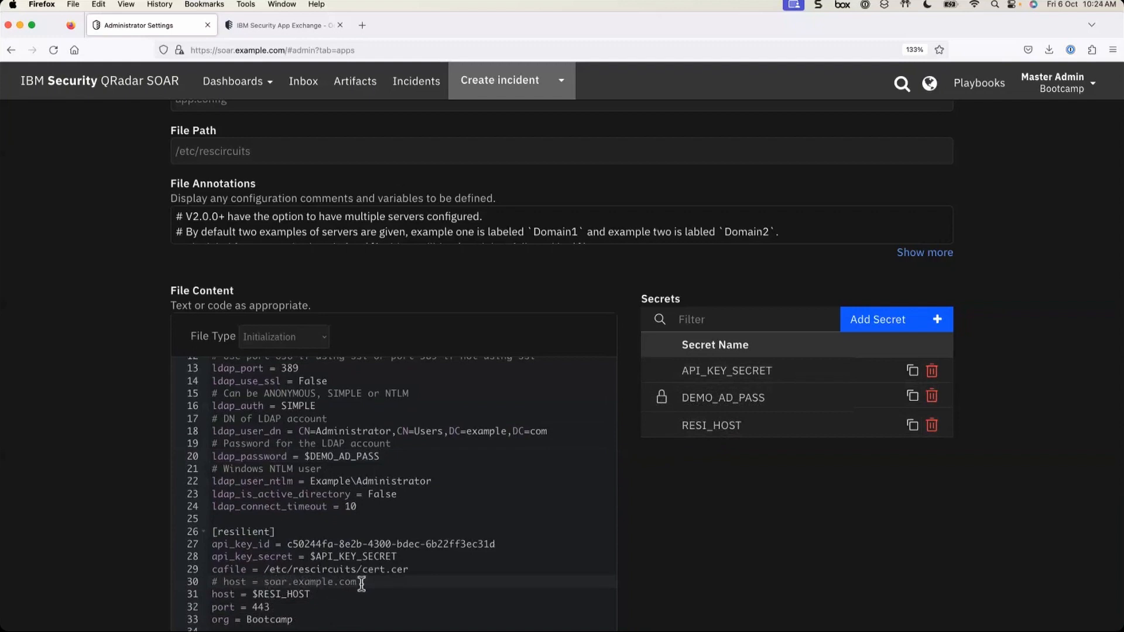
pyautogui.click(270, 593)
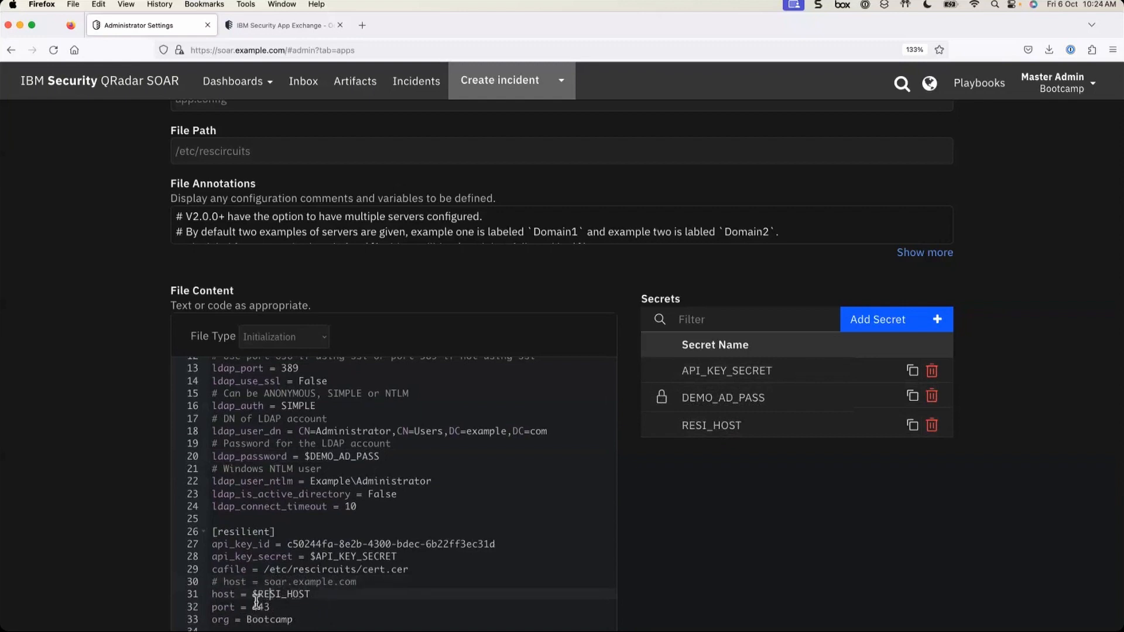
# - Inspect the RESI_HOST secret without changes, then run Test Configuration and confirm it succeeded
pyautogui.click(728, 432)
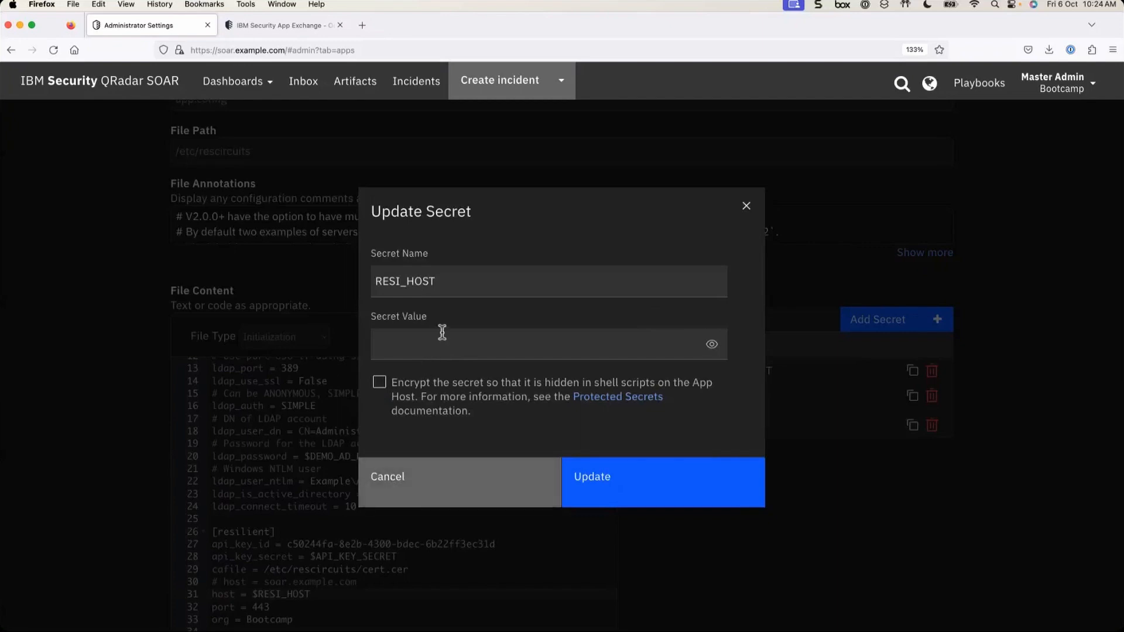
pyautogui.click(448, 489)
pyautogui.scroll(-1, 691, 543)
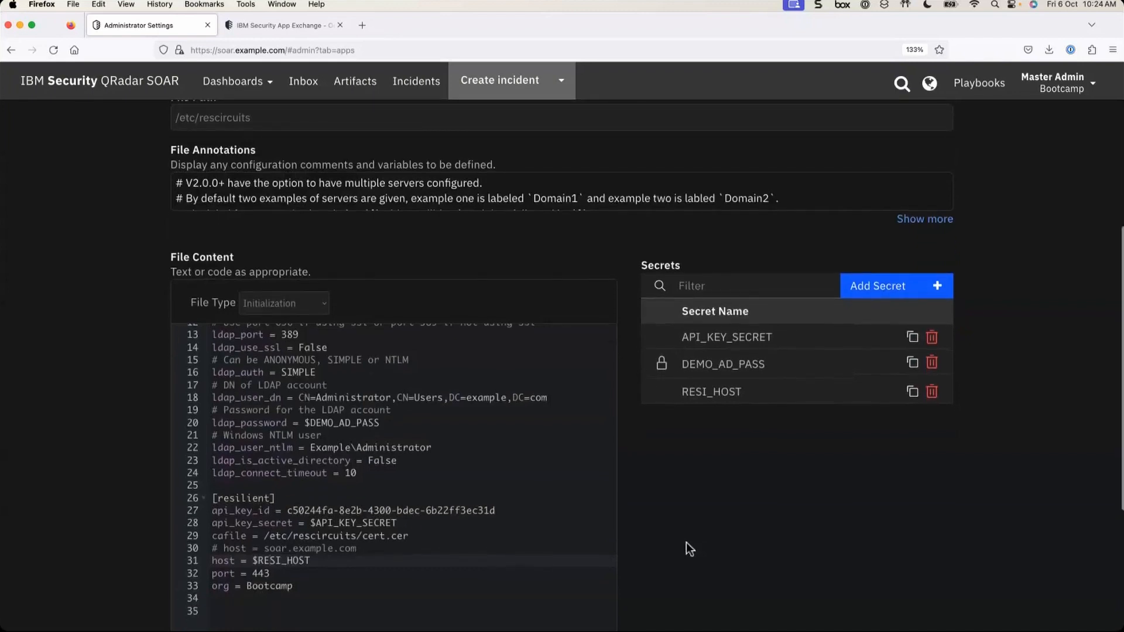
pyautogui.scroll(-5, 363, 571)
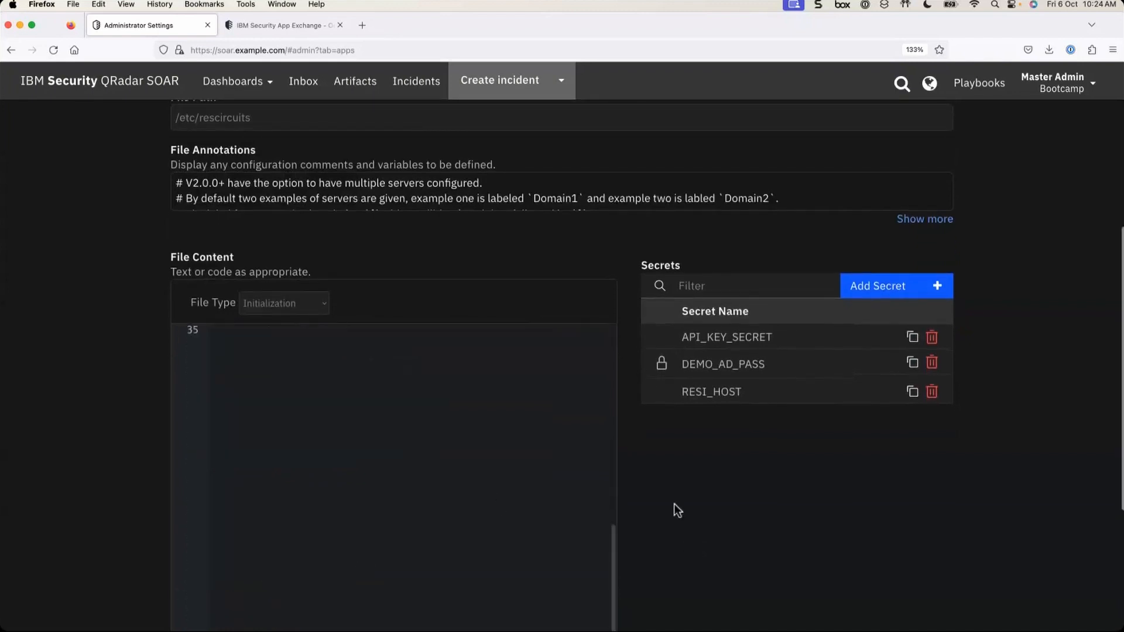
pyautogui.scroll(-5, 673, 504)
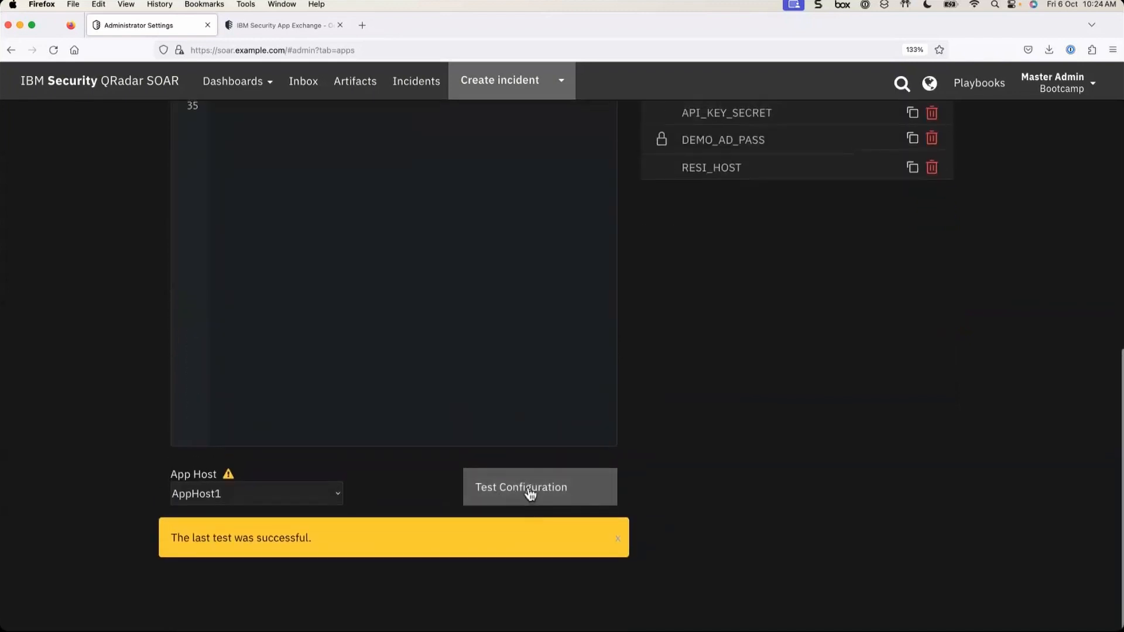
pyautogui.click(530, 495)
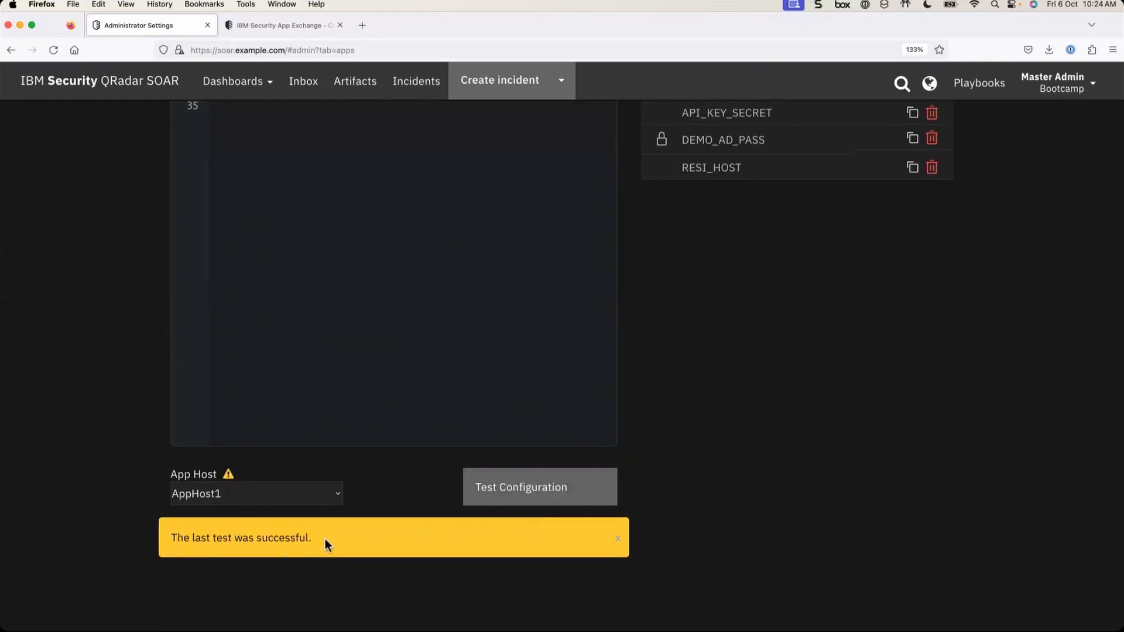
pyautogui.scroll(10, 732, 445)
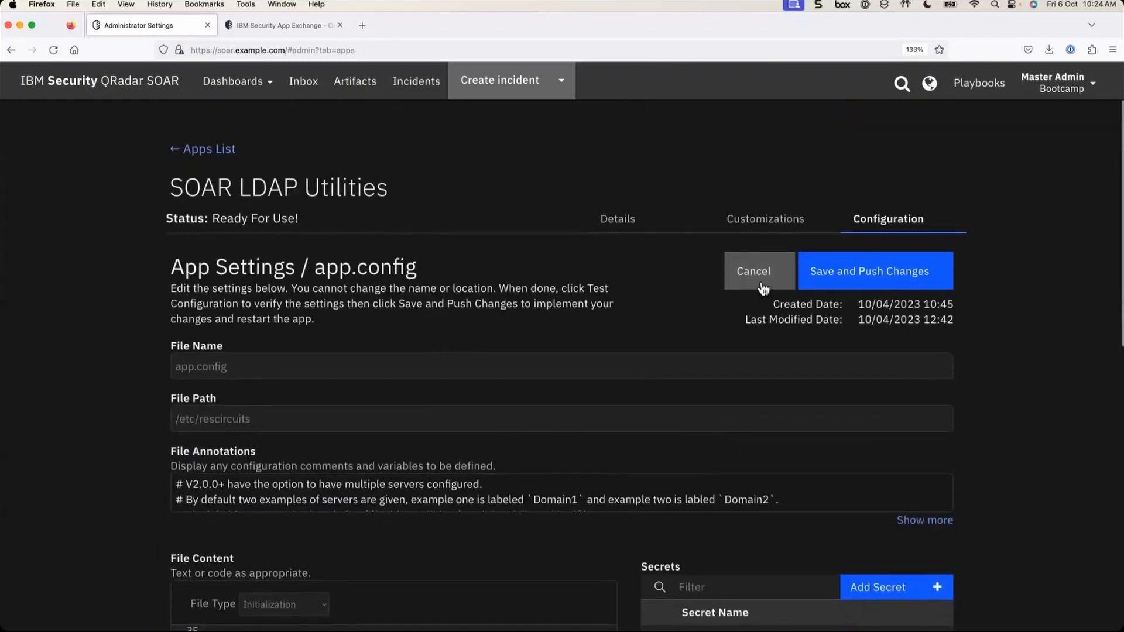
# - Cancel out of the config editor and open the SOAR LDAP Utilities package Customizations
pyautogui.click(763, 287)
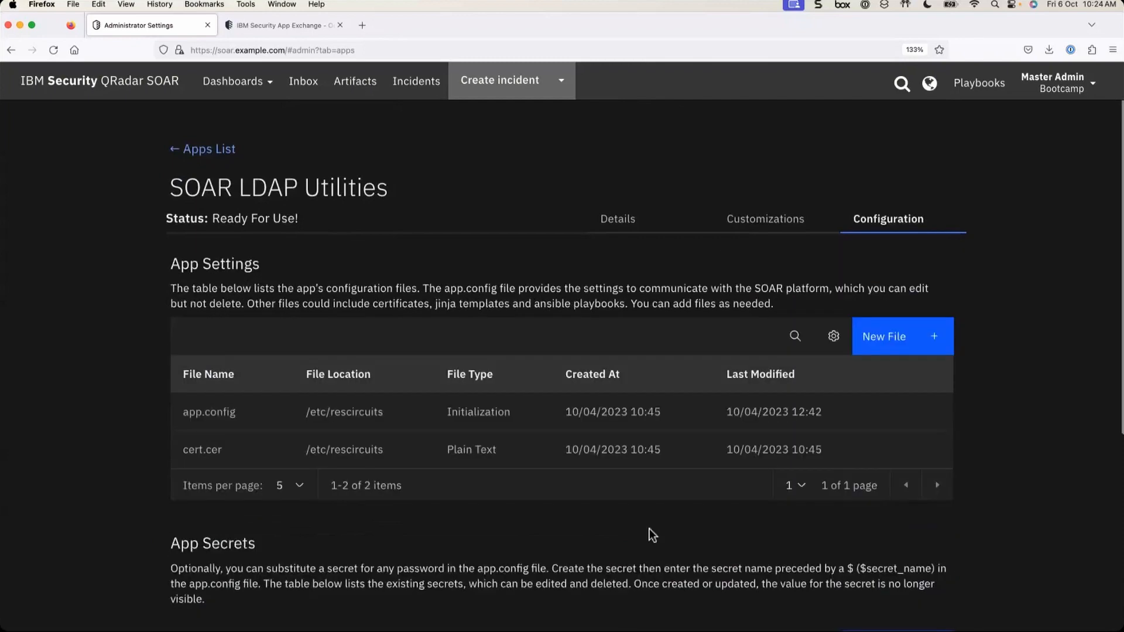
pyautogui.click(223, 153)
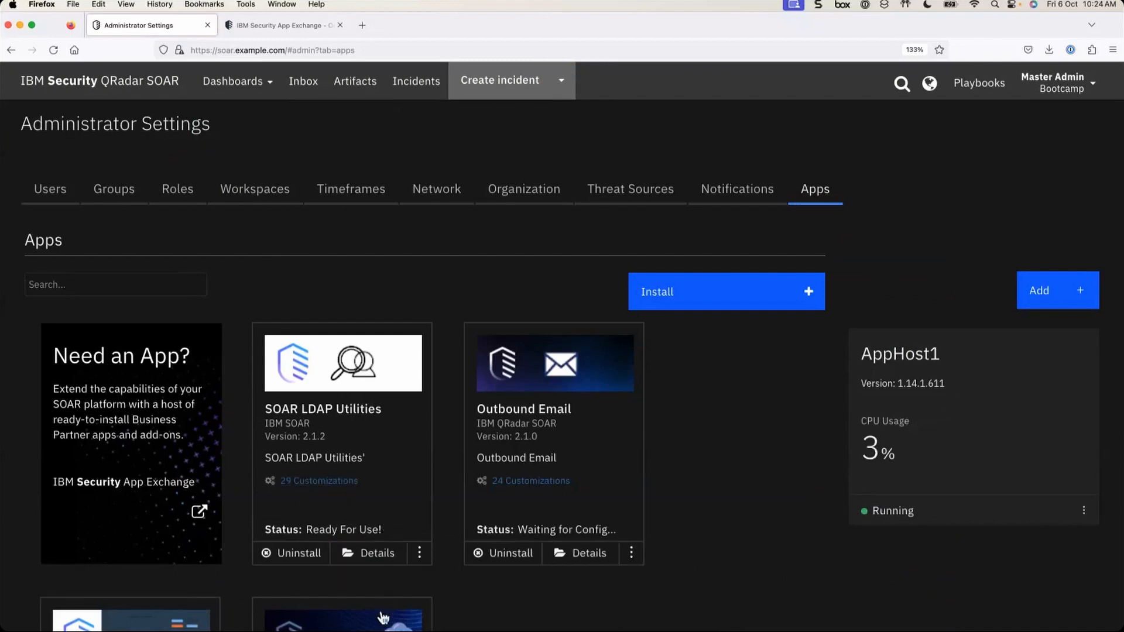
pyautogui.click(376, 553)
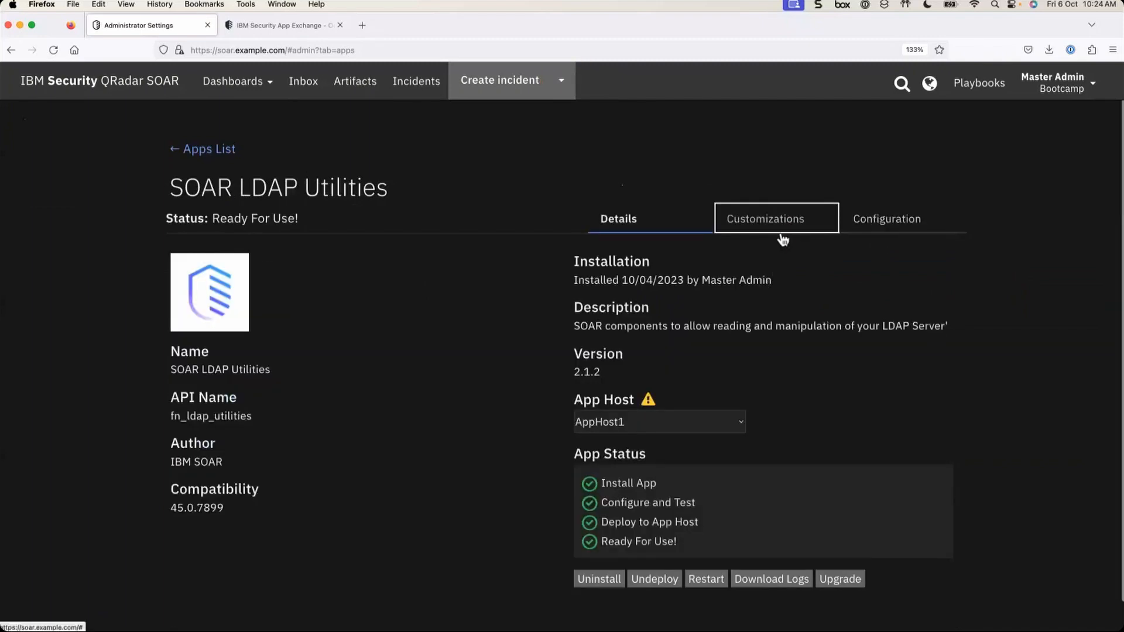
pyautogui.click(782, 225)
# - Scroll through the package customizations, then view the 14-playbook list and the App Exchange
pyautogui.scroll(-3, 677, 401)
pyautogui.scroll(-5, 676, 403)
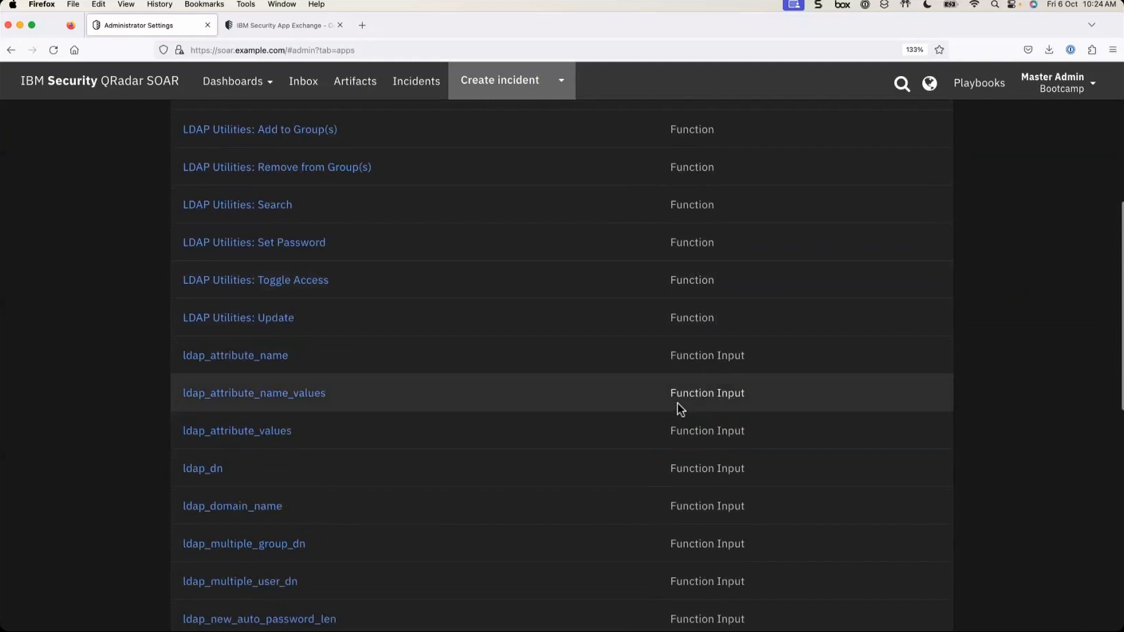
pyautogui.scroll(-12, 677, 403)
pyautogui.scroll(15, 647, 452)
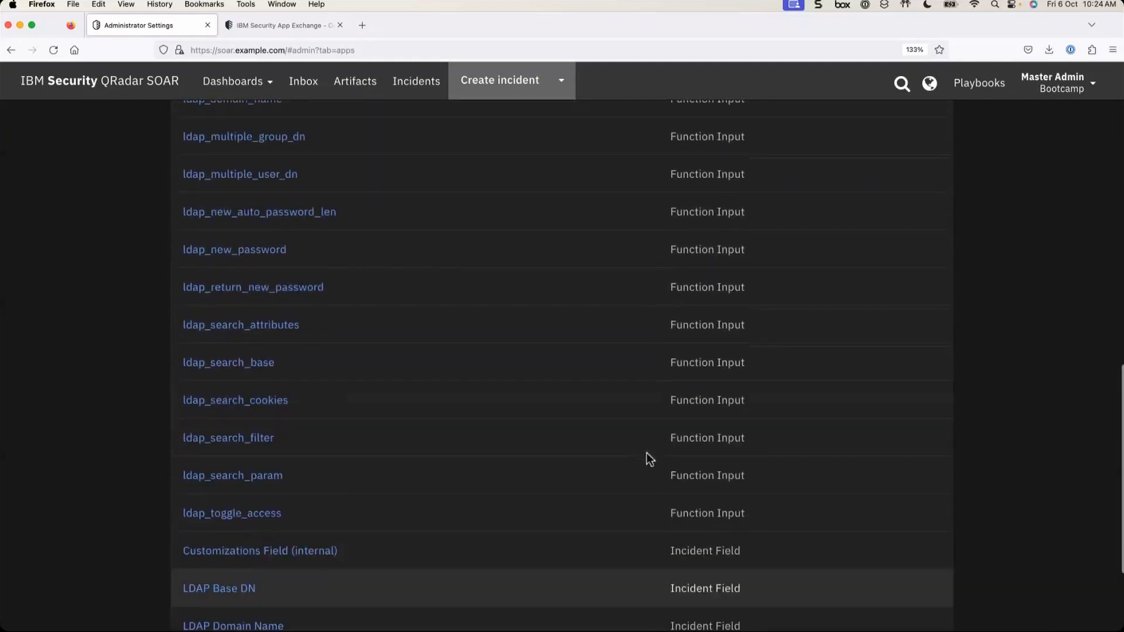
pyautogui.scroll(-17, 647, 452)
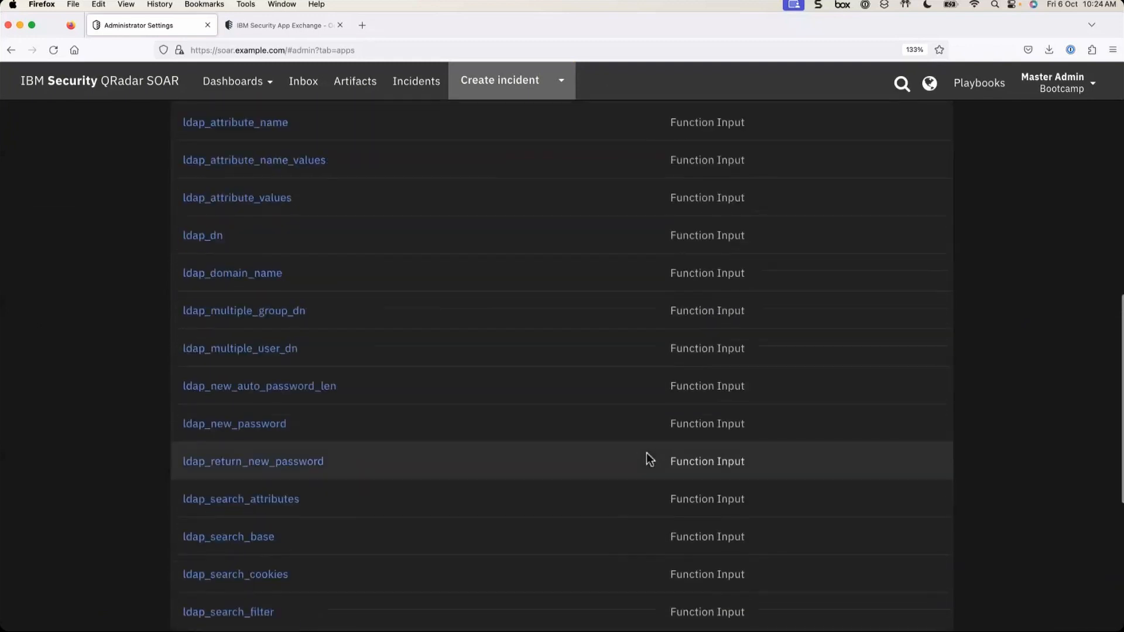
pyautogui.scroll(18, 647, 452)
pyautogui.scroll(2, 647, 457)
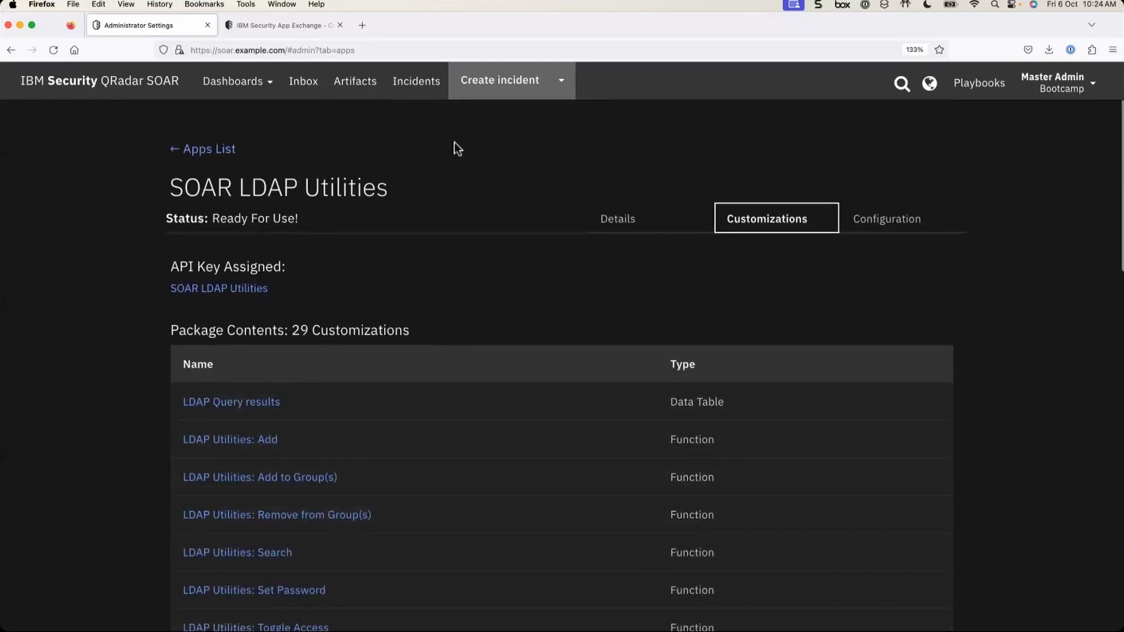
pyautogui.click(980, 83)
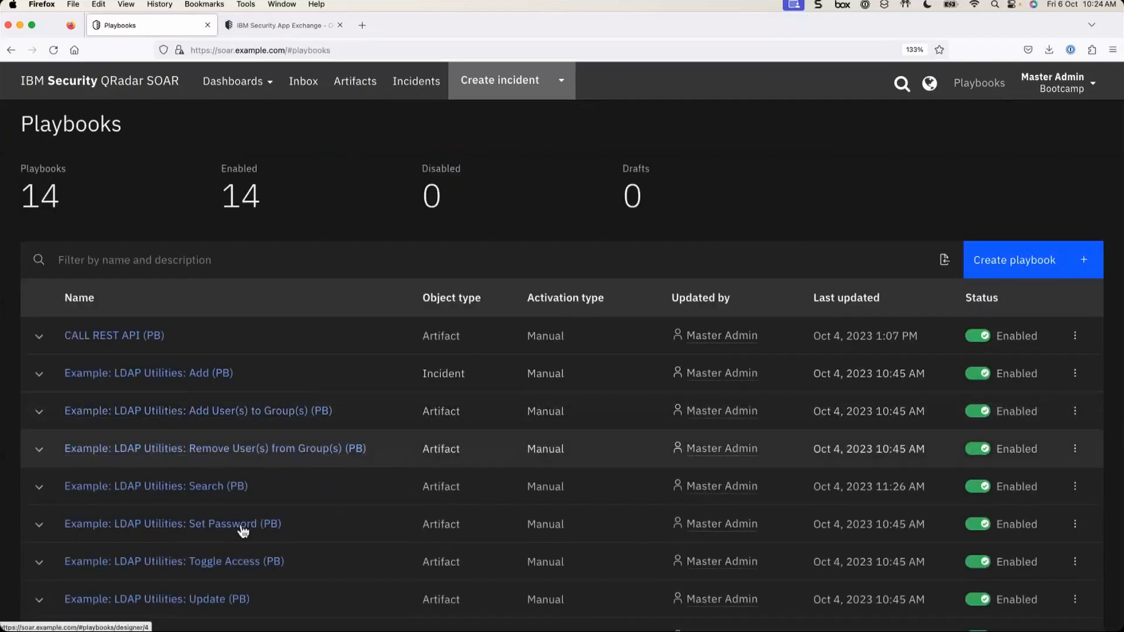
pyautogui.click(293, 23)
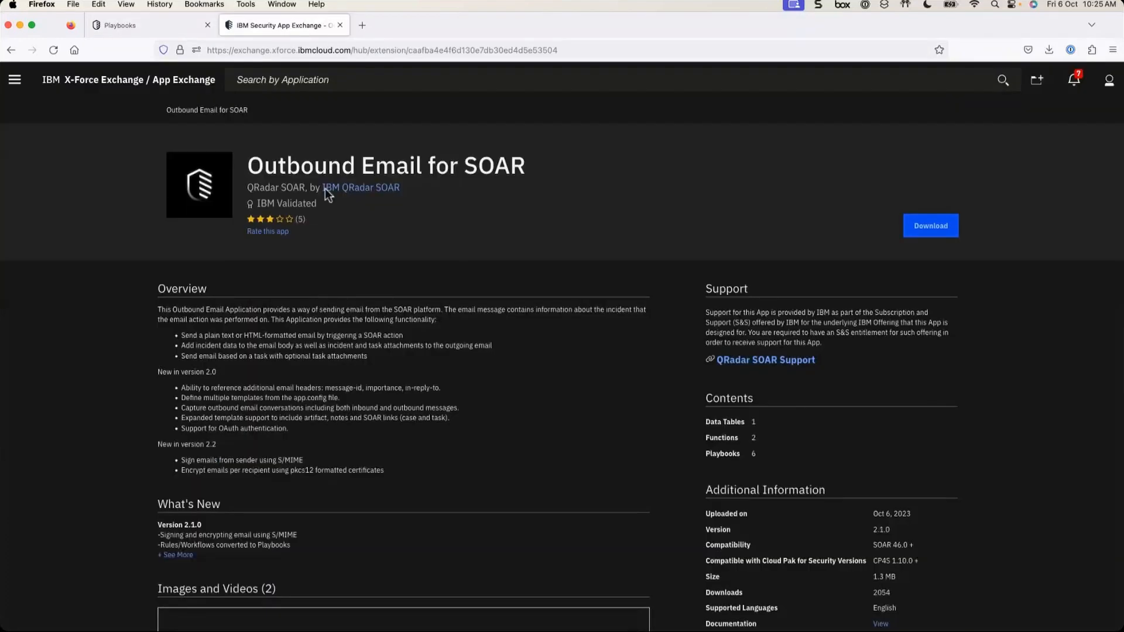
# - Filter the App Exchange to QRadar SOAR apps and search for 'ldap'
pyautogui.click(204, 82)
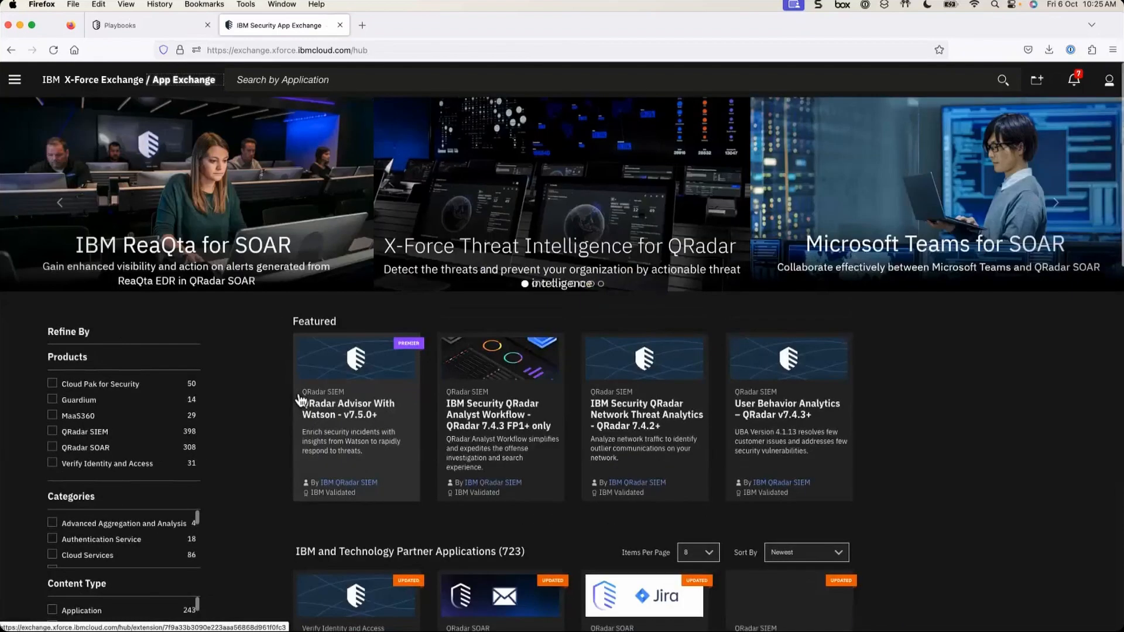
pyautogui.click(52, 463)
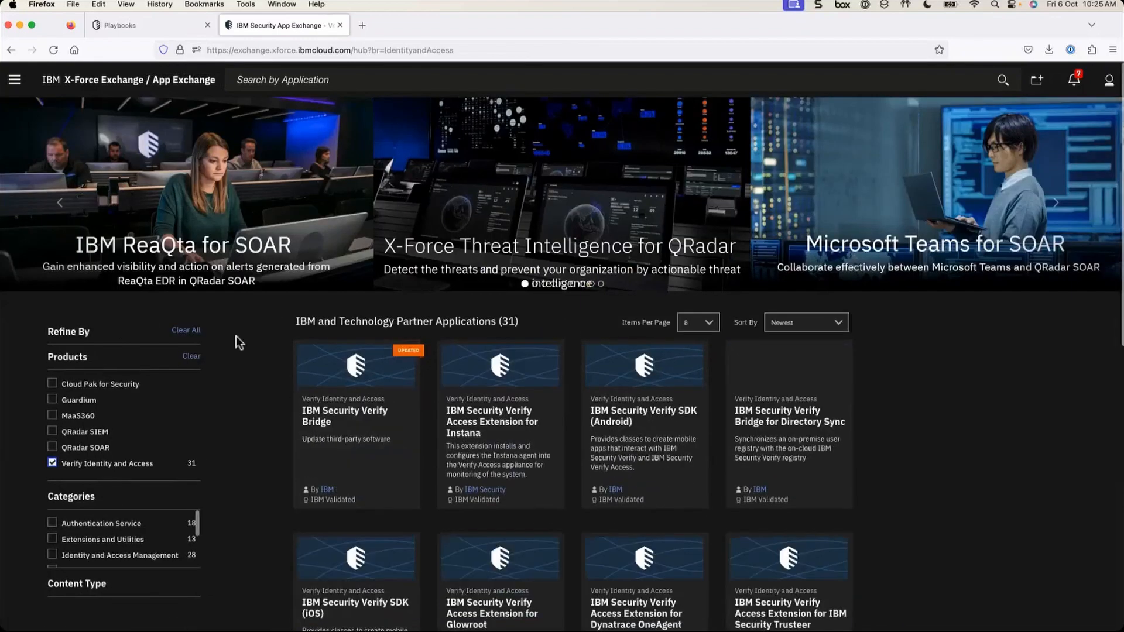
pyautogui.click(52, 462)
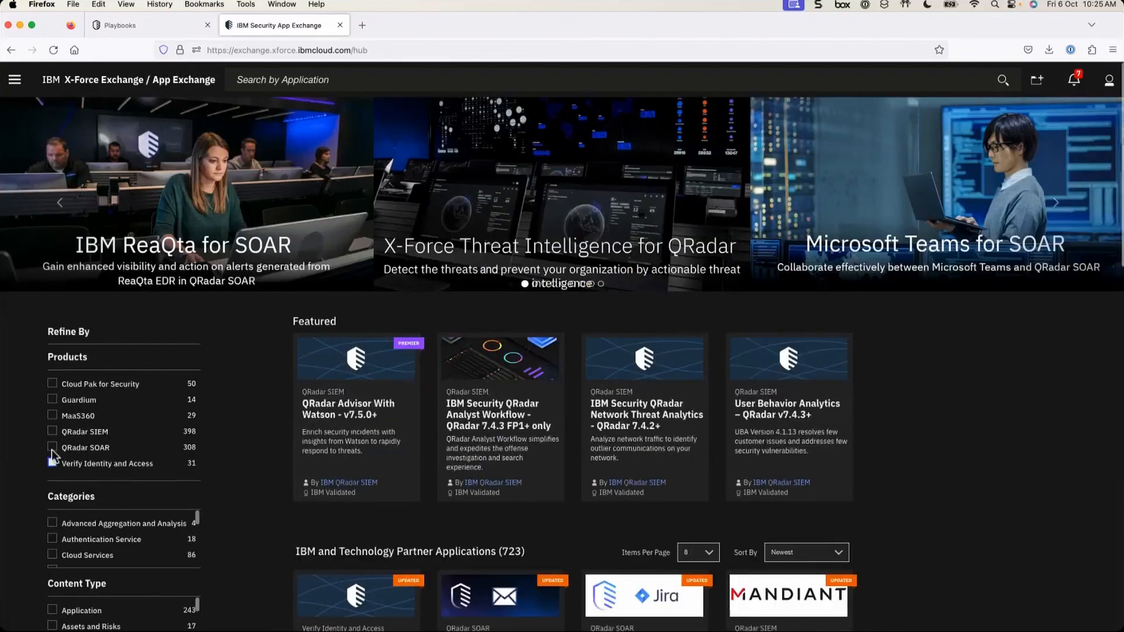
pyautogui.click(52, 450)
pyautogui.click(52, 464)
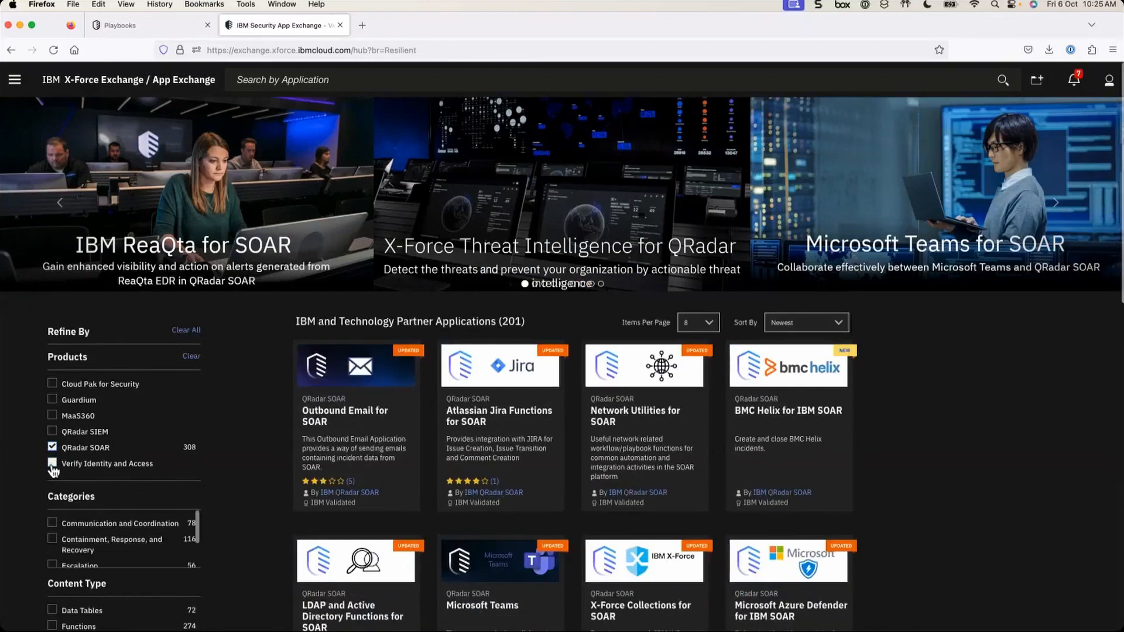
pyautogui.click(310, 80)
pyautogui.write('lda')
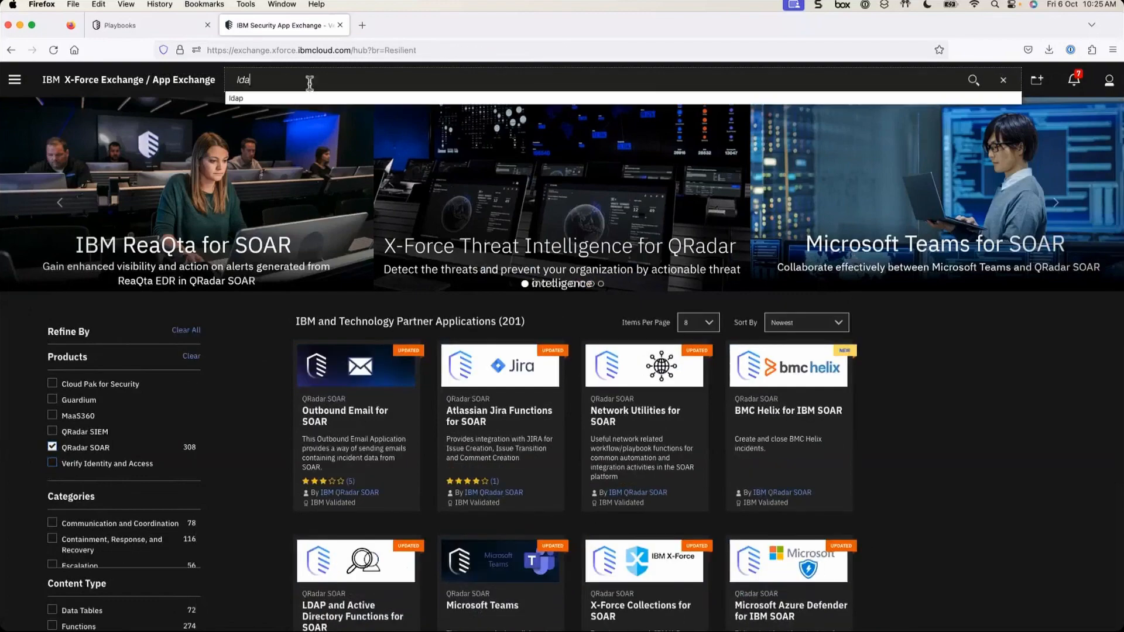
pyautogui.write('p')
pyautogui.press('Return')
# - Open the LDAP and Active Directory Functions for SOAR page and highlight its 7 playbooks
pyautogui.click(342, 417)
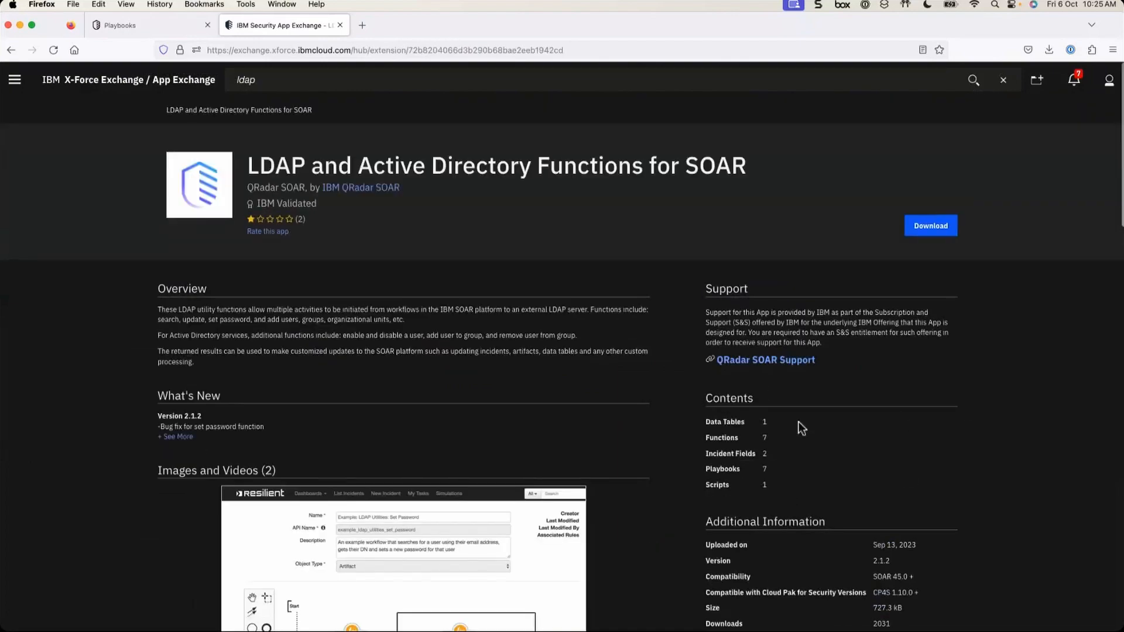
pyautogui.scroll(5, 799, 422)
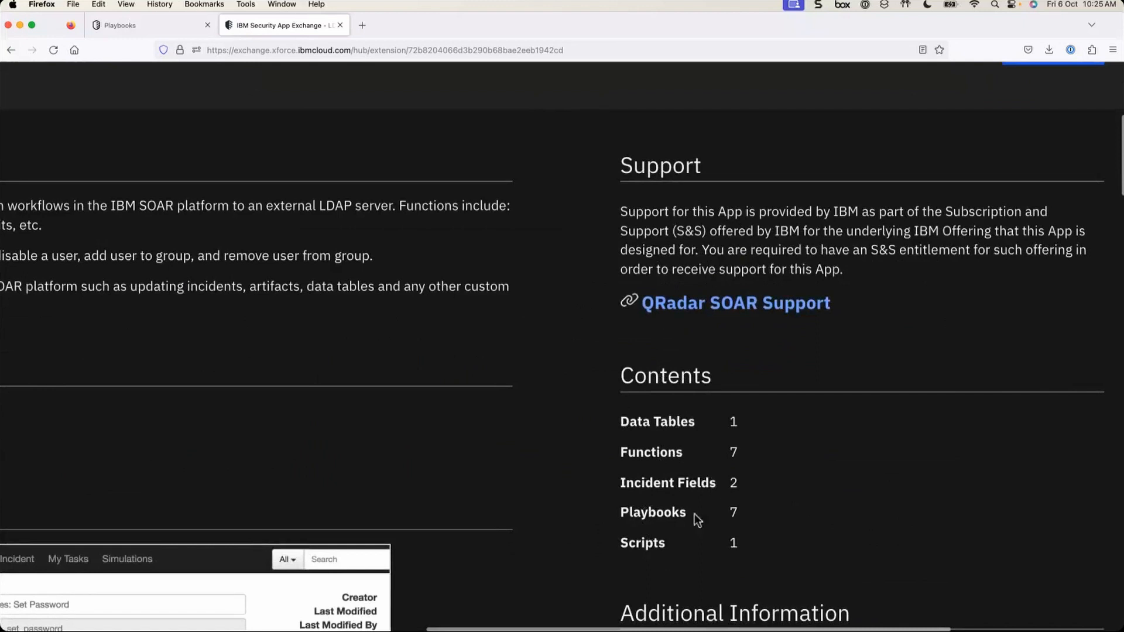
pyautogui.doubleClick(731, 513)
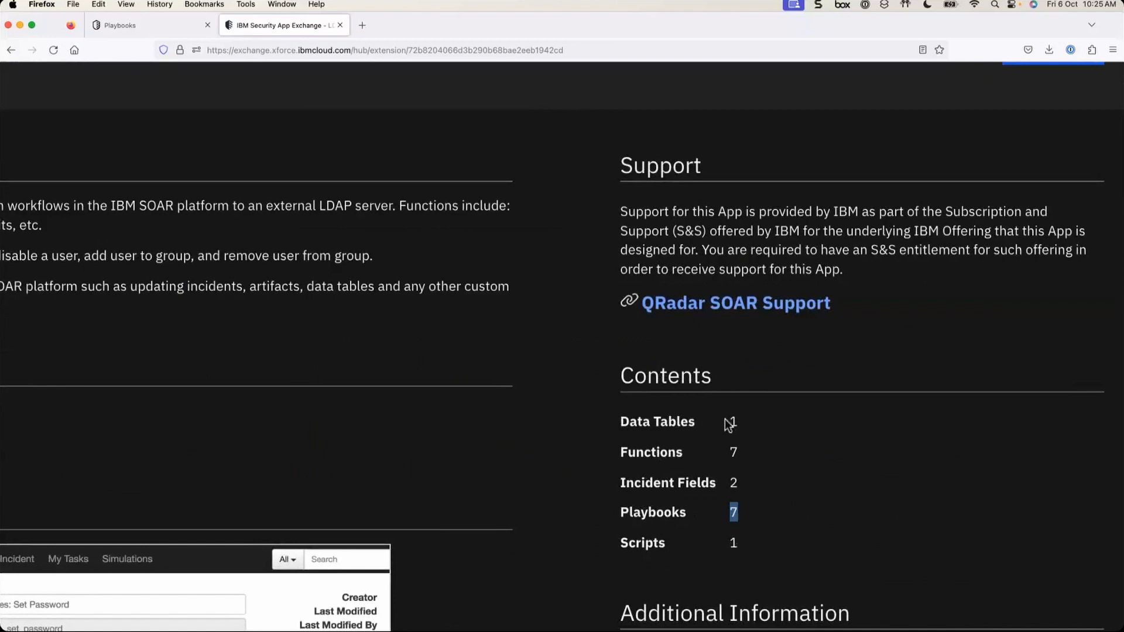
pyautogui.scroll(-5, 687, 515)
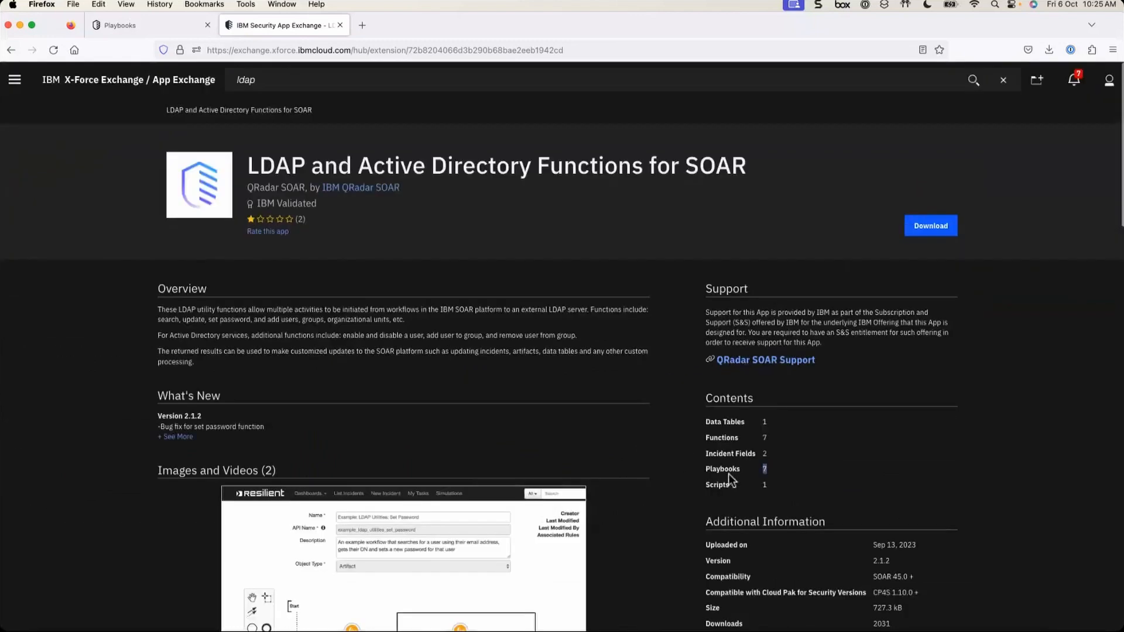
# - Return to the SOAR Playbooks list and open 'Example: LDAP Utilities: Search (PB)' in the designer
pyautogui.click(142, 25)
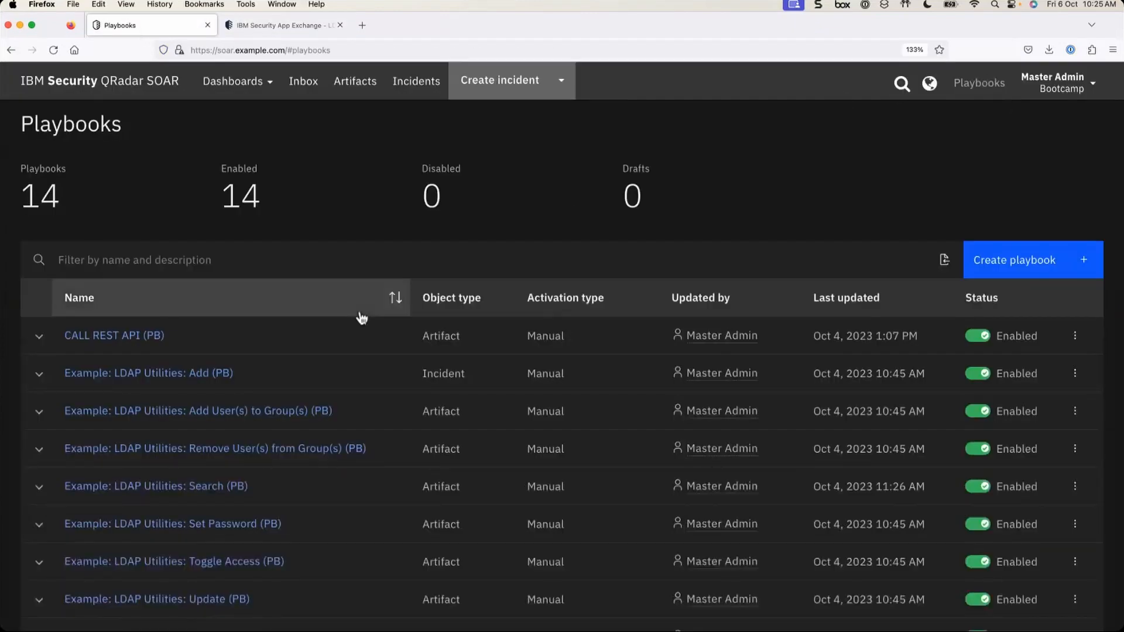
pyautogui.scroll(-3, 222, 440)
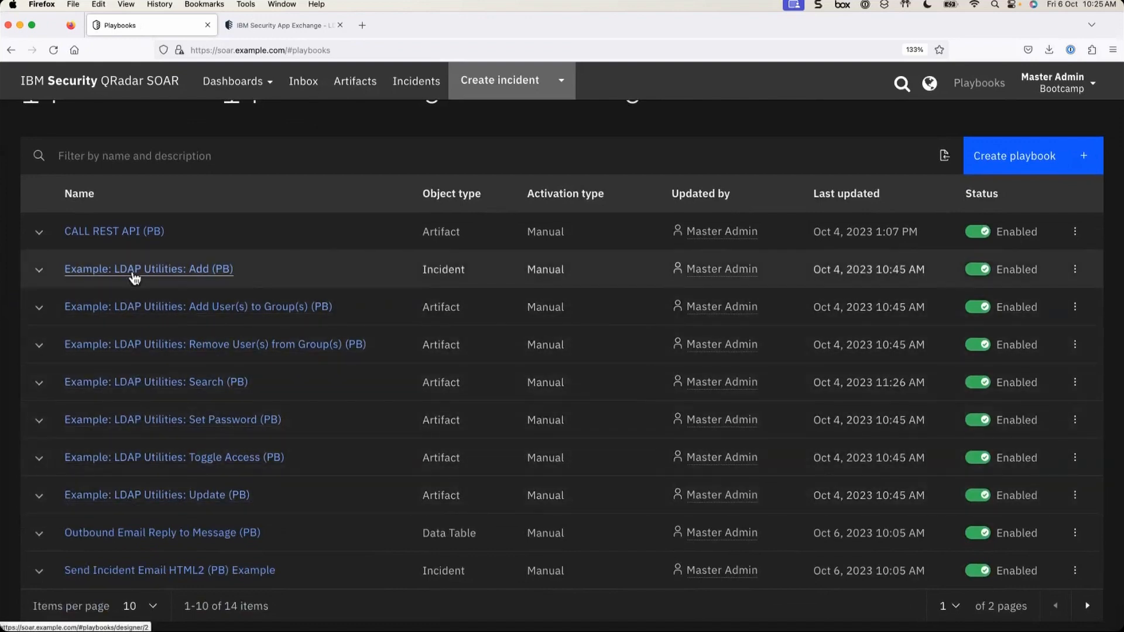
pyautogui.click(157, 384)
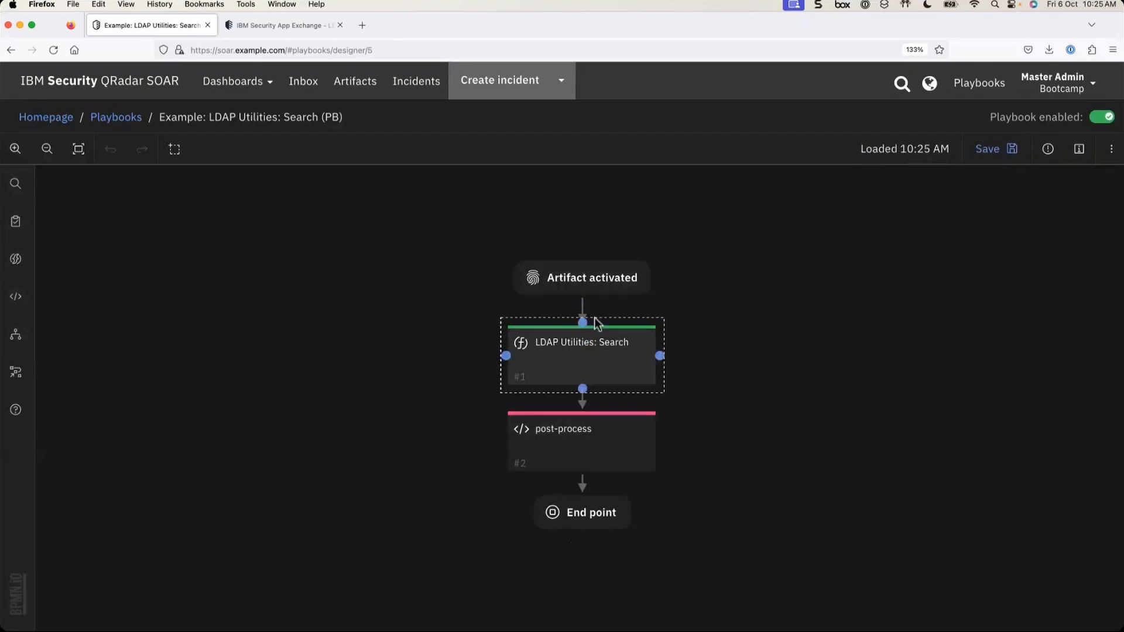
pyautogui.click(617, 281)
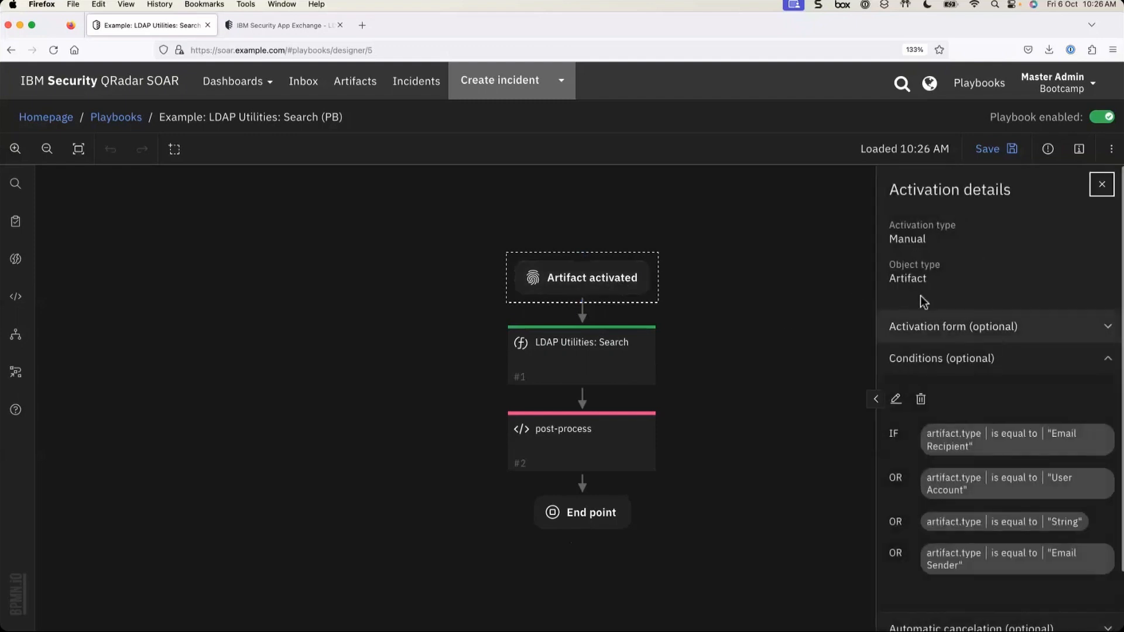
pyautogui.moveTo(889, 265); pyautogui.dragTo(943, 291)
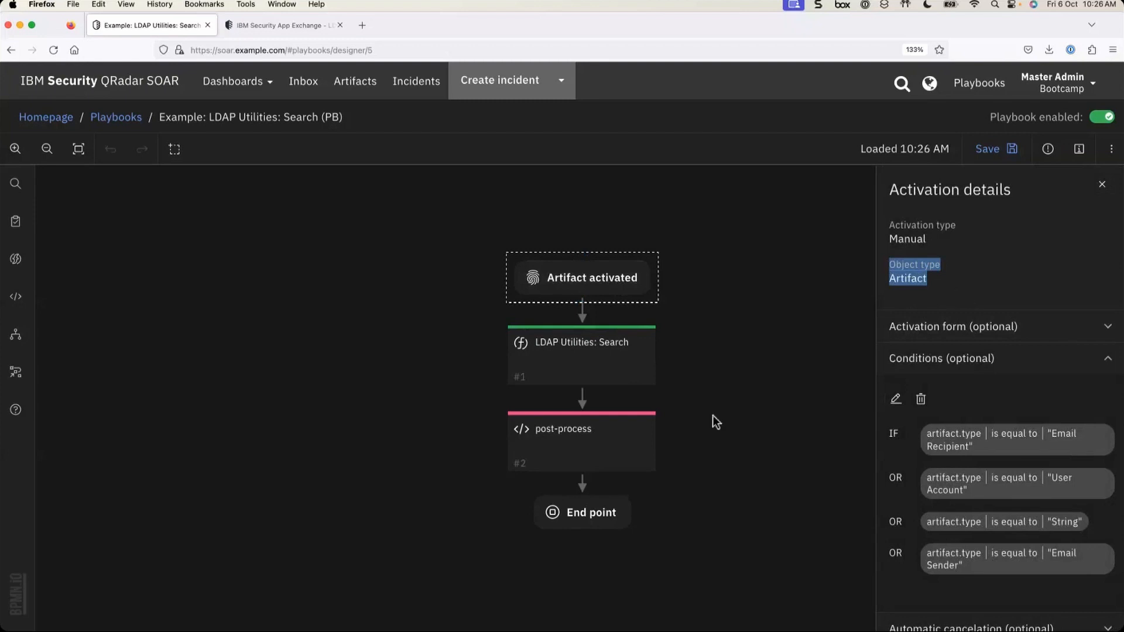
pyautogui.click(745, 362)
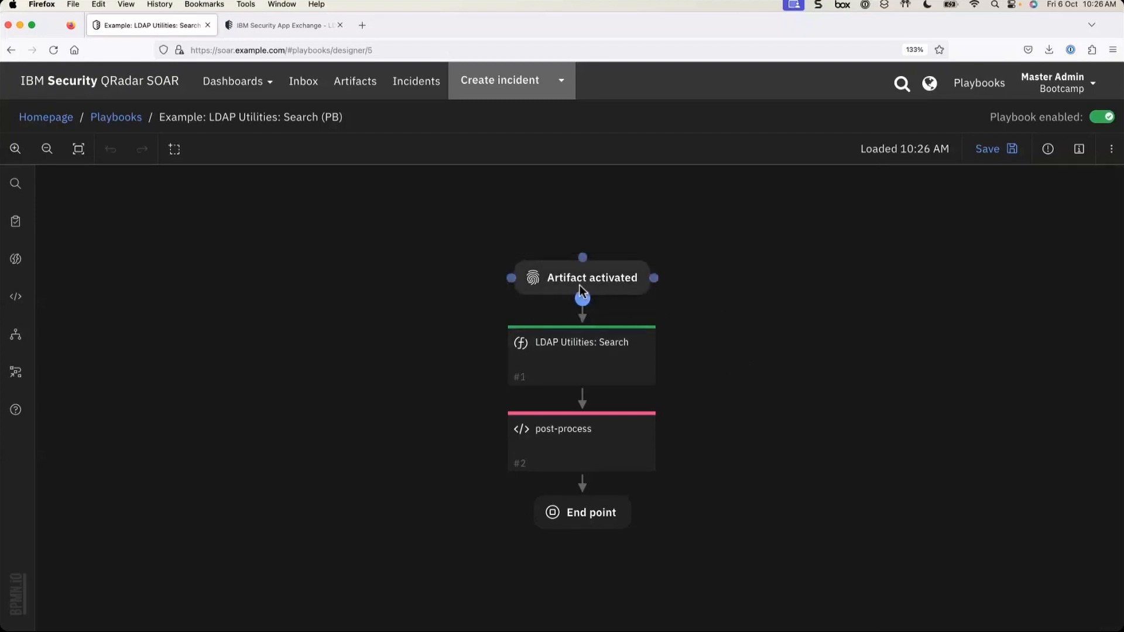
# - Open incident 2115 from the open incidents list and show its artifacts
pyautogui.click(418, 83)
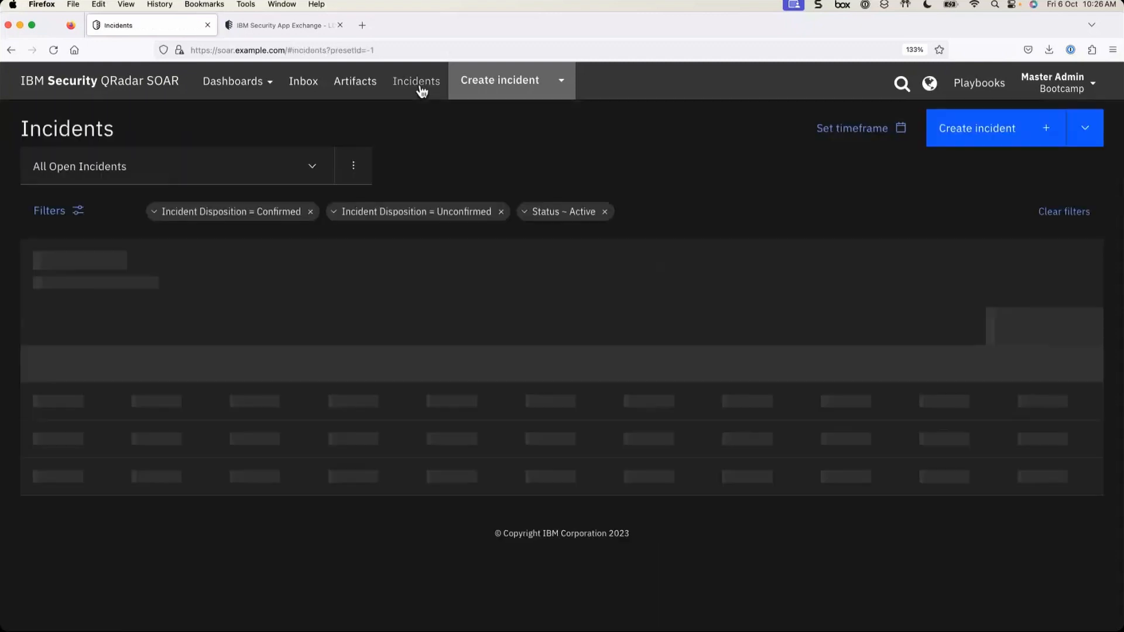
pyautogui.scroll(-5, 315, 469)
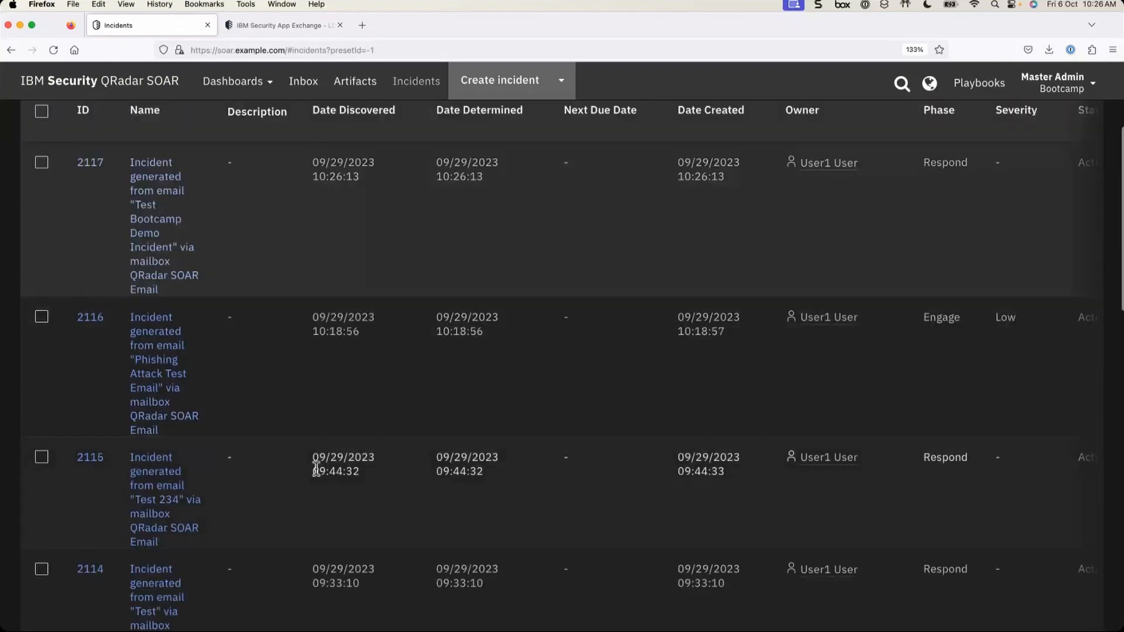
pyautogui.click(175, 490)
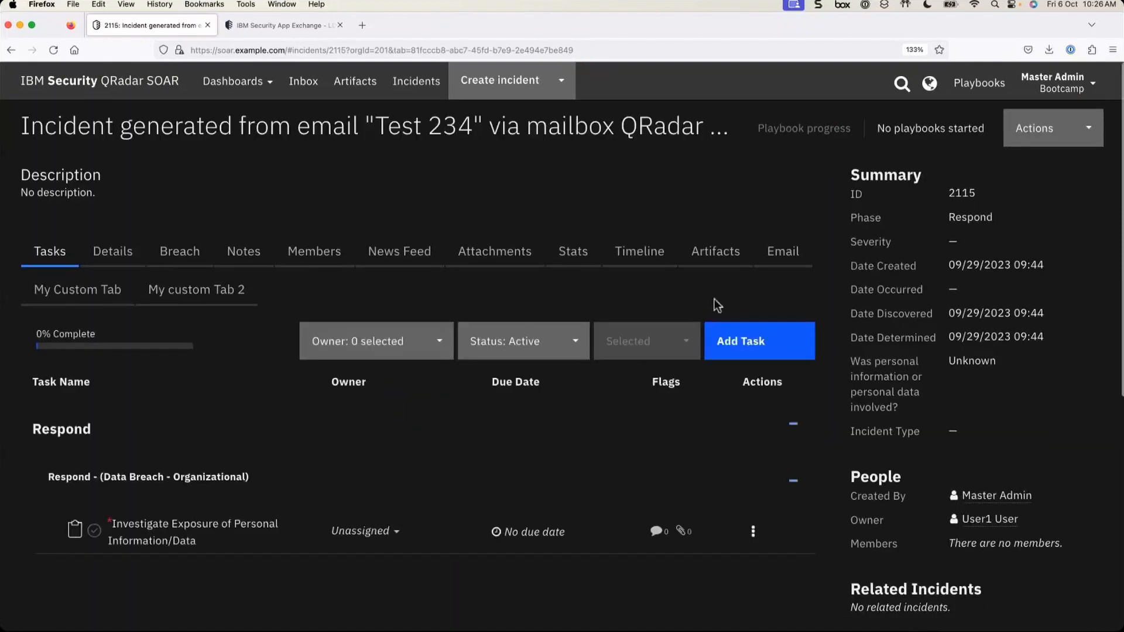
pyautogui.click(726, 251)
pyautogui.scroll(-2, 683, 504)
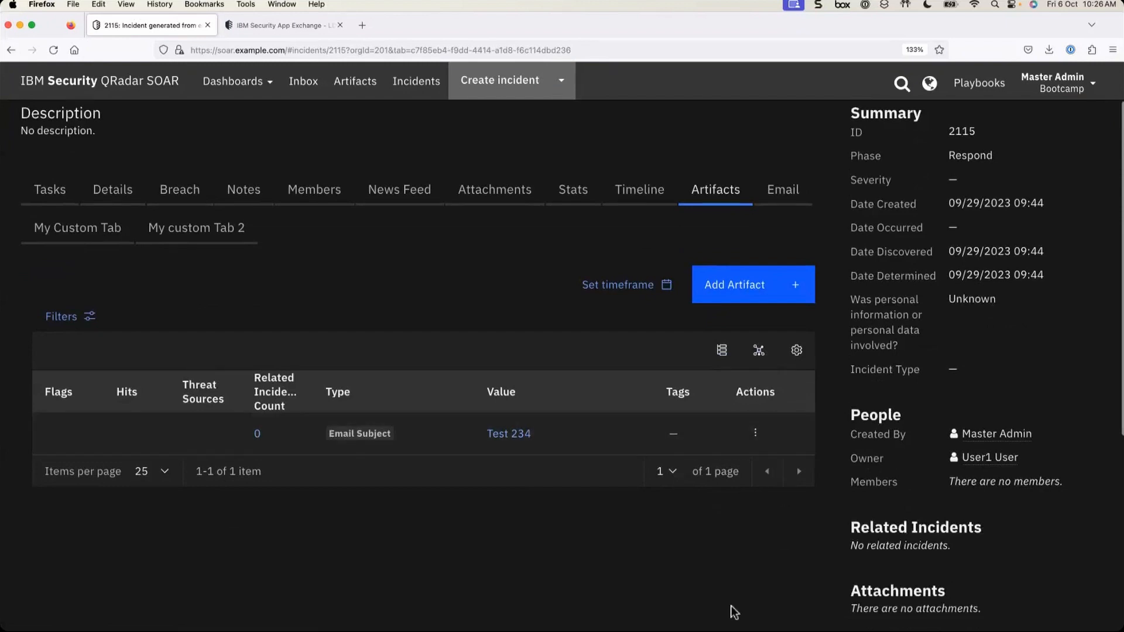
pyautogui.scroll(-2, 732, 611)
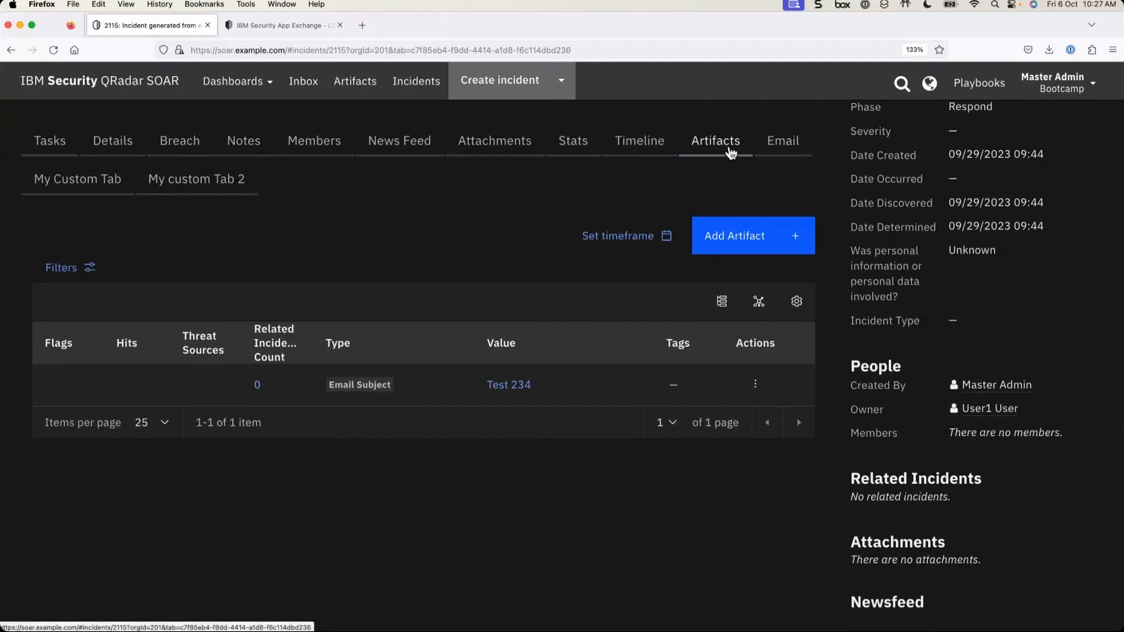
# - Check the Test 234 artifact's available actions, then return to the Playbooks list
pyautogui.click(755, 385)
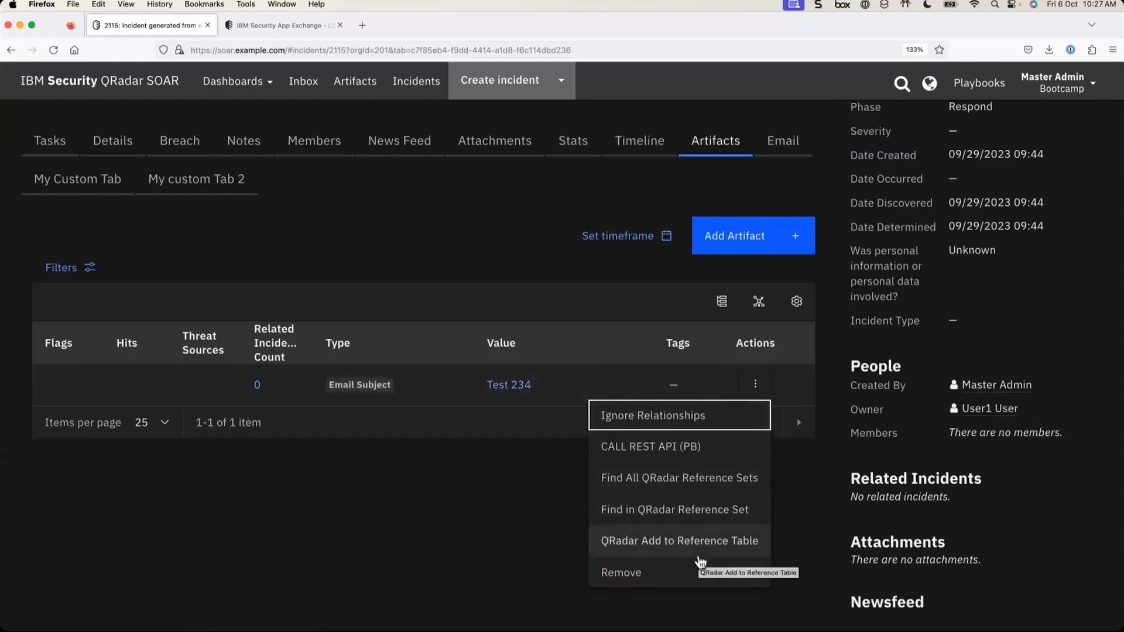
pyautogui.click(426, 525)
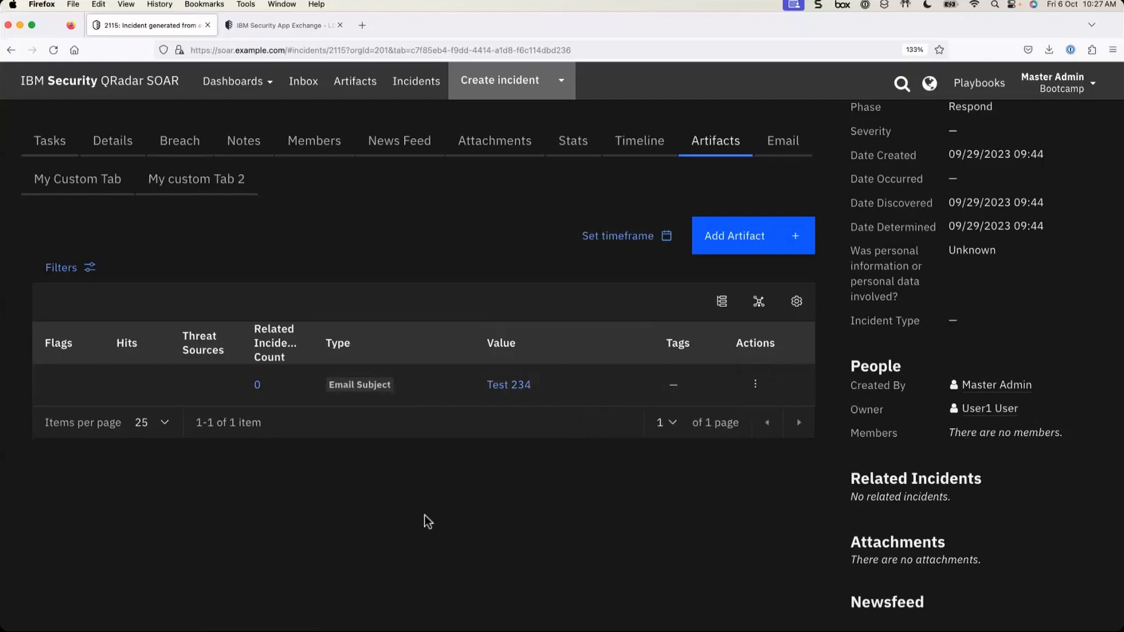
pyautogui.click(988, 86)
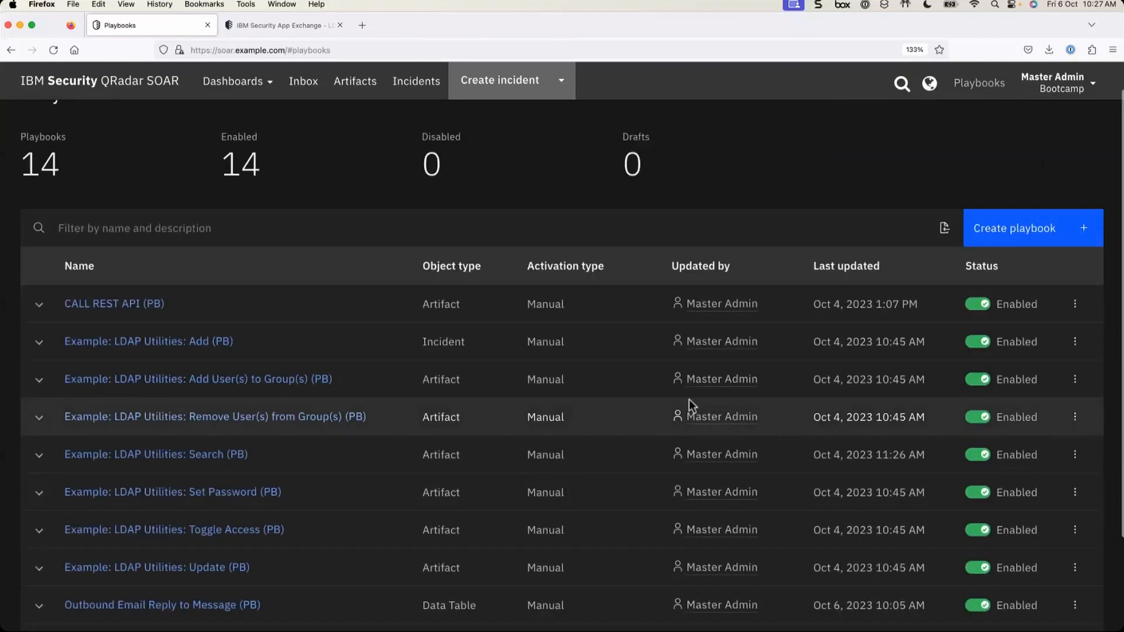
# - Open the LDAP Utilities: Search playbook's Artifact activated trigger and note its Artifact object type
pyautogui.click(195, 460)
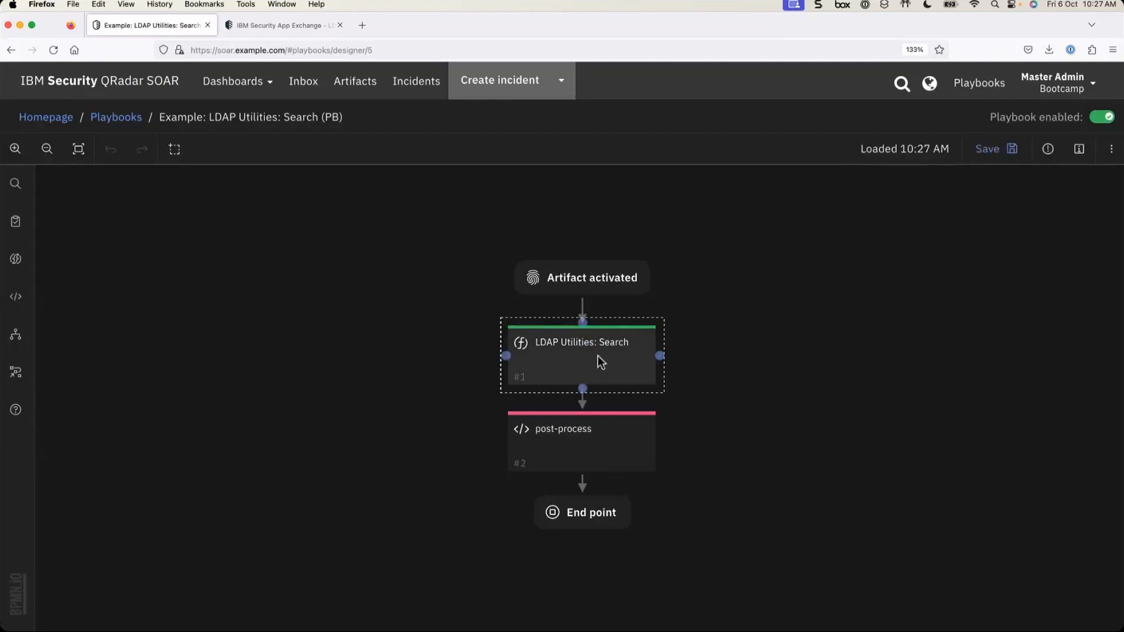
pyautogui.click(616, 288)
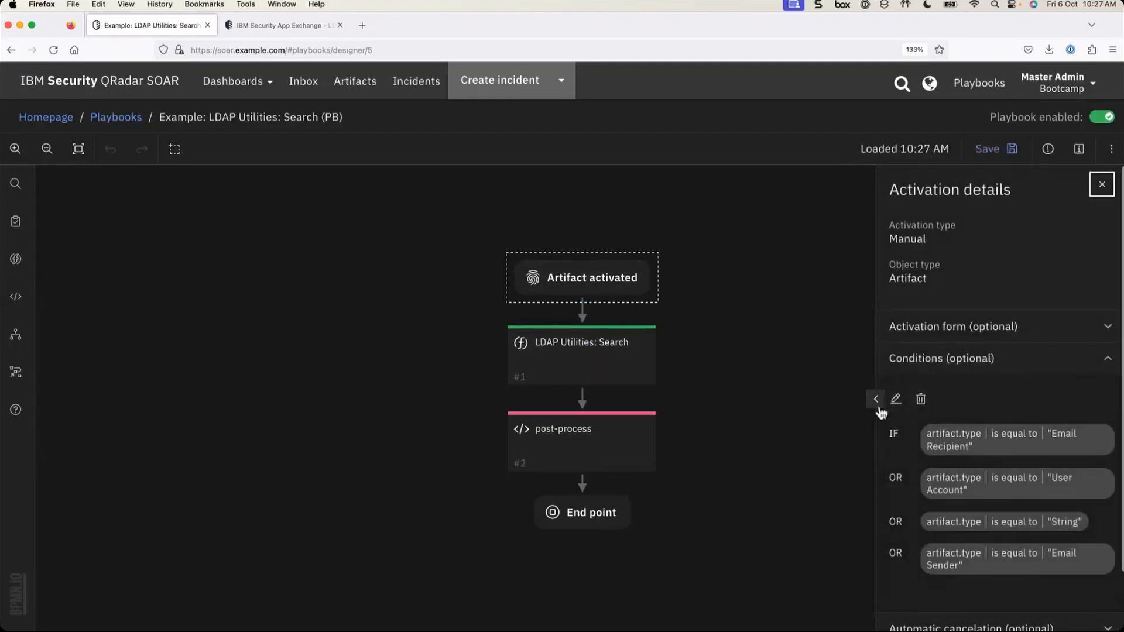
pyautogui.click(1100, 359)
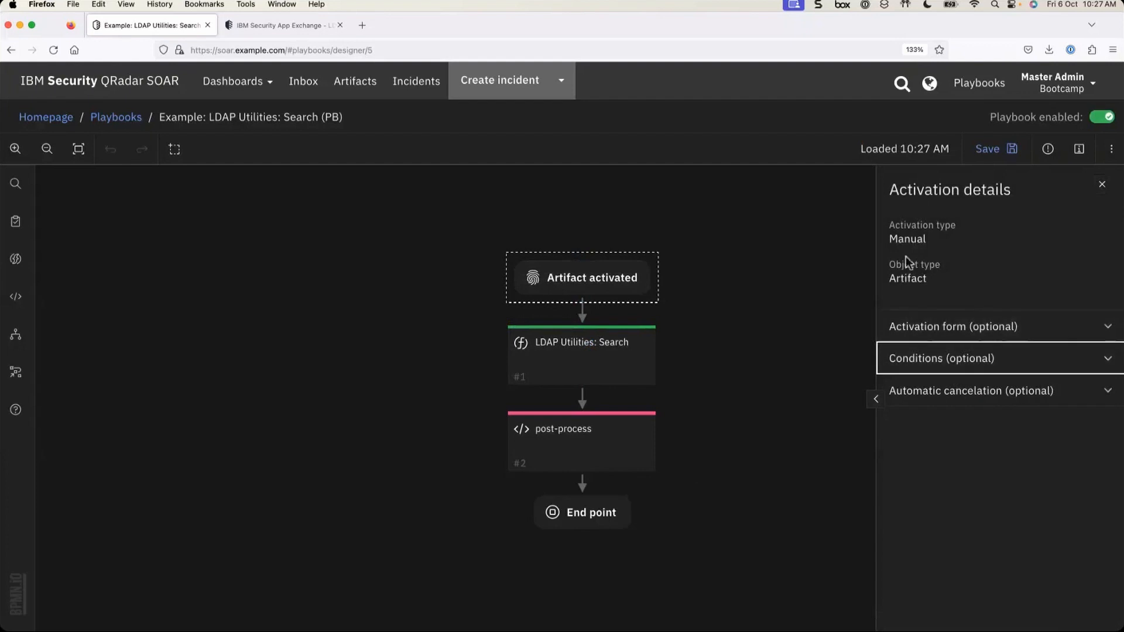
pyautogui.moveTo(893, 276); pyautogui.dragTo(947, 285)
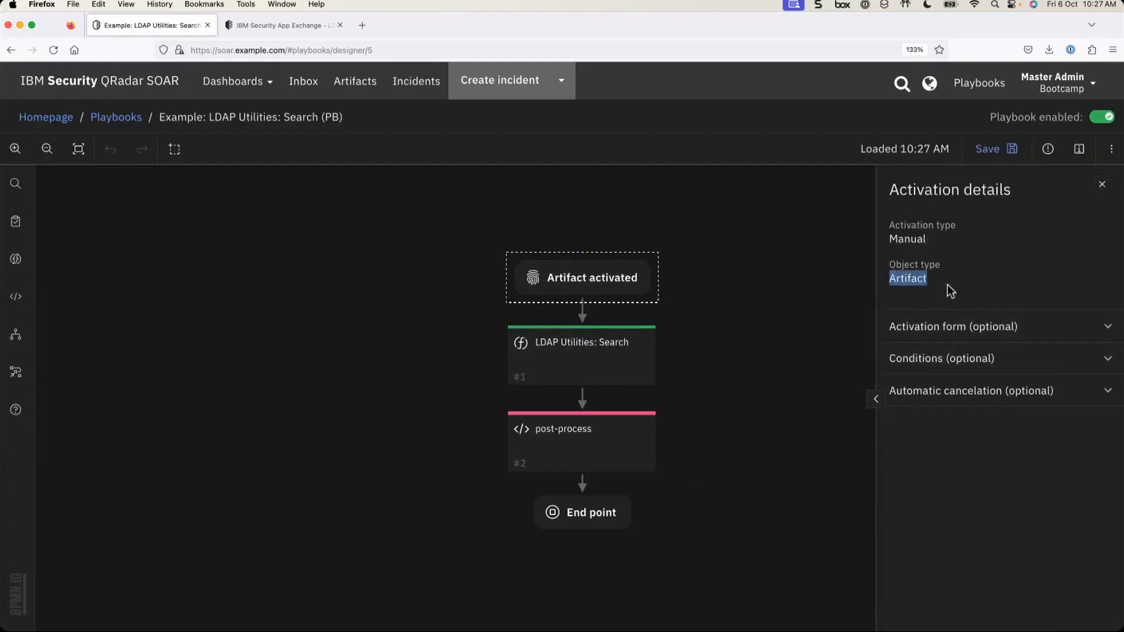
pyautogui.click(939, 362)
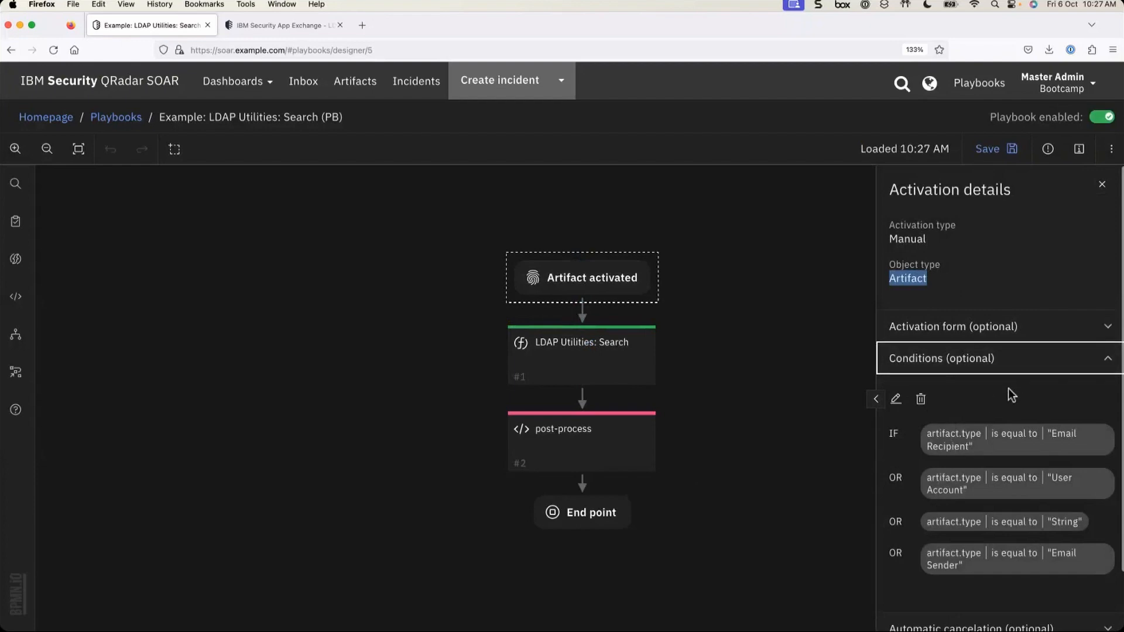
# - Read the artifact-type conditions including Email Sender, collapse the panel, and go to Incidents
pyautogui.click(877, 399)
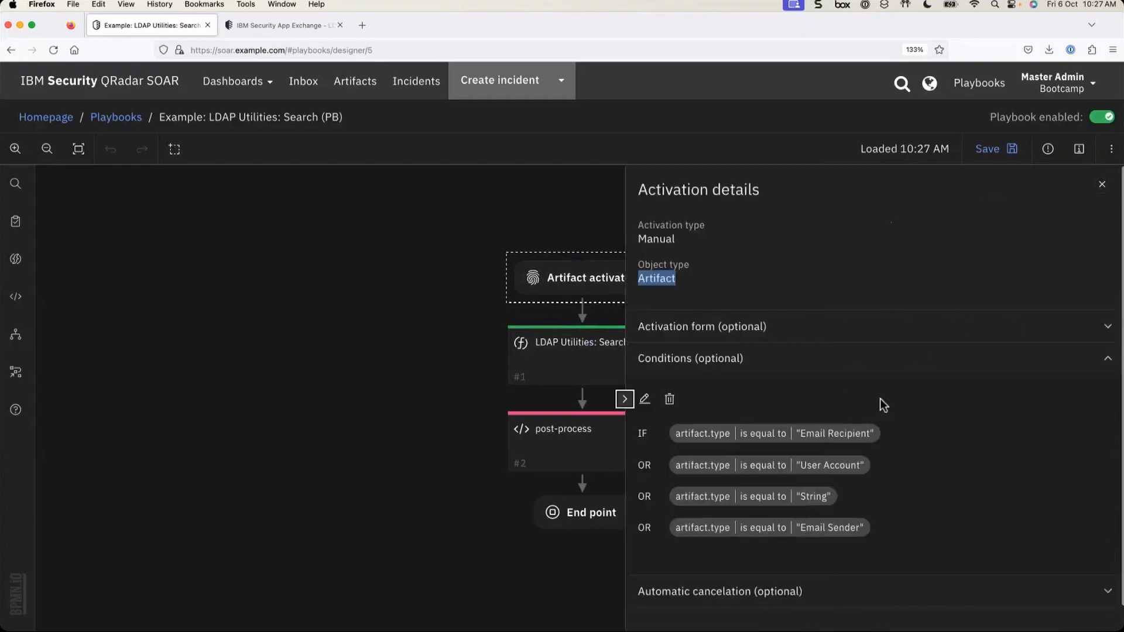
pyautogui.scroll(5, 901, 427)
pyautogui.scroll(-2, 902, 427)
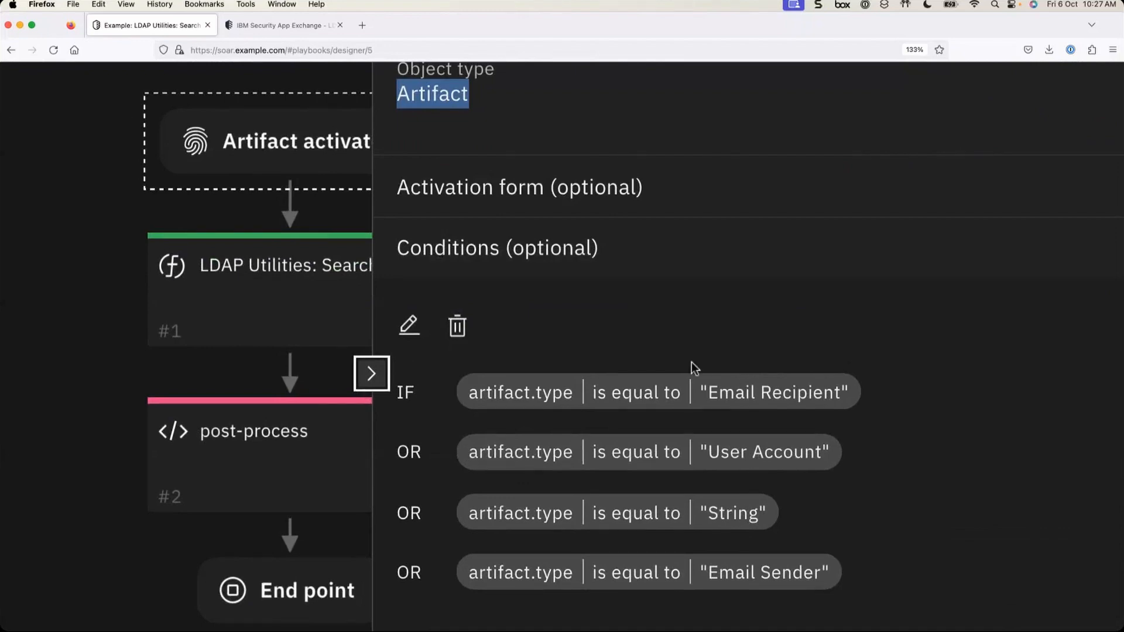
pyautogui.click(373, 373)
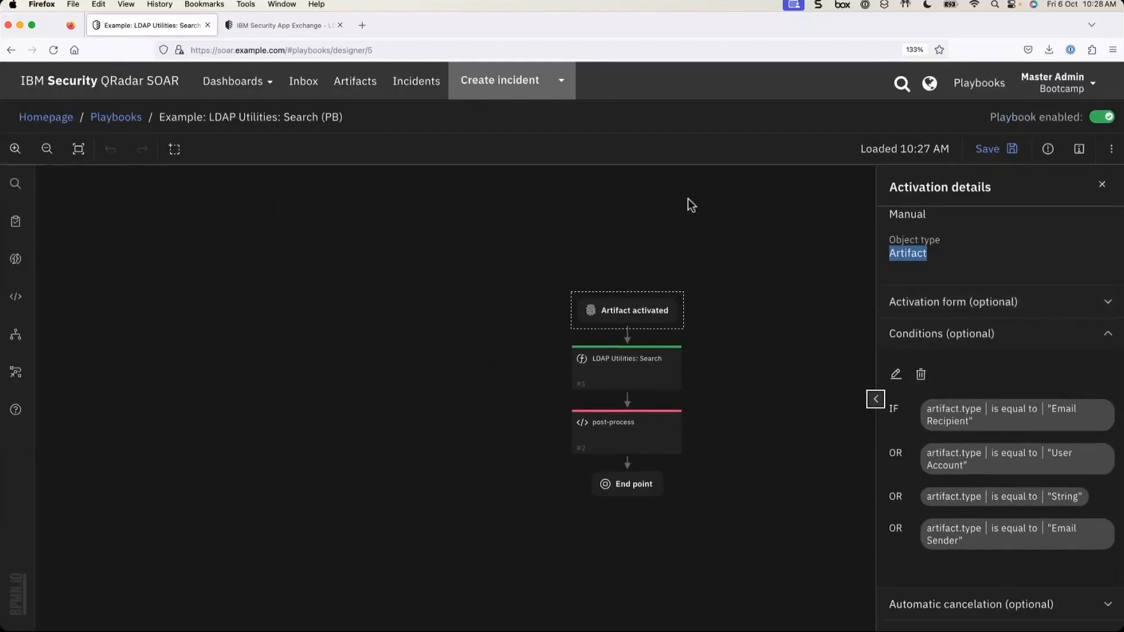
pyautogui.click(415, 81)
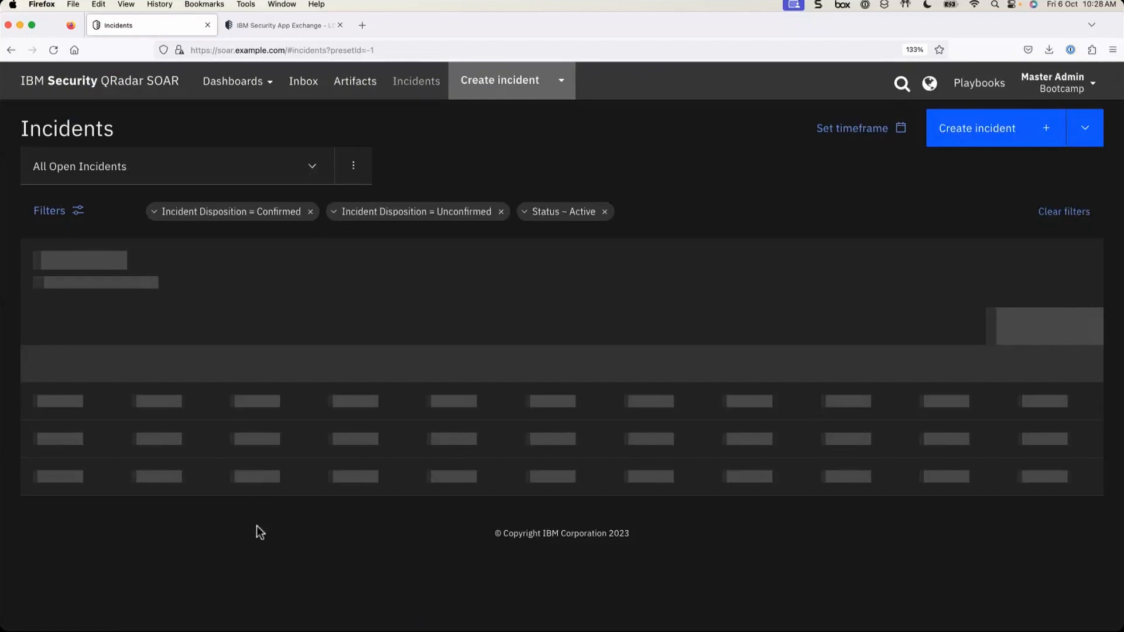
# - Copy the reporting individual's e-mail address from incident 2115's details
pyautogui.scroll(-4, 256, 526)
pyautogui.click(156, 474)
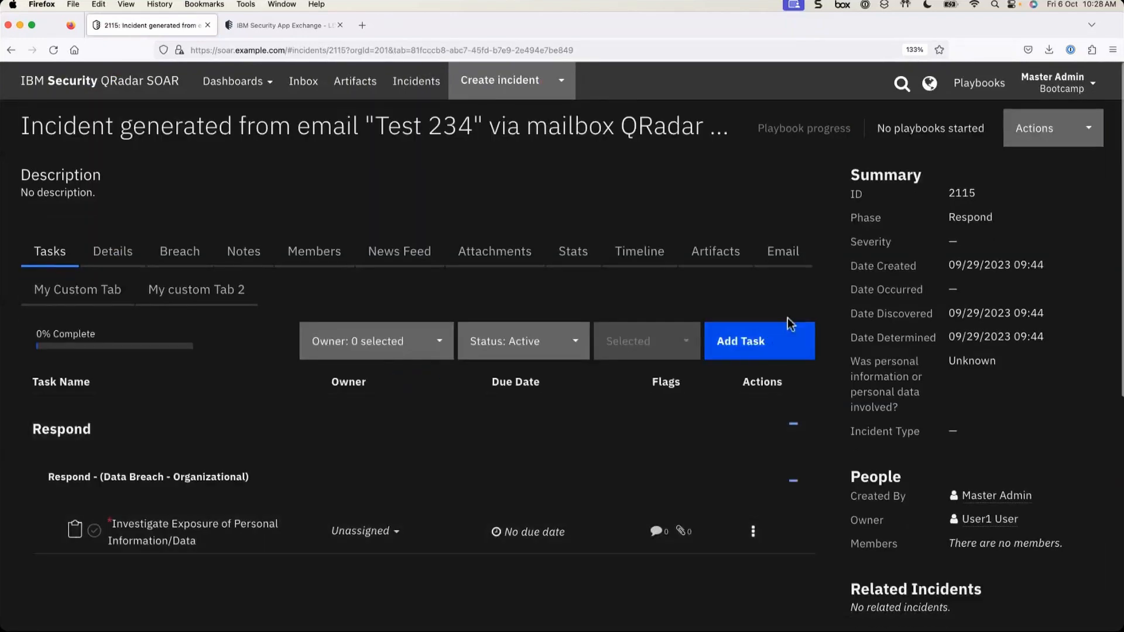
pyautogui.click(719, 251)
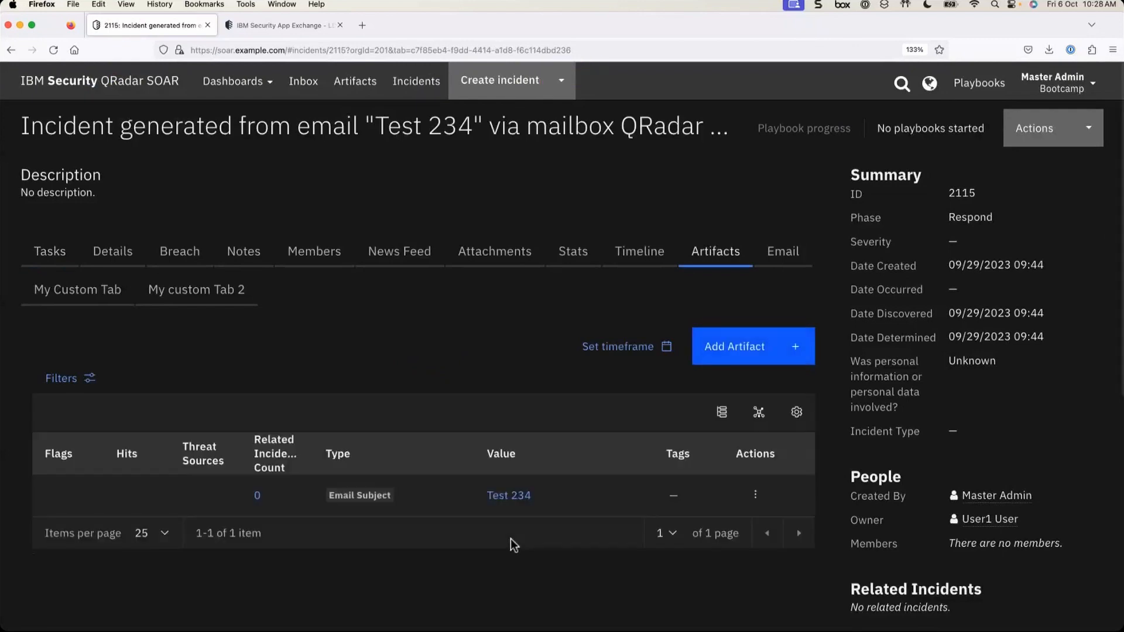
pyautogui.click(111, 251)
pyautogui.scroll(-10, 219, 499)
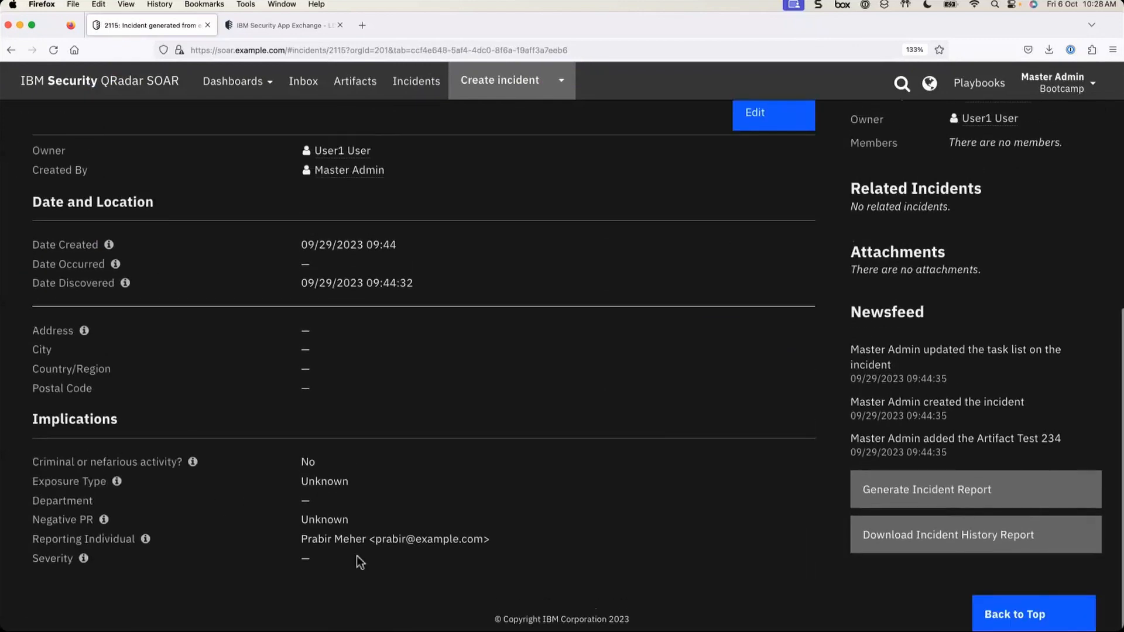
pyautogui.moveTo(378, 539); pyautogui.dragTo(484, 539)
pyautogui.rightClick(461, 538)
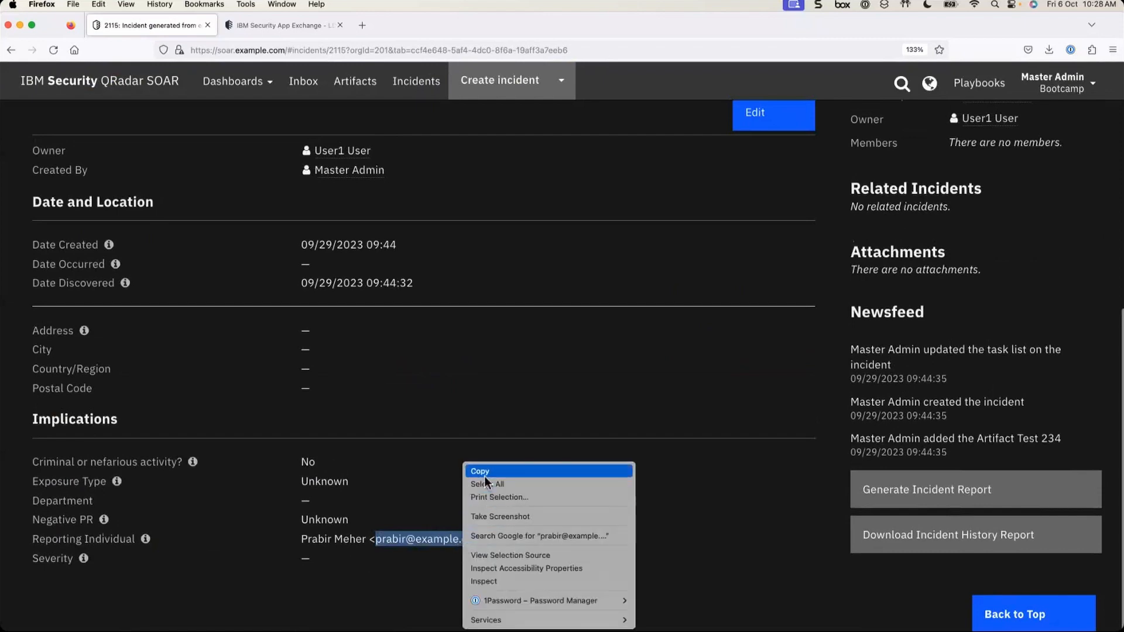
pyautogui.click(484, 474)
pyautogui.scroll(15, 484, 479)
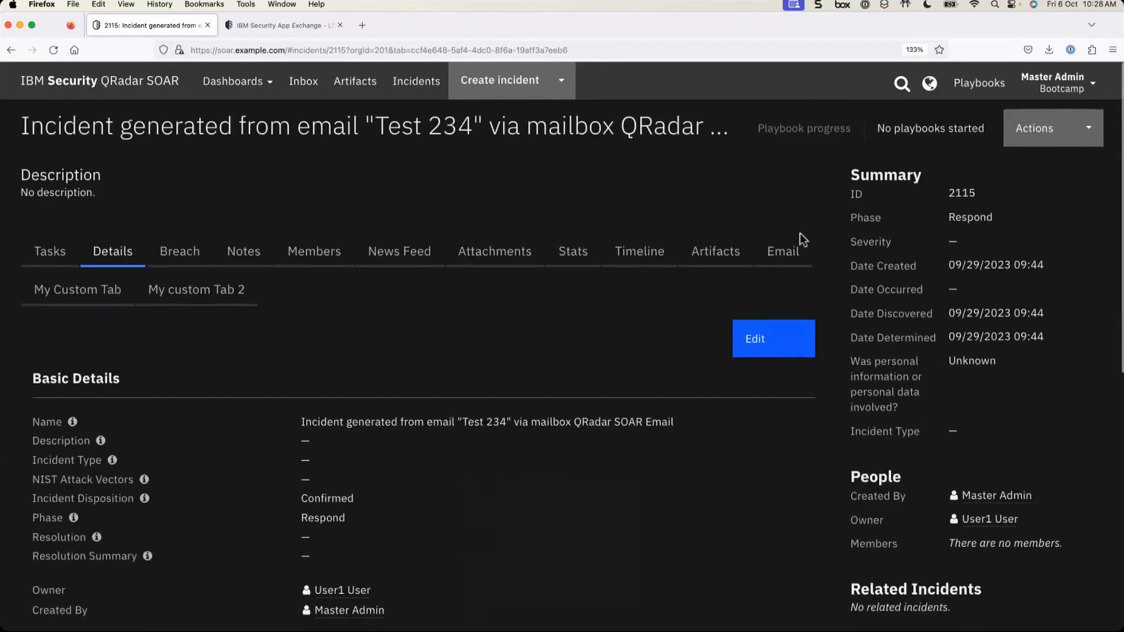
# - Create an Email Sender artifact on incident 2115 with the copied e-mail address as value
pyautogui.click(715, 251)
pyautogui.click(736, 357)
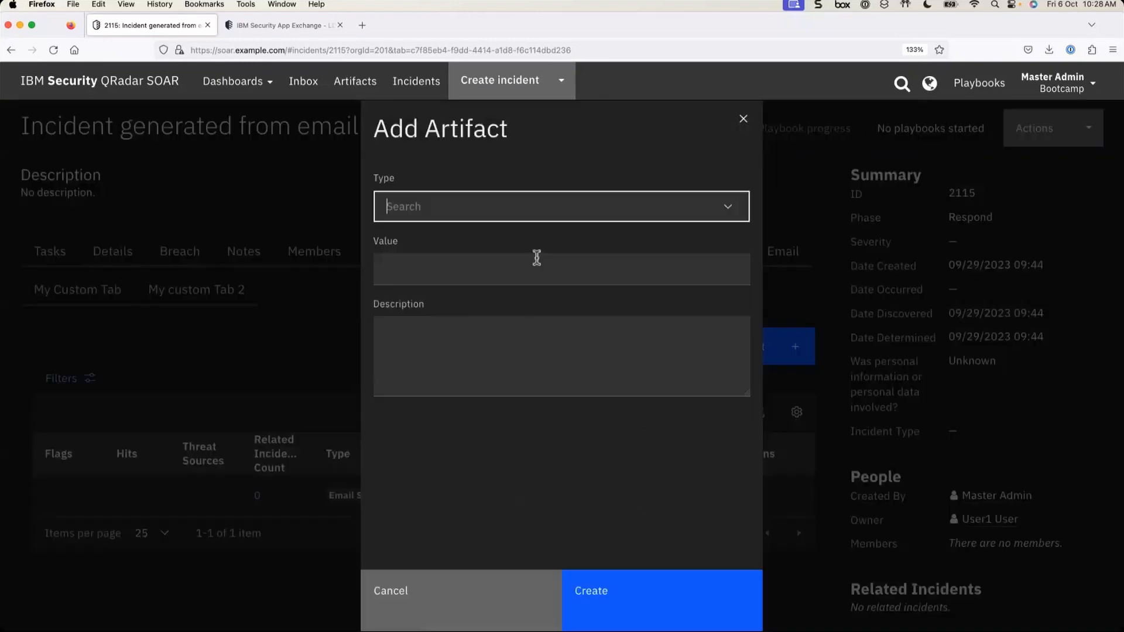
pyautogui.write('email send')
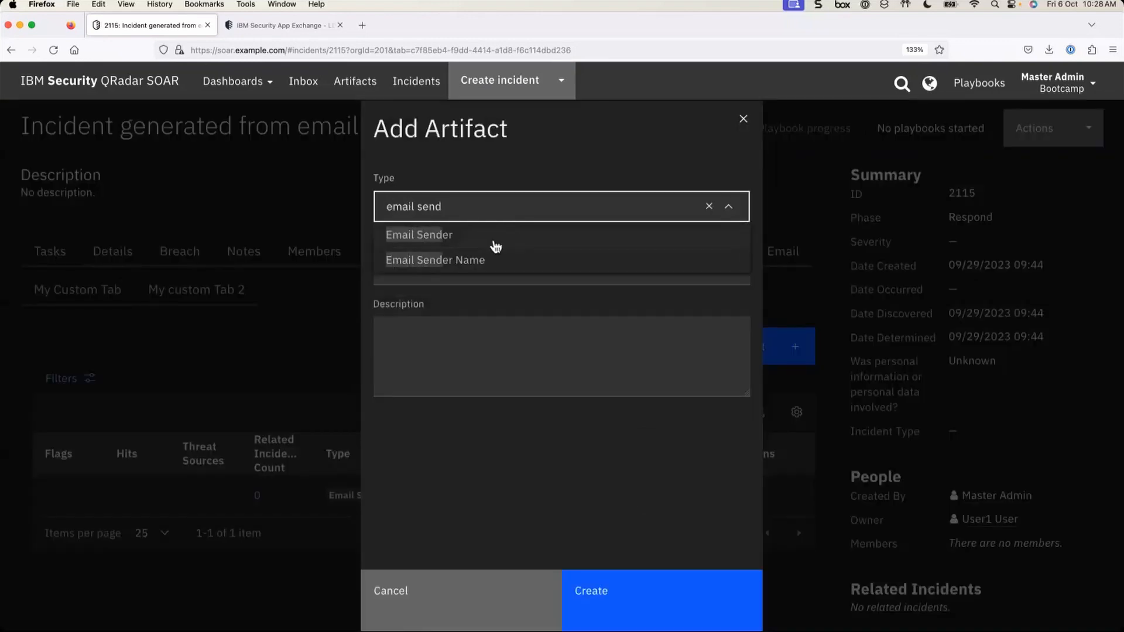
pyautogui.click(459, 234)
pyautogui.click(416, 290)
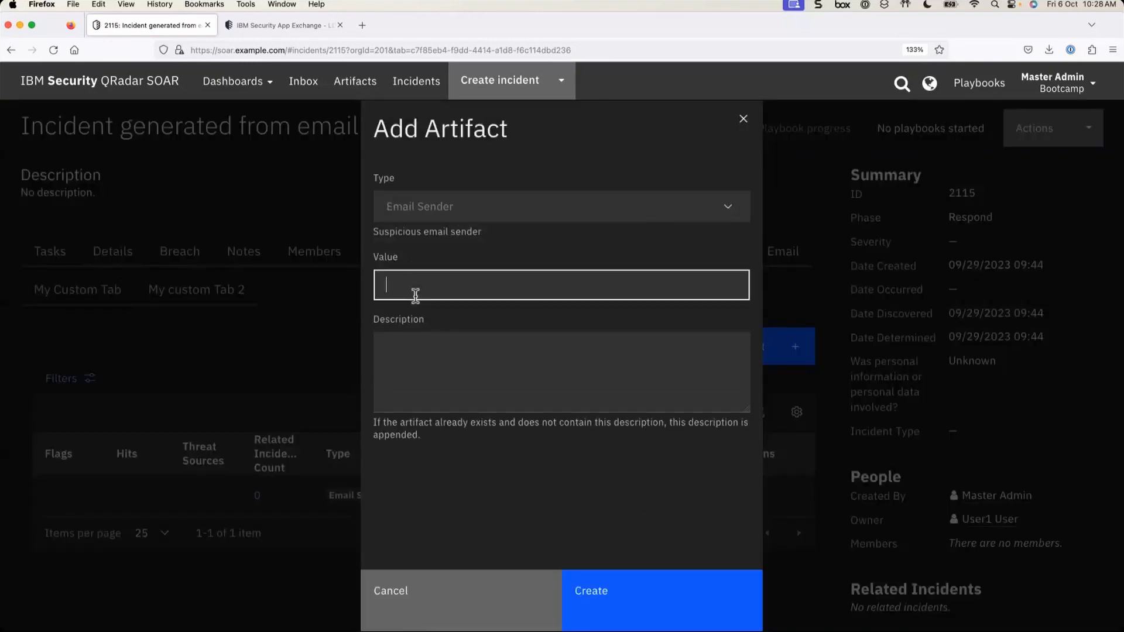
pyautogui.press('super+v')
pyautogui.click(647, 595)
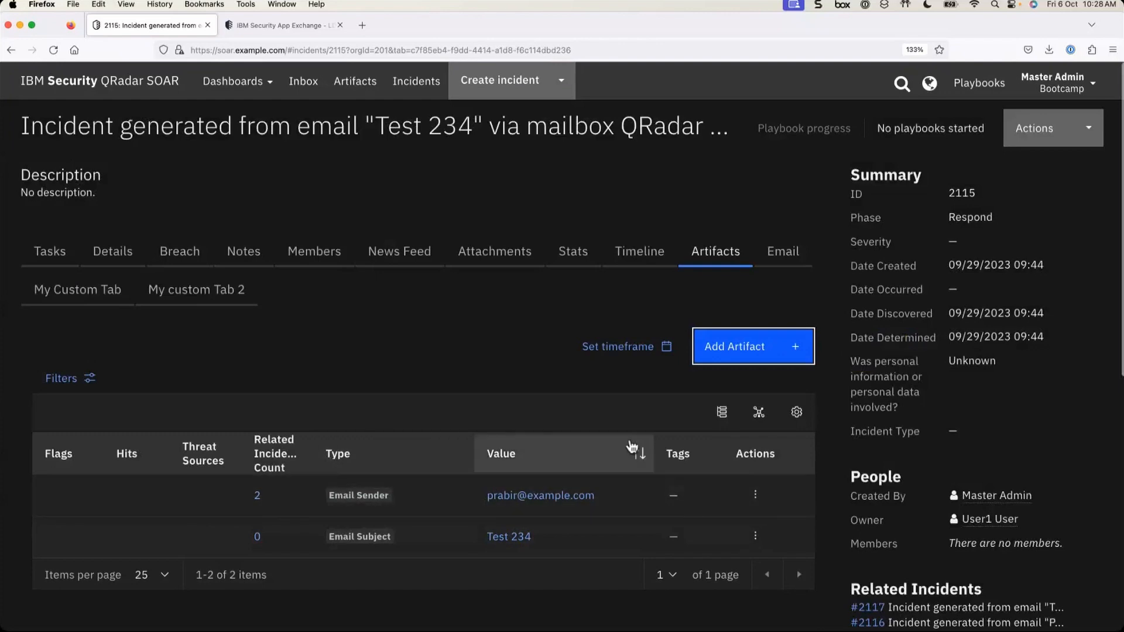
pyautogui.scroll(-3, 628, 445)
# - From the Email Sender artifact's actions, choose Example: LDAP Utilities: Search (PB) to get its input form
pyautogui.click(757, 411)
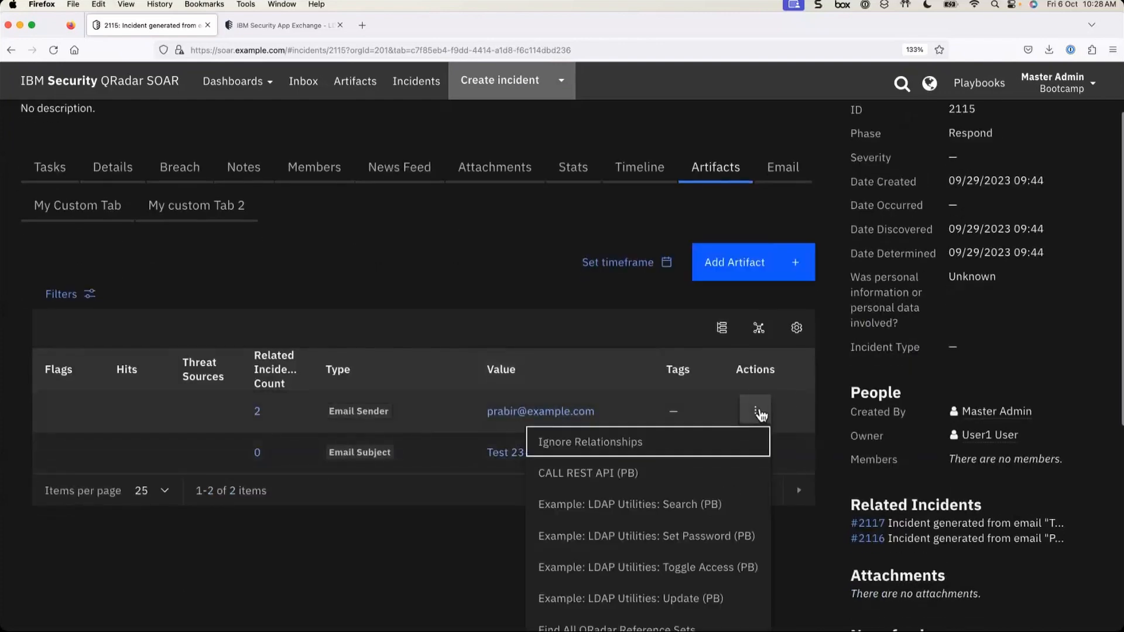
pyautogui.scroll(-3, 756, 410)
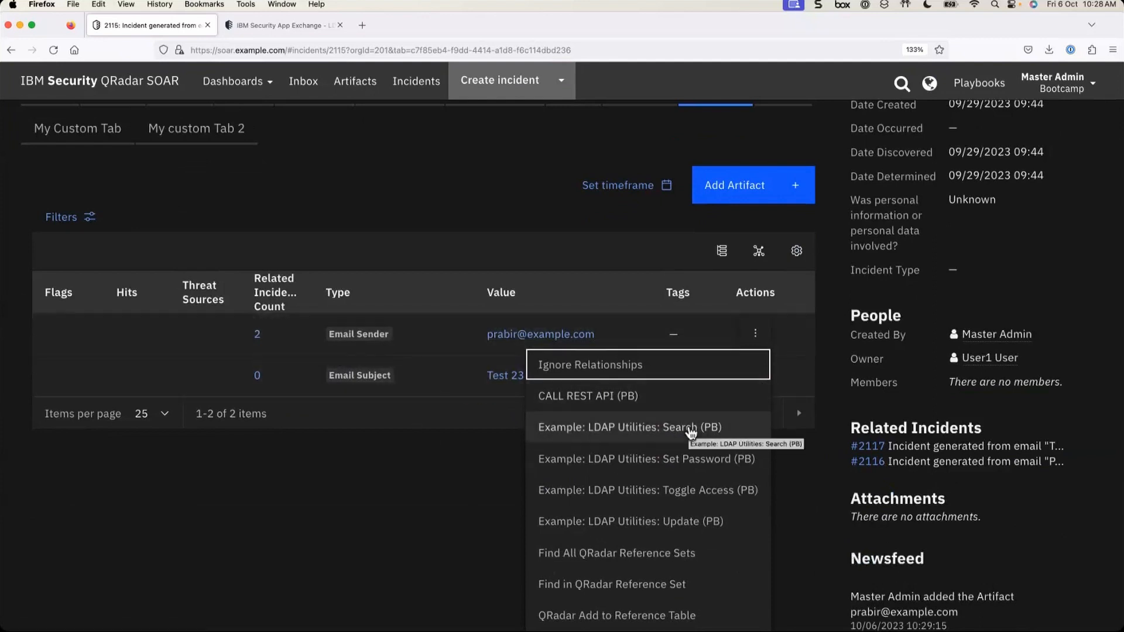
pyautogui.click(692, 432)
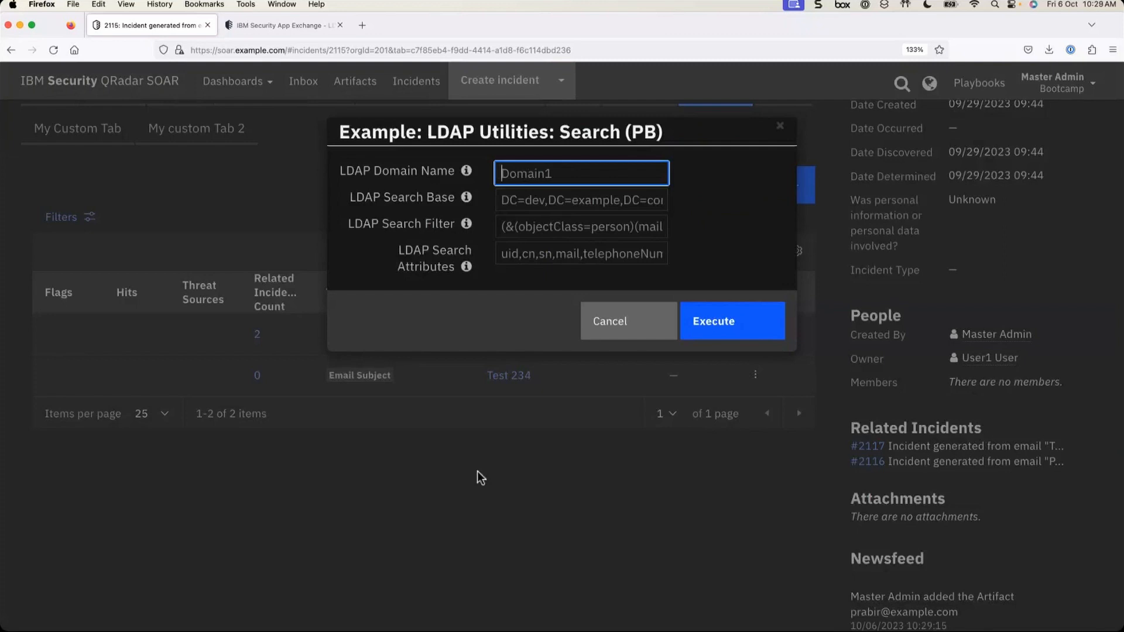
# - Enter LDAP Domain Name Example and search base cn=users,dc=example,dc=com, then execute the playbook
pyautogui.write('Example')
pyautogui.click(550, 203)
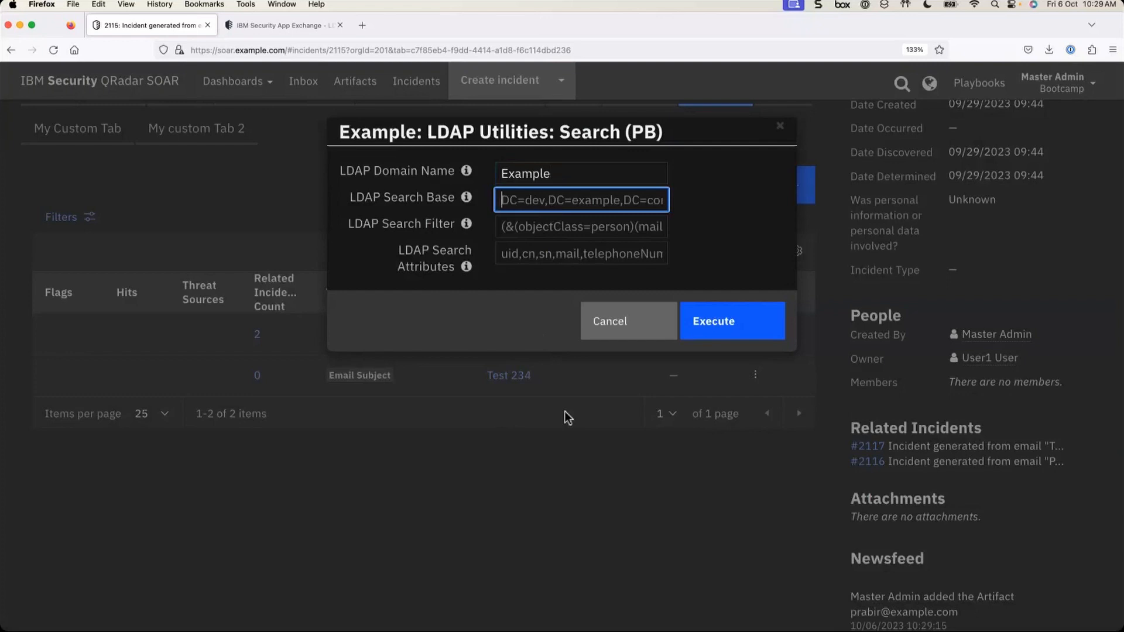
pyautogui.write('cn')
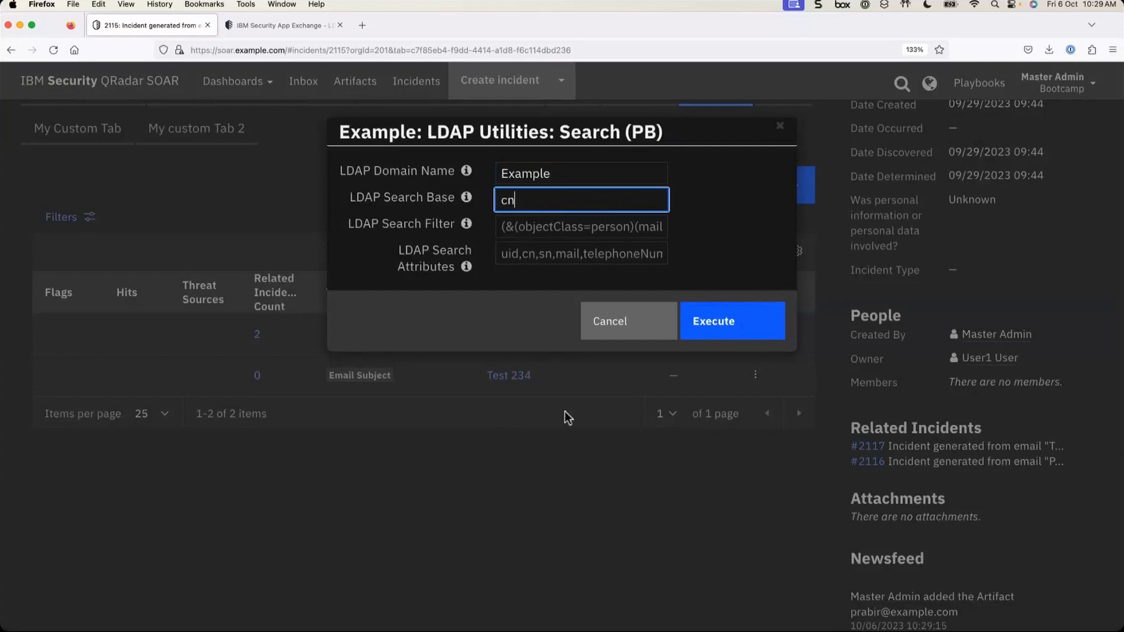
pyautogui.write('=users,dc=example,')
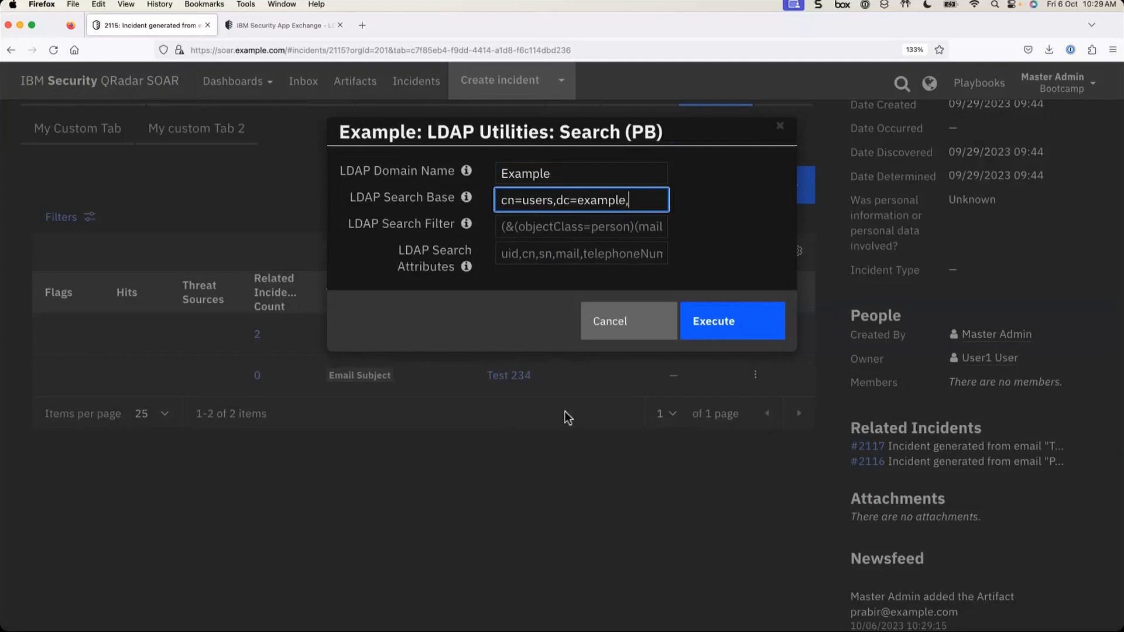
pyautogui.write('=com')
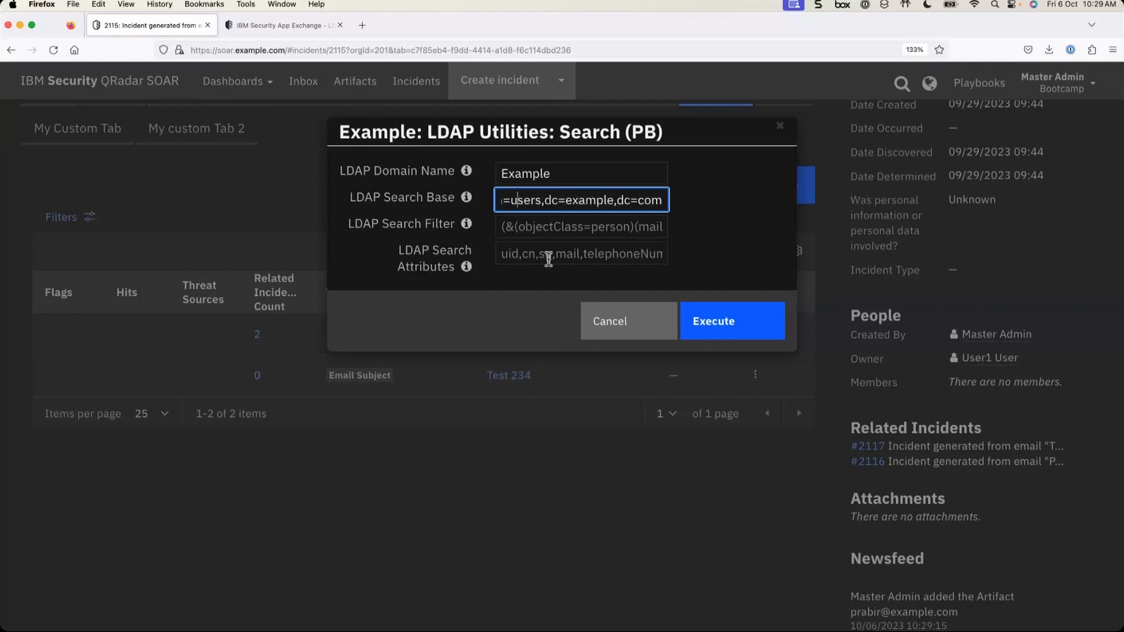
pyautogui.press('Left')
pyautogui.press('Left')
pyautogui.press('Left')
pyautogui.press('Left')
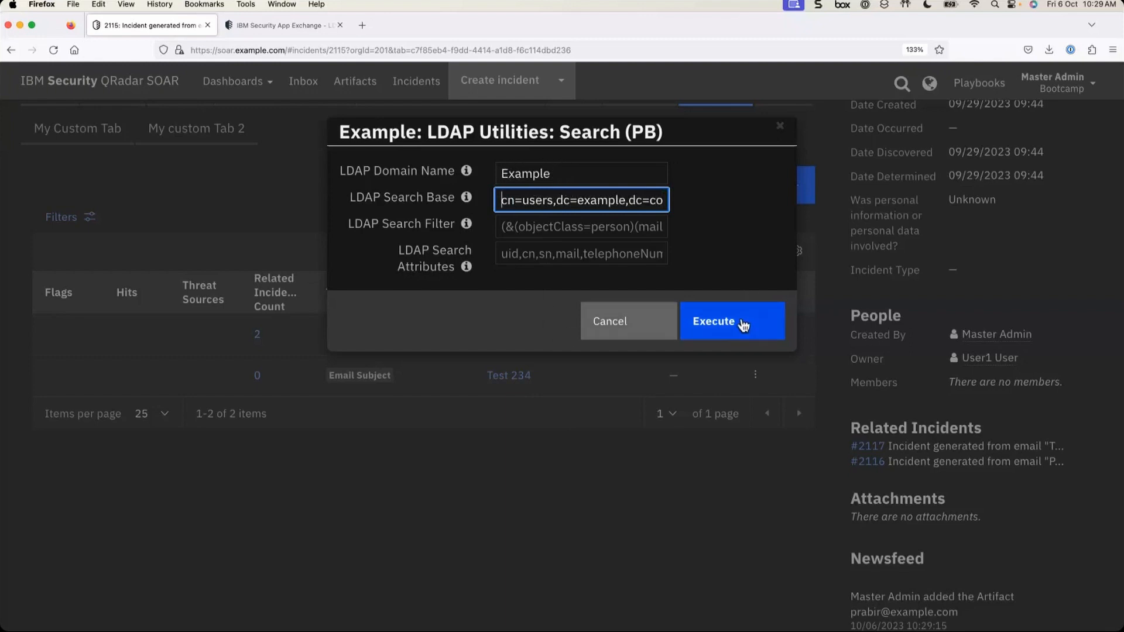
pyautogui.click(743, 325)
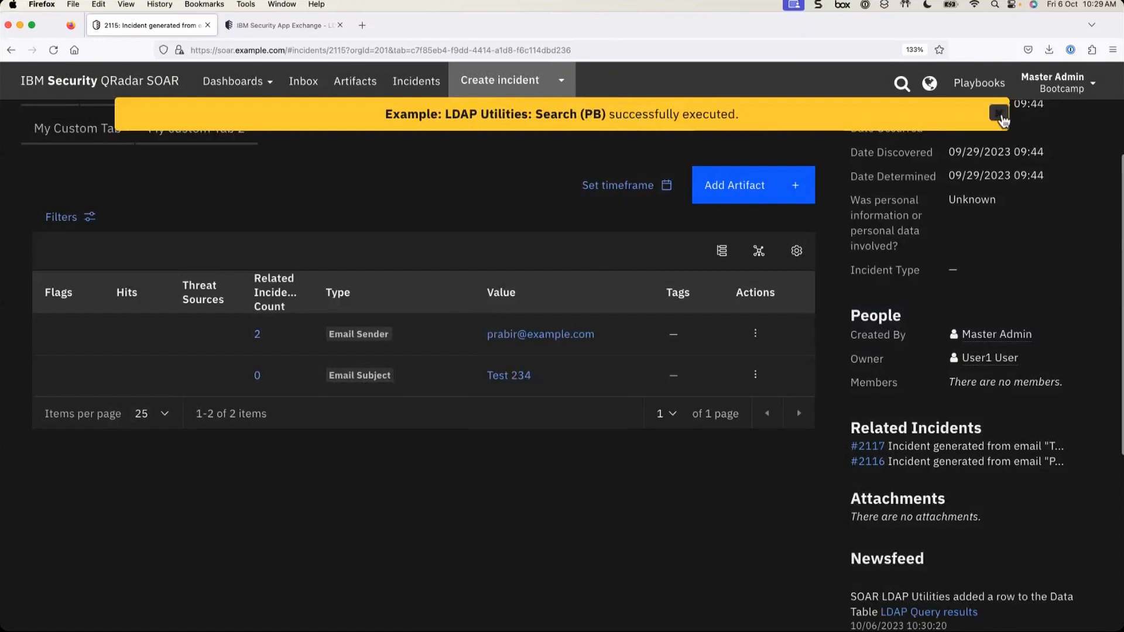
# - Dismiss the success notice and open the LDAP Query results table from the Newsfeed link
pyautogui.click(1000, 115)
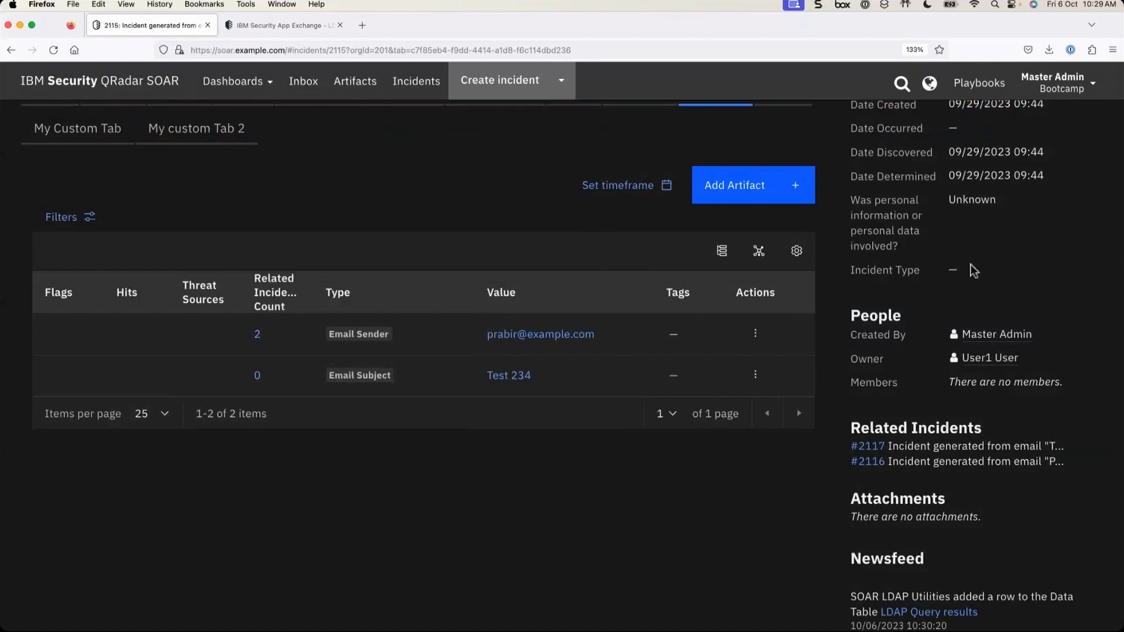
pyautogui.moveTo(868, 446)
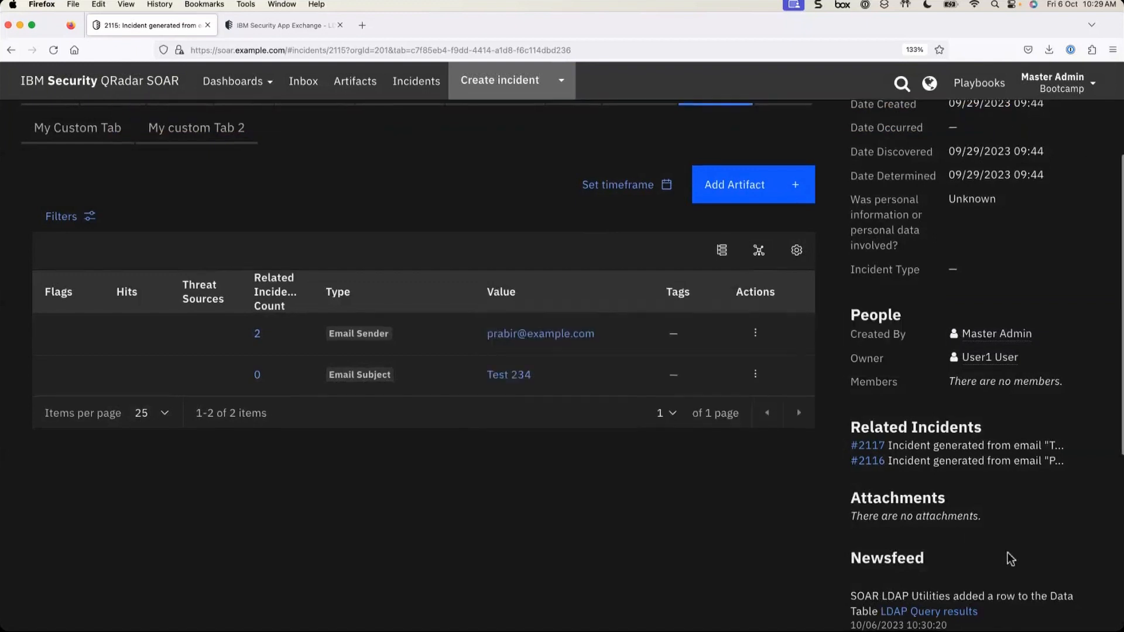
pyautogui.scroll(-2, 1008, 556)
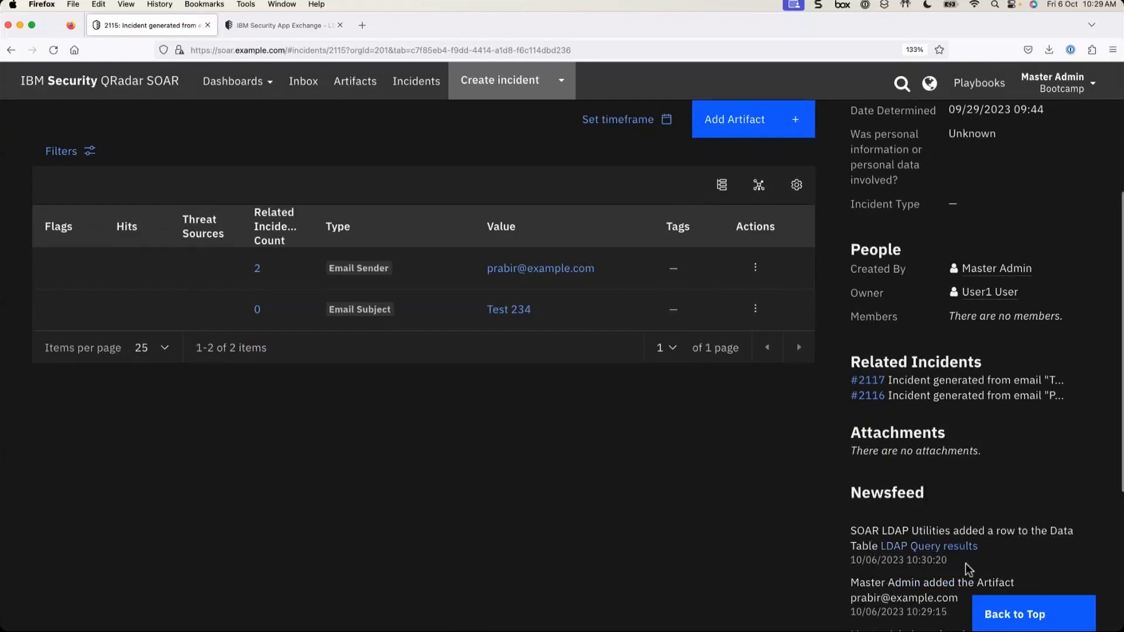
pyautogui.click(965, 548)
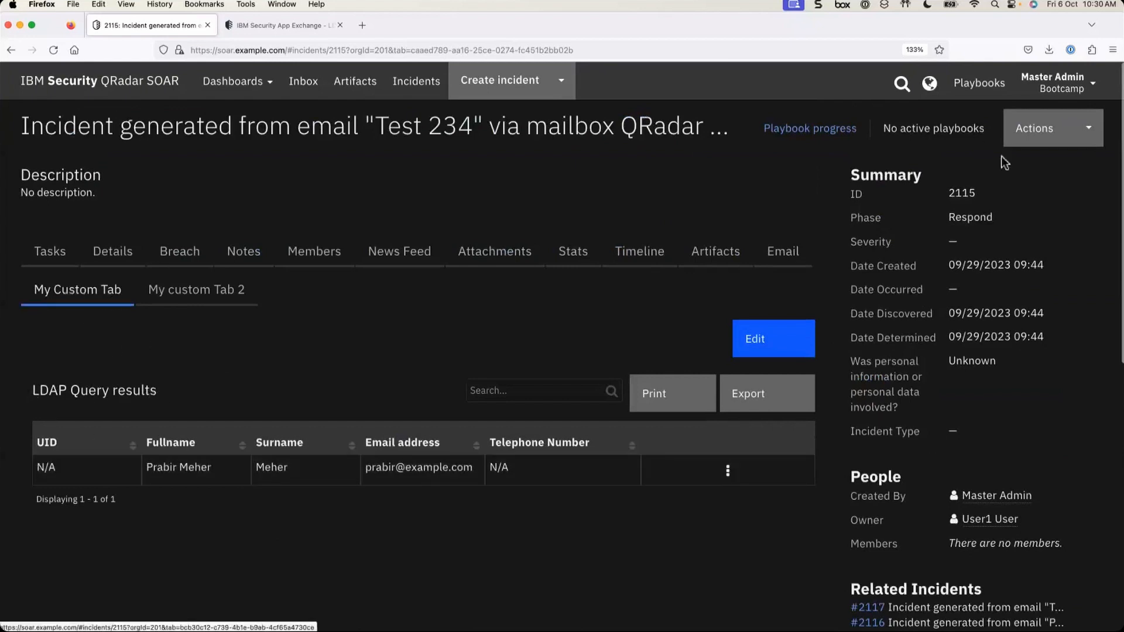
pyautogui.click(1084, 95)
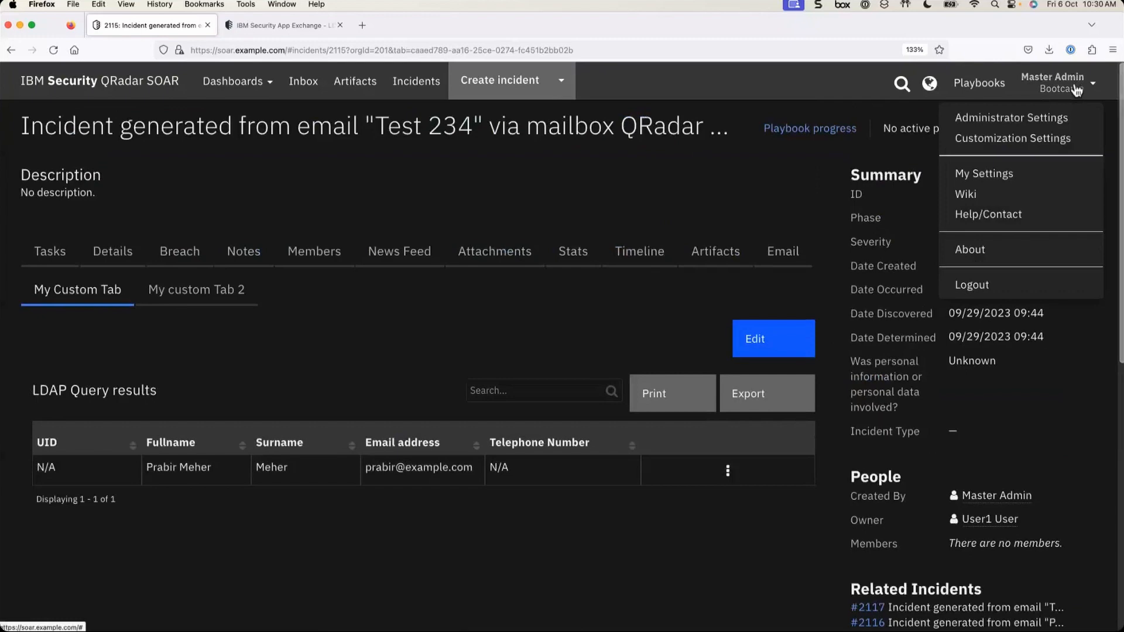
# - Go to Customization Settings and open the My Custom Tab incident tab layout
pyautogui.click(996, 137)
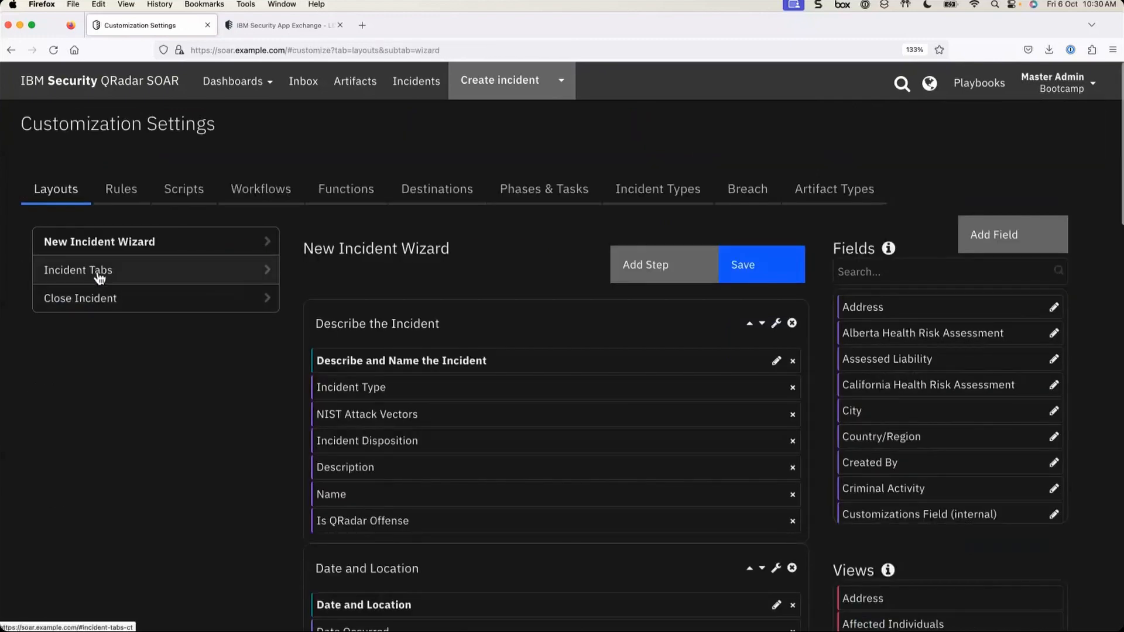
pyautogui.click(99, 278)
pyautogui.scroll(-5, 258, 544)
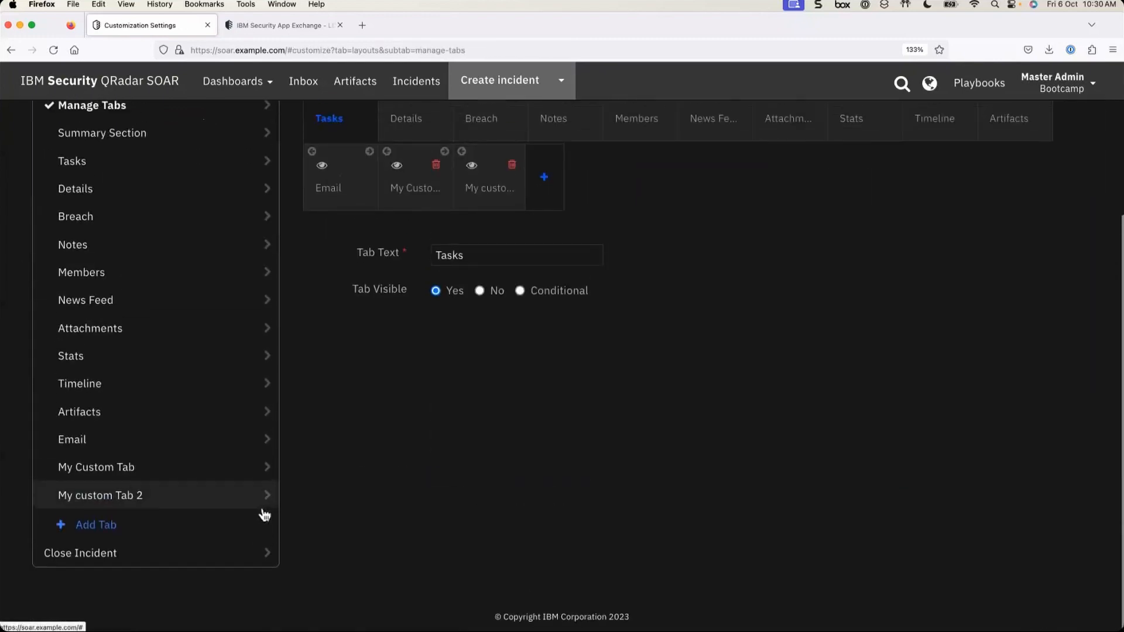
pyautogui.click(132, 469)
# - Place the LDAP Query results data table in the My Custom Tab layout and return to incidents
pyautogui.scroll(3, 412, 193)
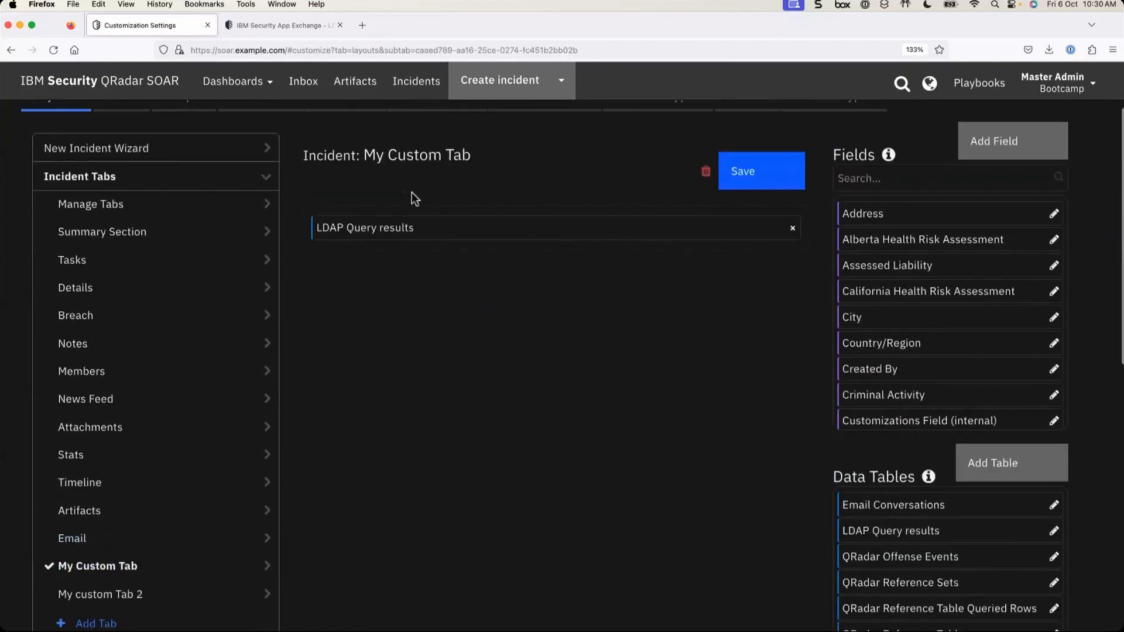
pyautogui.scroll(-2, 875, 519)
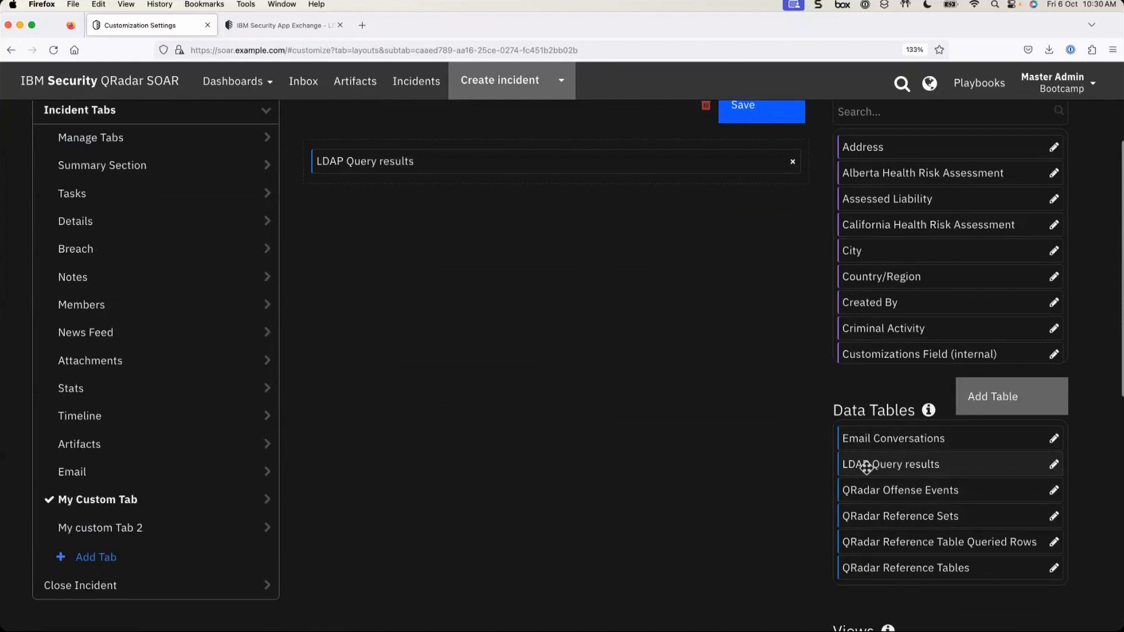
pyautogui.moveTo(861, 465); pyautogui.dragTo(374, 234)
pyautogui.scroll(3, 361, 205)
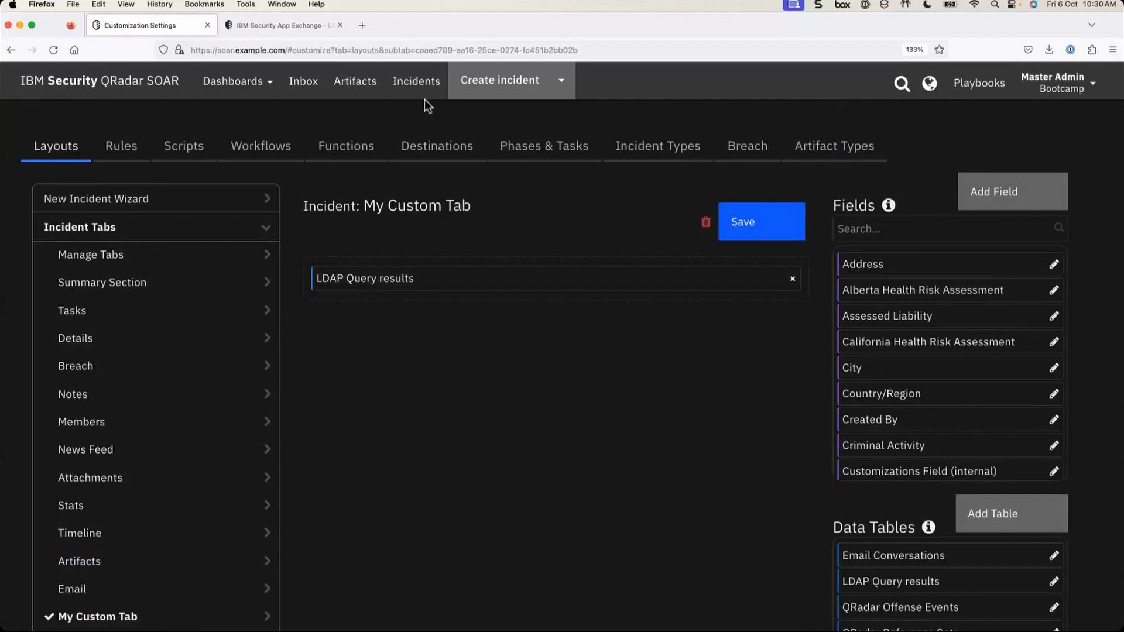
pyautogui.click(415, 82)
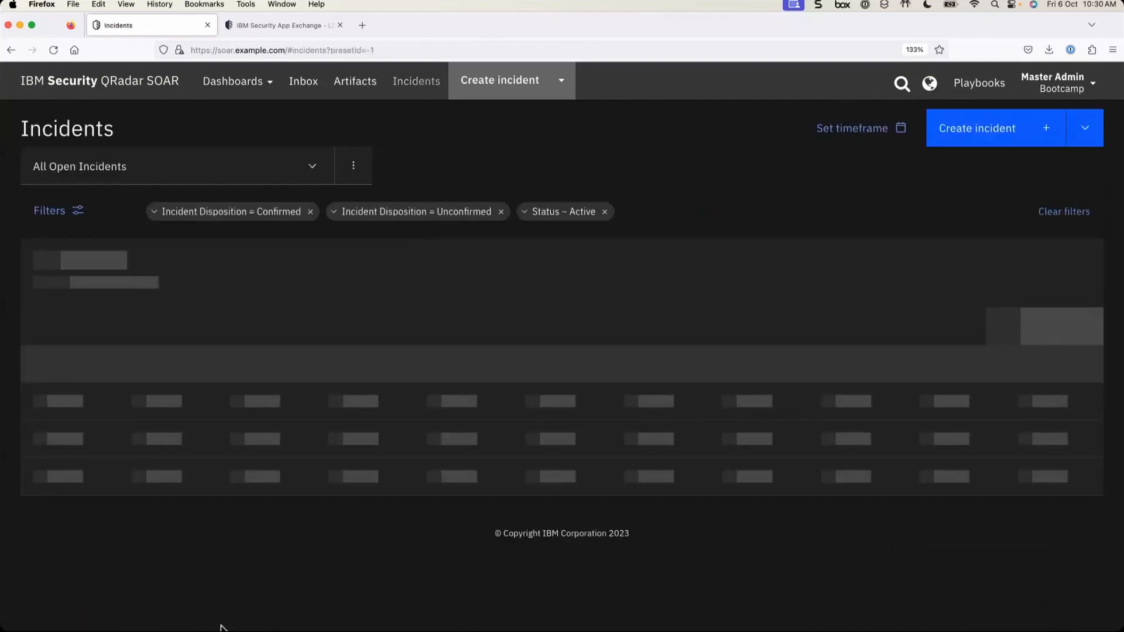
# - Open incident 2115 and review the one-user LDAP Query results table in My Custom Tab
pyautogui.scroll(-6, 226, 538)
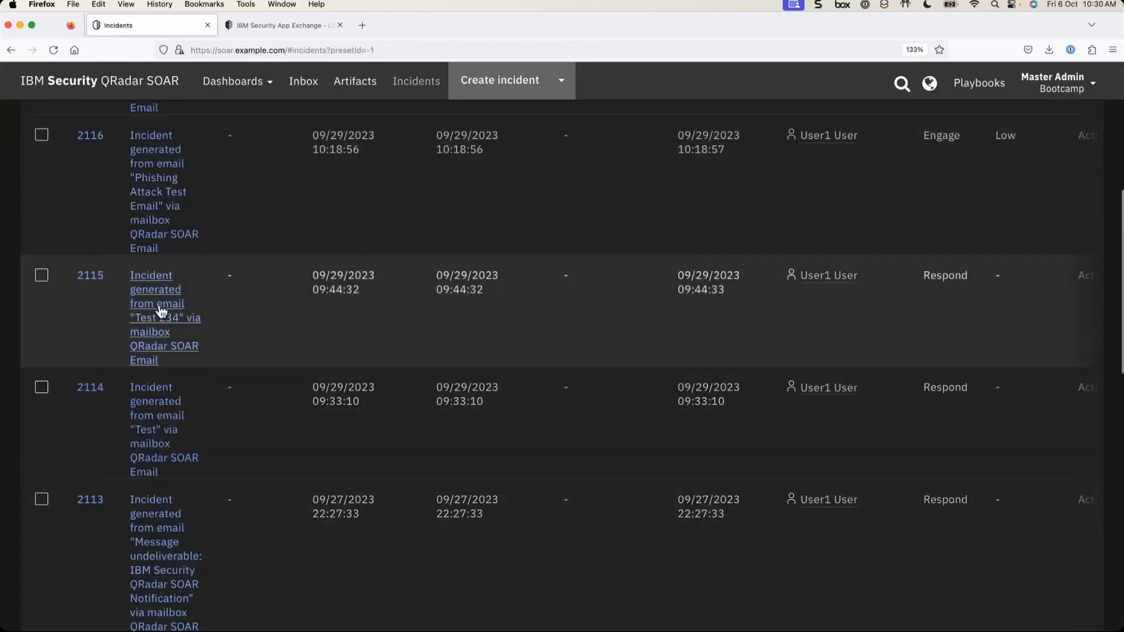
pyautogui.click(156, 317)
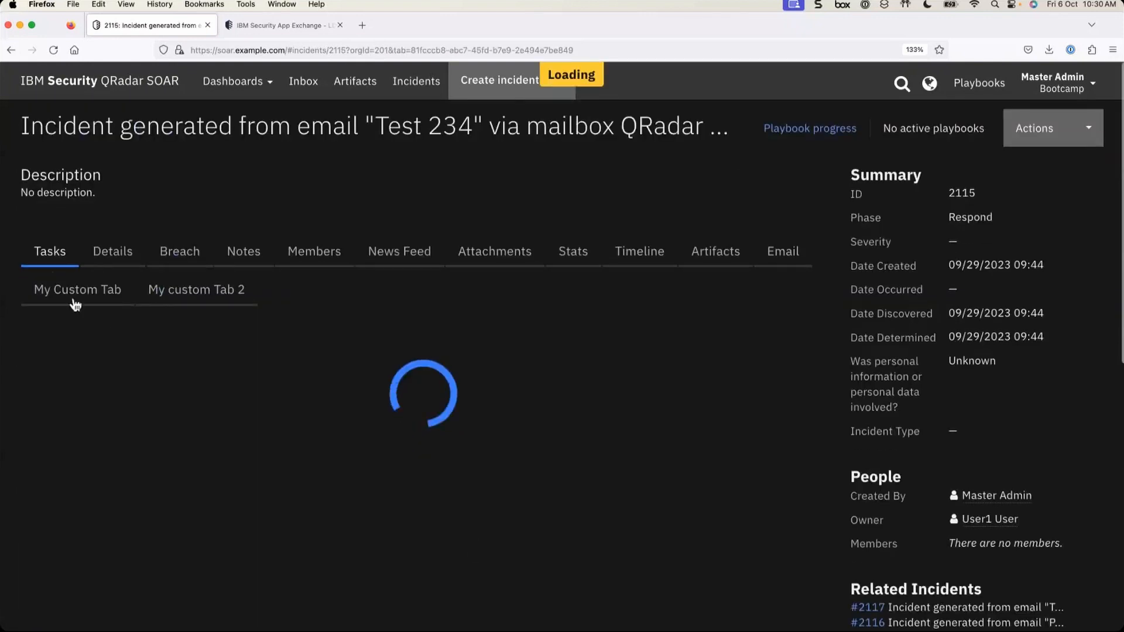
pyautogui.click(69, 289)
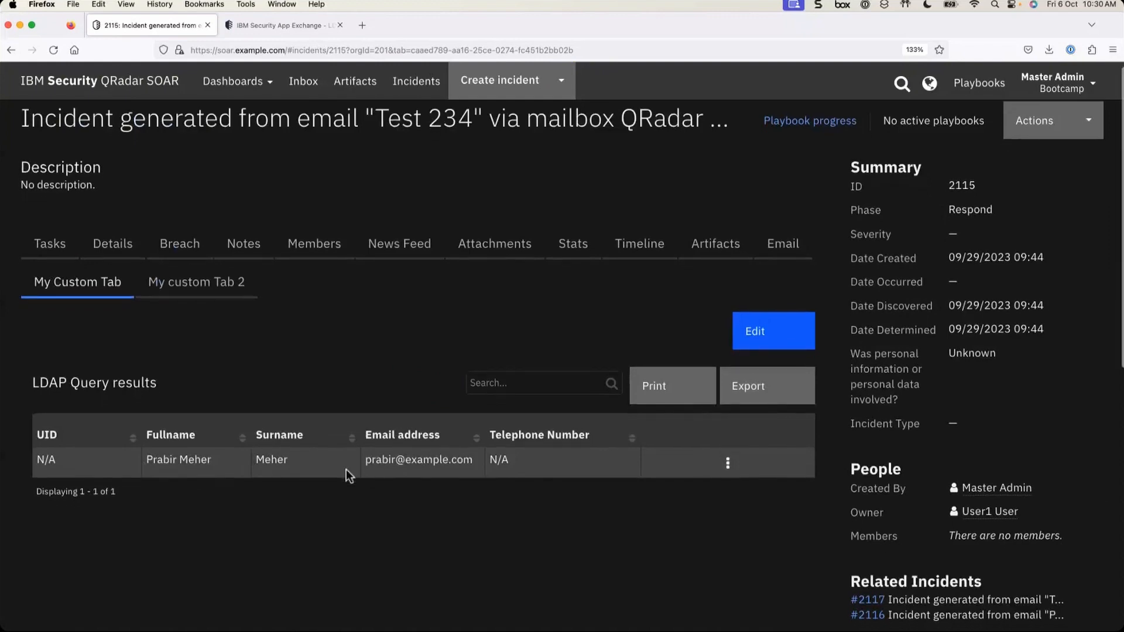
pyautogui.scroll(-2, 499, 468)
pyautogui.scroll(-5, 578, 483)
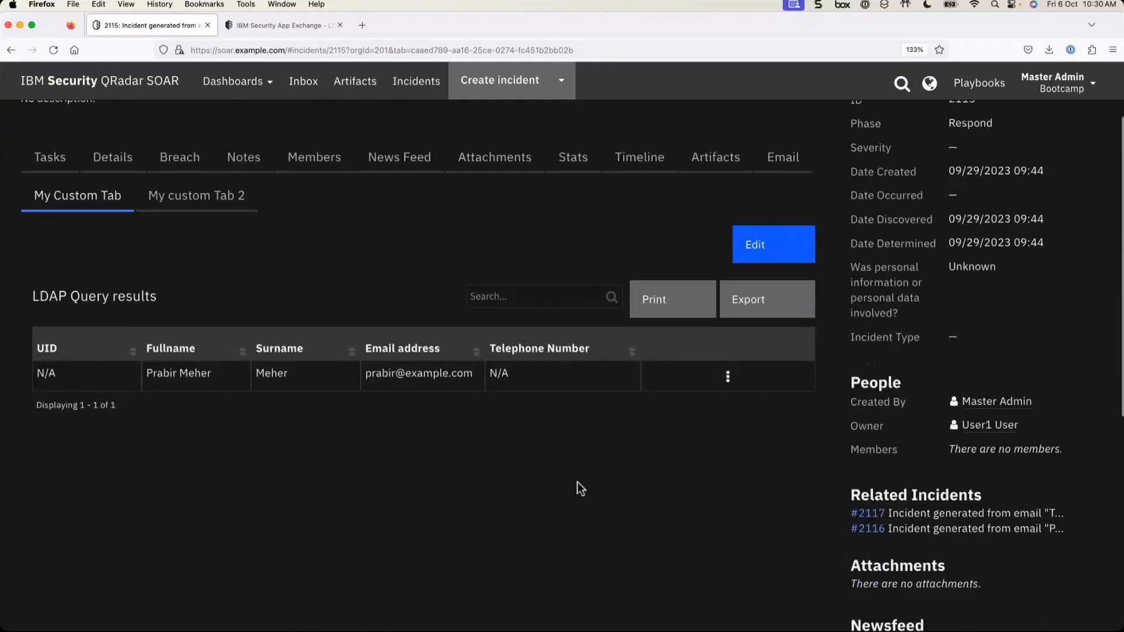
pyautogui.scroll(3, 578, 483)
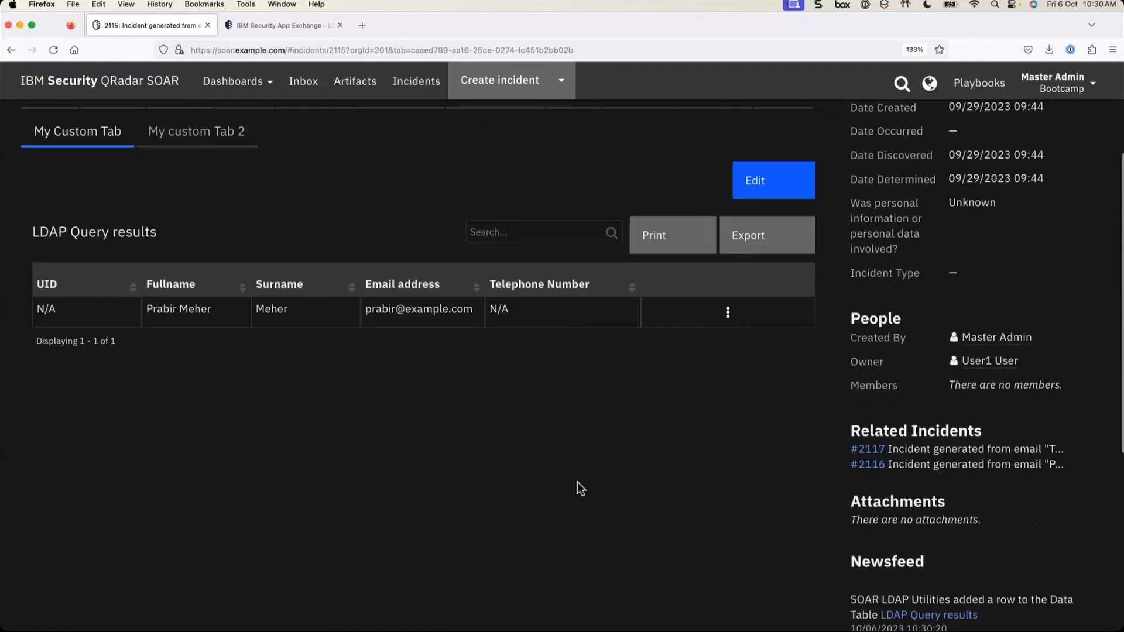
pyautogui.scroll(5, 577, 482)
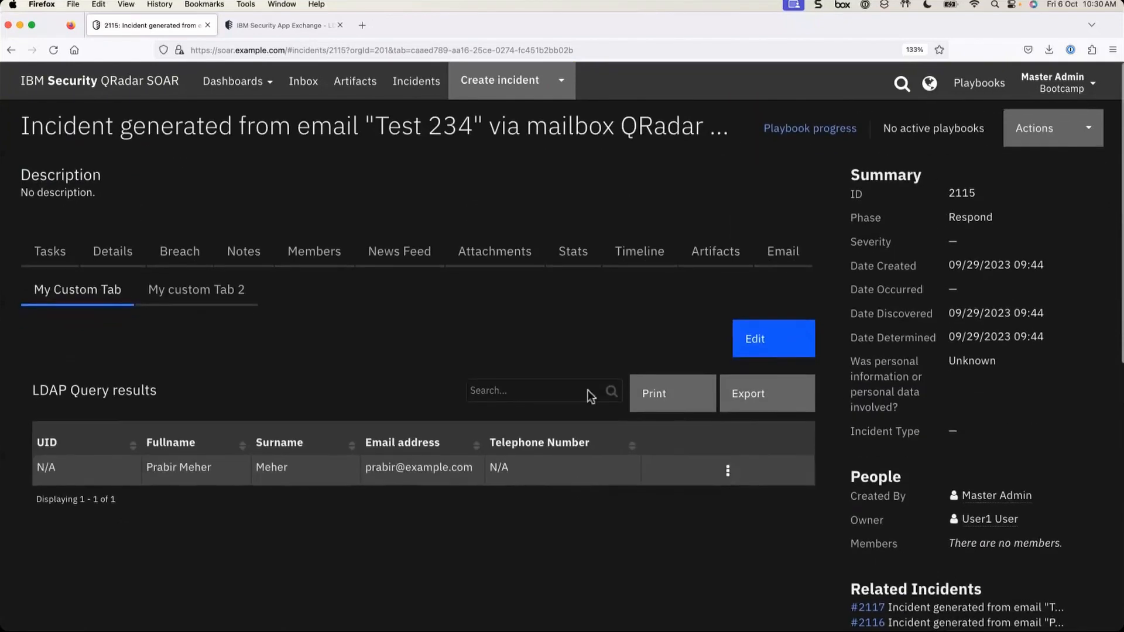
pyautogui.click(824, 139)
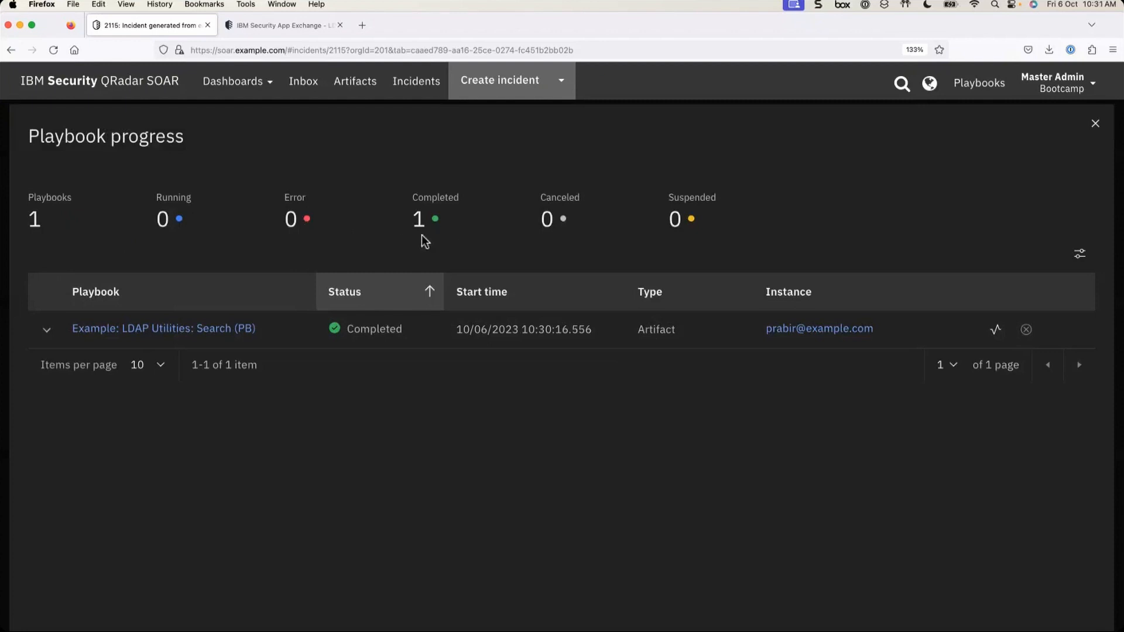
pyautogui.click(47, 332)
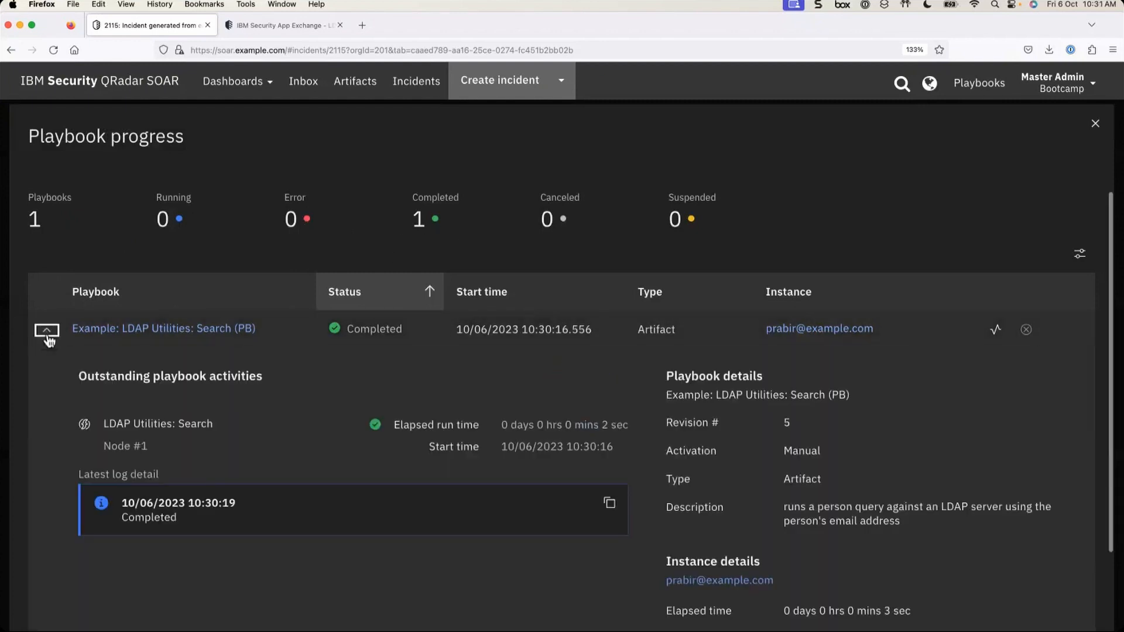
pyautogui.scroll(-2, 316, 425)
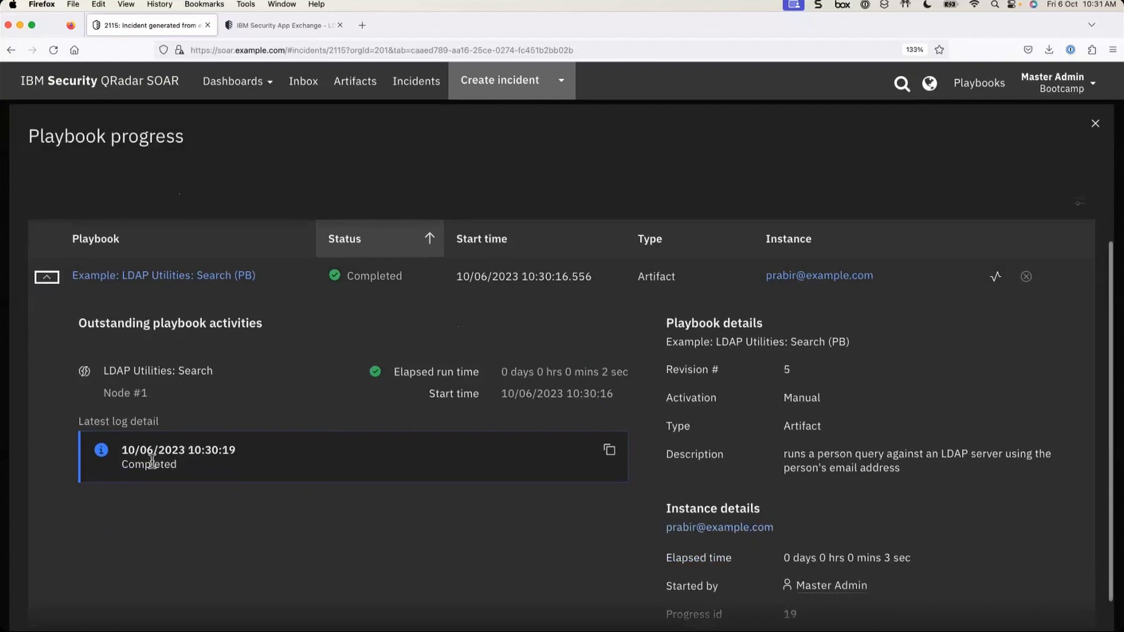
pyautogui.scroll(-1, 211, 462)
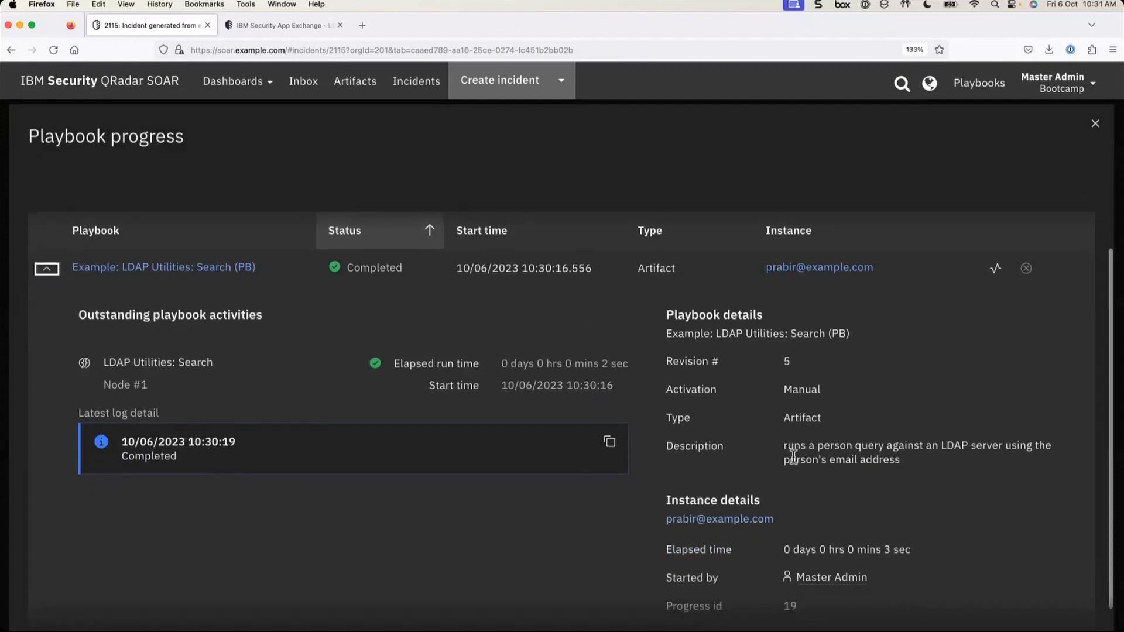
pyautogui.scroll(1, 433, 467)
pyautogui.scroll(1, 436, 468)
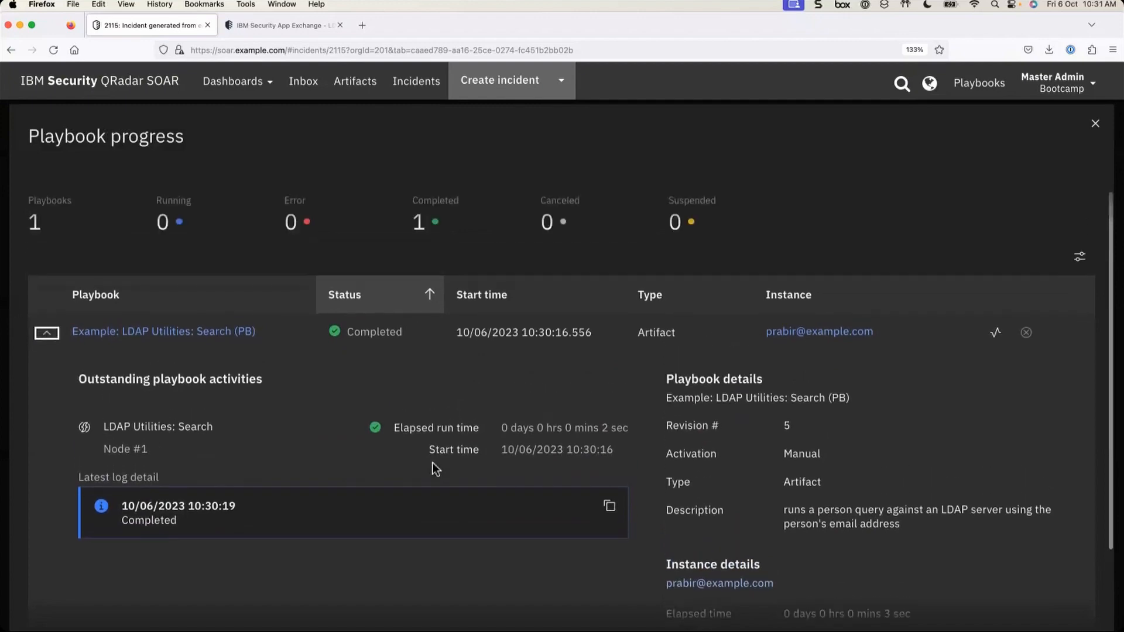
pyautogui.click(1096, 125)
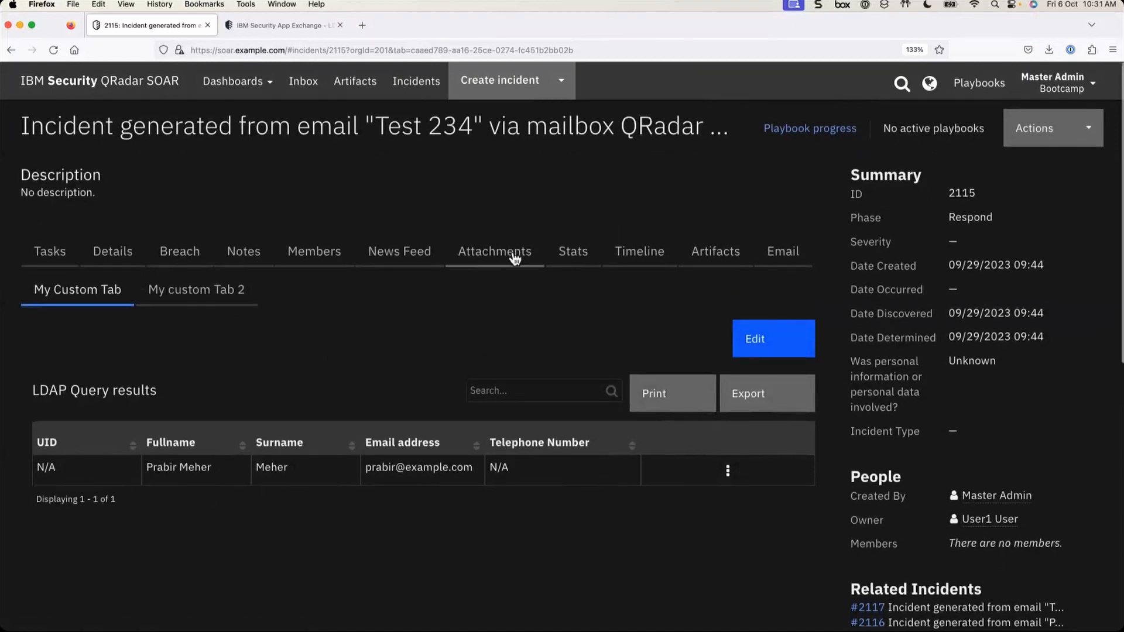
# - Run Example: LDAP Utilities: Search (PB) on the Email Sender artifact with defaults, dismissing the required-field error
pyautogui.click(710, 264)
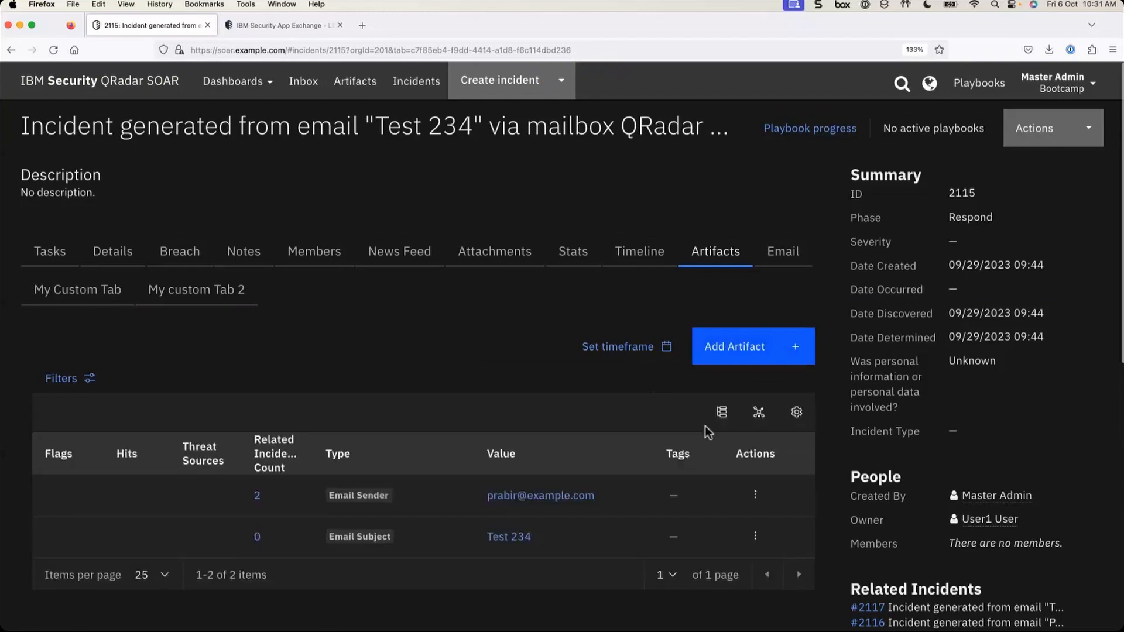
pyautogui.click(755, 495)
pyautogui.scroll(-3, 721, 519)
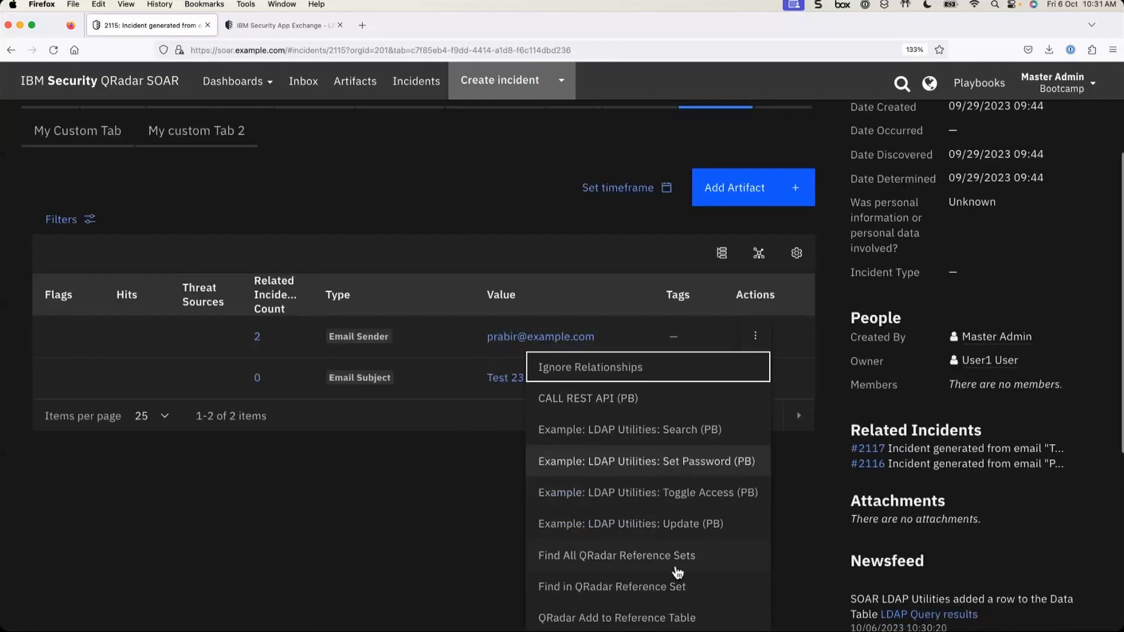
pyautogui.click(618, 432)
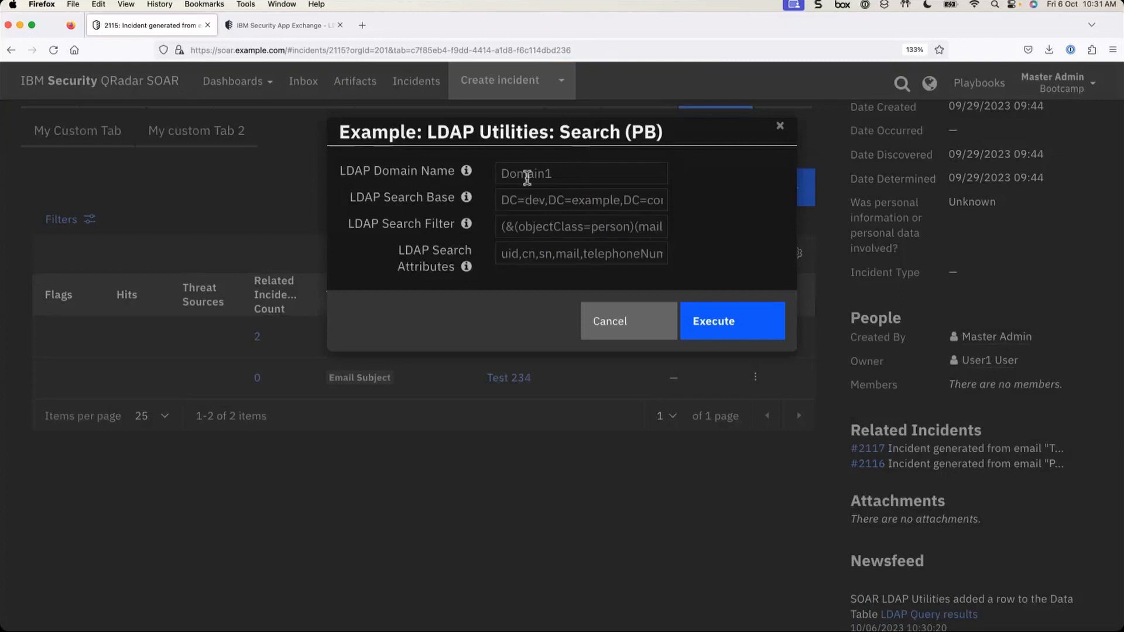
pyautogui.click(735, 328)
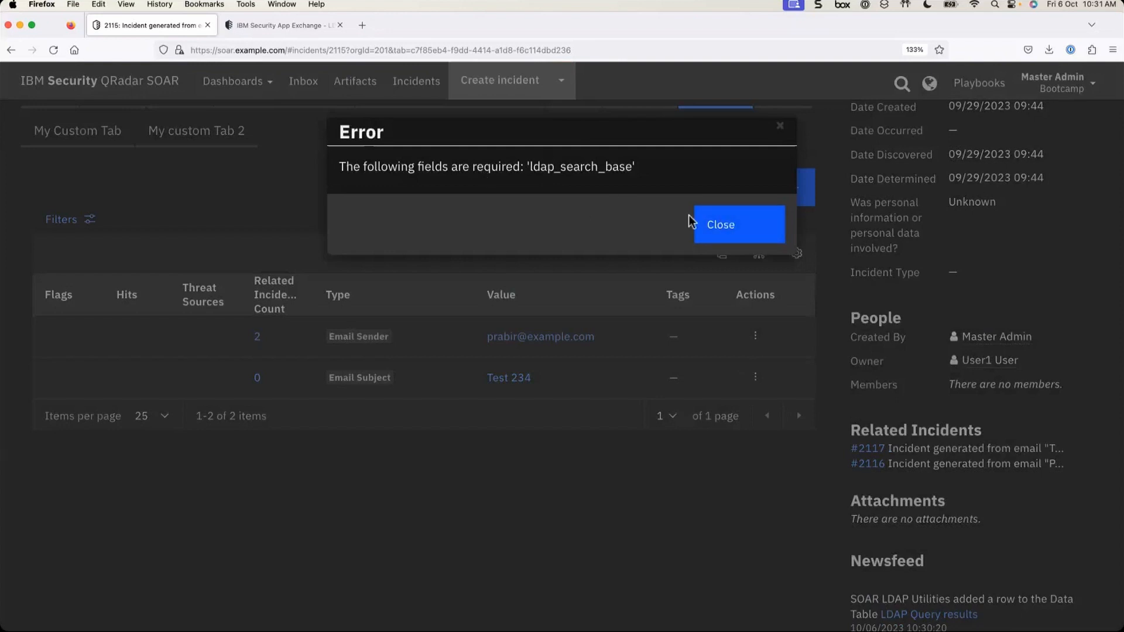
pyautogui.click(748, 224)
# - Rerun the playbook with LDAP Search Base cn=users,dc=example,dc=com and dismiss the success notice
pyautogui.scroll(2, 703, 193)
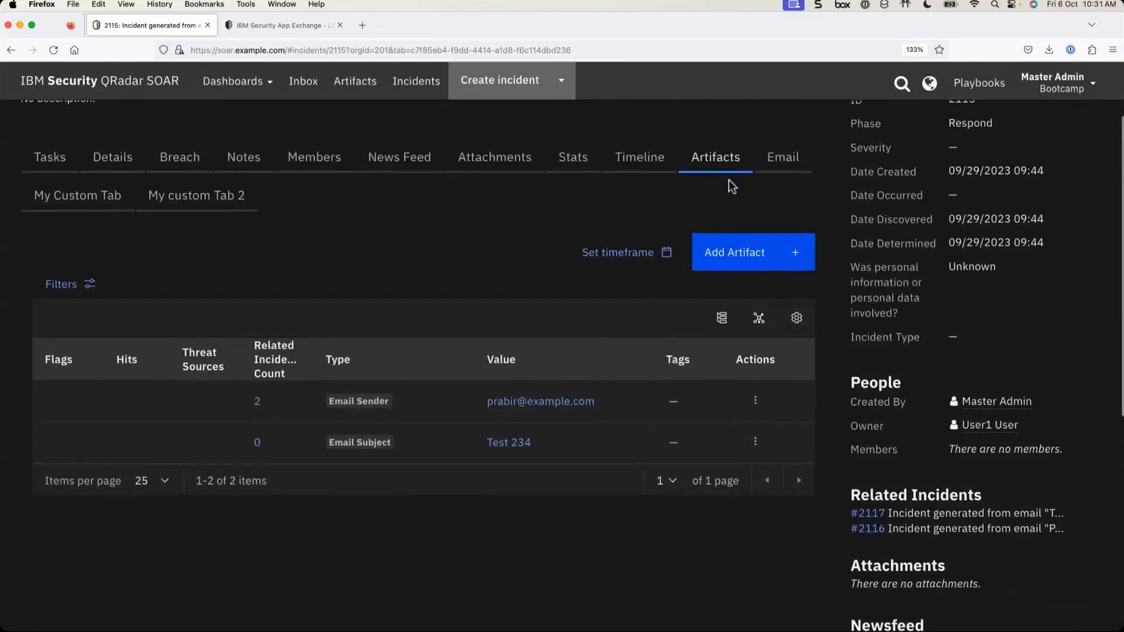
pyautogui.click(756, 401)
pyautogui.click(666, 495)
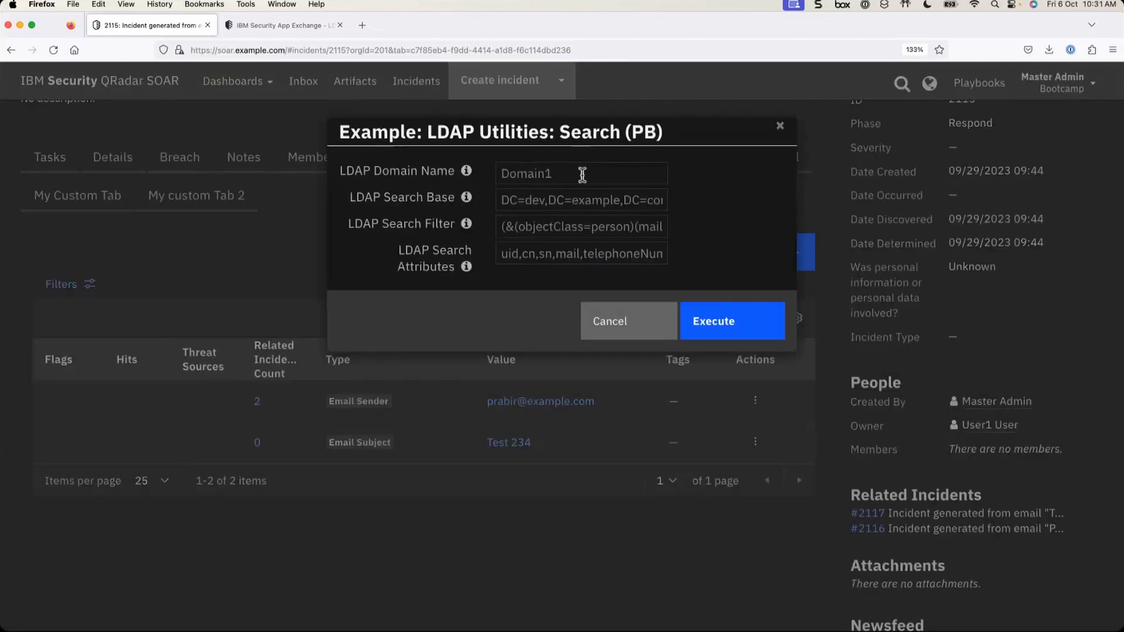
pyautogui.tripleClick(537, 201)
pyautogui.write('c')
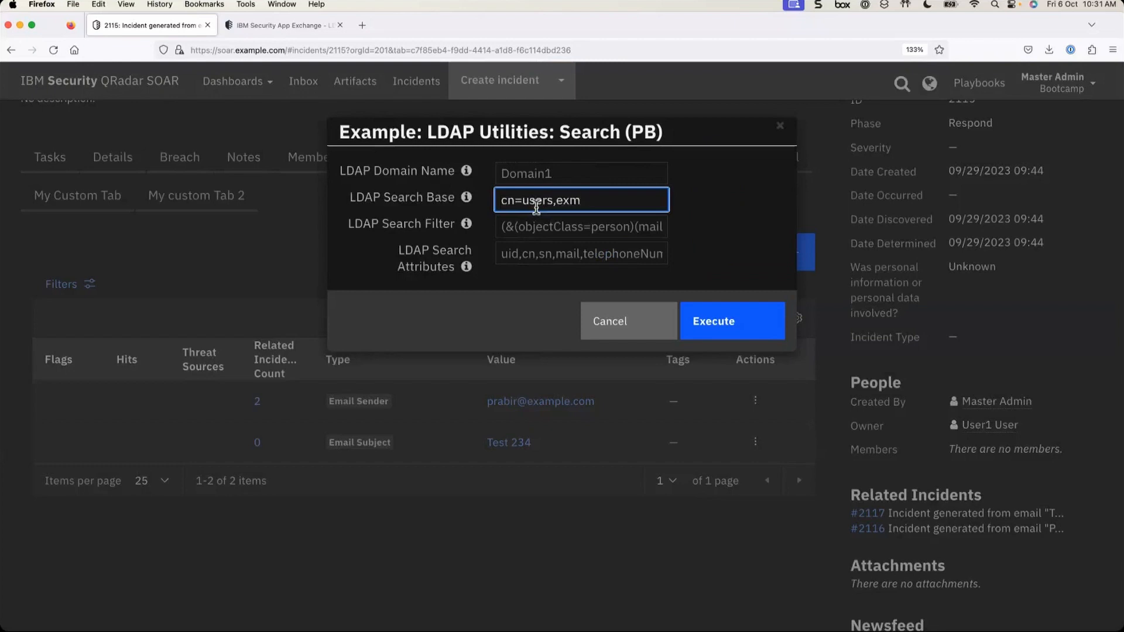
pyautogui.write('n=users,dc=example,dc=com')
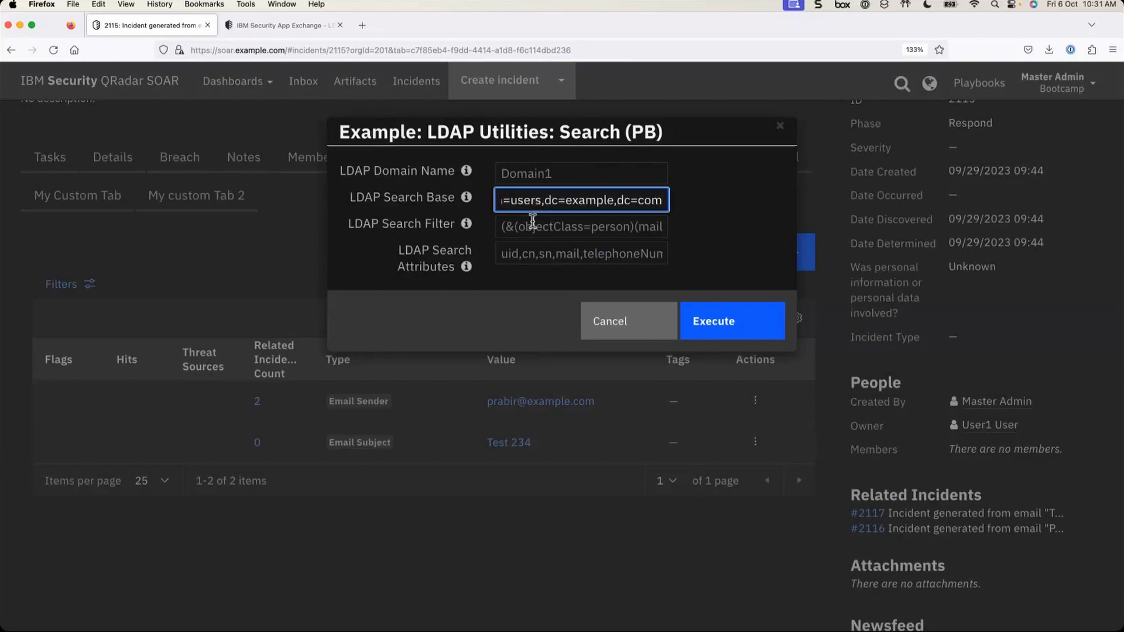
pyautogui.click(732, 321)
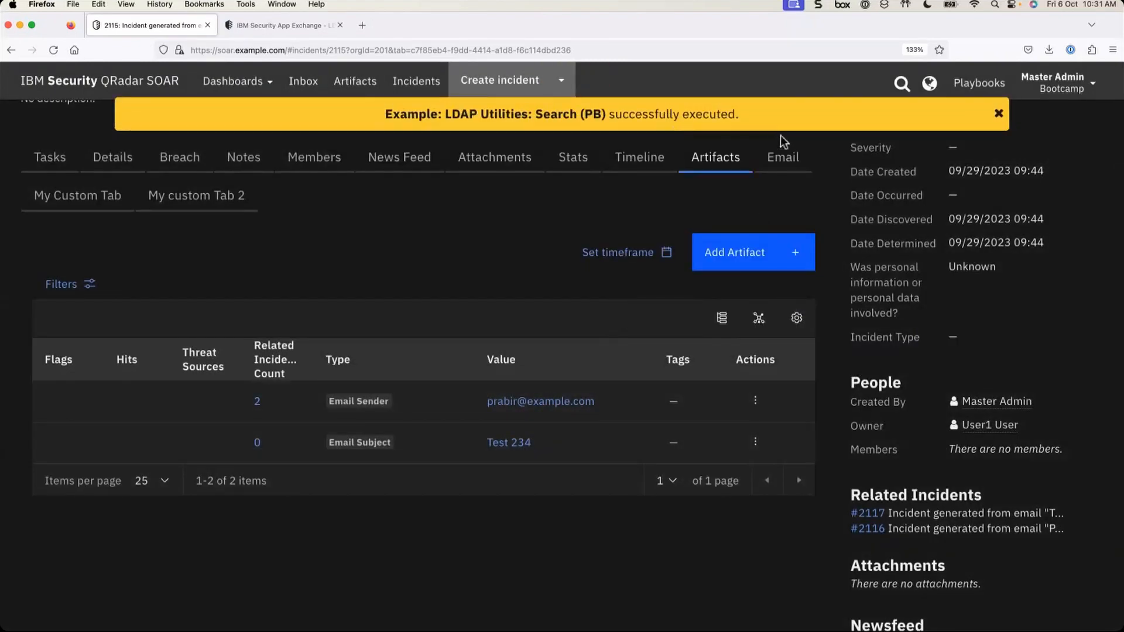
pyautogui.click(998, 114)
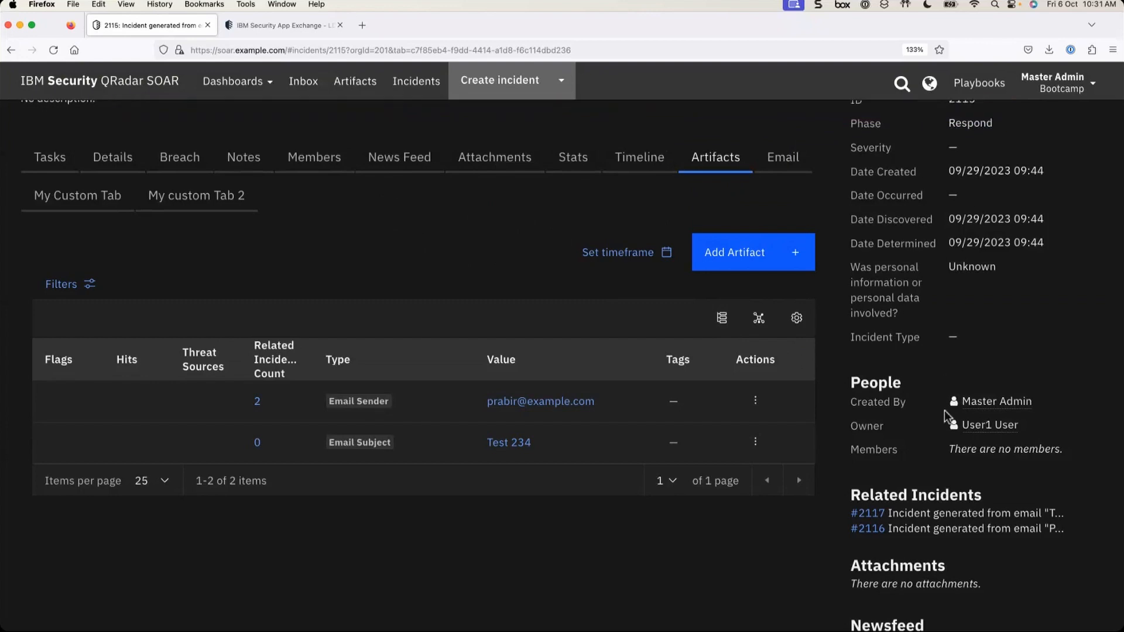
pyautogui.scroll(-6, 944, 410)
pyautogui.scroll(3, 945, 413)
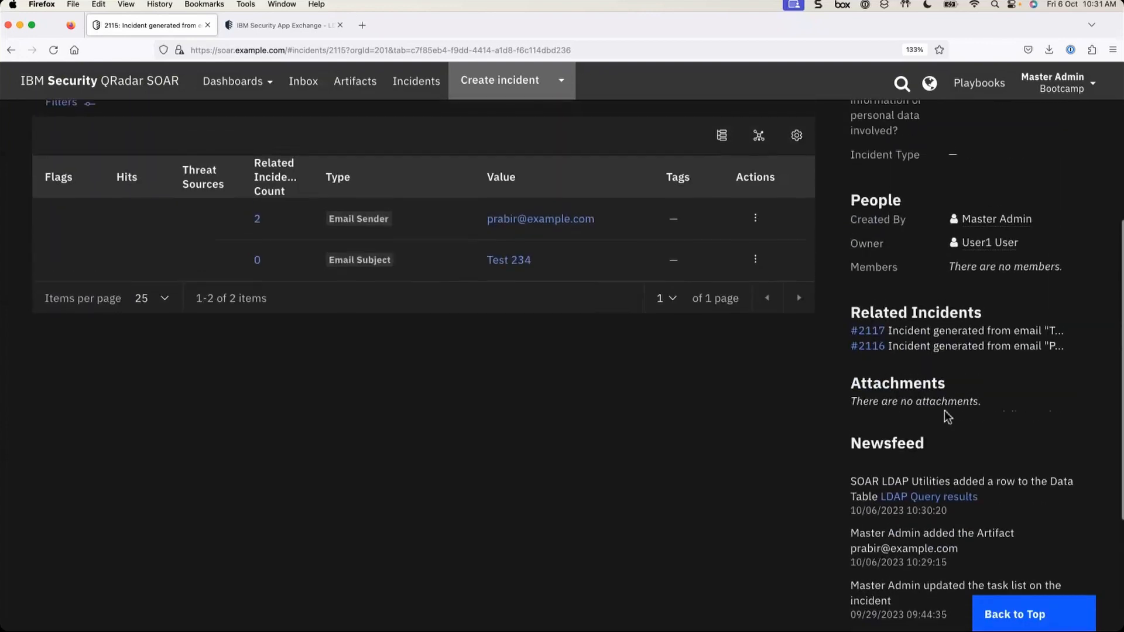
pyautogui.scroll(4, 1029, 478)
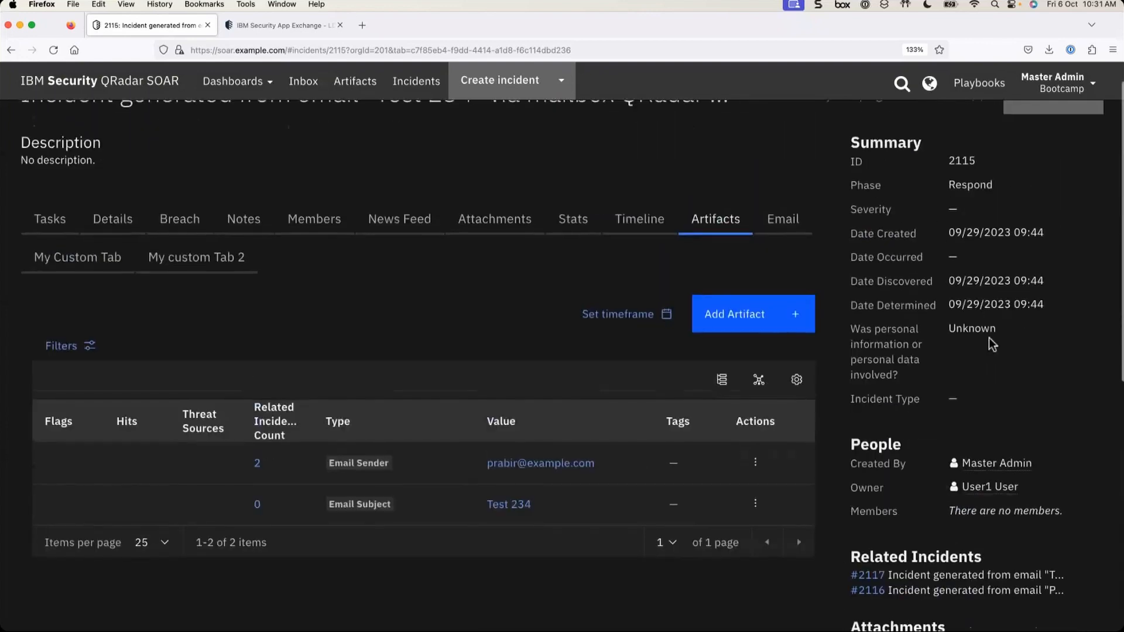
pyautogui.scroll(1, 992, 344)
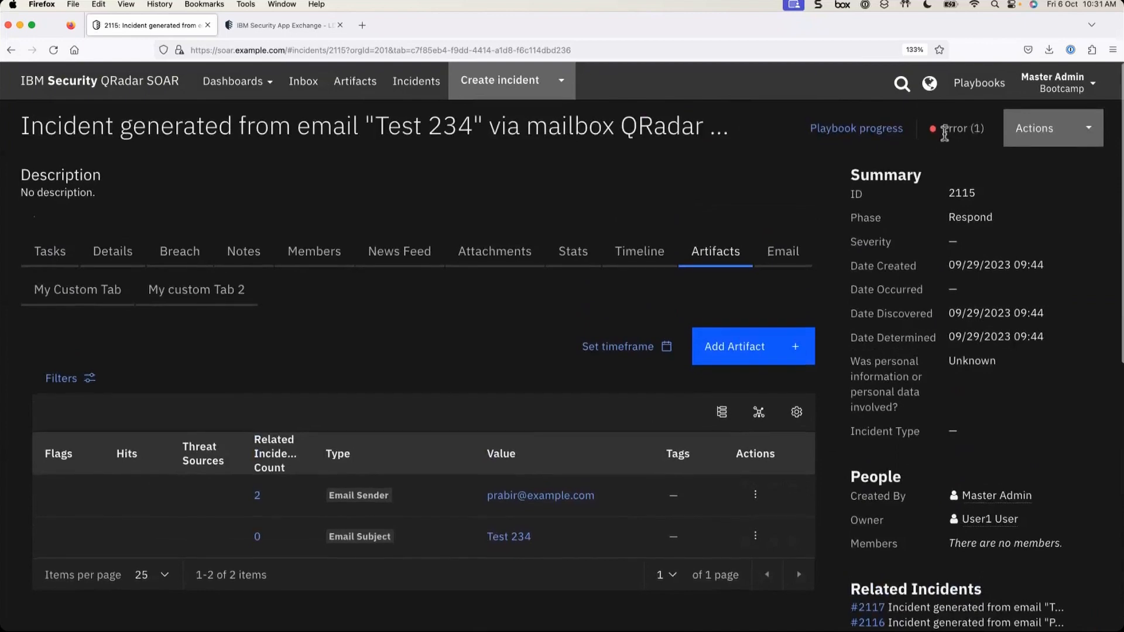
# - In Playbook progress, expand the failed LDAP Utilities Search run and read its missing-domain error log
pyautogui.click(867, 136)
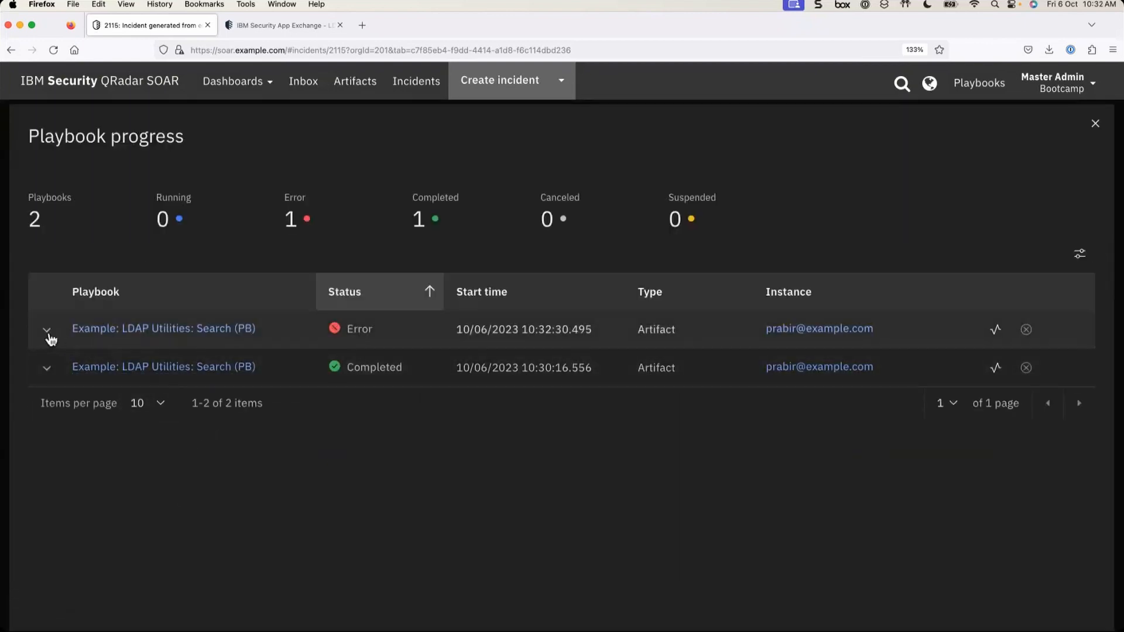
pyautogui.click(46, 333)
pyautogui.scroll(-2, 234, 375)
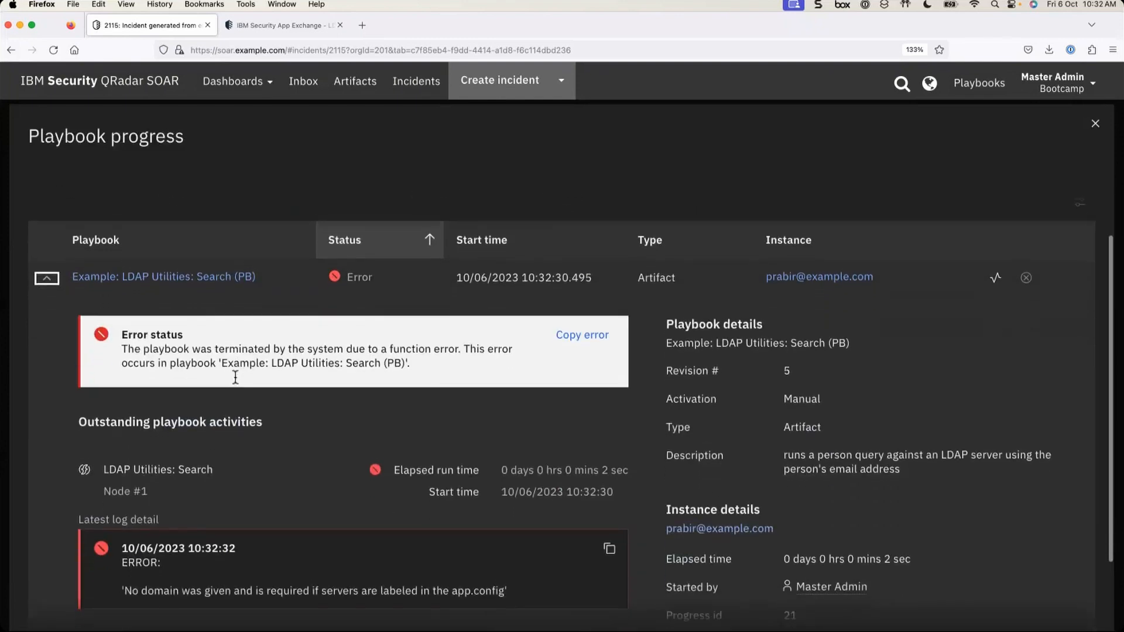
pyautogui.scroll(-1, 234, 383)
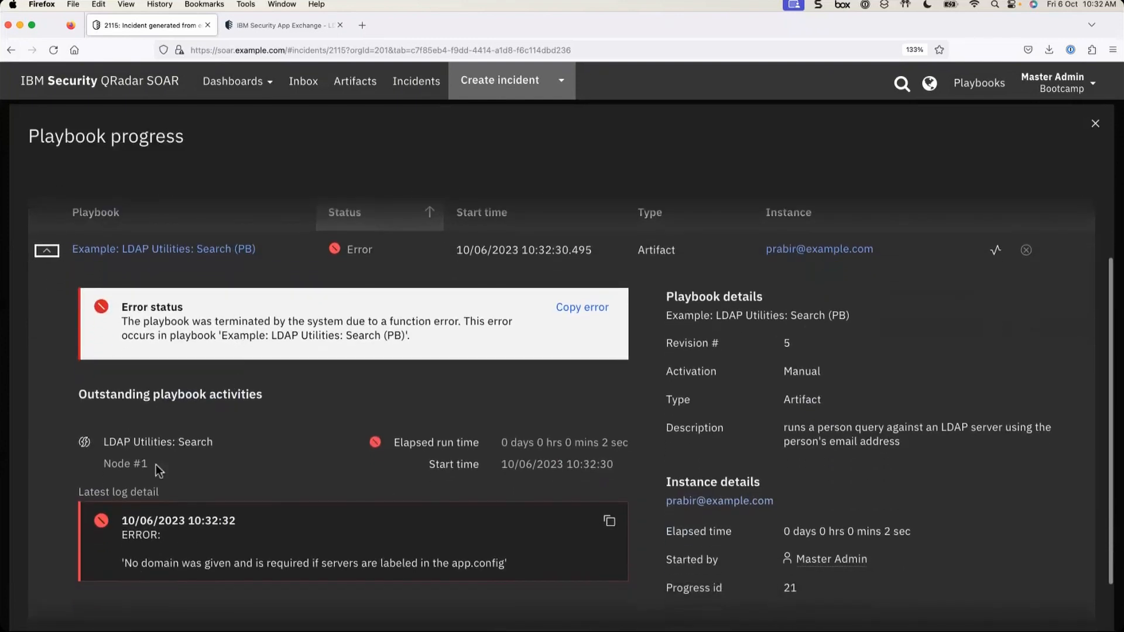
pyautogui.moveTo(122, 535); pyautogui.dragTo(518, 561)
pyautogui.click(219, 548)
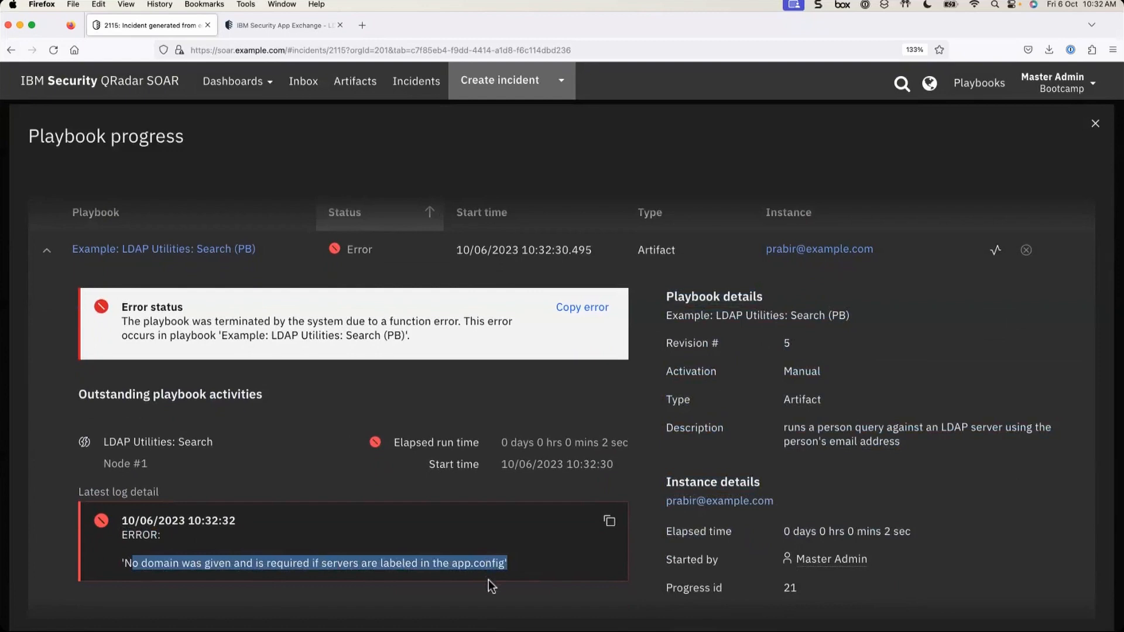
pyautogui.click(321, 549)
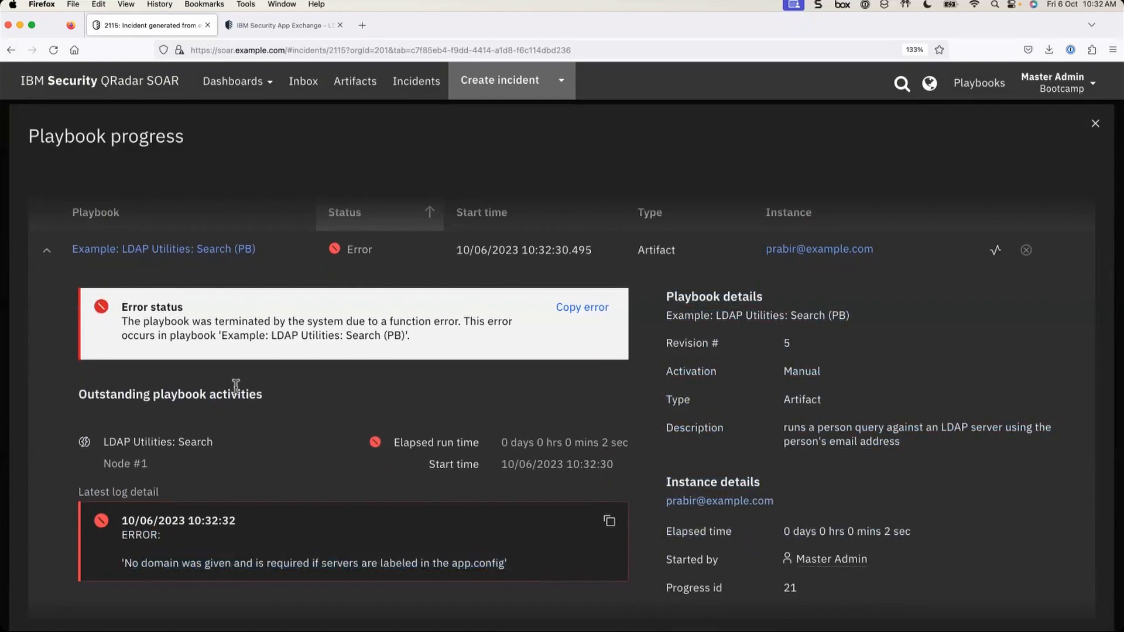